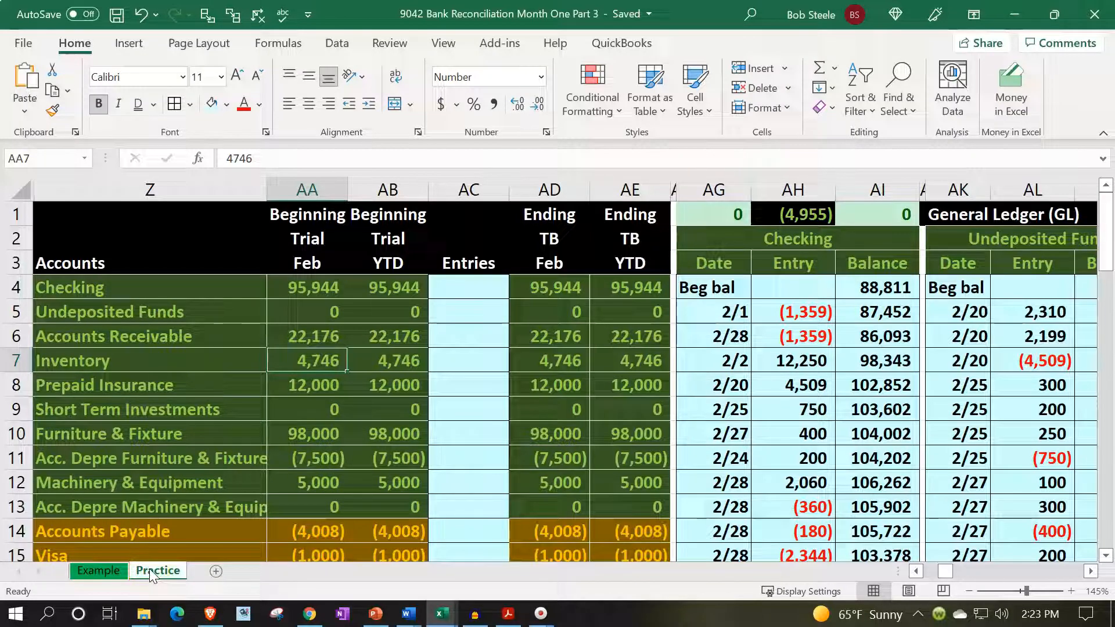
# Go across the Practice sheet's ledgers to the January checking register and the cleared-balance reconciliation starting in column GZ.
pyautogui.click(109, 575)
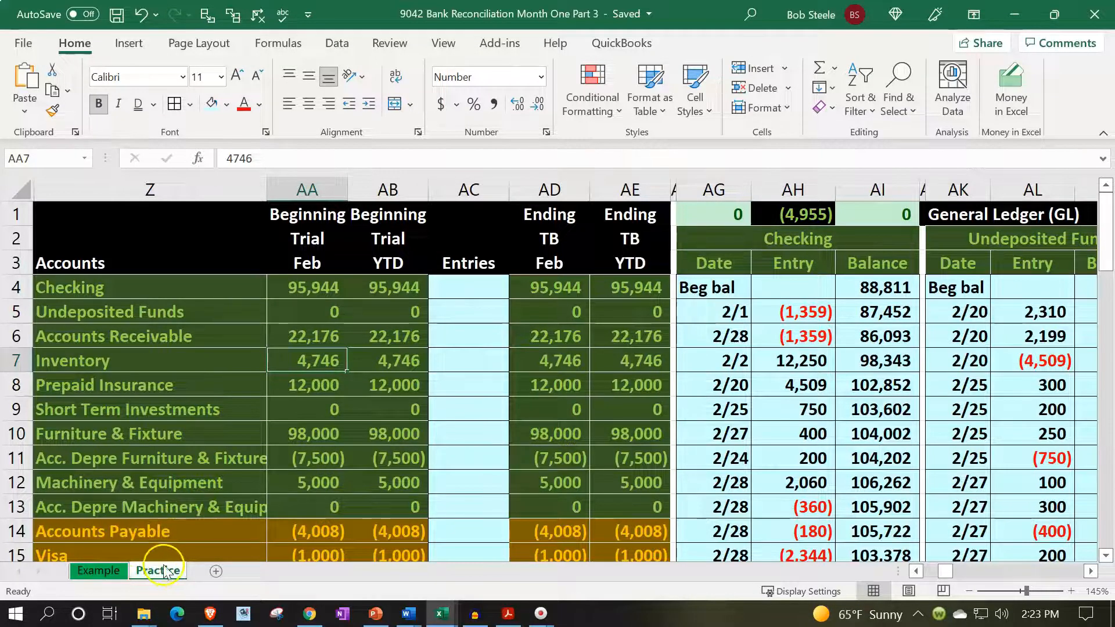
pyautogui.click(200, 354)
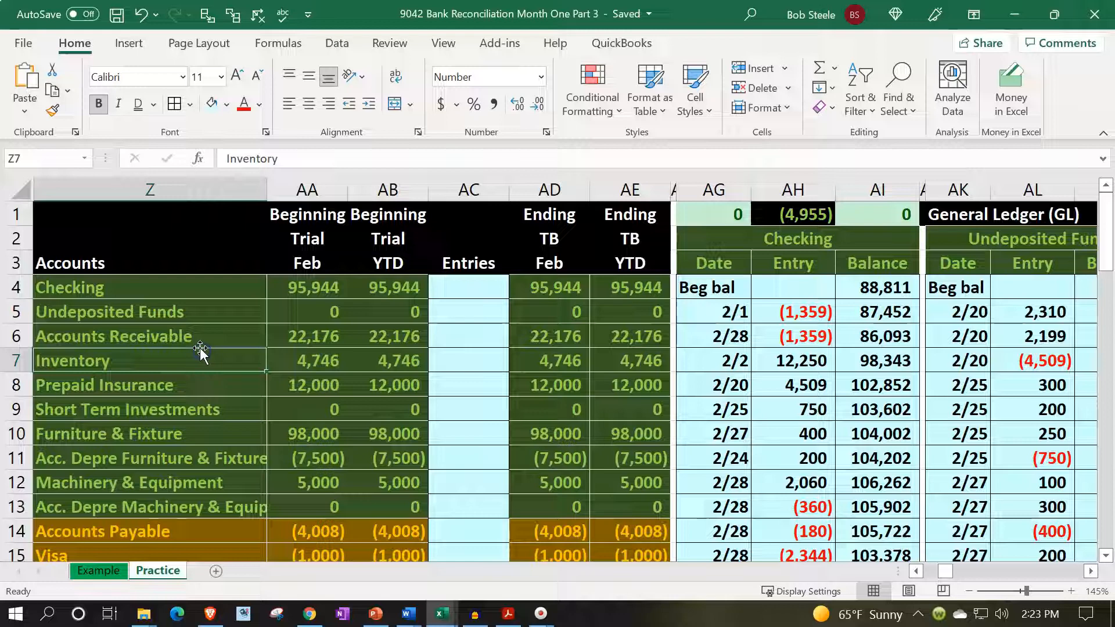
pyautogui.press('Right')
pyautogui.press('Right')
pyautogui.press('Right')
pyautogui.press('Right')
pyautogui.press('Right')
pyautogui.press('Right')
pyautogui.press('Right')
pyautogui.press('Right')
pyautogui.press('Right')
pyautogui.press('Right')
pyautogui.press('Right')
pyautogui.press('Right')
pyautogui.press('Right')
pyautogui.press('Right')
pyautogui.press('Right')
pyautogui.press('Right')
pyautogui.press('Right')
pyautogui.press('Right')
pyautogui.press('Right')
pyautogui.press('Right')
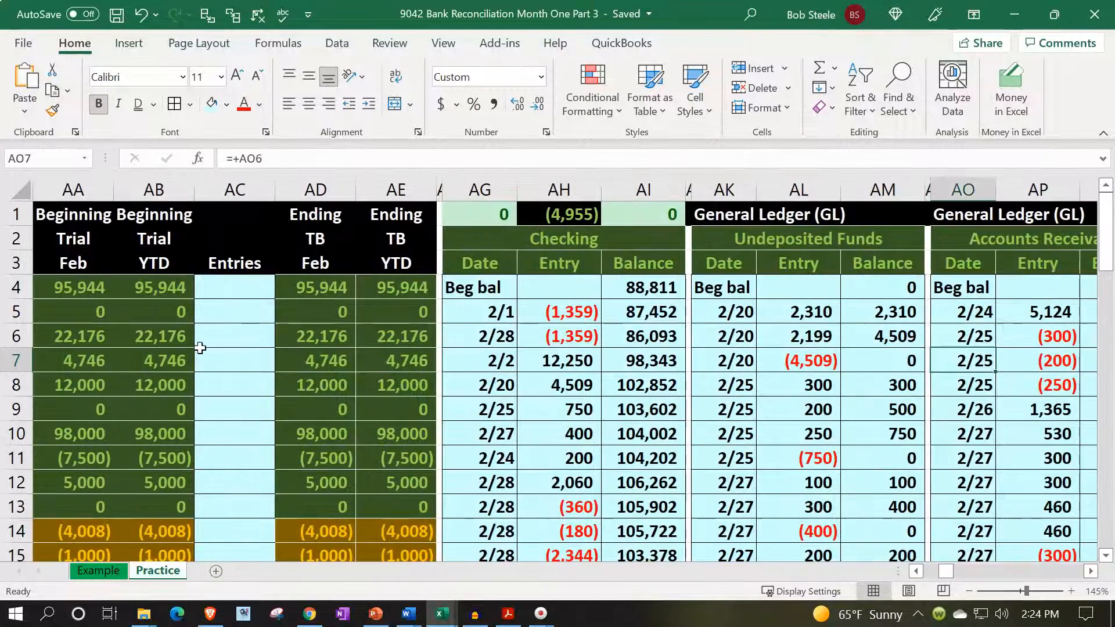
pyautogui.press('Right')
pyautogui.press('Right')
pyautogui.press('Right')
pyautogui.press('Right')
pyautogui.press('Right')
pyautogui.press('Right')
pyautogui.press('Right')
pyautogui.press('Right')
pyautogui.press('Right')
pyautogui.press('Right')
pyautogui.press('Right')
pyautogui.press('Right')
pyautogui.press('Right')
pyautogui.press('Right')
pyautogui.press('Right')
pyautogui.press('Right')
pyautogui.press('Right')
pyautogui.press('Right')
pyautogui.press('Right')
pyautogui.press('Right')
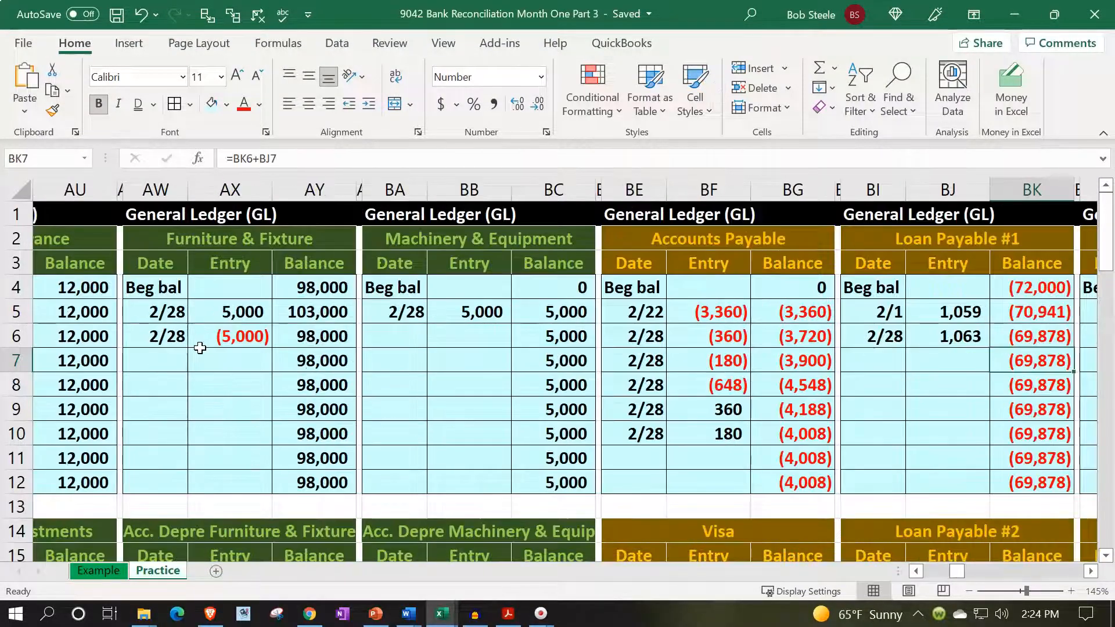
pyautogui.press('Right')
pyautogui.press('Right')
pyautogui.press('Right')
pyautogui.press('Right')
pyautogui.press('Right')
pyautogui.press('Right')
pyautogui.press('Right')
pyautogui.press('Right')
pyautogui.press('Right')
pyautogui.press('Right')
pyautogui.press('Right')
pyautogui.press('Right')
pyautogui.press('Right')
pyautogui.press('Right')
pyautogui.press('Right')
pyautogui.press('Right')
pyautogui.press('Right')
pyautogui.press('Right')
pyautogui.press('Right')
pyautogui.press('Right')
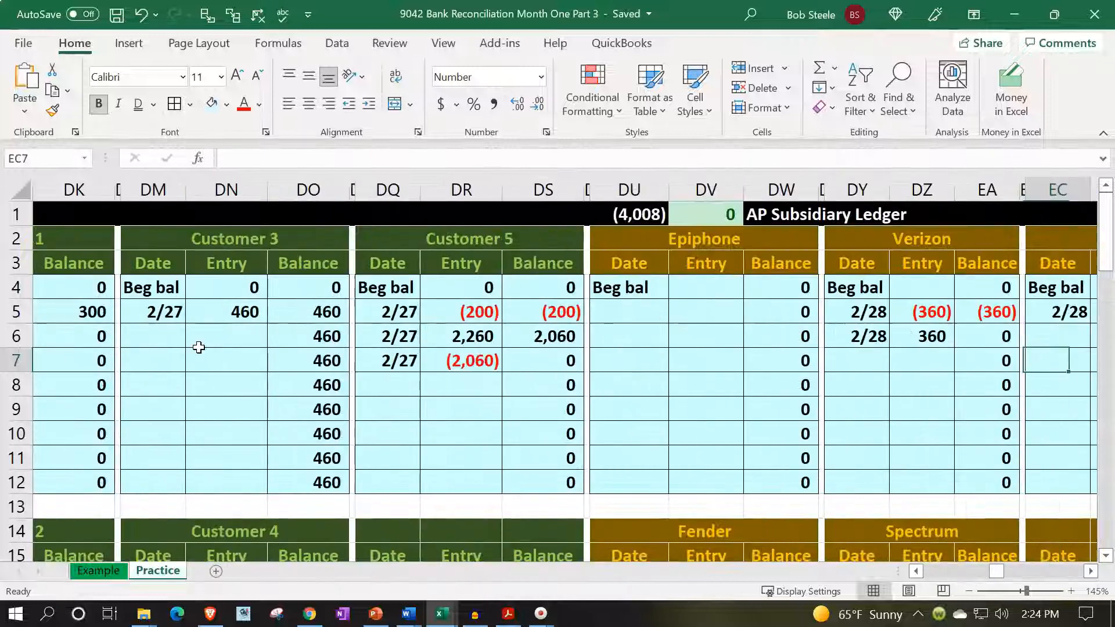
pyautogui.press('Right')
pyautogui.press('Right')
pyautogui.press('Right')
pyautogui.press('Right')
pyautogui.press('Right')
pyautogui.press('Right')
pyautogui.press('Right')
pyautogui.press('Right')
pyautogui.press('Right')
pyautogui.press('Right')
pyautogui.press('Right')
pyautogui.press('Right')
pyautogui.press('Right')
pyautogui.press('Right')
pyautogui.press('Right')
pyautogui.press('Right')
pyautogui.press('Right')
pyautogui.press('Right')
pyautogui.press('Right')
pyautogui.press('Right')
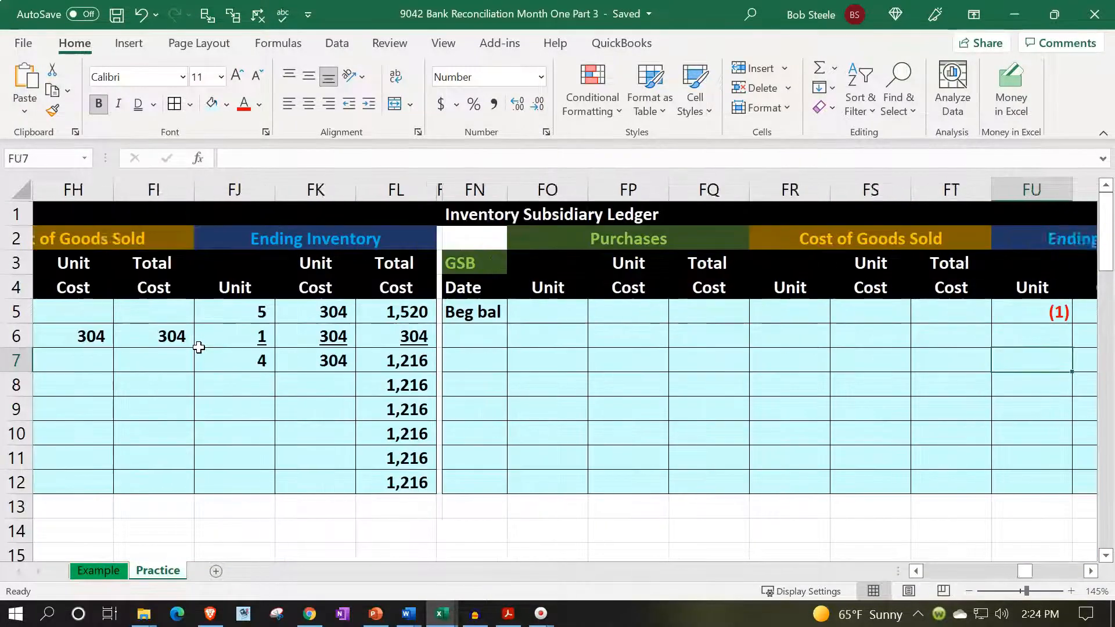
pyautogui.press('Right')
pyautogui.press('Right')
pyautogui.press('Right')
pyautogui.press('Right')
pyautogui.press('Right')
pyautogui.press('Right')
pyautogui.press('Right')
pyautogui.press('Right')
pyautogui.press('Right')
pyautogui.press('Right')
pyautogui.press('Right')
pyautogui.press('Right')
pyautogui.press('Right')
pyautogui.press('Right')
pyautogui.press('Right')
pyautogui.press('Right')
pyautogui.press('Right')
pyautogui.press('Right')
pyautogui.press('Right')
pyautogui.press('Right')
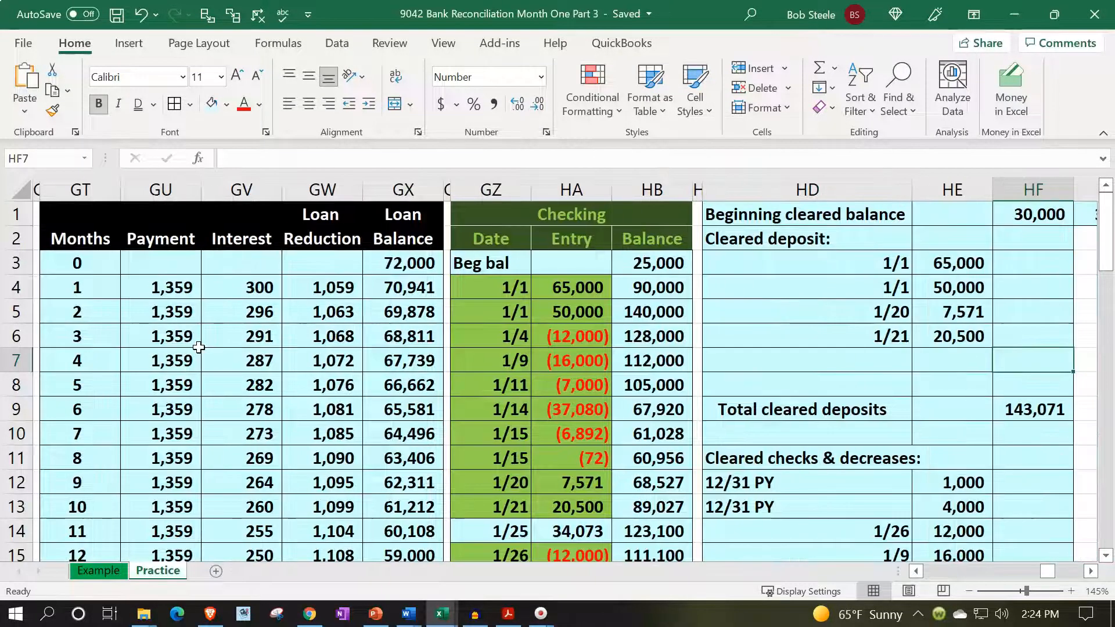
pyautogui.press('Up')
pyautogui.press('Up')
pyautogui.press('Up')
pyautogui.press('Up')
pyautogui.press('Up')
pyautogui.press('Up')
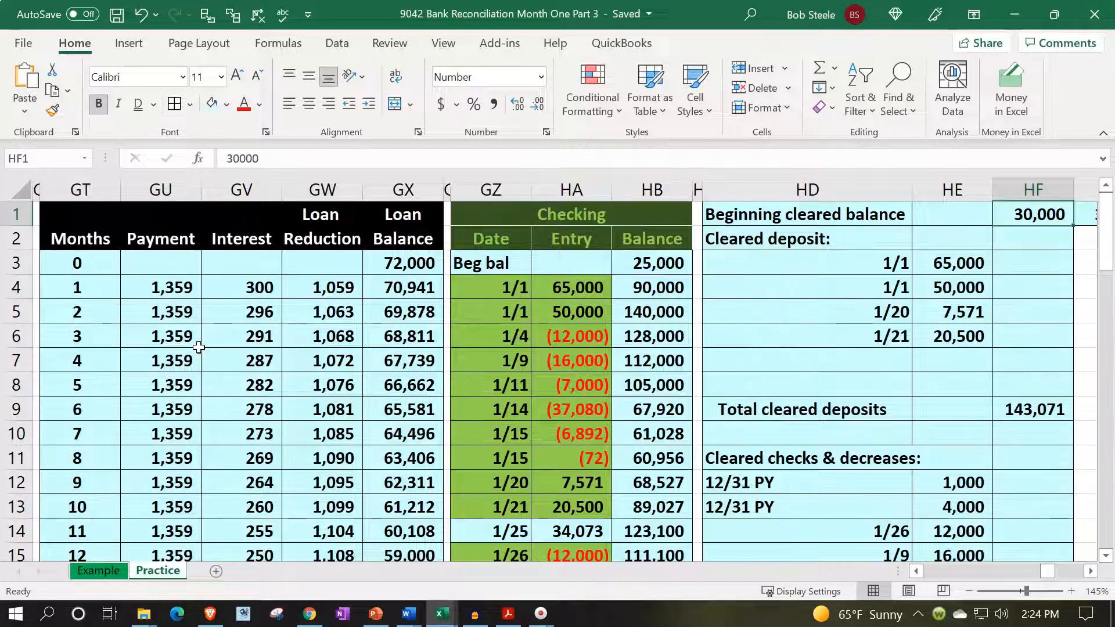
pyautogui.press('Right')
pyautogui.press('Right')
pyautogui.press('Right')
pyautogui.press('Right')
pyautogui.press('Left')
pyautogui.press('Left')
pyautogui.press('Left')
pyautogui.press('Left')
pyautogui.press('Left')
pyautogui.press('Left')
pyautogui.press('Left')
pyautogui.press('Left')
pyautogui.press('Left')
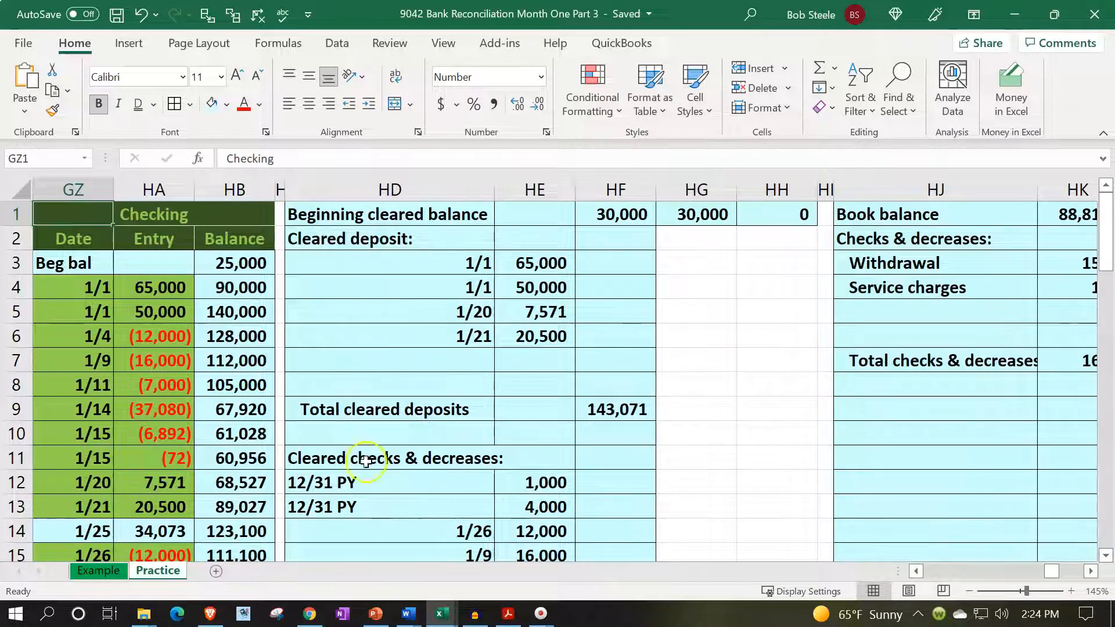
# Compare the January checking register's dates and entries with the deposits and checks in Bank Stmt Jan.pdf.
pyautogui.click(509, 615)
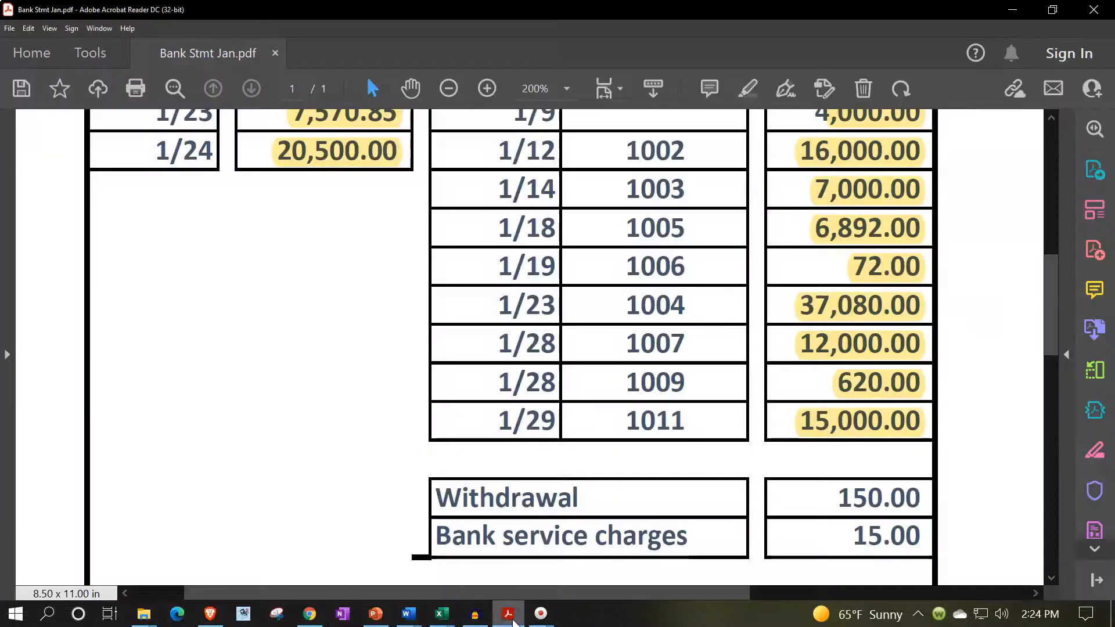
pyautogui.click(509, 615)
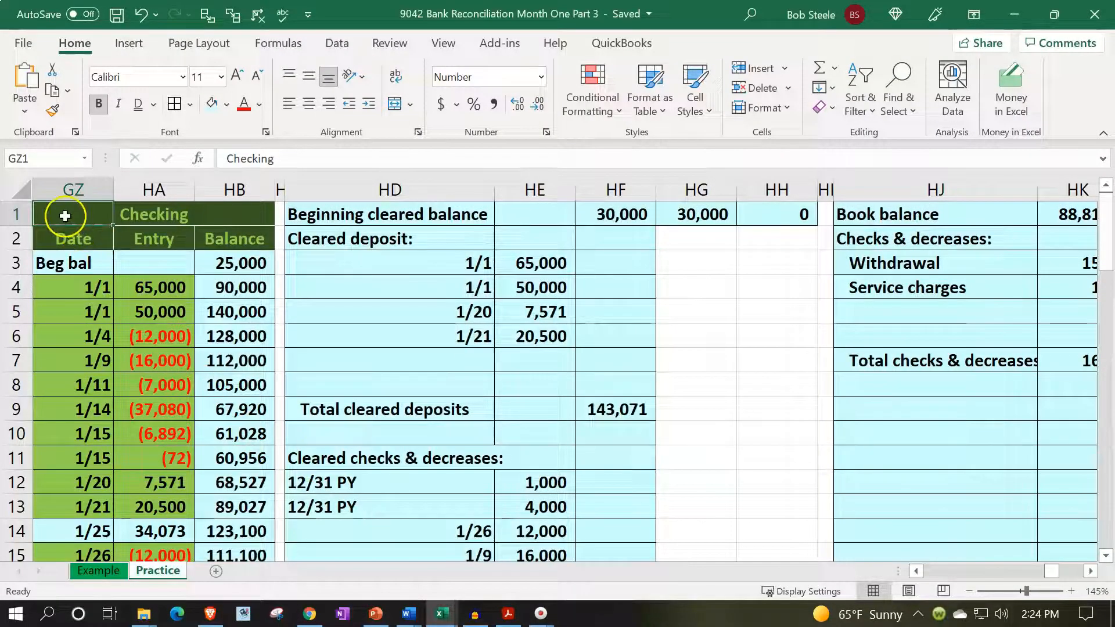
pyautogui.moveTo(62, 217); pyautogui.dragTo(179, 511)
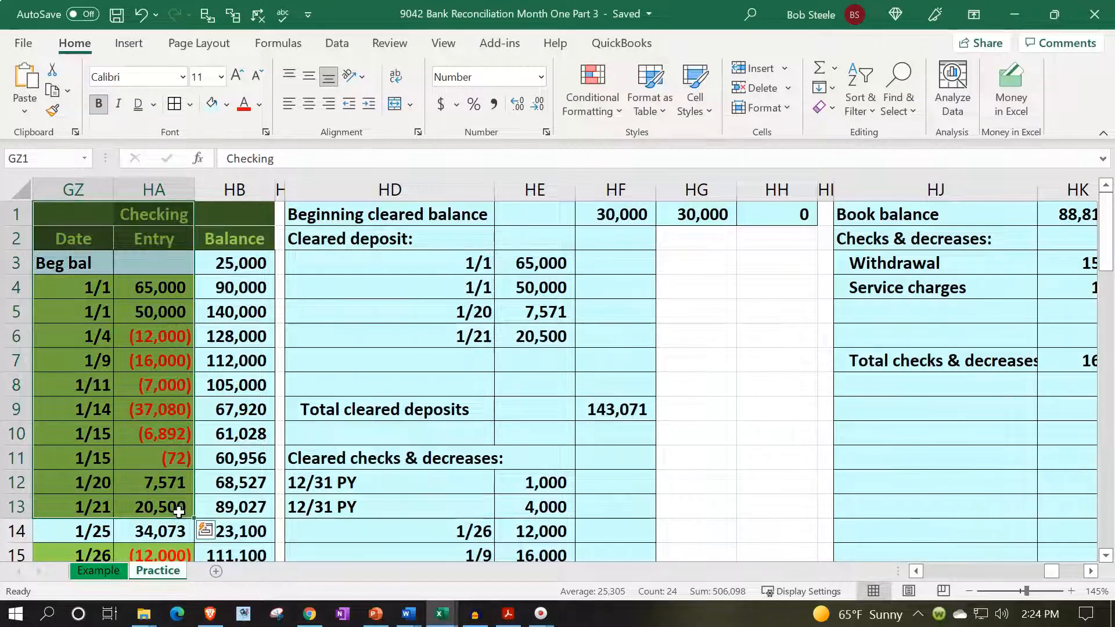
pyautogui.moveTo(93, 288); pyautogui.dragTo(93, 458)
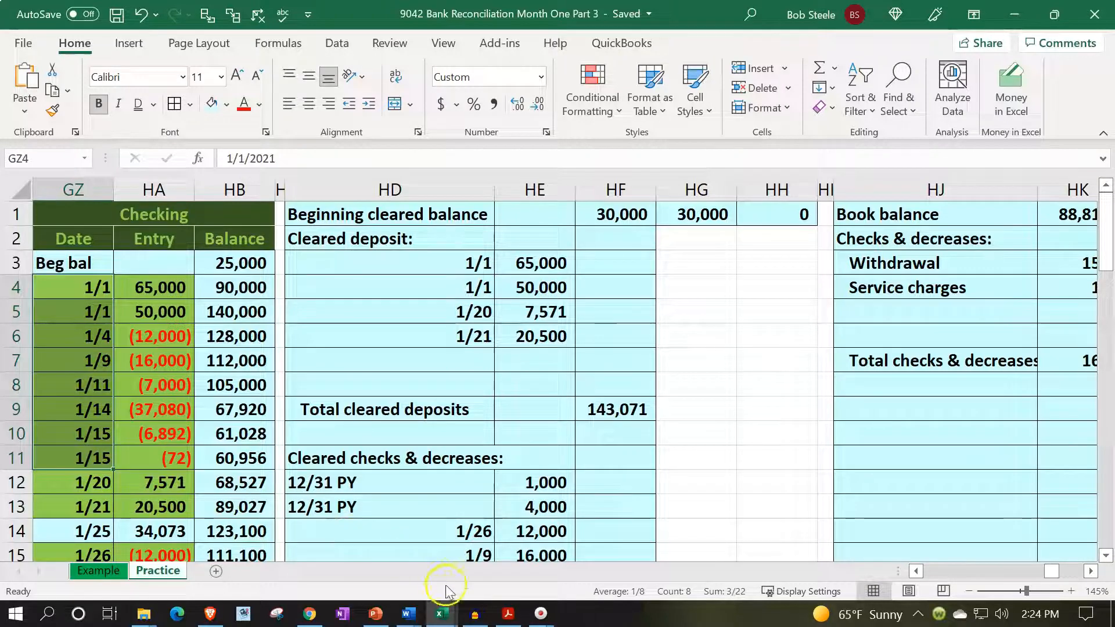
pyautogui.click(507, 614)
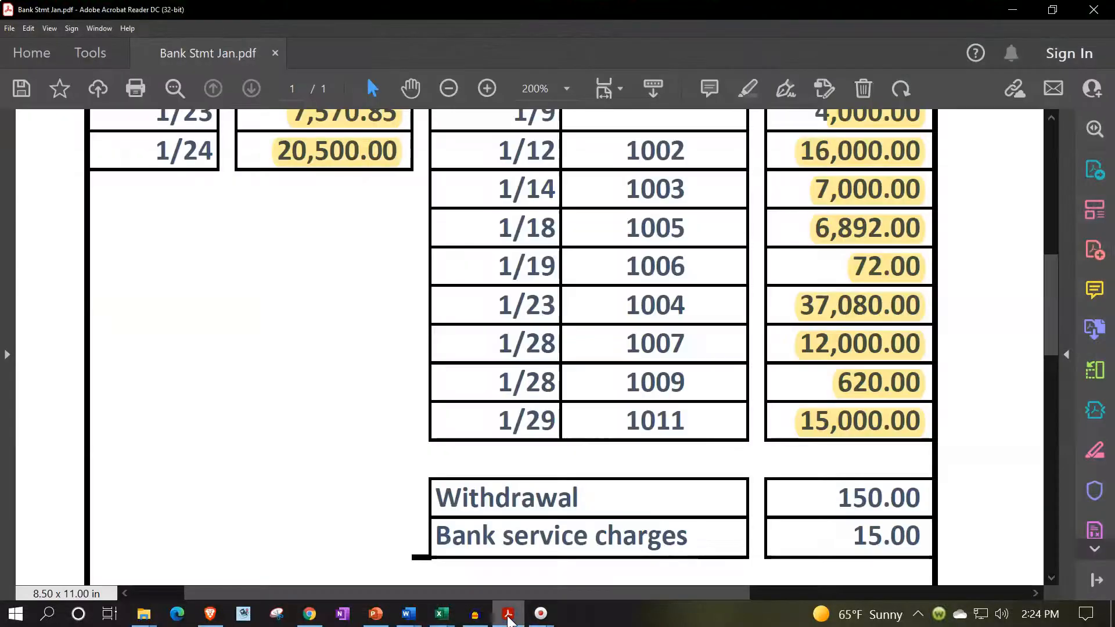
pyautogui.scroll(5, 405, 412)
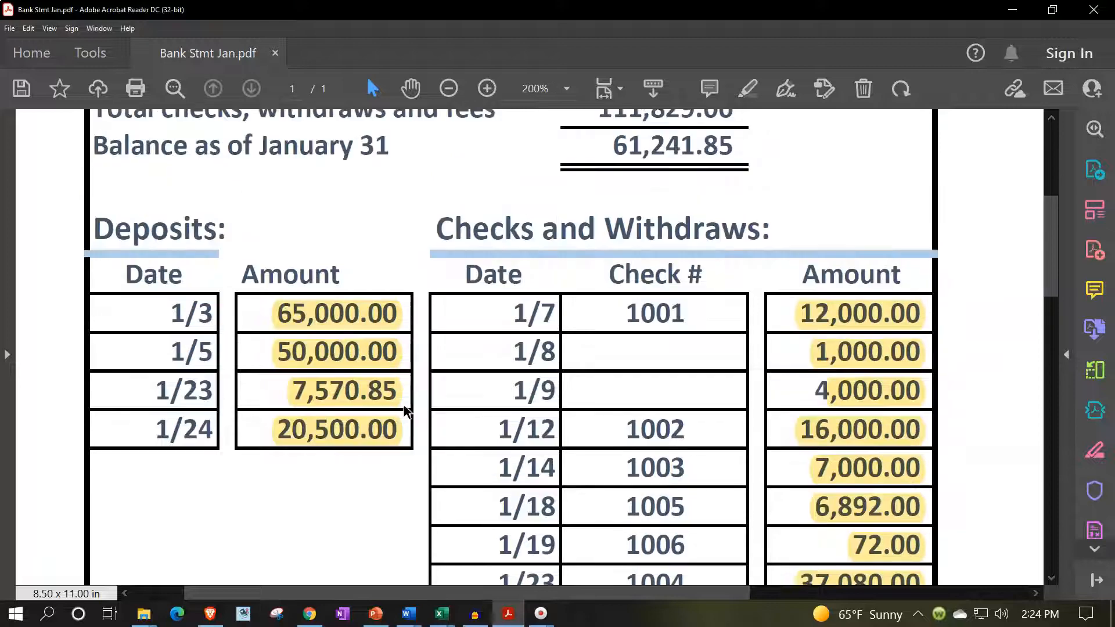
pyautogui.click(506, 613)
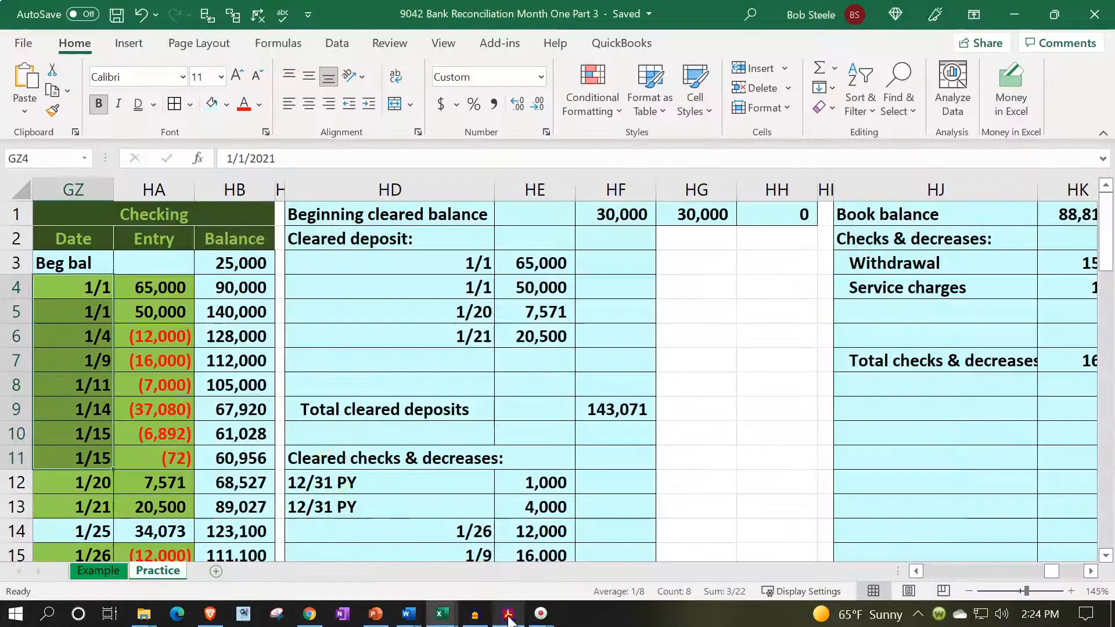
# Examine the unhighlighted checking register entries in rows 14, 16 and 18 that have not cleared the bank.
pyautogui.click(184, 390)
pyautogui.scroll(-2, 174, 390)
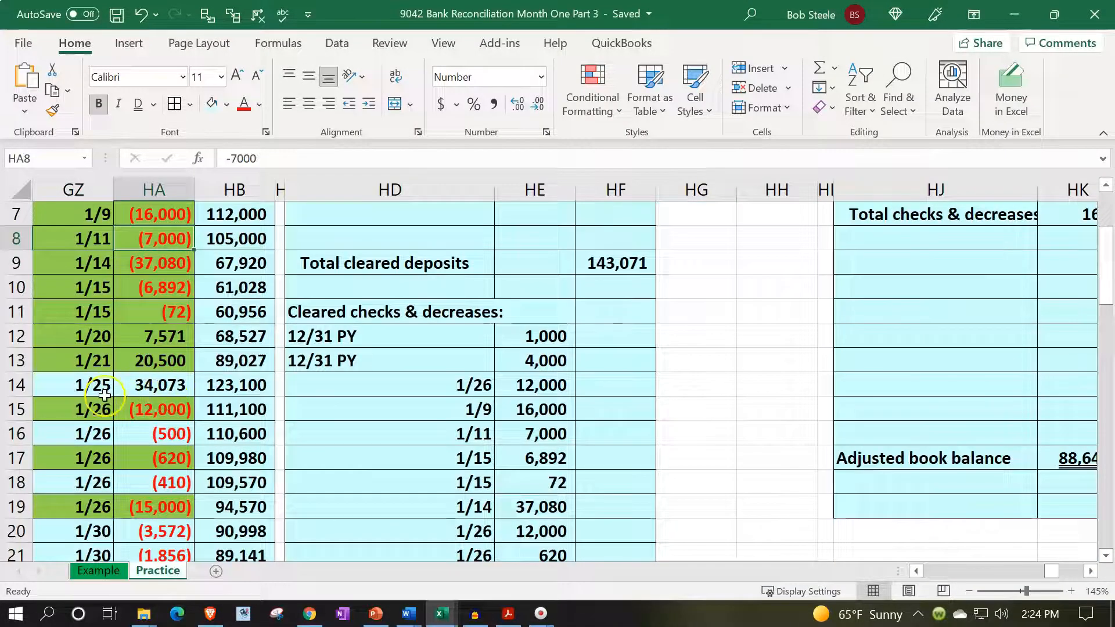
pyautogui.moveTo(104, 395); pyautogui.dragTo(127, 385)
pyautogui.moveTo(92, 444); pyautogui.dragTo(115, 444)
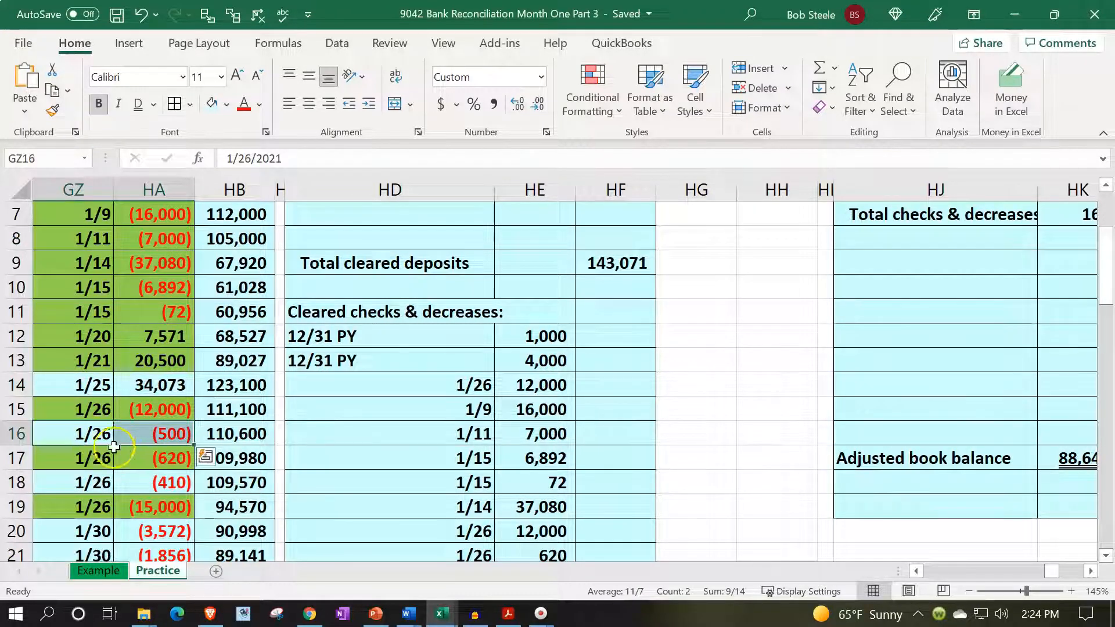
pyautogui.moveTo(96, 483); pyautogui.dragTo(125, 482)
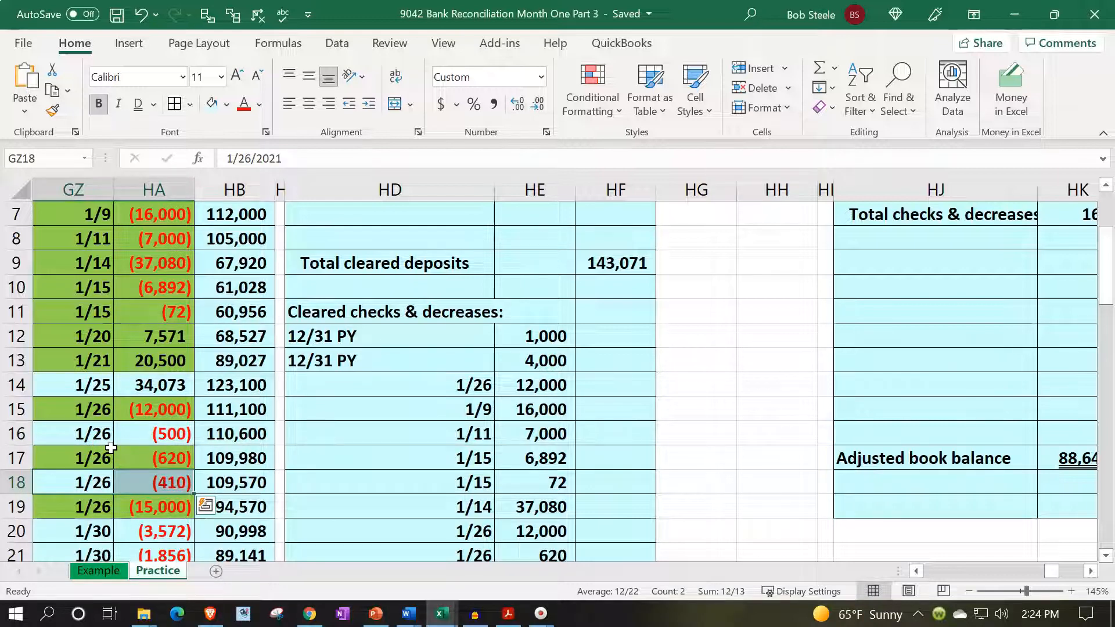
pyautogui.scroll(2, 109, 447)
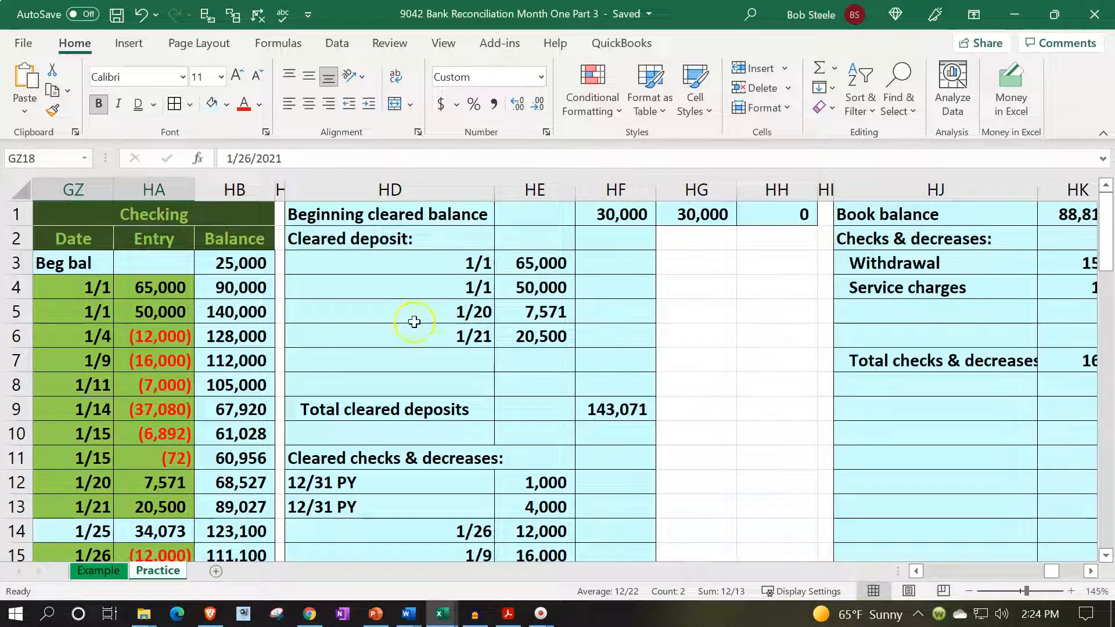
# Check the beginning cleared balance against the bank statement's January 1 balance and examine the two 12/31 PY cleared checks.
pyautogui.click(415, 318)
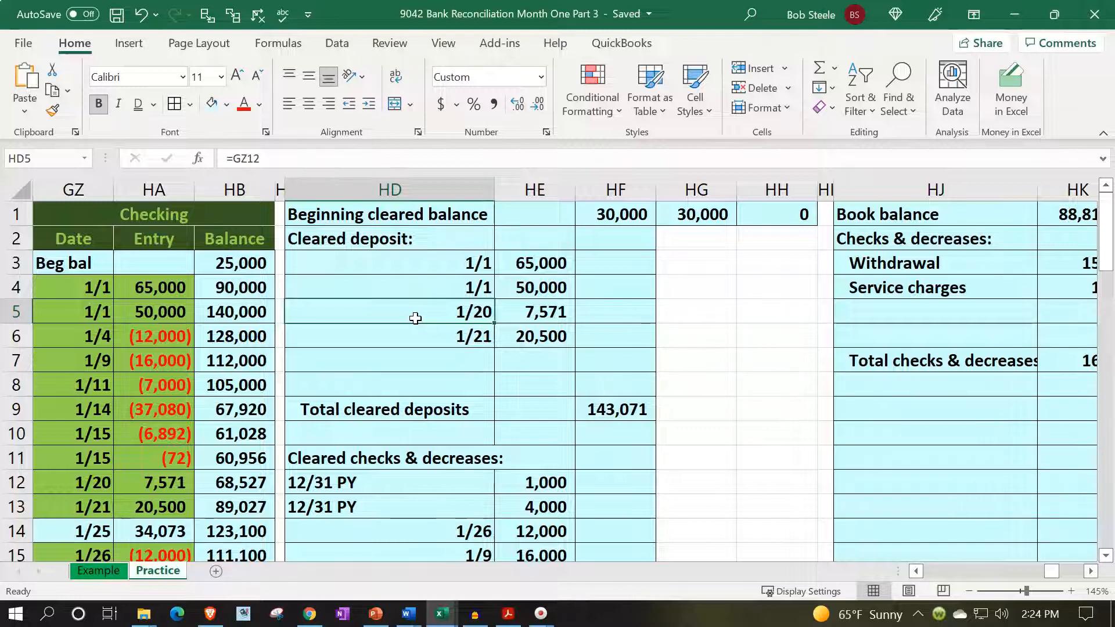
pyautogui.click(603, 215)
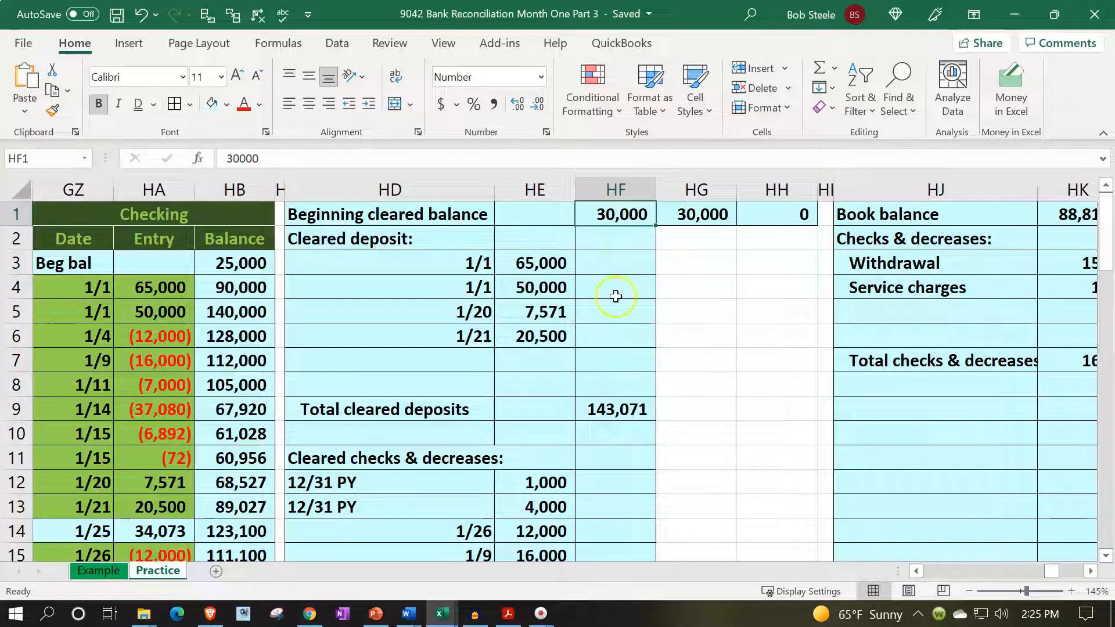
pyautogui.click(508, 613)
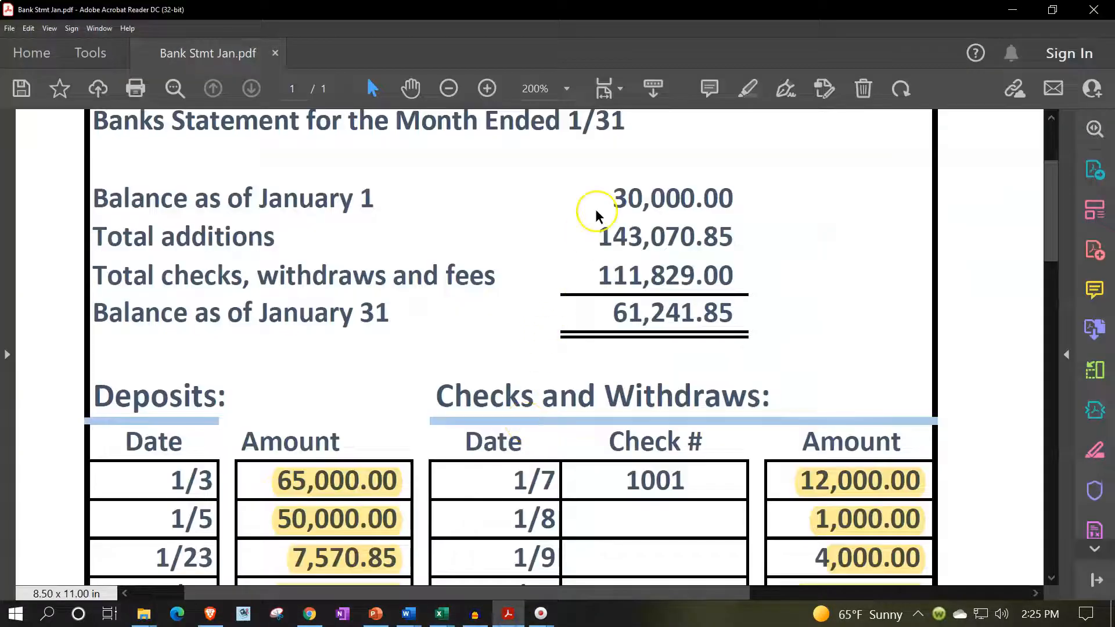
pyautogui.click(513, 621)
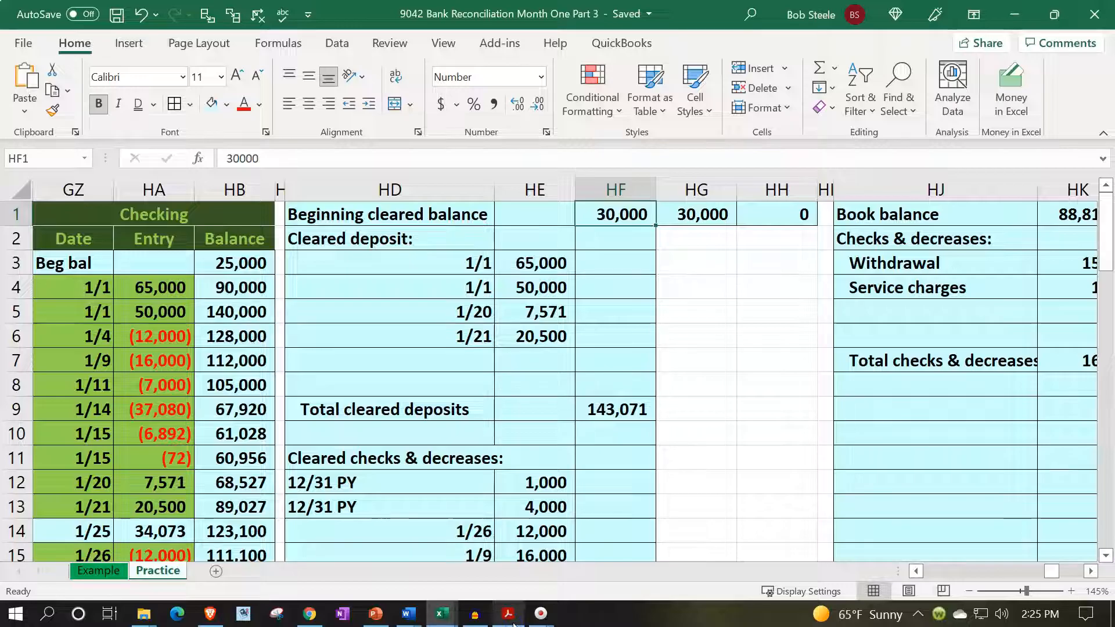
pyautogui.click(516, 484)
pyautogui.moveTo(517, 484); pyautogui.dragTo(516, 503)
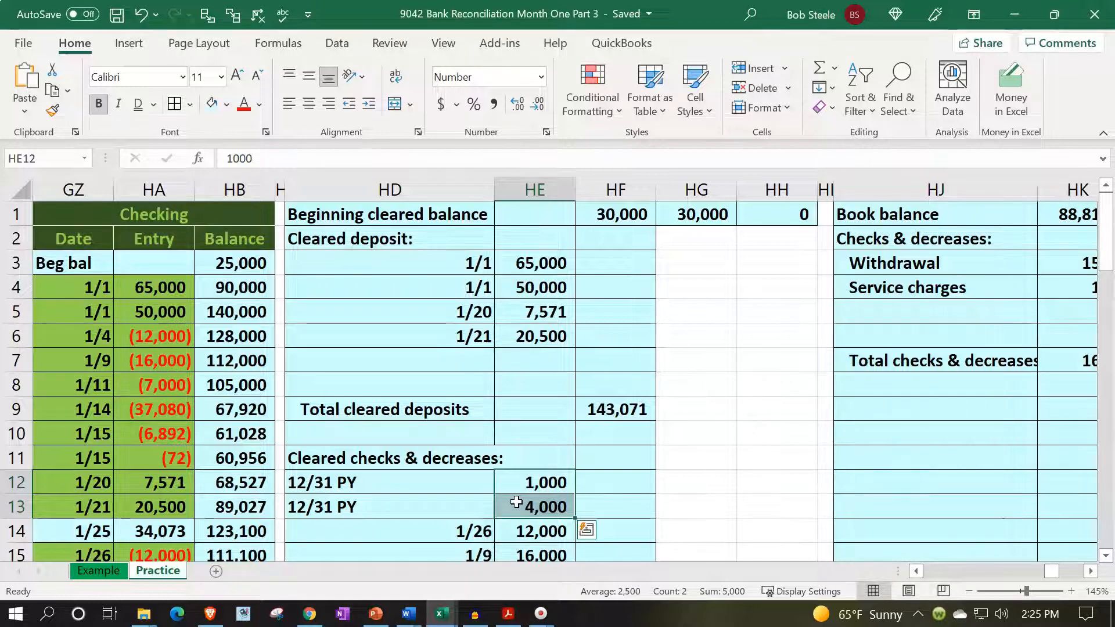
# Examine the cleared balance and Difference rows against the withdrawal and bank service charges on the bank statement.
pyautogui.scroll(-2, 598, 239)
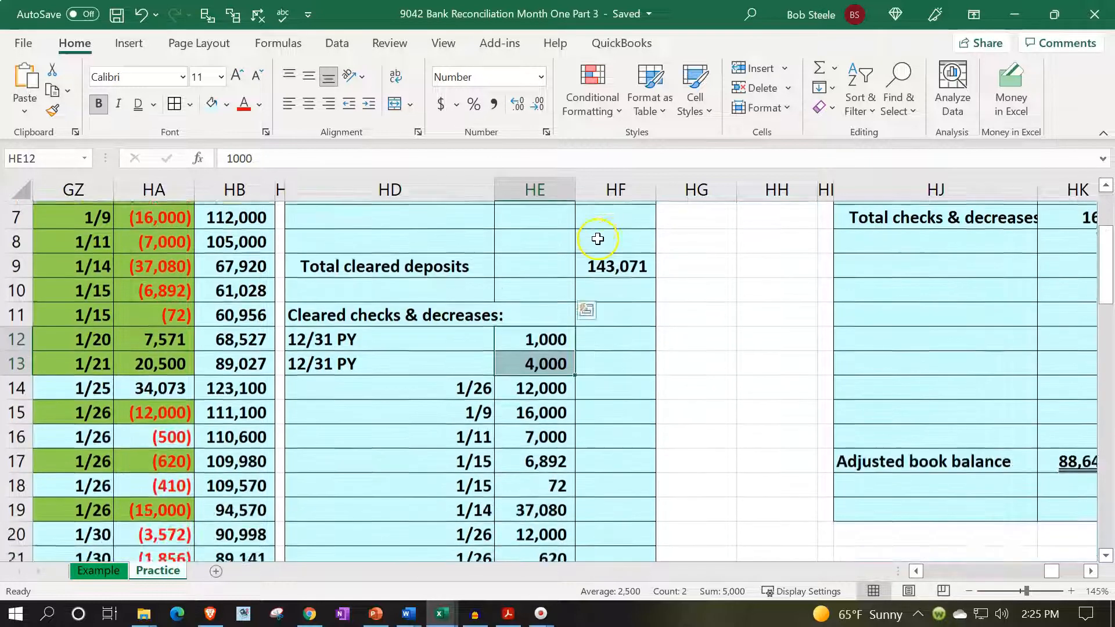
pyautogui.scroll(-5, 598, 239)
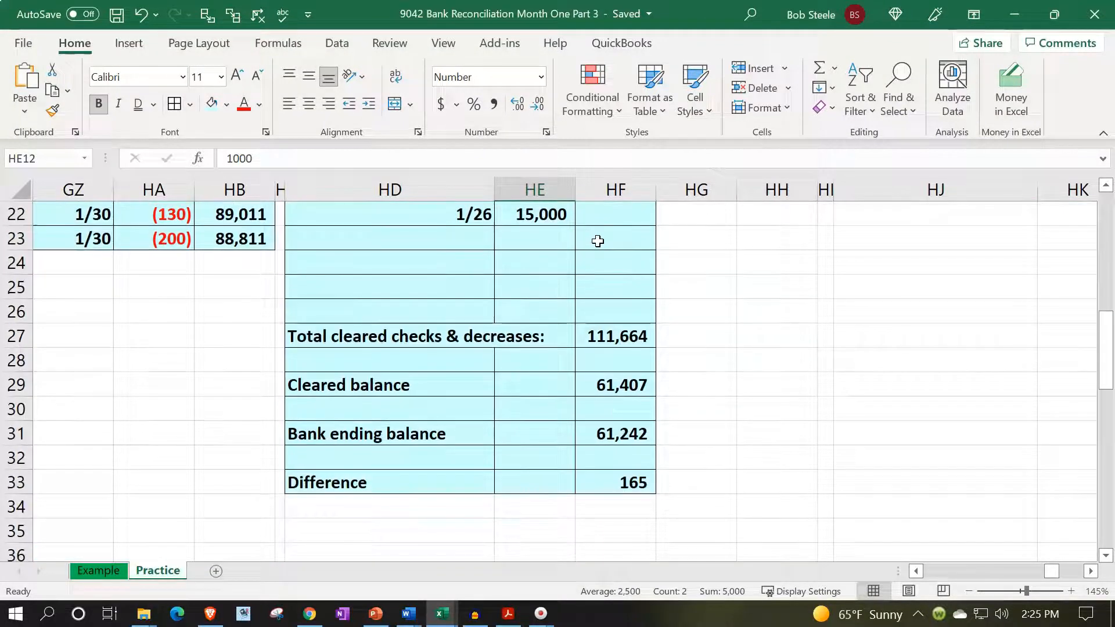
pyautogui.click(623, 383)
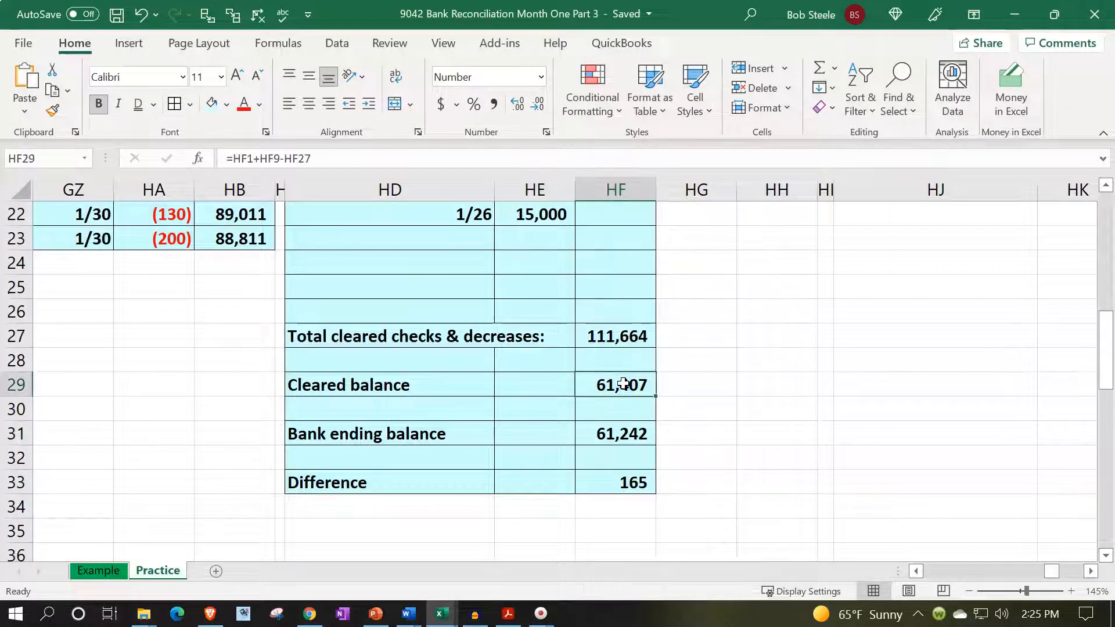
pyautogui.moveTo(458, 475); pyautogui.dragTo(594, 484)
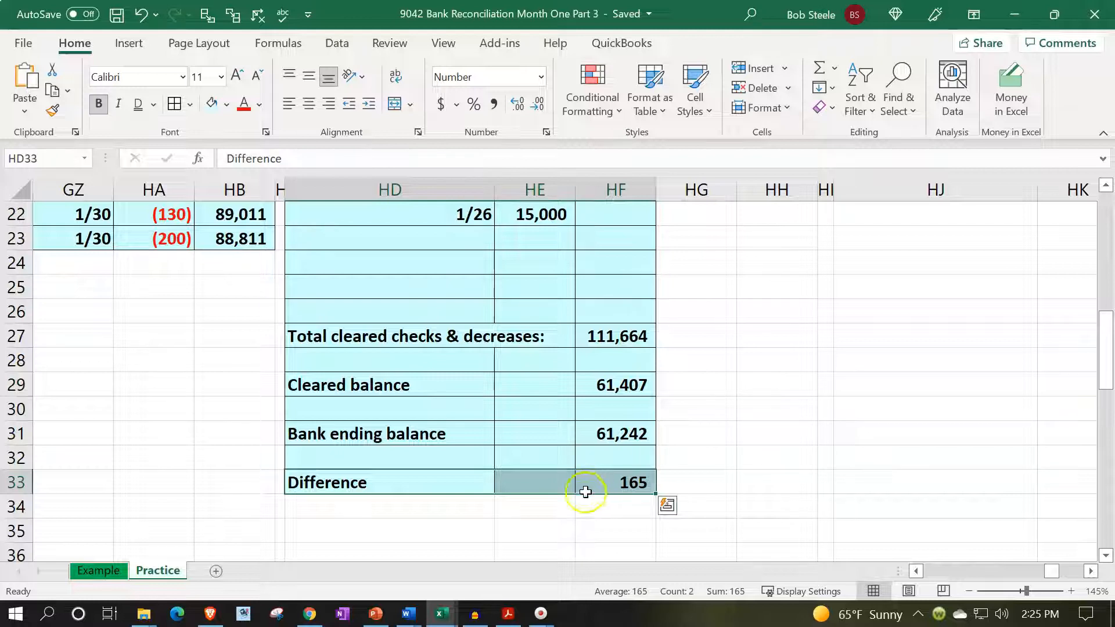
pyautogui.click(508, 614)
pyautogui.scroll(-7, 781, 479)
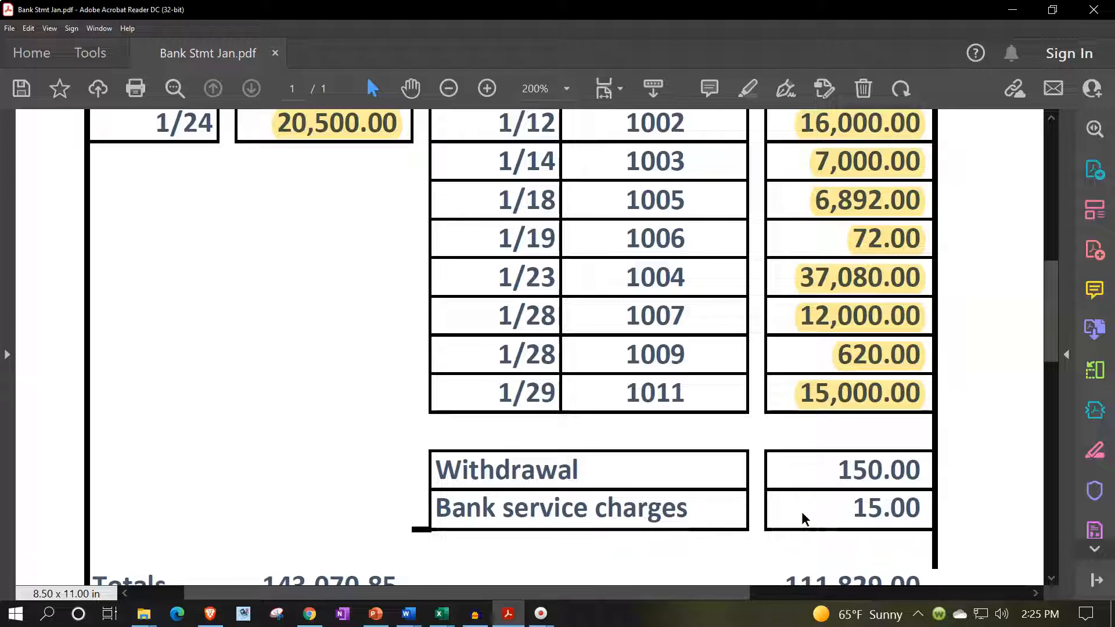
pyautogui.click(508, 613)
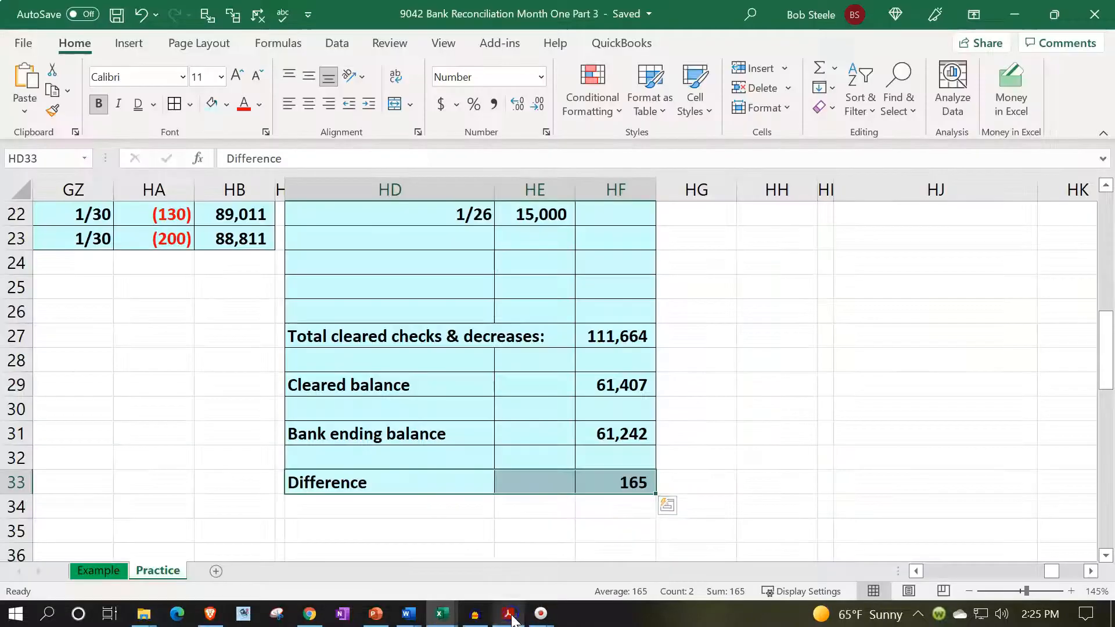
# Review the book balance and bank balance reconciliations in columns HJ to HN, and inspect the book balance formula in HK1.
pyautogui.scroll(7, 755, 409)
pyautogui.click(788, 244)
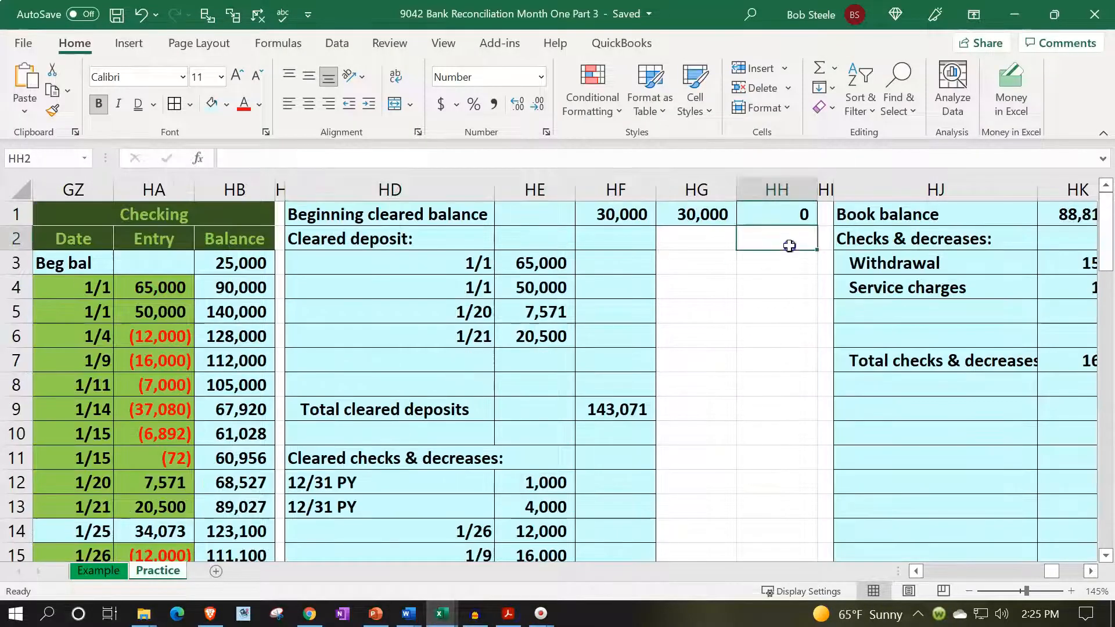
pyautogui.press('Up')
pyautogui.press('Right')
pyautogui.press('Right')
pyautogui.press('Right')
pyautogui.press('Right')
pyautogui.press('Right')
pyautogui.press('Right')
pyautogui.press('Right')
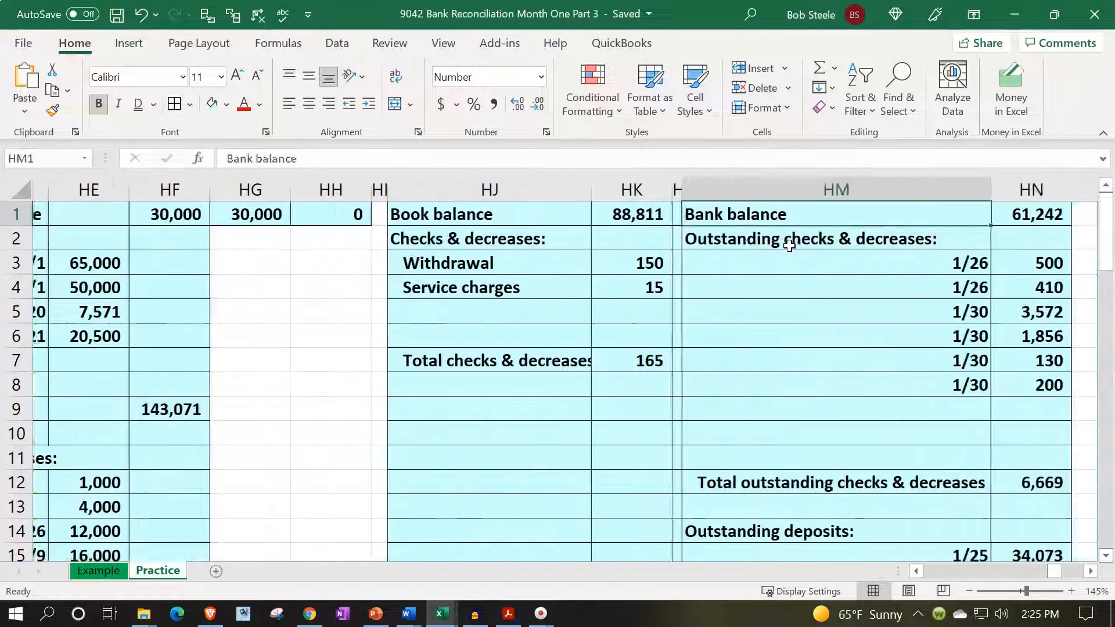
pyautogui.press('Right')
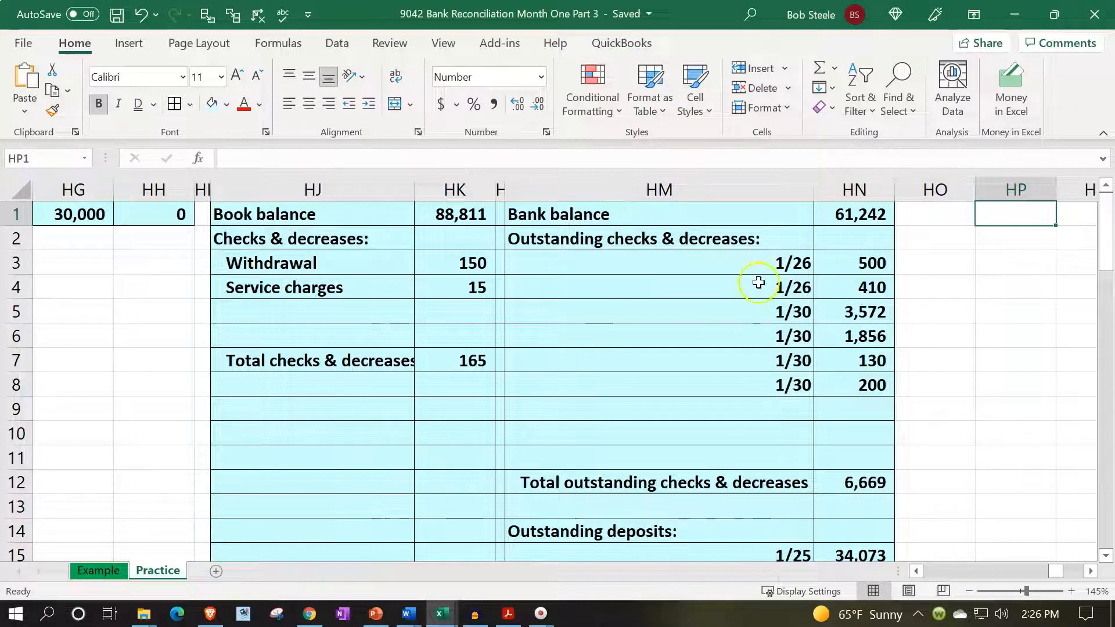
pyautogui.click(462, 214)
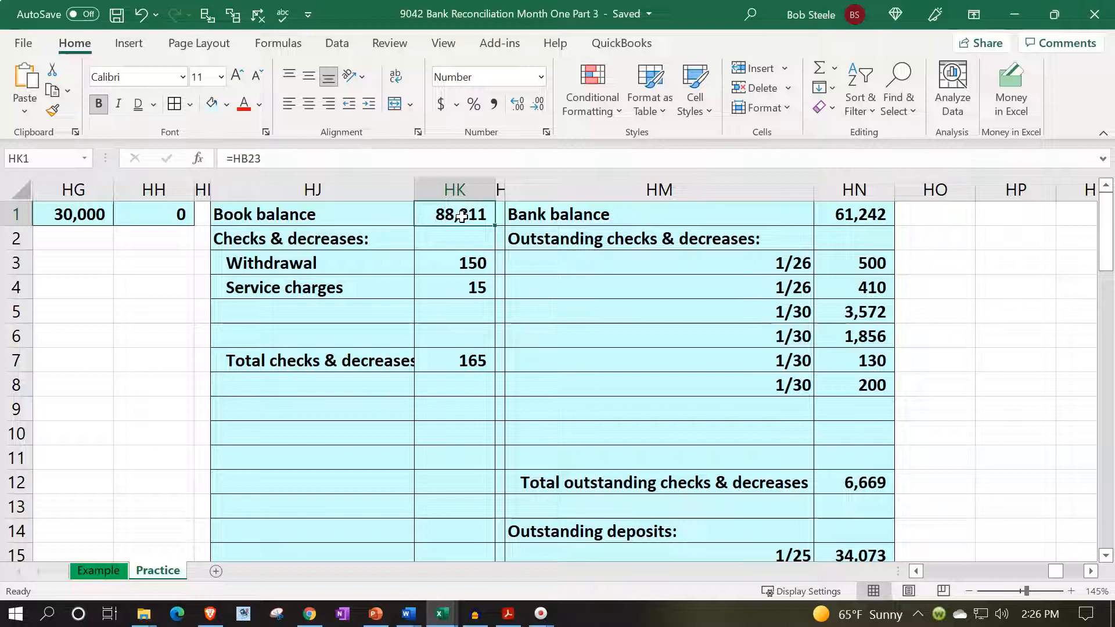
# Check the bank balance in HN1 against the January 31 balance on the bank statement.
pyautogui.click(819, 216)
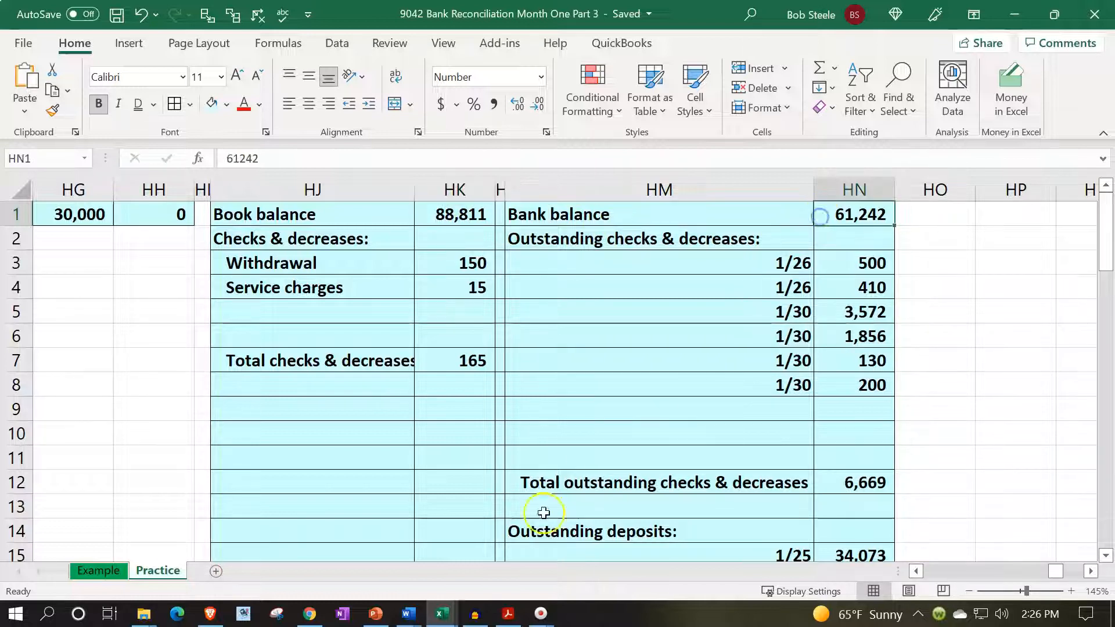
pyautogui.click(508, 613)
pyautogui.scroll(5, 589, 351)
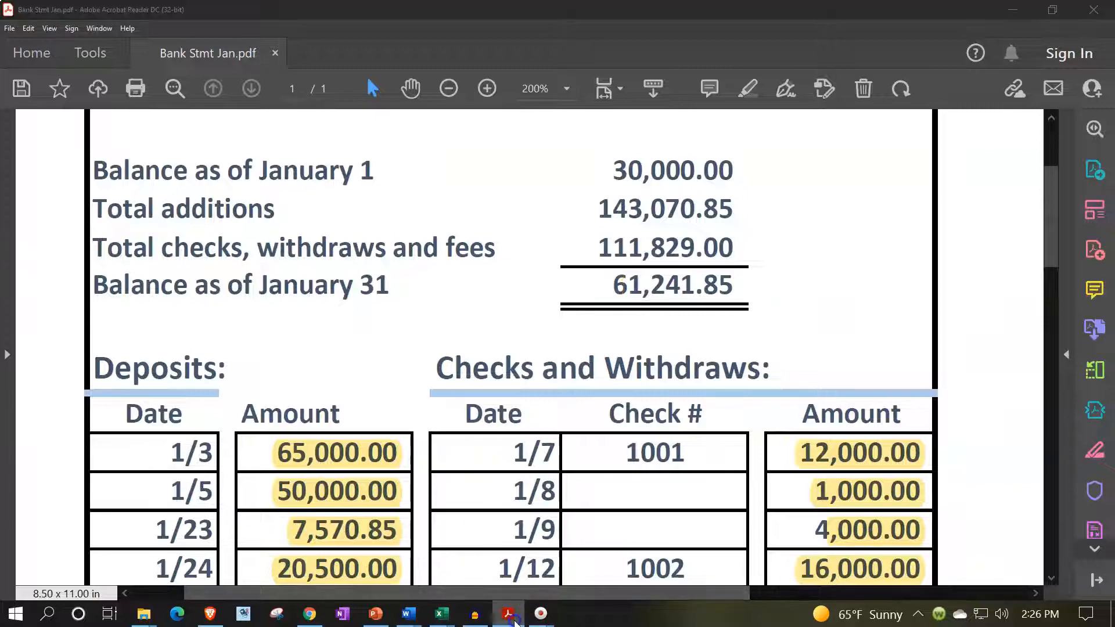
pyautogui.click(442, 613)
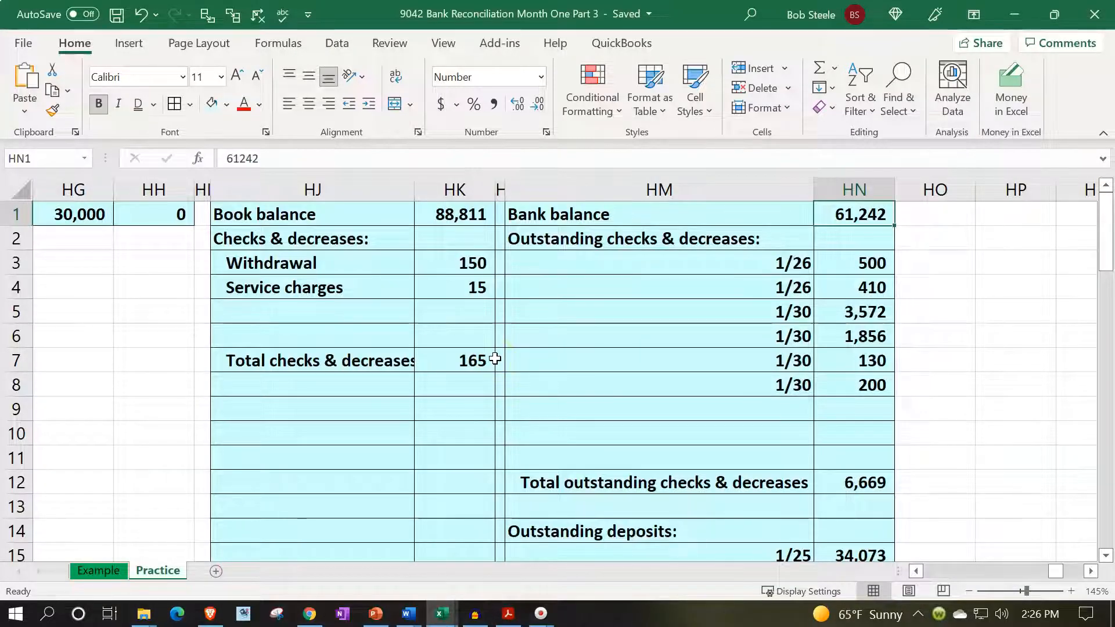
# Examine the withdrawal and service charges in HJ3:HK4 and the outstanding checks and decreases in HM3:HN8.
pyautogui.moveTo(373, 262); pyautogui.dragTo(436, 300)
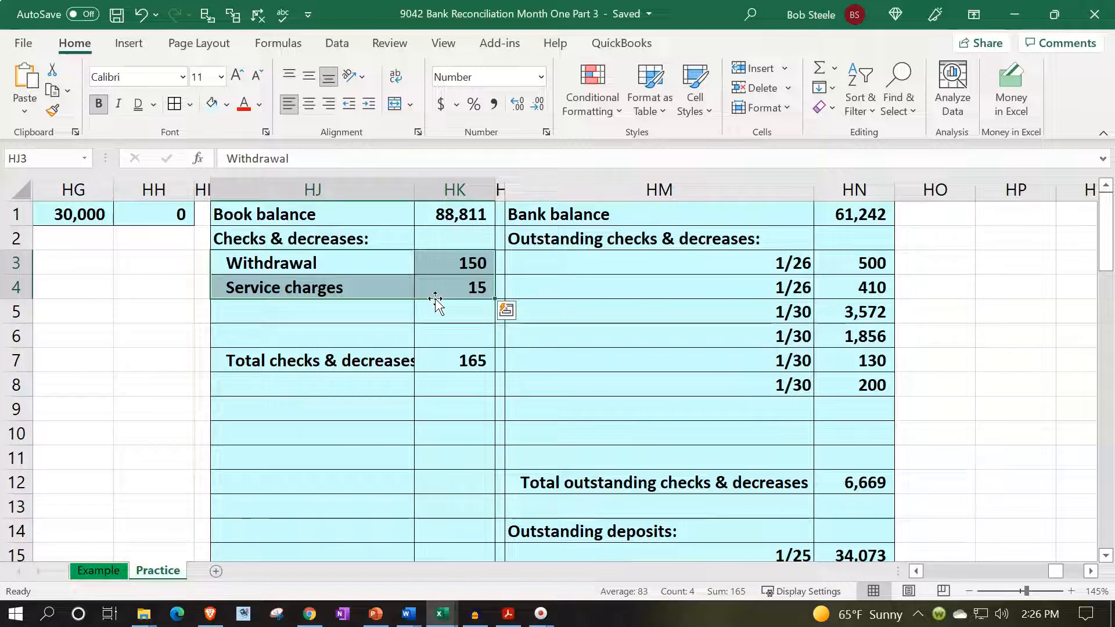
pyautogui.moveTo(638, 263); pyautogui.dragTo(821, 386)
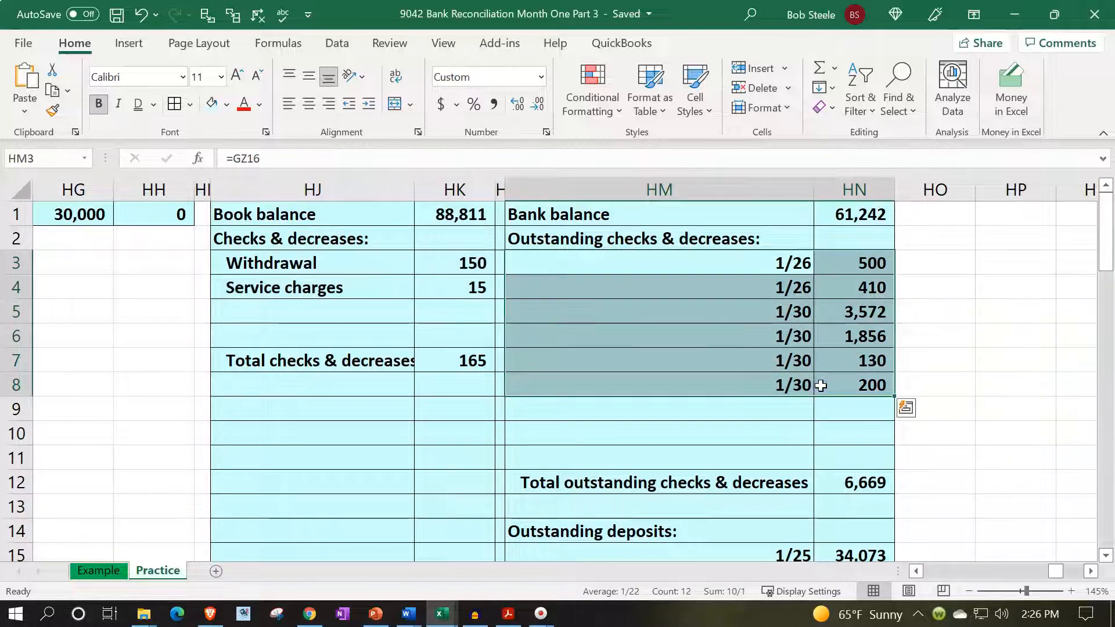
pyautogui.click(586, 425)
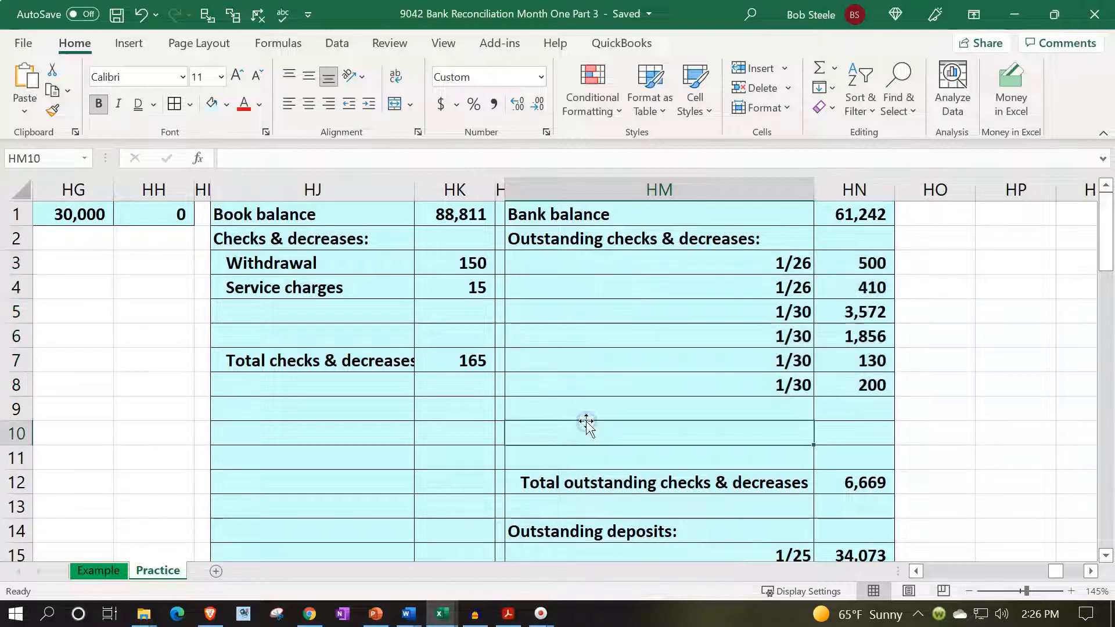
# Examine the checking register and cleared items in columns GZ to HF, and return to the book and bank balance reconciliations.
pyautogui.press('Left')
pyautogui.press('Left')
pyautogui.press('Left')
pyautogui.press('Left')
pyautogui.press('Left')
pyautogui.press('Left')
pyautogui.press('Left')
pyautogui.press('Left')
pyautogui.press('Left')
pyautogui.press('Left')
pyautogui.press('Left')
pyautogui.press('Left')
pyautogui.press('Left')
pyautogui.press('Left')
pyautogui.press('Left')
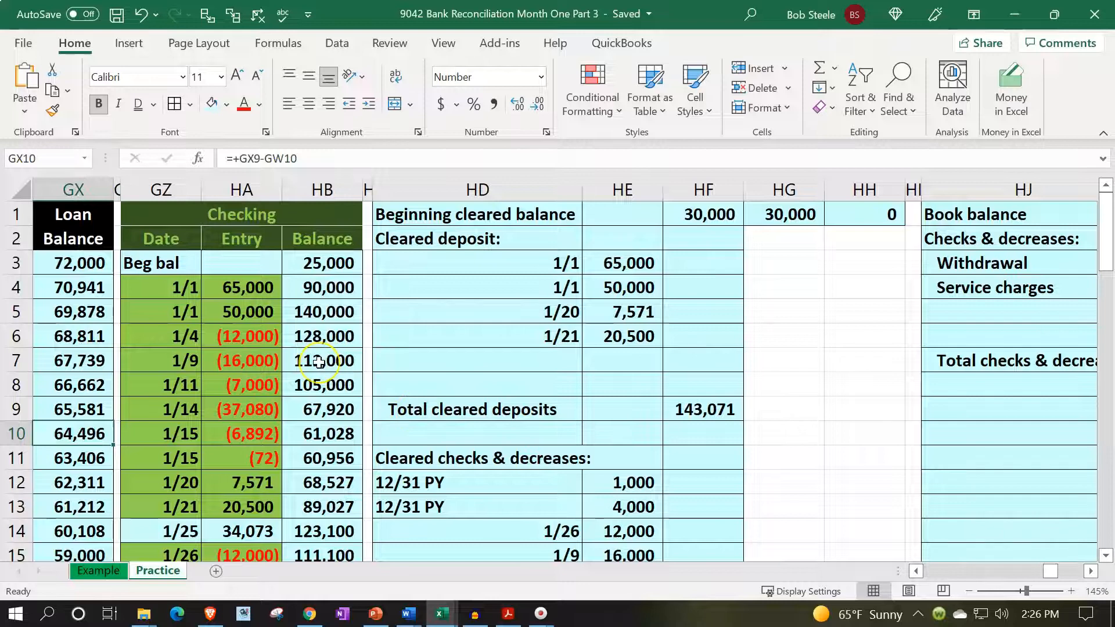
pyautogui.click(802, 262)
pyautogui.press('Right')
pyautogui.press('Right')
pyautogui.press('Right')
pyautogui.press('Right')
pyautogui.press('Right')
pyautogui.press('Right')
pyautogui.press('Right')
pyautogui.press('Right')
pyautogui.press('Right')
pyautogui.press('Right')
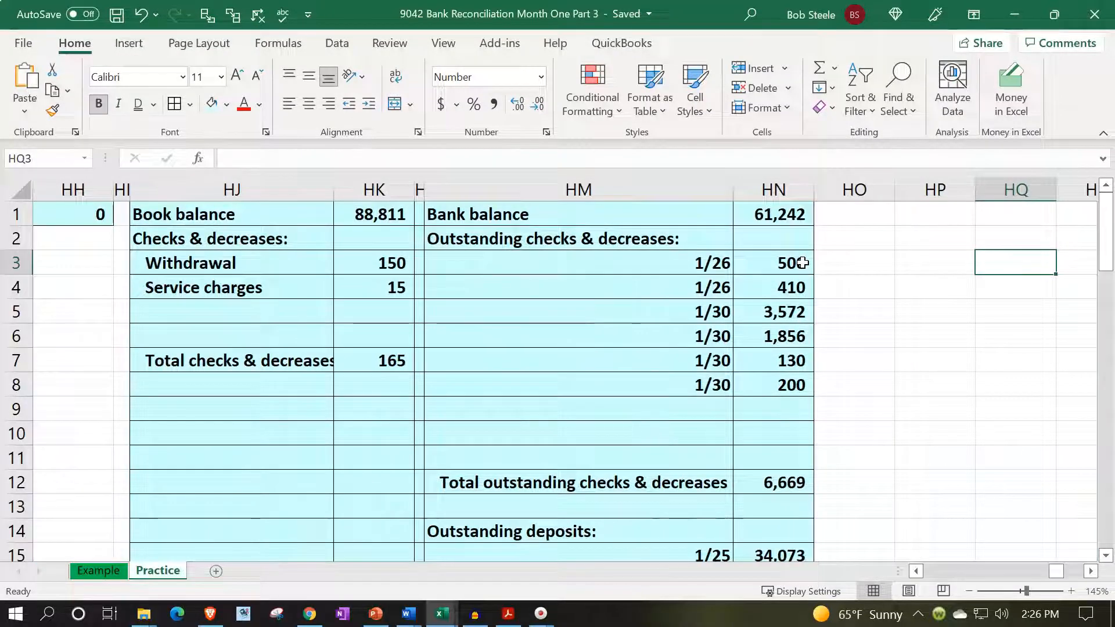
# Compare the adjusted bank balance in HN17 with the adjusted book balance in HK17.
pyautogui.scroll(-1, 780, 338)
pyautogui.scroll(-1, 780, 338)
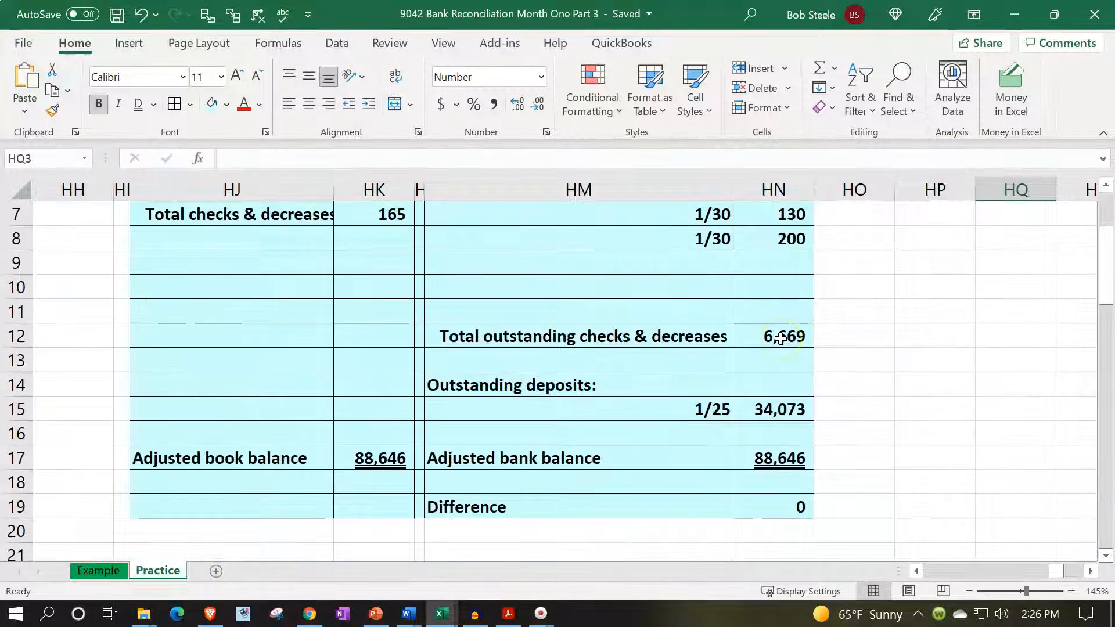
pyautogui.click(783, 464)
pyautogui.click(389, 457)
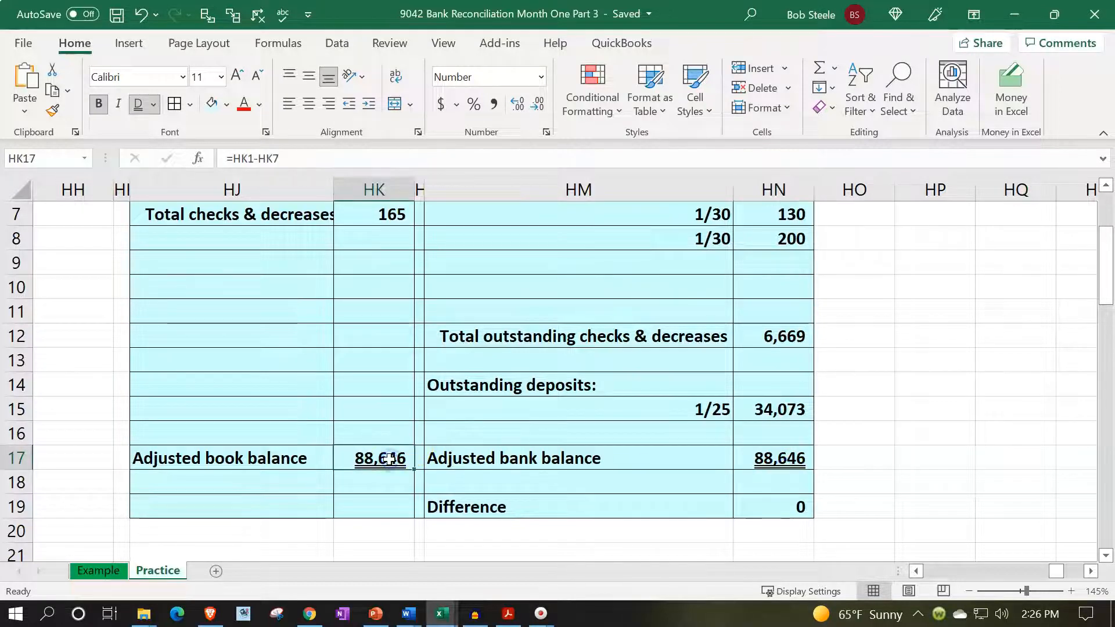
pyautogui.scroll(2, 389, 452)
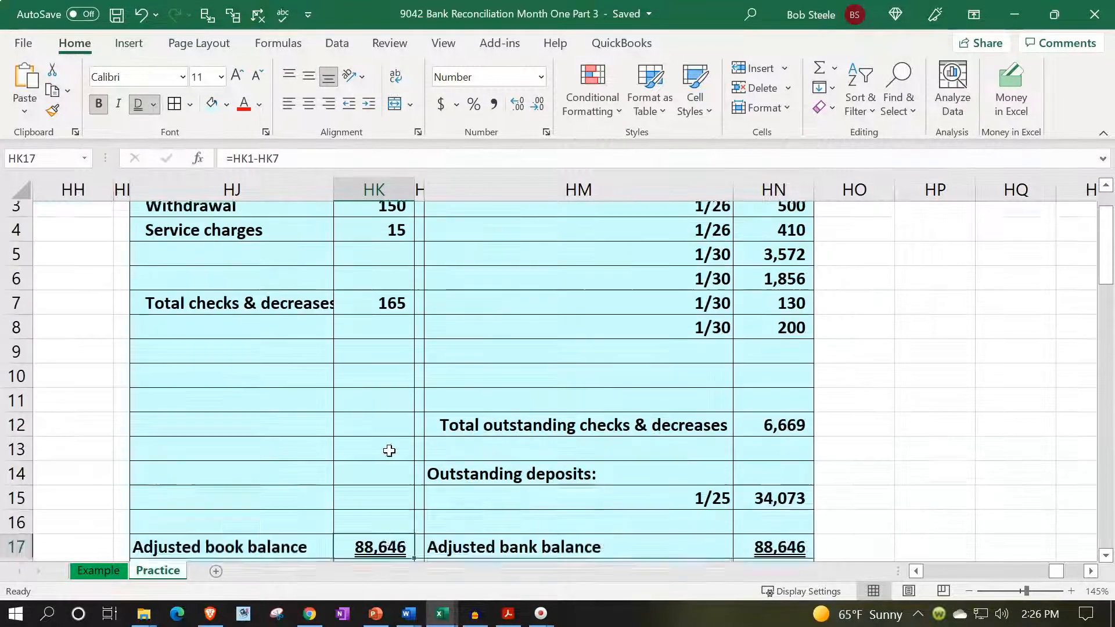
# Trace the book side from the withdrawal and service charges and the book balance in HK1 to the adjusted book balance in HK17.
pyautogui.moveTo(244, 261); pyautogui.dragTo(340, 285)
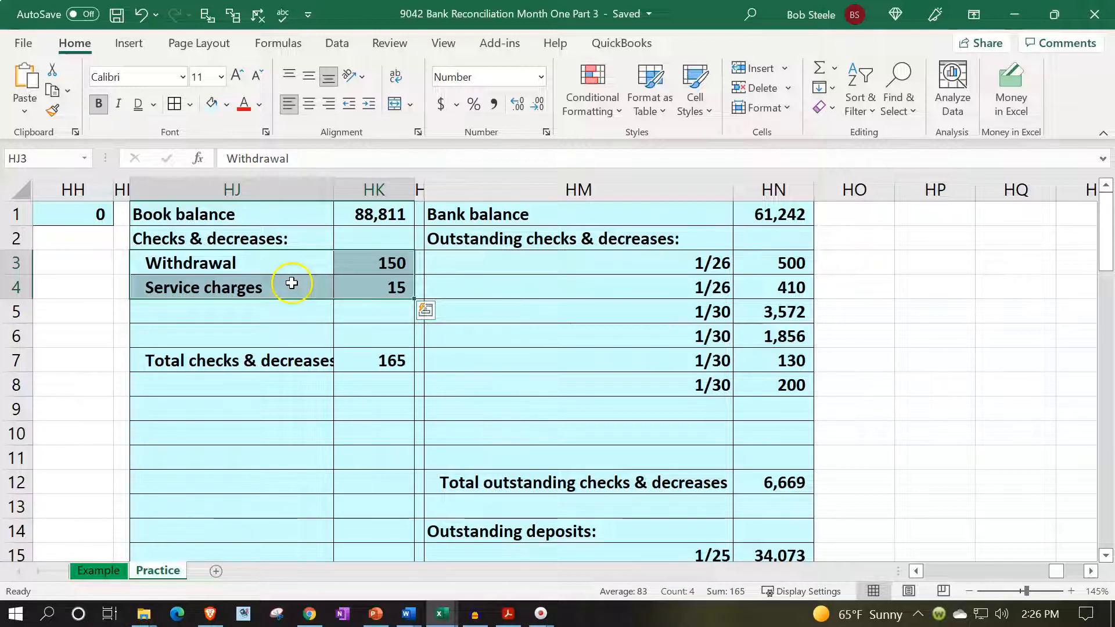
pyautogui.click(354, 214)
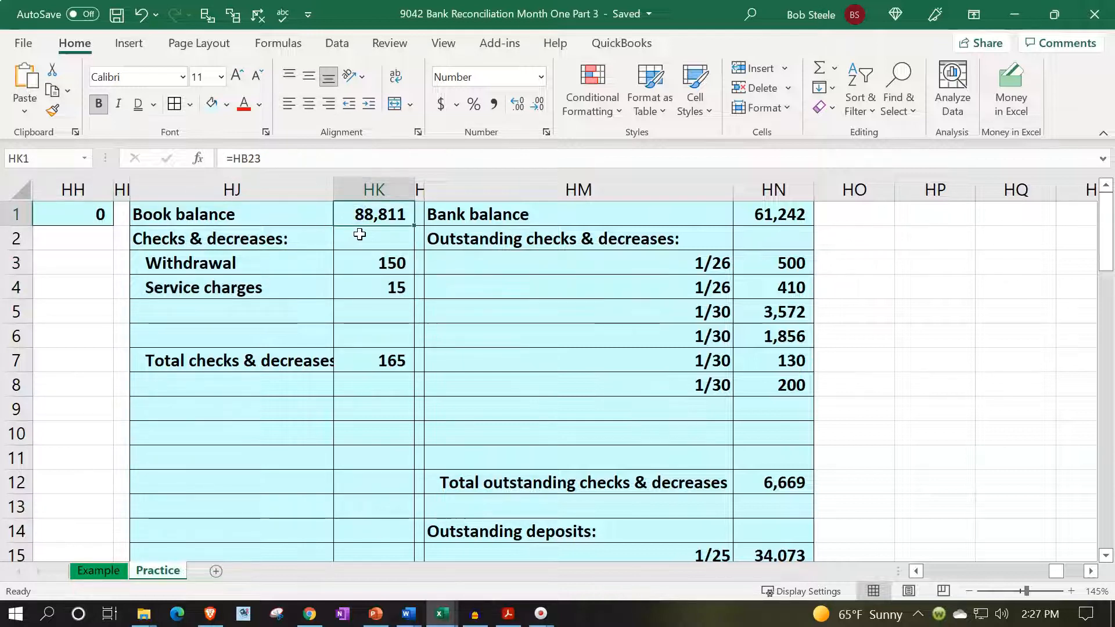
pyautogui.scroll(-3, 357, 356)
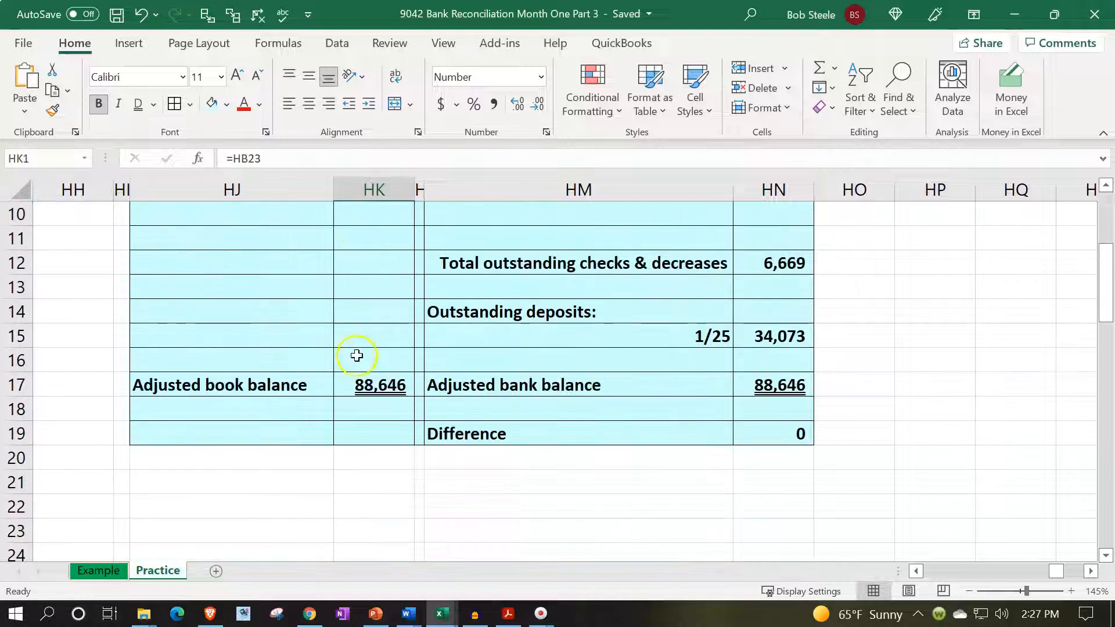
pyautogui.click(371, 386)
pyautogui.scroll(3, 360, 459)
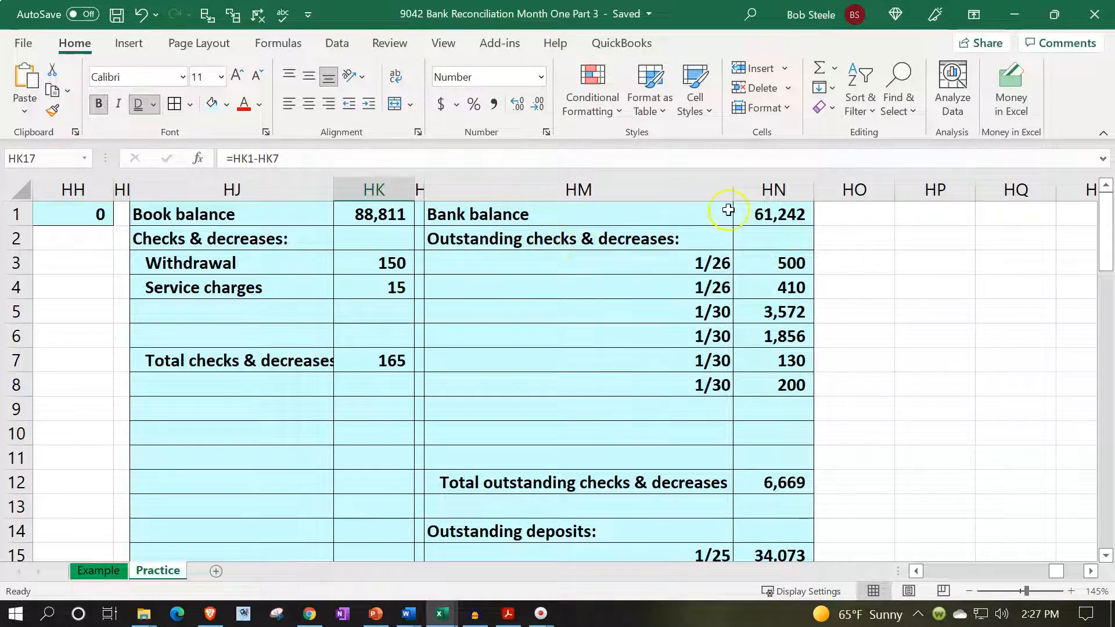
# Trace the bank side from the bank balance in HN1 through the outstanding checks and deposits to the adjusted bank balance.
pyautogui.click(757, 215)
pyautogui.scroll(-2, 757, 216)
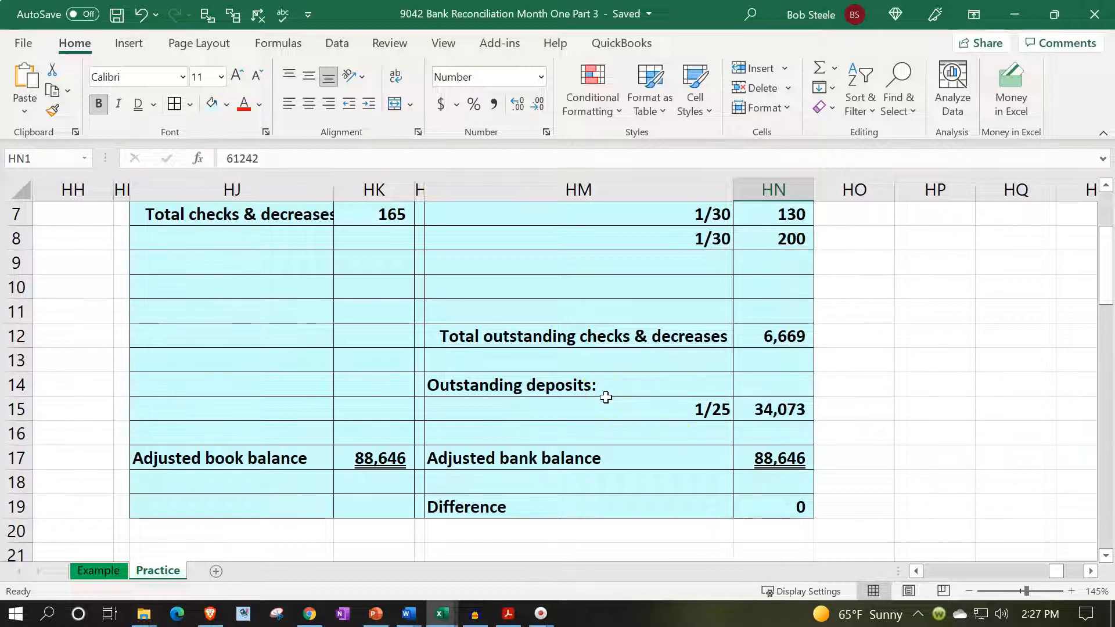
pyautogui.scroll(2, 606, 397)
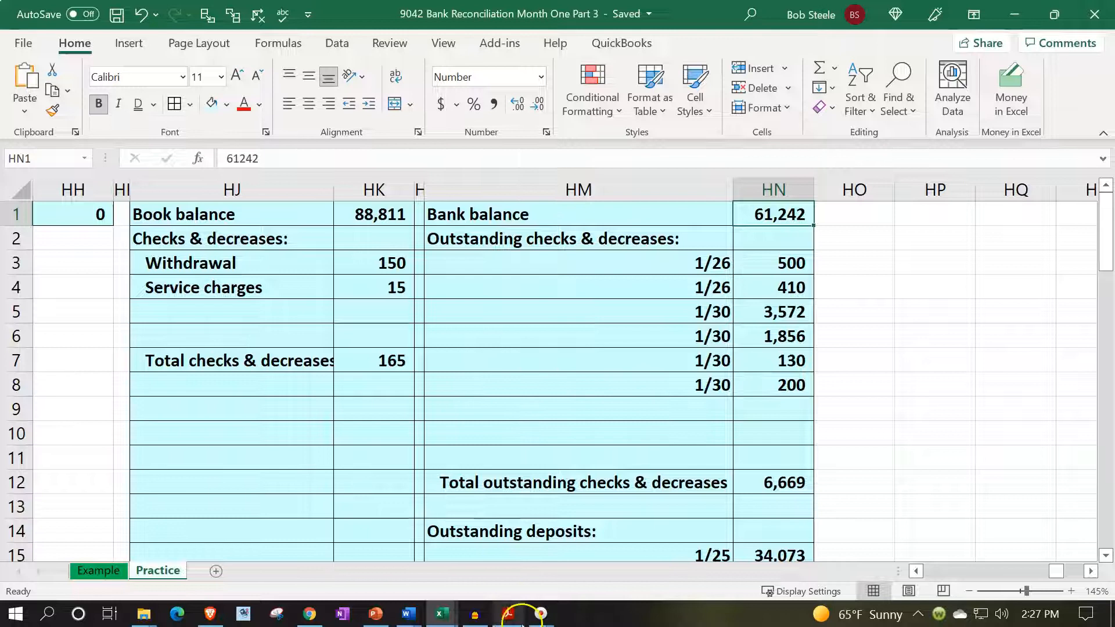
# Review the bank statement's deposits, checks, withdrawal and bank service charges, and return to the workbook.
pyautogui.click(508, 613)
pyautogui.scroll(-5, 729, 377)
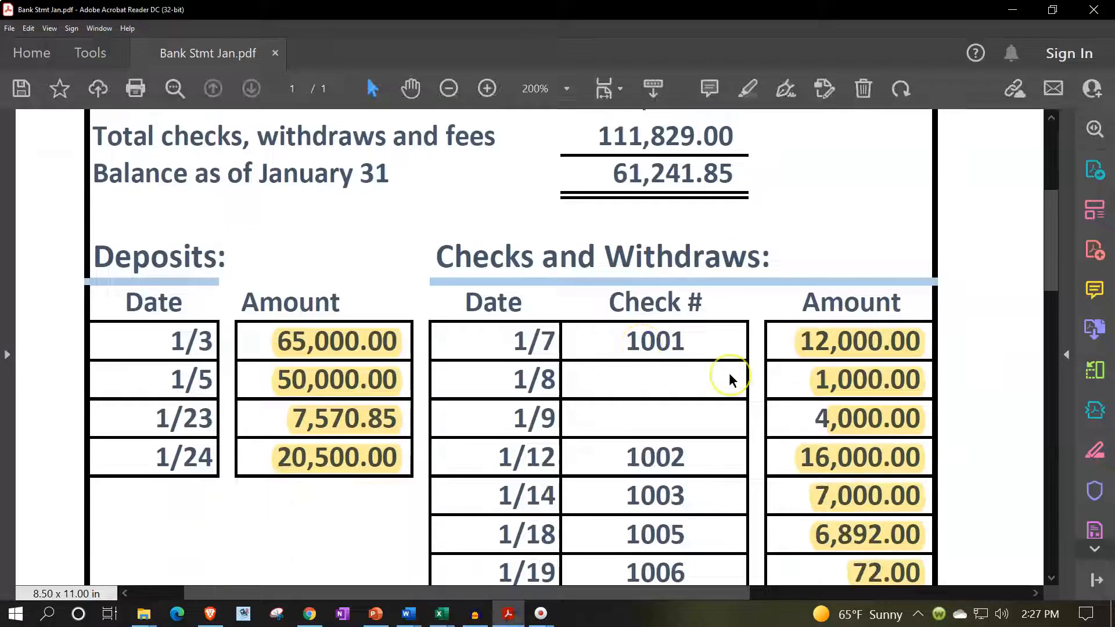
pyautogui.scroll(-4, 730, 378)
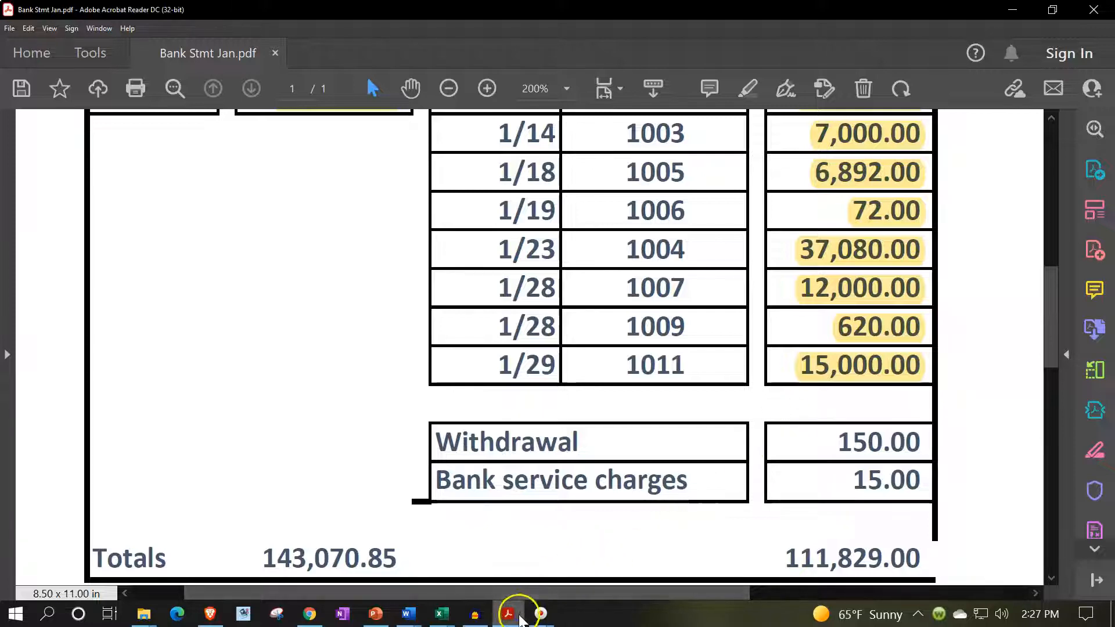
pyautogui.click(512, 611)
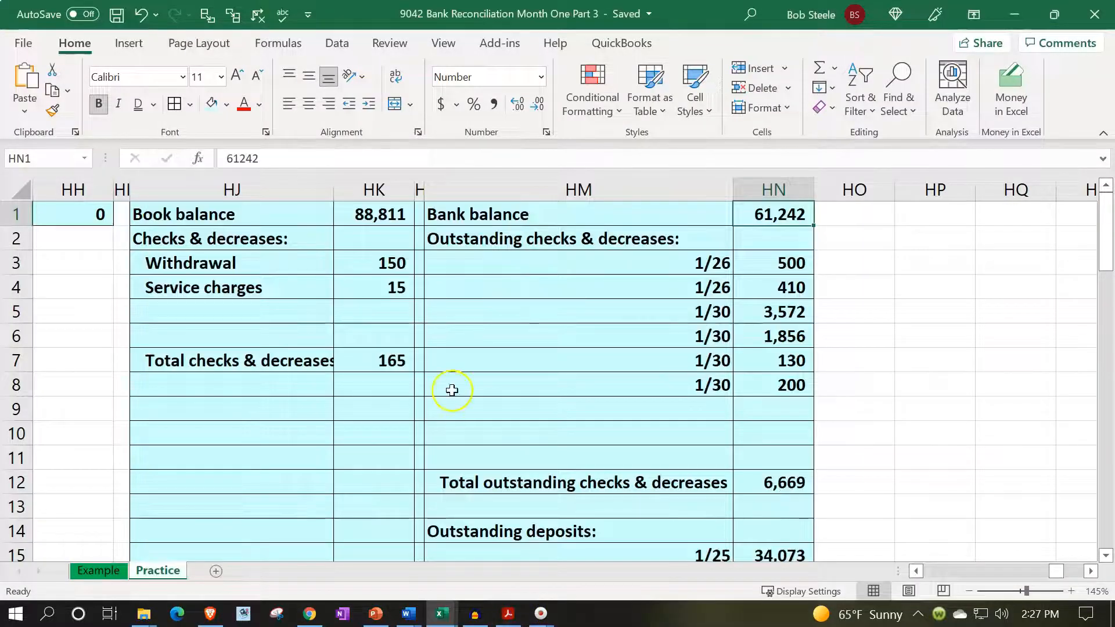
# Unhide the journal entry columns A to Y before the trial balance on the Practice sheet.
pyautogui.click(332, 249)
pyautogui.press('Left')
pyautogui.press('Left')
pyautogui.press('Left')
pyautogui.press('Left')
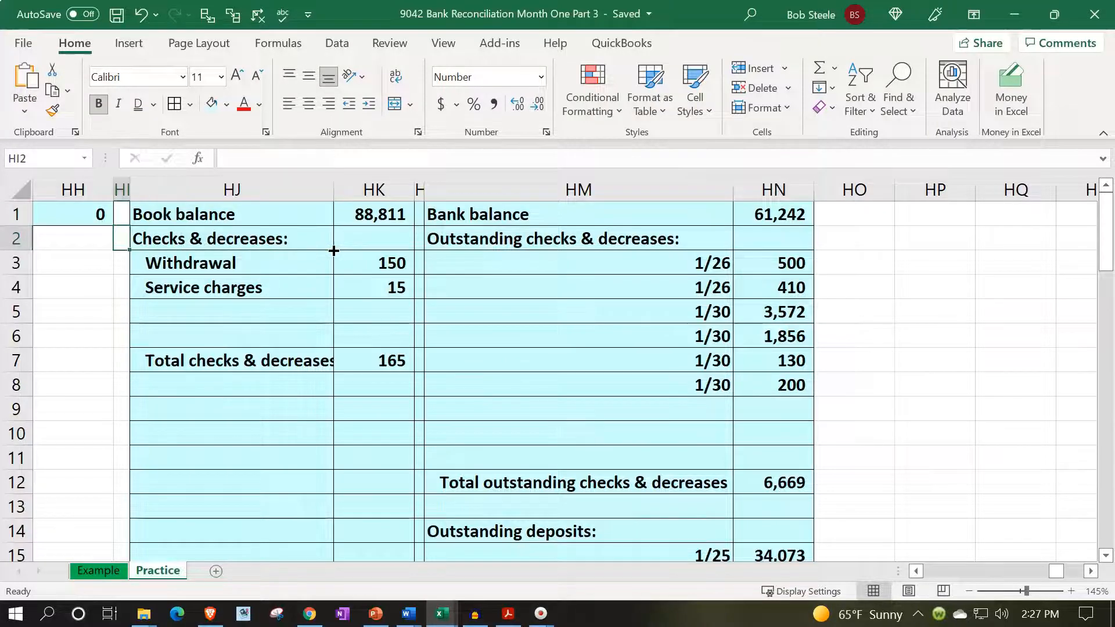
pyautogui.press('Left')
pyautogui.press('Left')
pyautogui.press('Left')
pyautogui.press('Left')
pyautogui.press('Left')
pyautogui.press('Left')
pyautogui.press('Left')
pyautogui.press('Left')
pyautogui.press('Left')
pyautogui.press('Left')
pyautogui.press('Left')
pyautogui.press('Left')
pyautogui.press('Left')
pyautogui.press('Left')
pyautogui.press('Left')
pyautogui.press('Left')
pyautogui.press('Left')
pyautogui.press('Left')
pyautogui.press('Left')
pyautogui.press('Left')
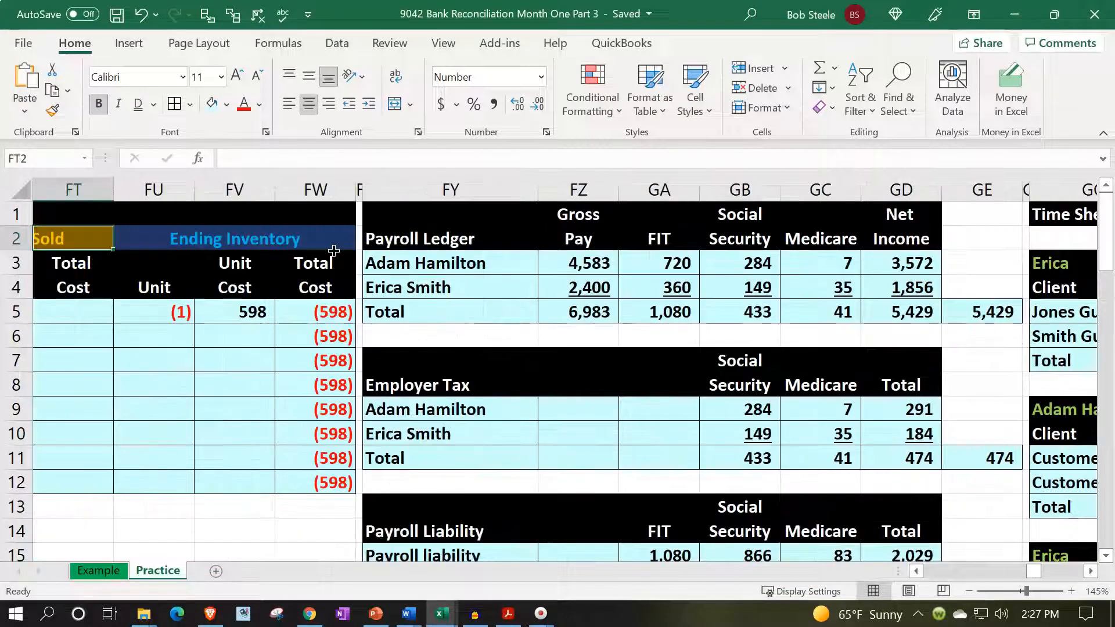
pyautogui.press('Left')
pyautogui.press('Left')
pyautogui.press('Left')
pyautogui.press('Left')
pyautogui.press('Left')
pyautogui.press('Left')
pyautogui.press('Left')
pyautogui.press('Left')
pyautogui.press('Left')
pyautogui.press('Left')
pyautogui.press('Left')
pyautogui.press('Left')
pyautogui.press('Left')
pyautogui.press('Left')
pyautogui.press('Left')
pyautogui.press('Left')
pyautogui.press('Left')
pyautogui.press('Left')
pyautogui.press('Left')
pyautogui.press('Left')
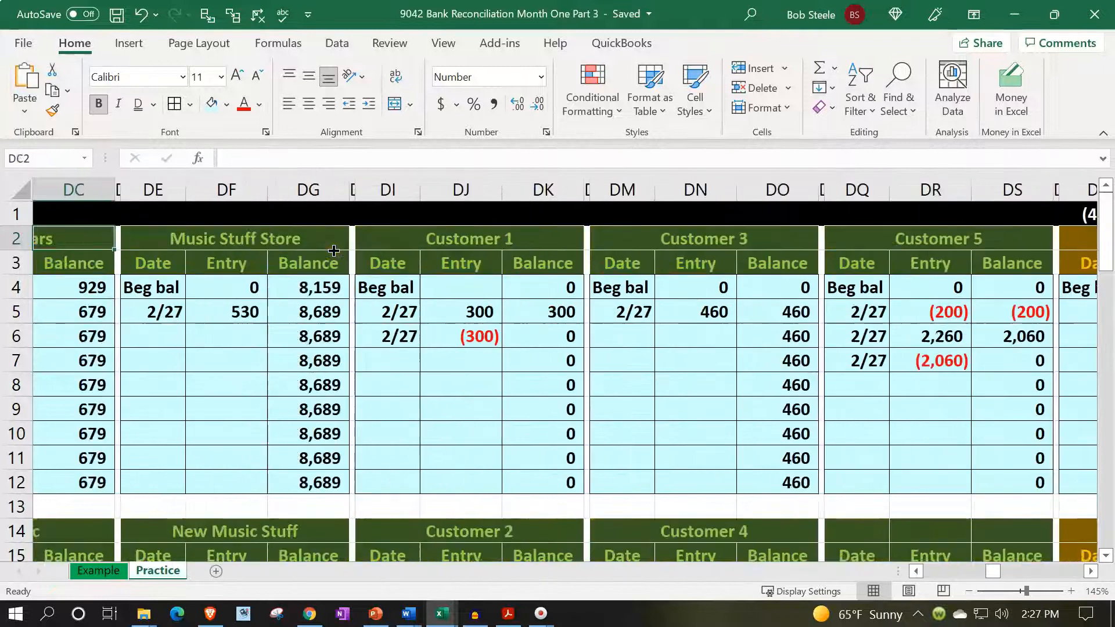
pyautogui.press('Left')
pyautogui.press('Left')
pyautogui.press('Left')
pyautogui.press('Left')
pyautogui.press('Left')
pyautogui.press('Left')
pyautogui.press('Left')
pyautogui.press('Left')
pyautogui.press('Left')
pyautogui.press('Left')
pyautogui.press('Left')
pyautogui.press('Left')
pyautogui.press('Left')
pyautogui.press('Left')
pyautogui.press('Left')
pyautogui.press('Left')
pyautogui.press('Left')
pyautogui.press('Left')
pyautogui.press('Left')
pyautogui.press('Left')
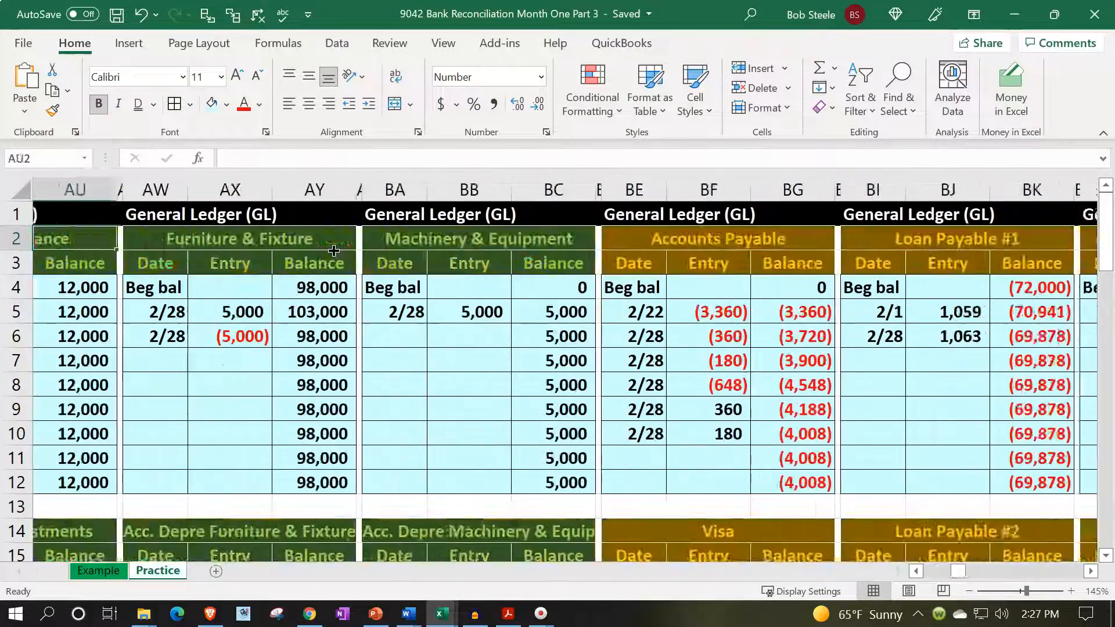
pyautogui.press('Left')
pyautogui.press('Left')
pyautogui.press('Left')
pyautogui.press('Left')
pyautogui.press('Left')
pyautogui.press('Left')
pyautogui.press('Left')
pyautogui.press('Left')
pyautogui.press('Left')
pyautogui.press('Left')
pyautogui.press('Left')
pyautogui.press('Left')
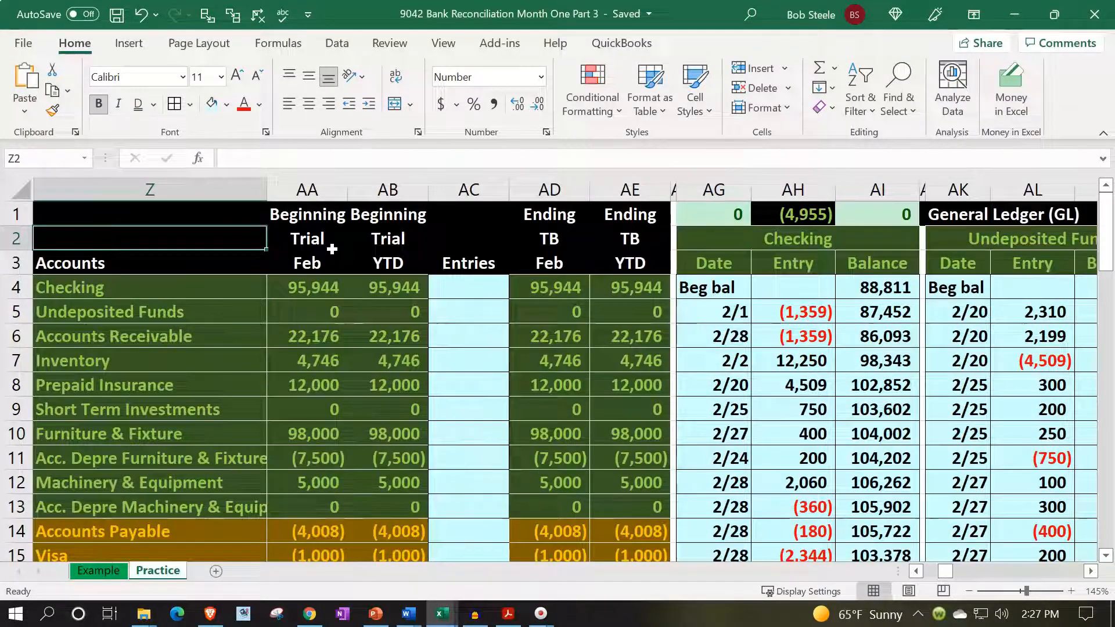
pyautogui.click(112, 189)
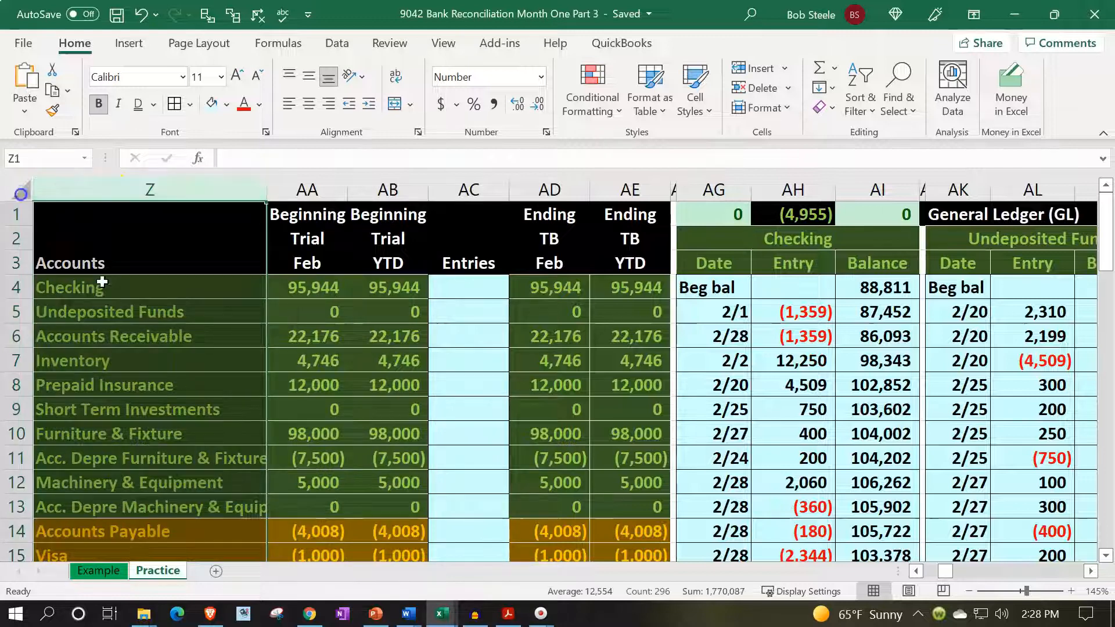
pyautogui.rightClick(128, 320)
pyautogui.click(159, 308)
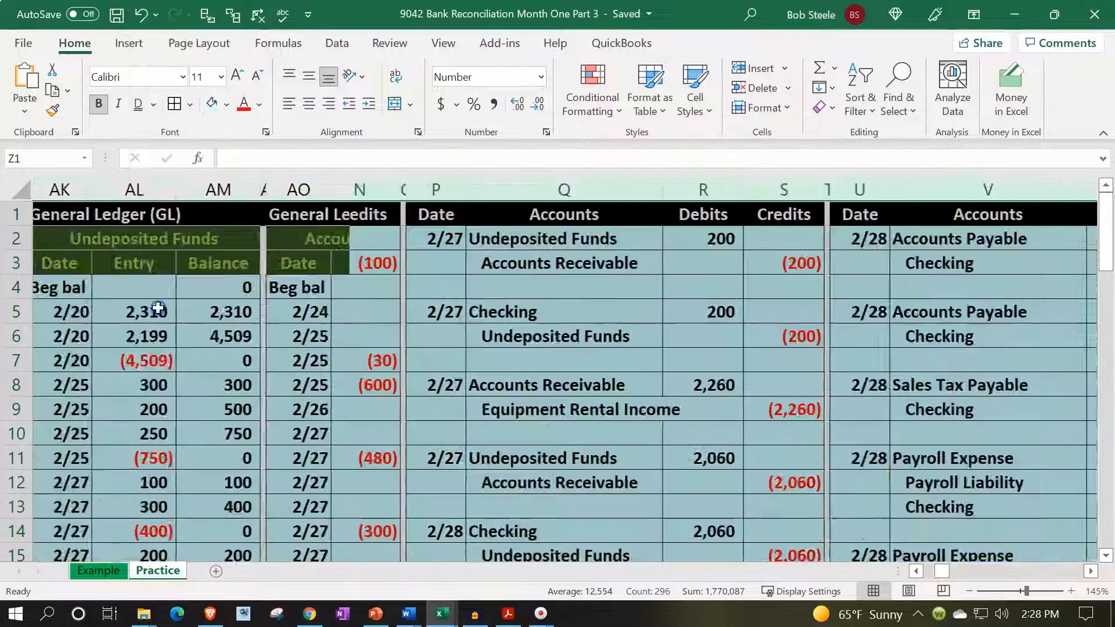
# Hide columns A to T, keeping the last journal entry block in columns U to X beside the trial balance.
pyautogui.click(557, 313)
pyautogui.scroll(-9, 563, 314)
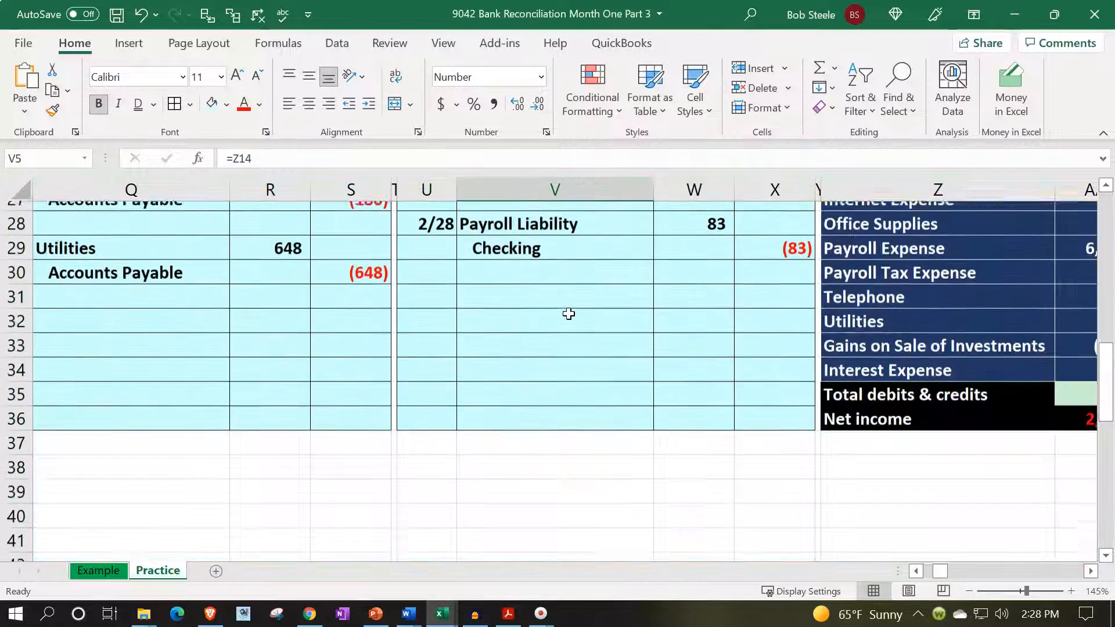
pyautogui.scroll(9, 569, 314)
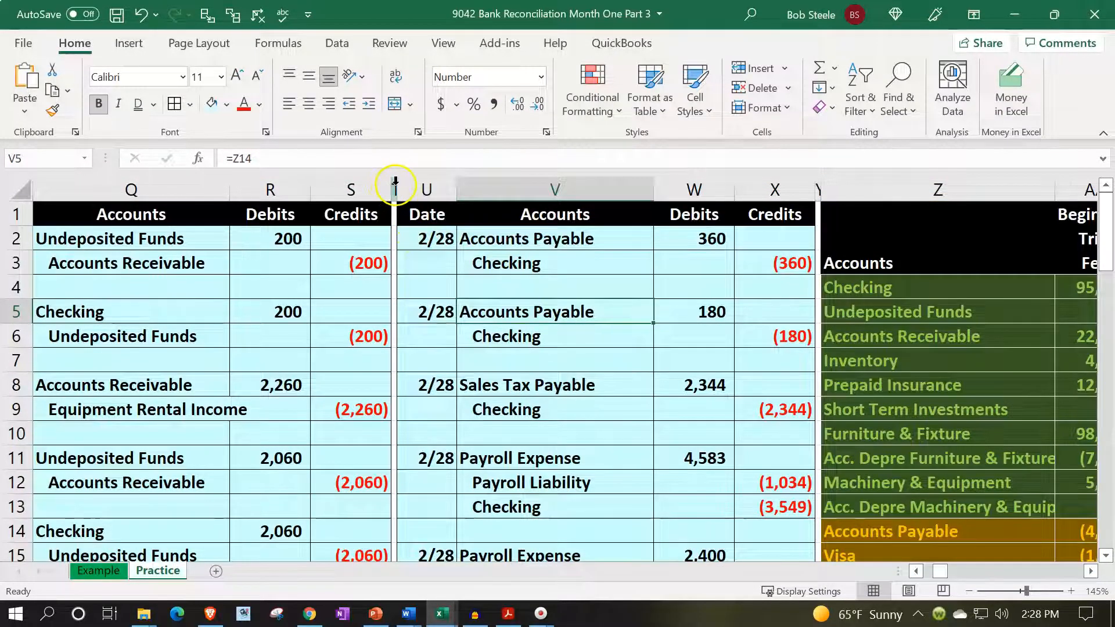
pyautogui.moveTo(395, 185); pyautogui.dragTo(29, 190)
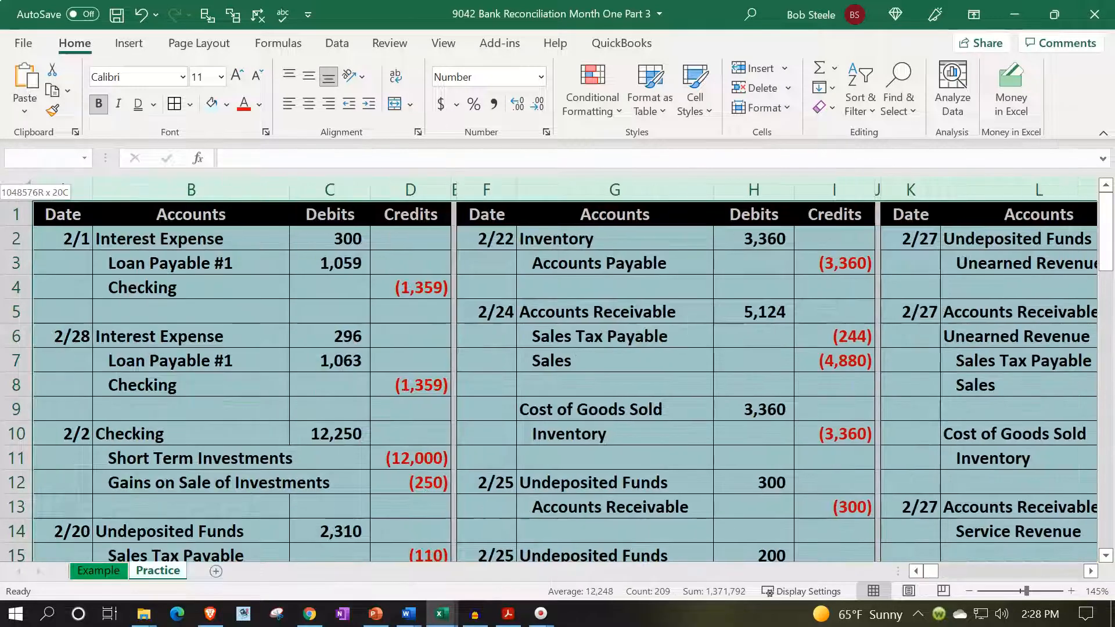
pyautogui.rightClick(216, 285)
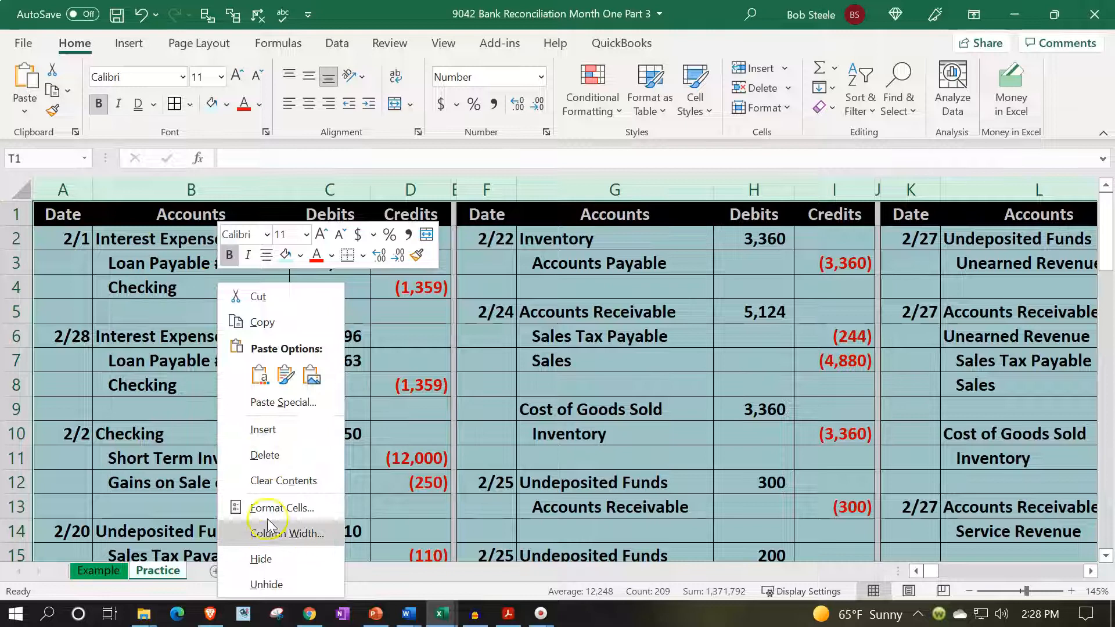
pyautogui.click(262, 559)
pyautogui.click(327, 356)
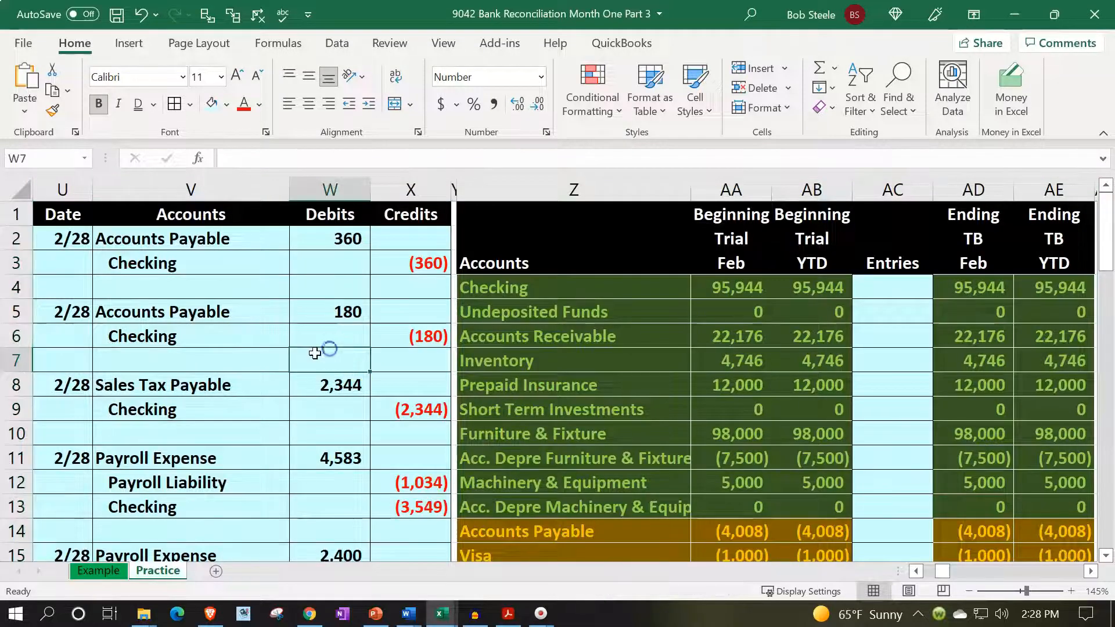
# Examine the 2/28 journal entries in columns U to X and check the withdrawal and bank service charges on the bank statement.
pyautogui.scroll(-1, 336, 449)
pyautogui.scroll(-3, 337, 449)
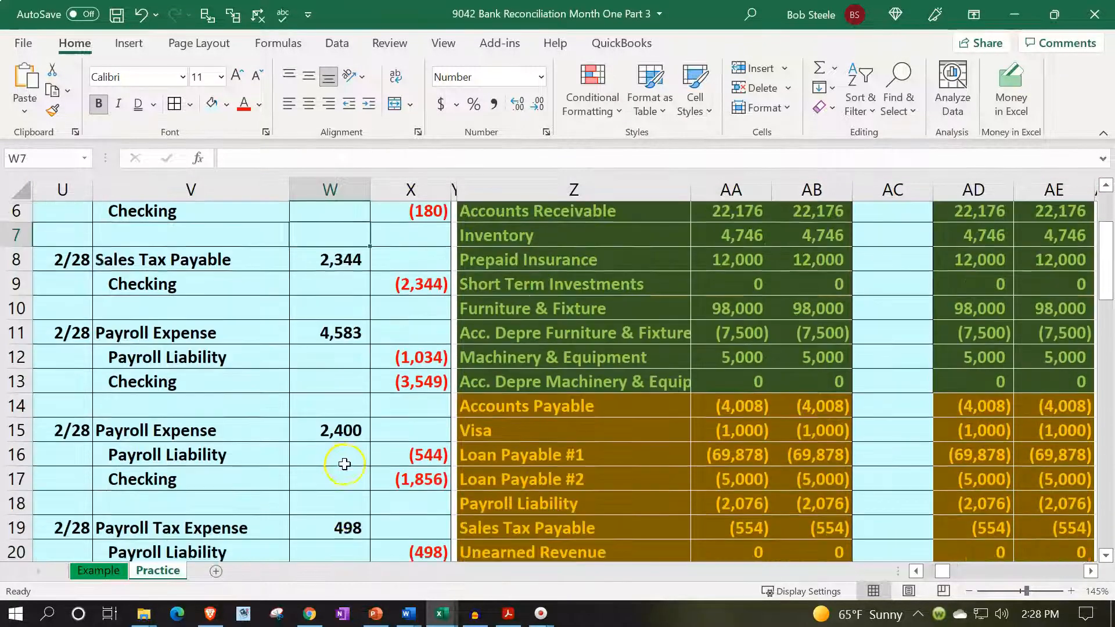
pyautogui.click(508, 613)
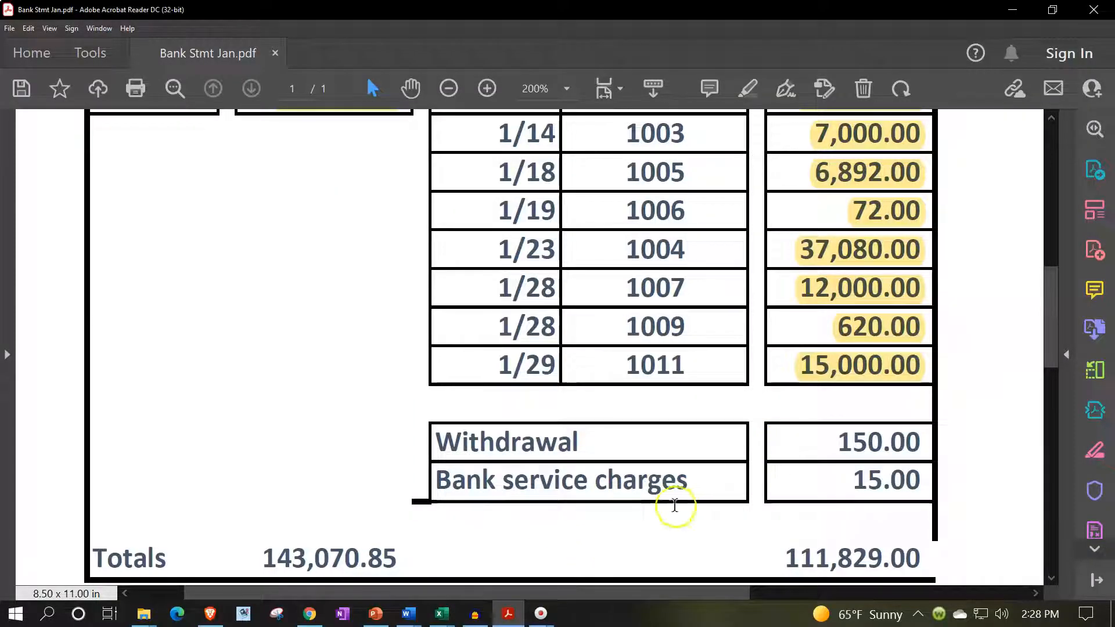
pyautogui.click(509, 609)
pyautogui.click(278, 408)
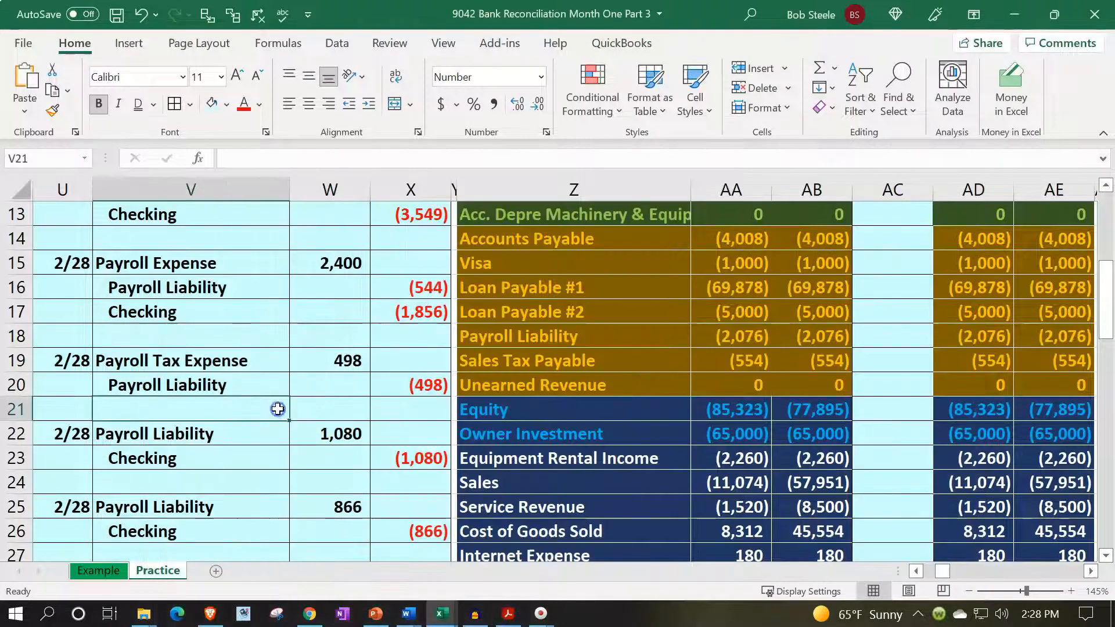
# Enter the date 2/28 in cell U31 to start a new journal entry below the last Payroll Liability entry.
pyautogui.scroll(-3, 282, 410)
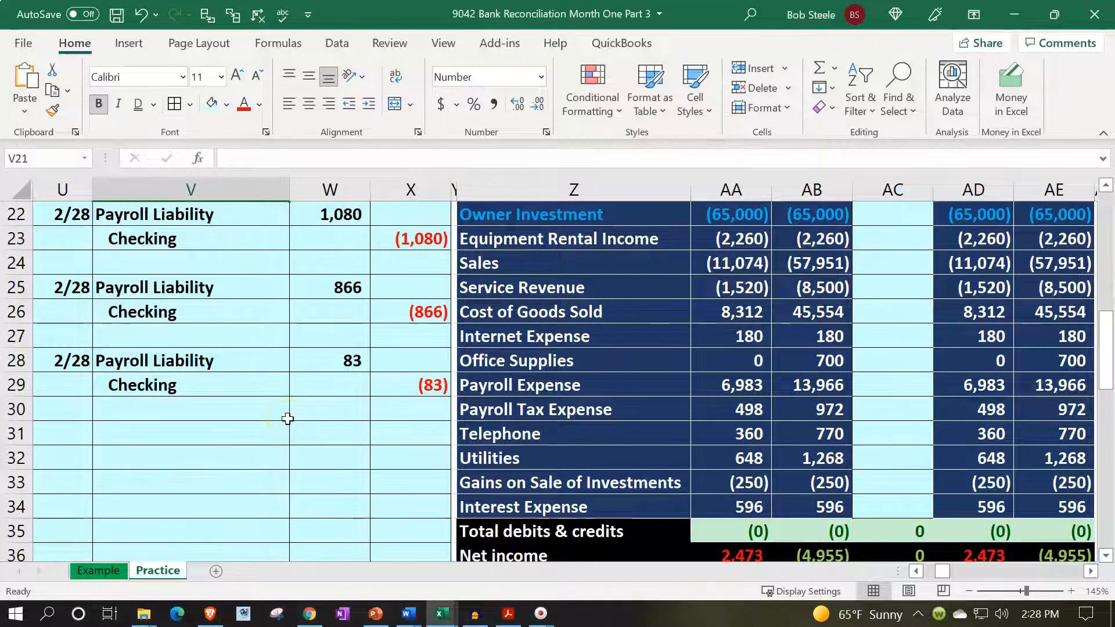
pyautogui.click(81, 432)
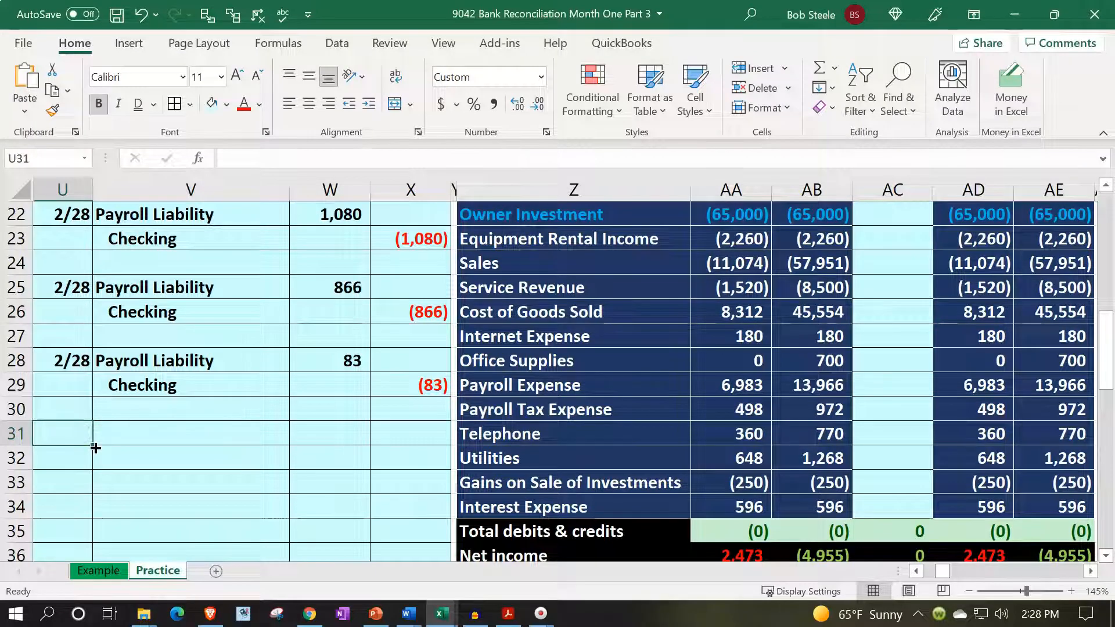
pyautogui.write('2/')
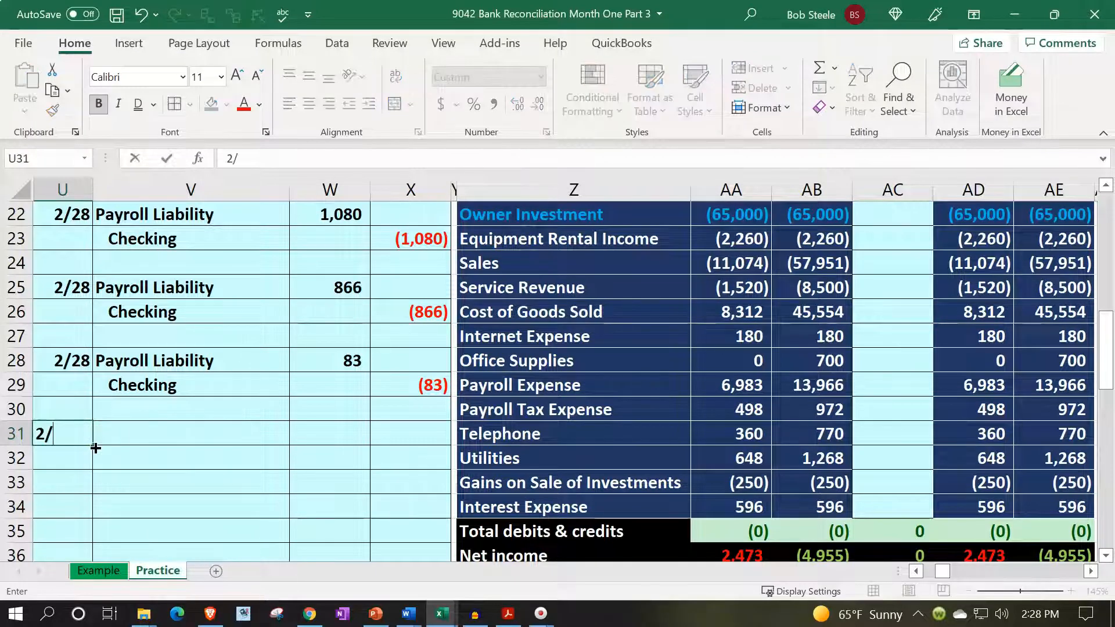
pyautogui.write('28')
pyautogui.press('Return')
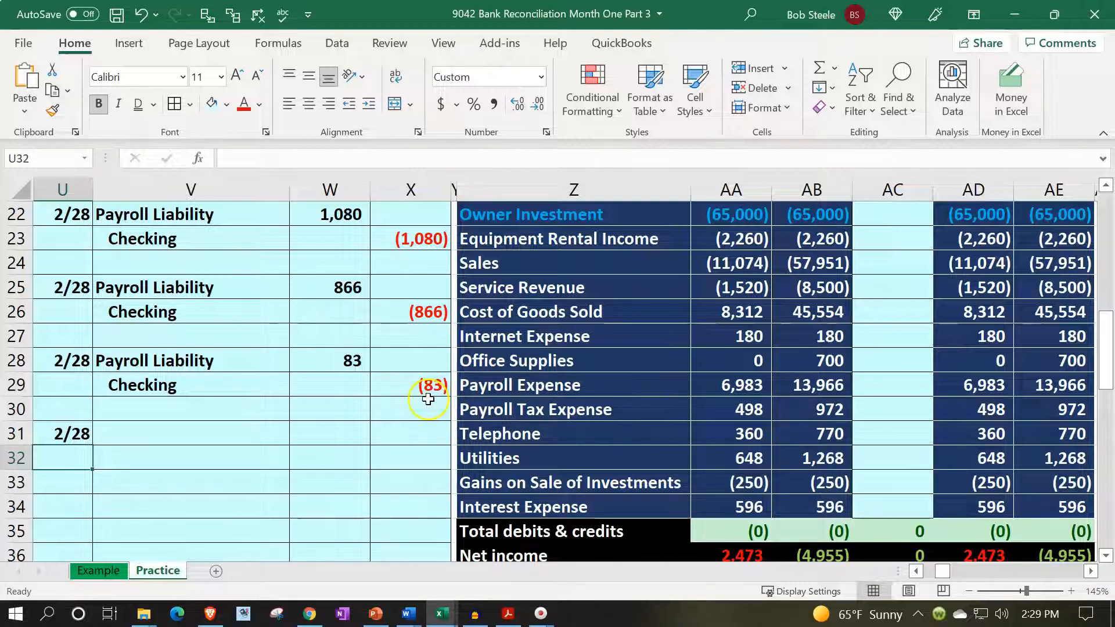
# Insert blank cells above the Office Supplies row of the trial balance, columns Z to AE, shifting the existing cells down.
pyautogui.moveTo(493, 360); pyautogui.dragTo(1080, 363)
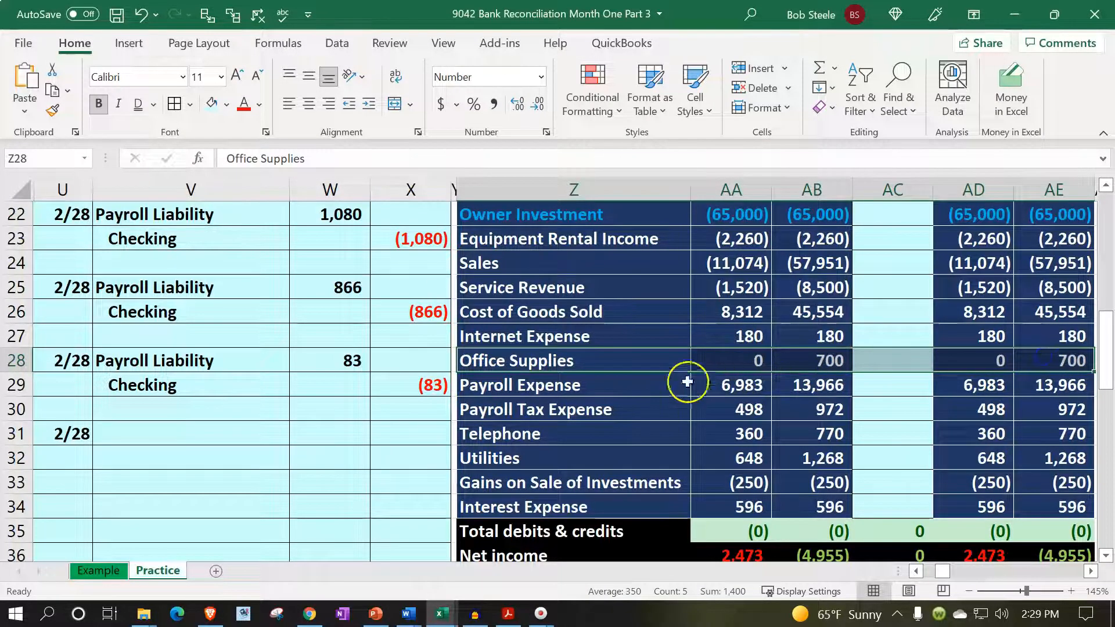
pyautogui.rightClick(605, 358)
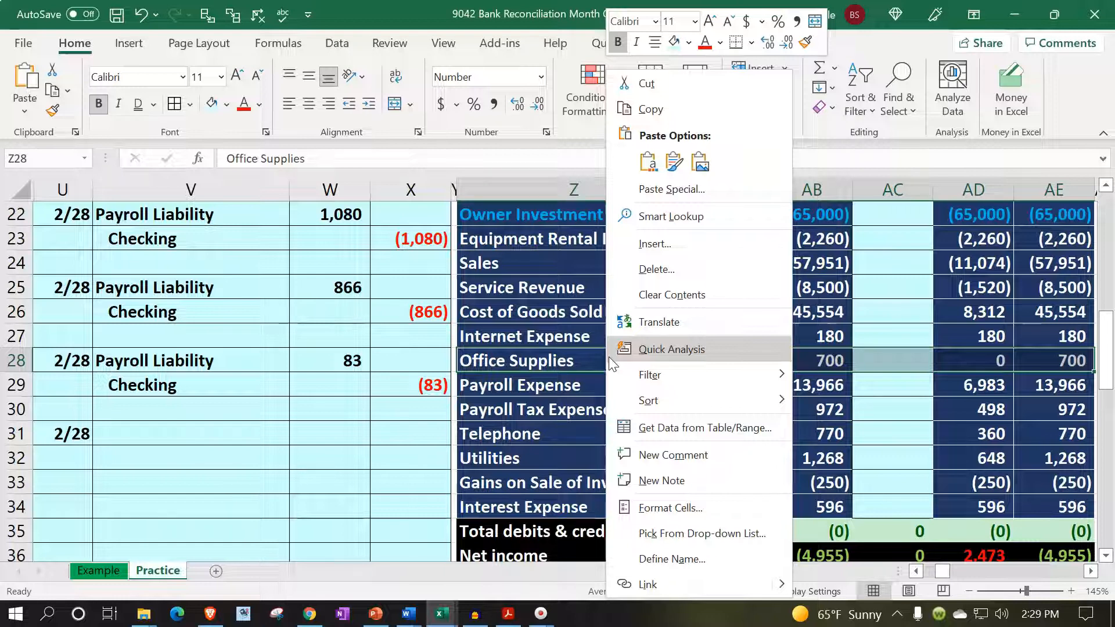
pyautogui.click(610, 367)
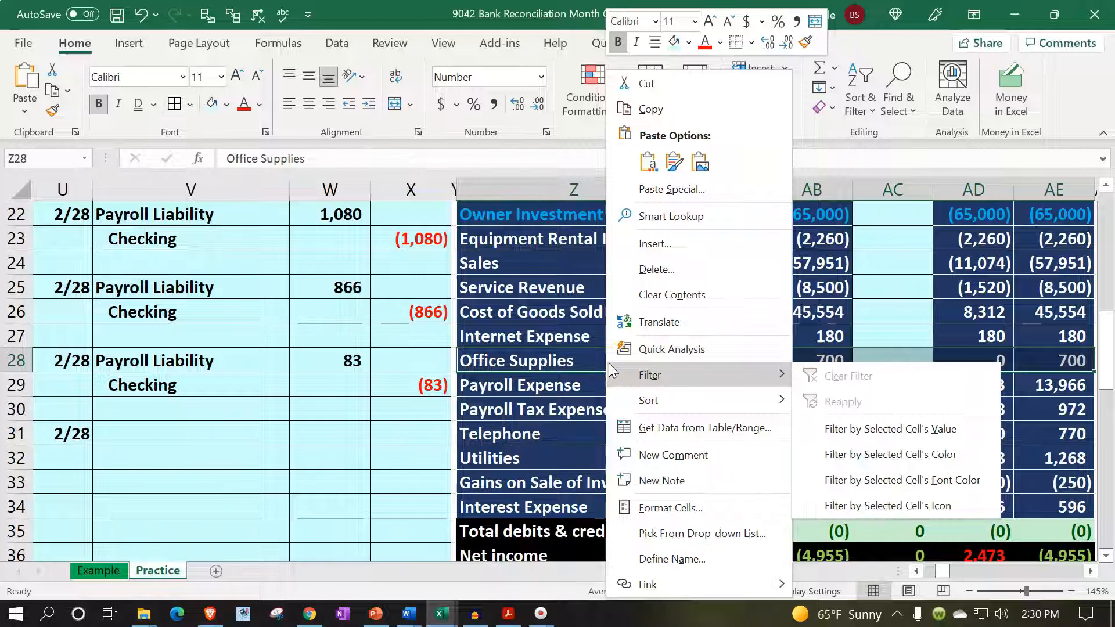
pyautogui.click(625, 248)
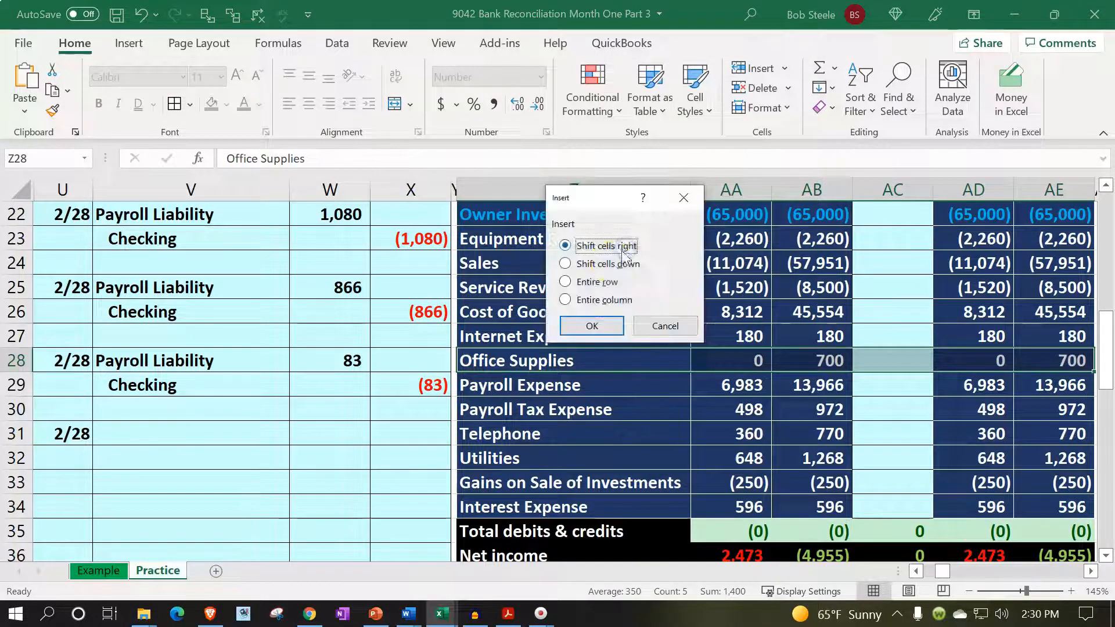
pyautogui.click(604, 265)
pyautogui.click(599, 326)
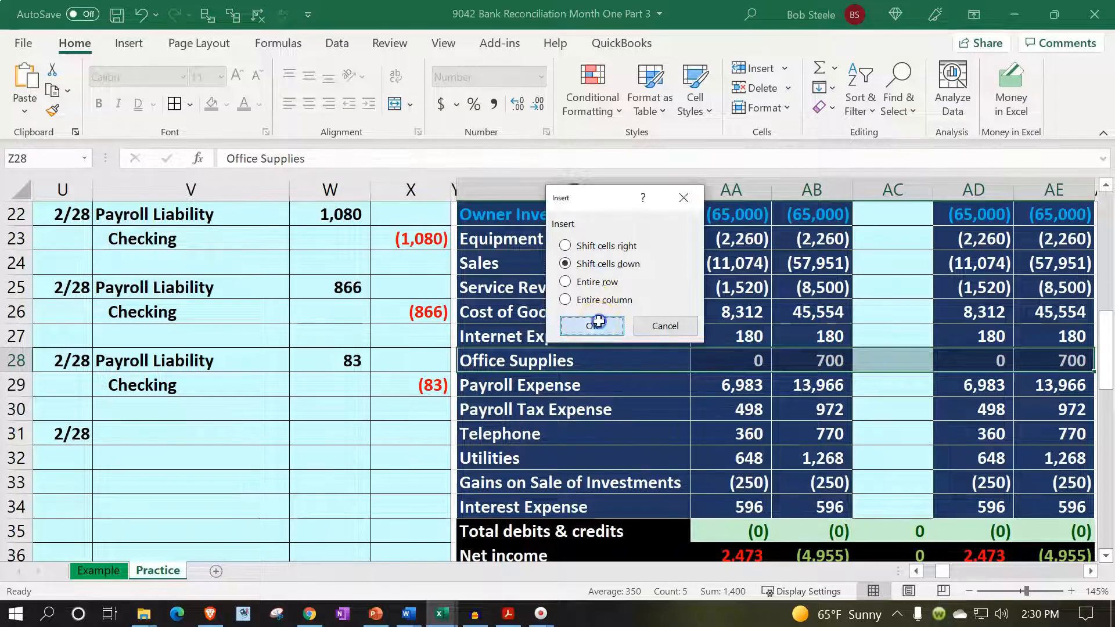
# Name the new trial balance account Misc. Expense and enter 0 for its beginning Feb and YTD balances.
pyautogui.write('Mis')
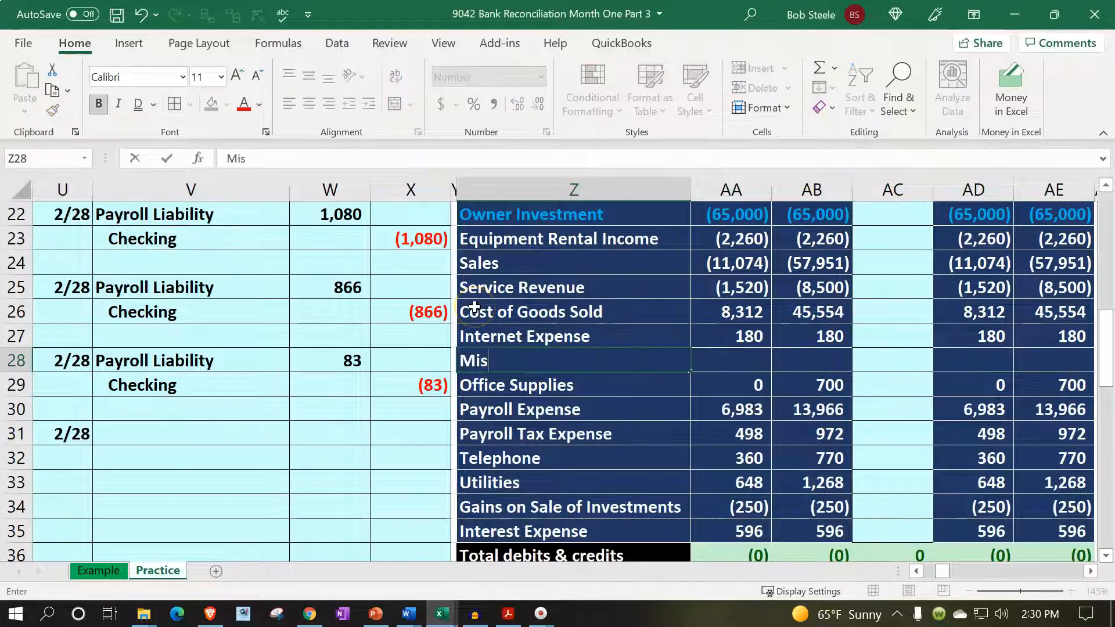
pyautogui.write('c. Expense')
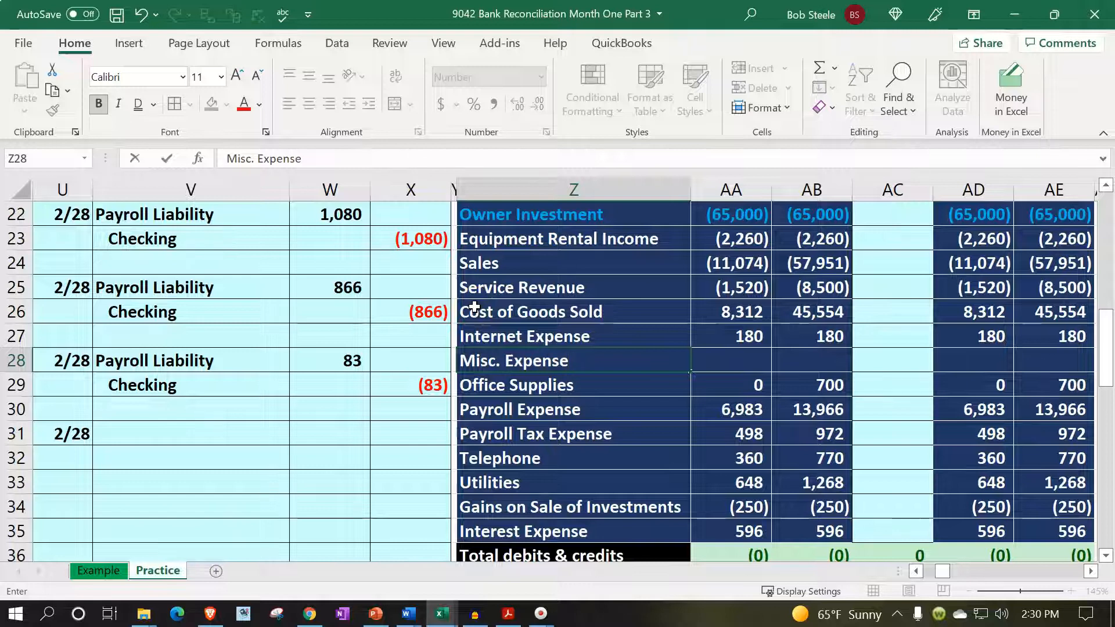
pyautogui.press('Tab')
pyautogui.write('0')
pyautogui.press('Tab')
pyautogui.write('0')
pyautogui.press('Tab')
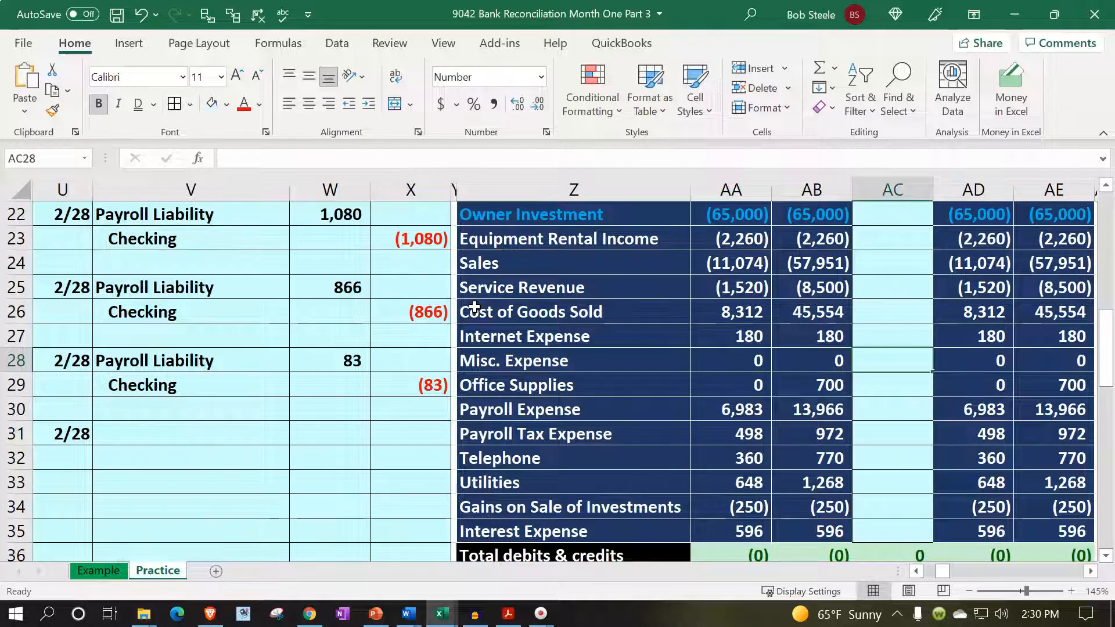
# Fill the debit account in V31 with a formula linked to the Misc. Expense account name in Z28.
pyautogui.press('Down')
pyautogui.press('Down')
pyautogui.press('Down')
pyautogui.press('Left')
pyautogui.press('Left')
pyautogui.press('Left')
pyautogui.press('Left')
pyautogui.press('Left')
pyautogui.press('Left')
pyautogui.press('Left')
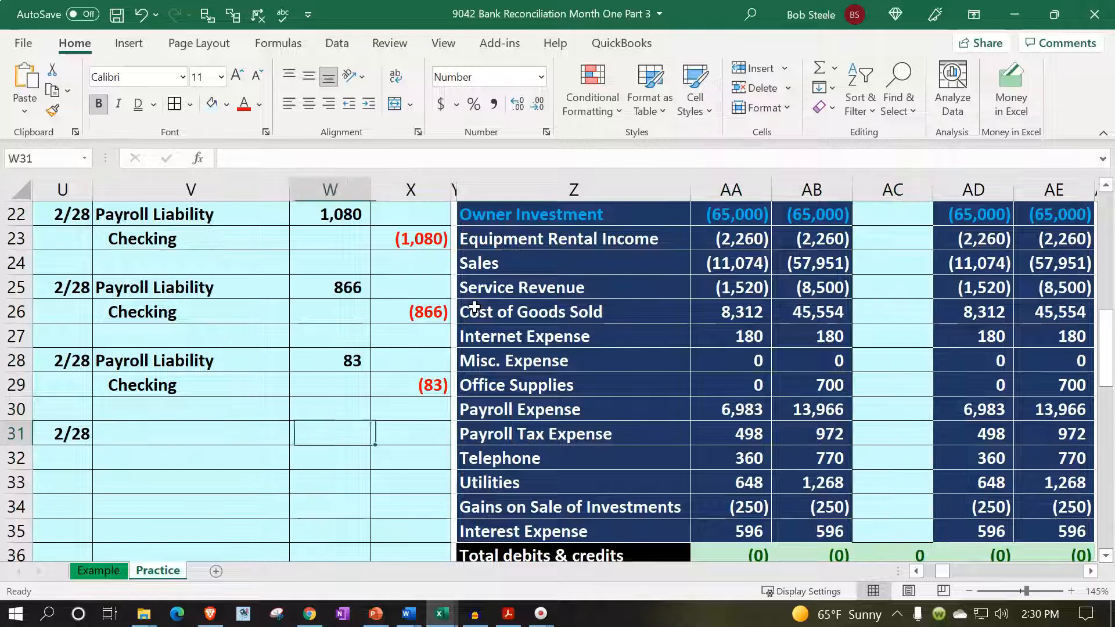
pyautogui.write('=')
pyautogui.press('Right')
pyautogui.press('Right')
pyautogui.press('Right')
pyautogui.press('Right')
pyautogui.press('Up')
pyautogui.press('Up')
pyautogui.press('Up')
pyautogui.press('Return')
# Fill the credit account in V32 with a formula linked to Checking in Z4, and indent it.
pyautogui.write('+')
pyautogui.press('Up')
pyautogui.press('Up')
pyautogui.press('Up')
pyautogui.press('Up')
pyautogui.press('Up')
pyautogui.press('Up')
pyautogui.press('Up')
pyautogui.press('Up')
pyautogui.press('Up')
pyautogui.press('Up')
pyautogui.press('Up')
pyautogui.press('Up')
pyautogui.press('Up')
pyautogui.press('Up')
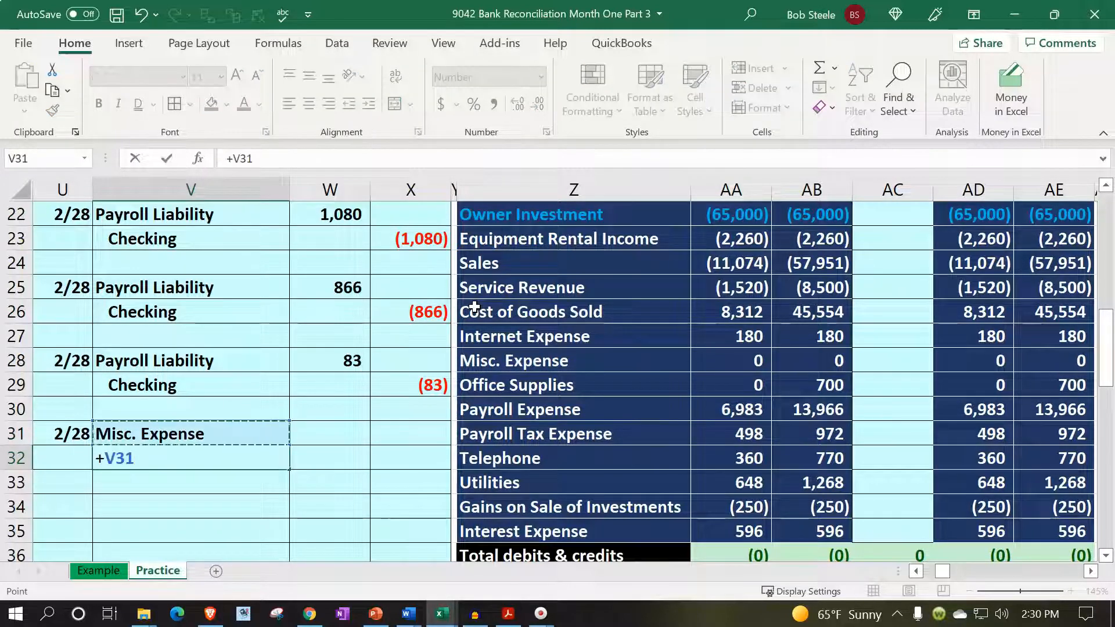
pyautogui.press('Right')
pyautogui.press('Right')
pyautogui.press('Up')
pyautogui.press('Up')
pyautogui.press('Up')
pyautogui.press('Up')
pyautogui.press('Up')
pyautogui.press('Up')
pyautogui.press('Up')
pyautogui.press('Up')
pyautogui.press('Up')
pyautogui.press('Up')
pyautogui.press('Up')
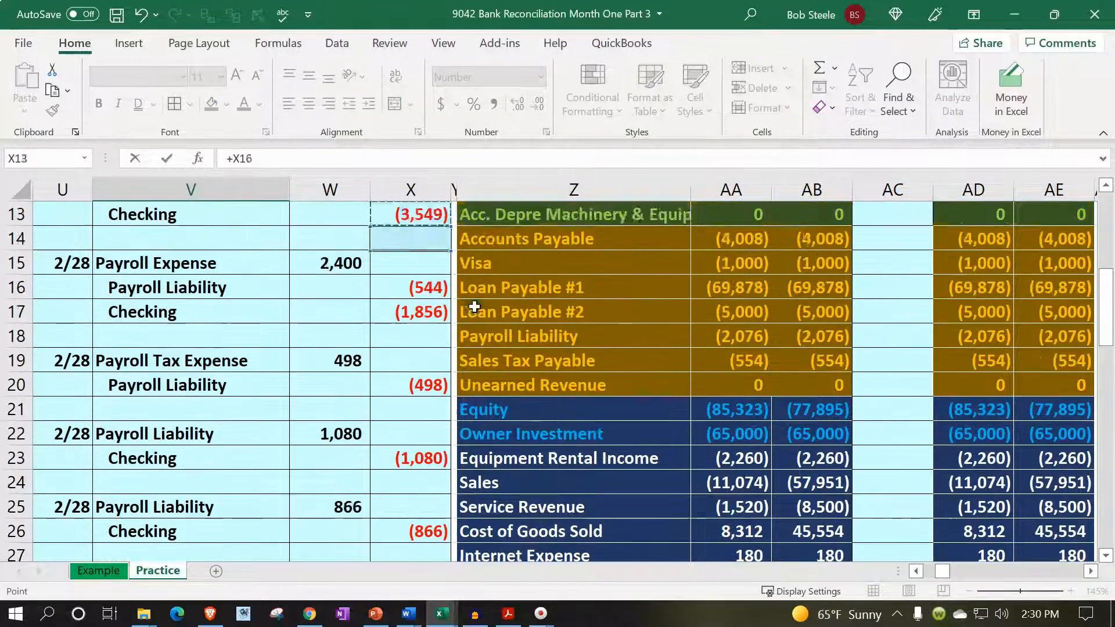
pyautogui.press('Up')
pyautogui.press('Up')
pyautogui.press('Up')
pyautogui.press('Up')
pyautogui.press('Right')
pyautogui.press('Down')
pyautogui.press('Down')
pyautogui.press('Up')
pyautogui.press('Right')
pyautogui.press('Return')
pyautogui.press('Up')
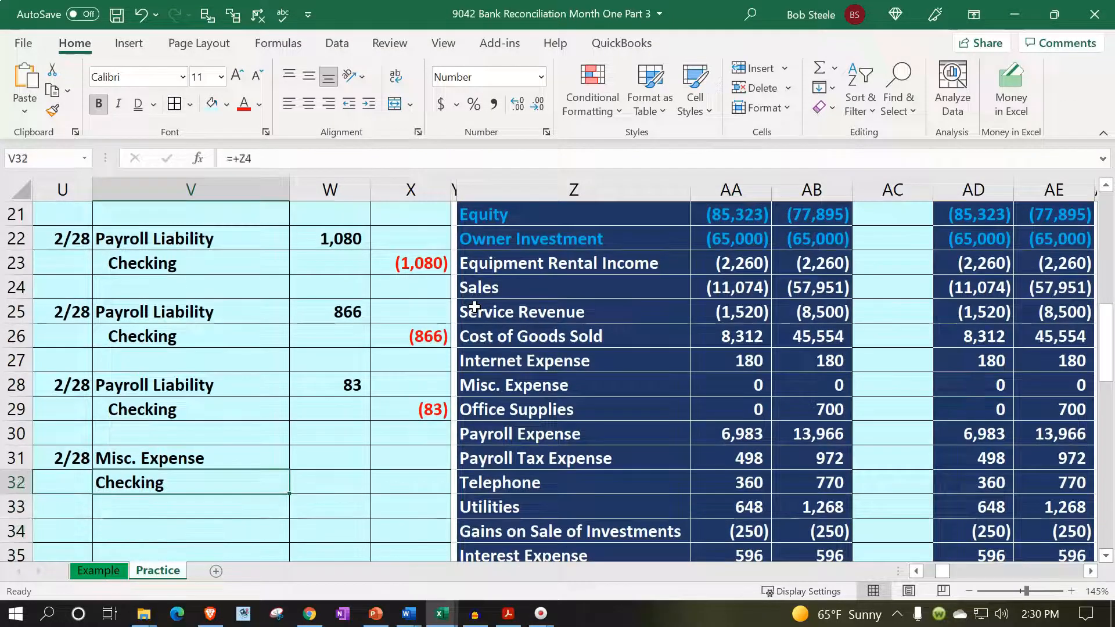
pyautogui.click(367, 107)
# Enter the 150 debit for Misc. Expense in W31 and credit Checking in X32 with the negative of W31.
pyautogui.press('Right')
pyautogui.press('Up')
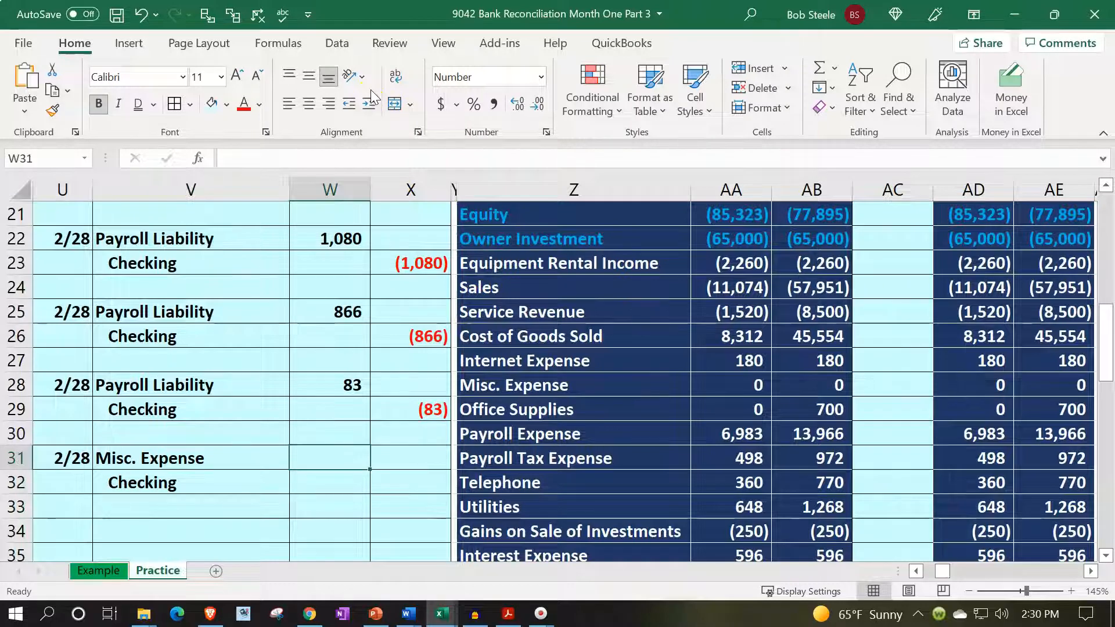
pyautogui.click(505, 612)
pyautogui.click(505, 612)
pyautogui.write('150')
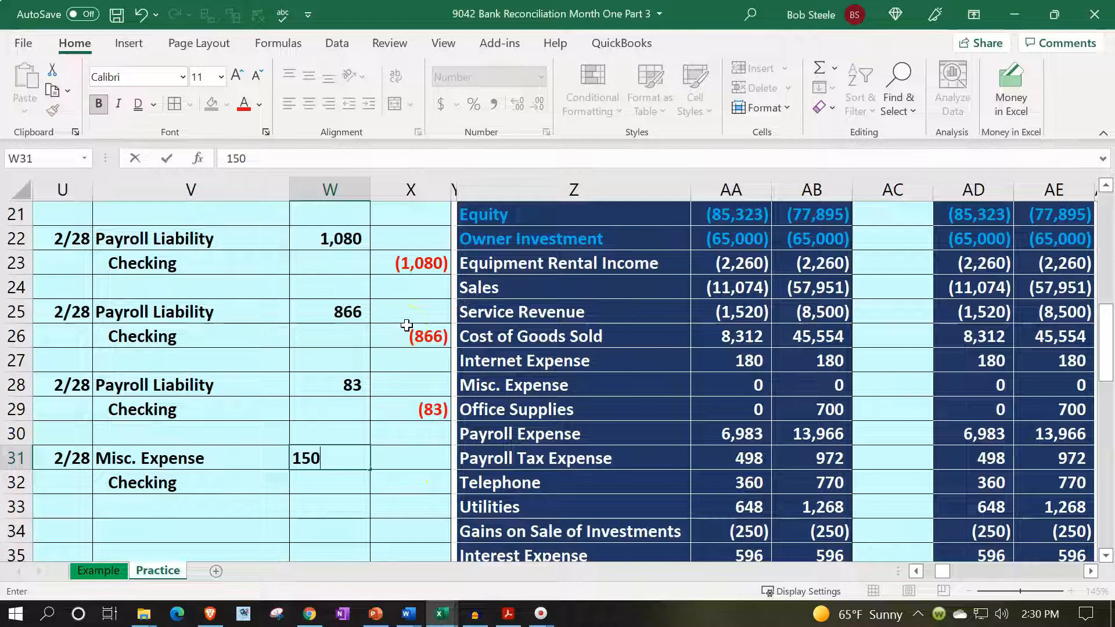
pyautogui.press('Return')
pyautogui.press('Right')
pyautogui.write('-')
pyautogui.press('Up')
pyautogui.press('Left')
pyautogui.press('Return')
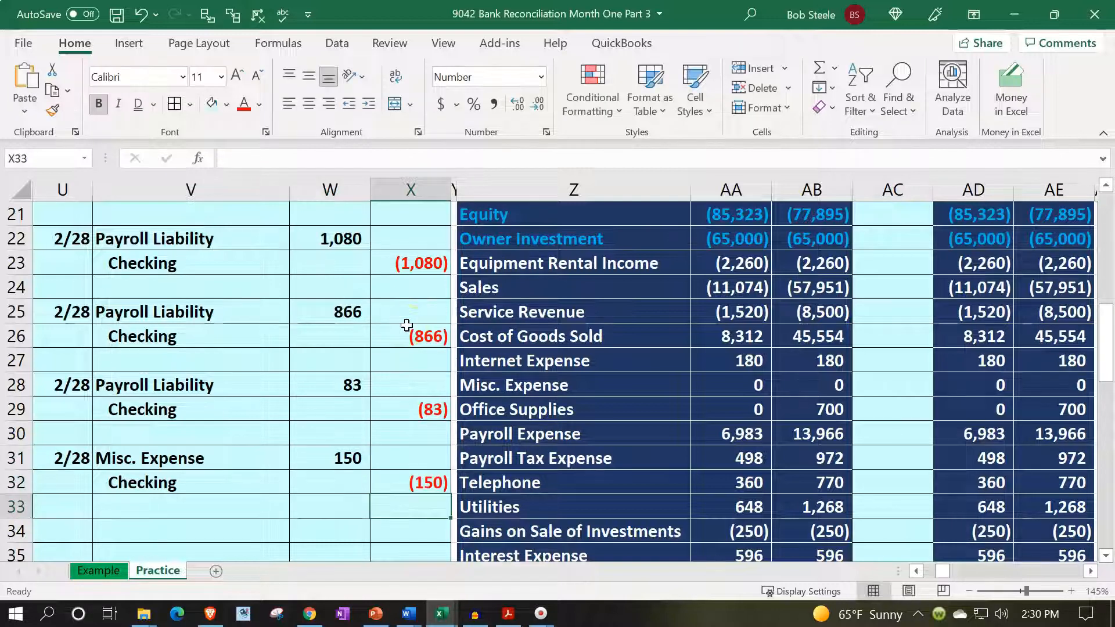
# Post the Misc. Expense debit by linking its Entries cell AC28 to W31 in the trial balance.
pyautogui.moveTo(285, 458); pyautogui.dragTo(308, 460)
pyautogui.click(533, 386)
pyautogui.press('Right')
pyautogui.press('Right')
pyautogui.press('Right')
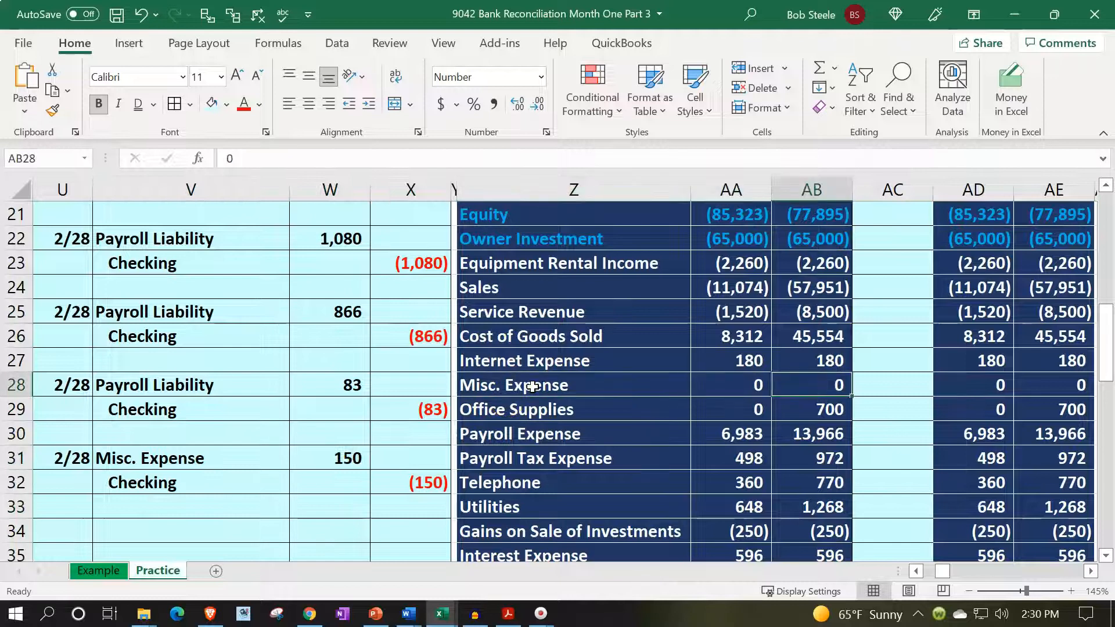
pyautogui.write('=')
pyautogui.press('Left')
pyautogui.press('Left')
pyautogui.press('Left')
pyautogui.press('Left')
pyautogui.press('Left')
pyautogui.press('Down')
pyautogui.press('Down')
pyautogui.press('Down')
pyautogui.press('Left')
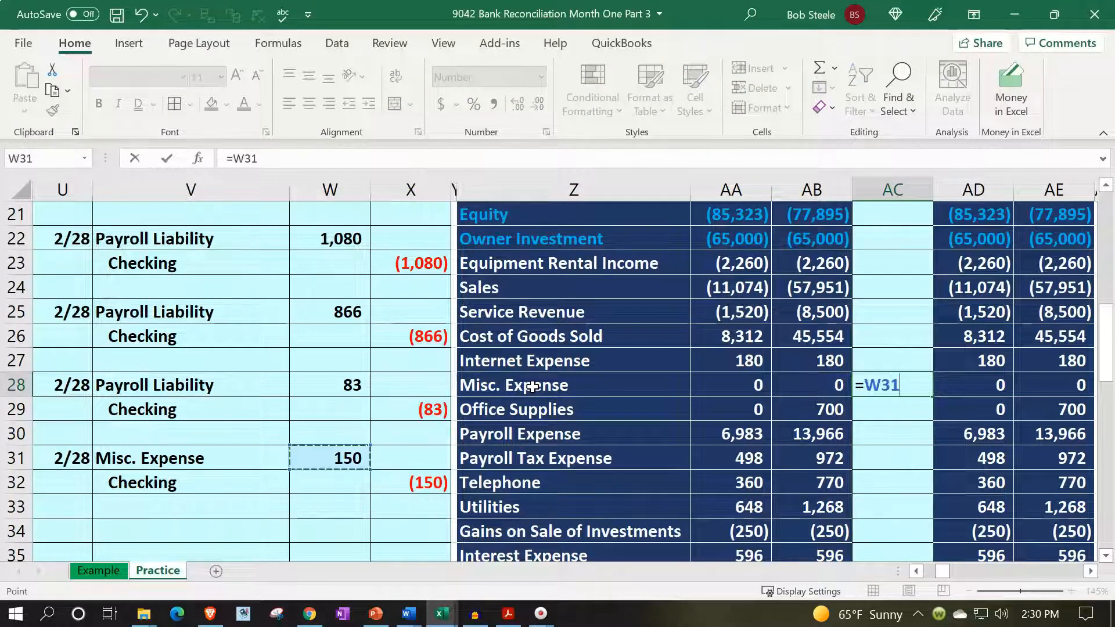
pyautogui.press('Return')
pyautogui.press('Up')
pyautogui.press('Right')
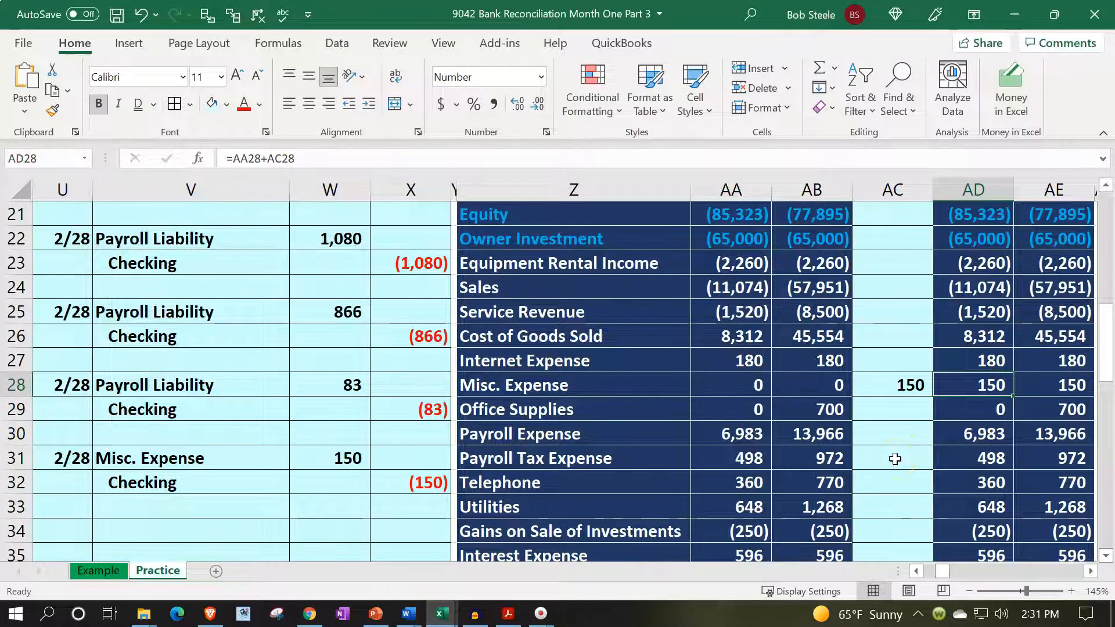
# Post the Checking credit by linking its Entries cell AC4 to X32, and check Checking's ending Feb and YTD balances.
pyautogui.scroll(7, 894, 459)
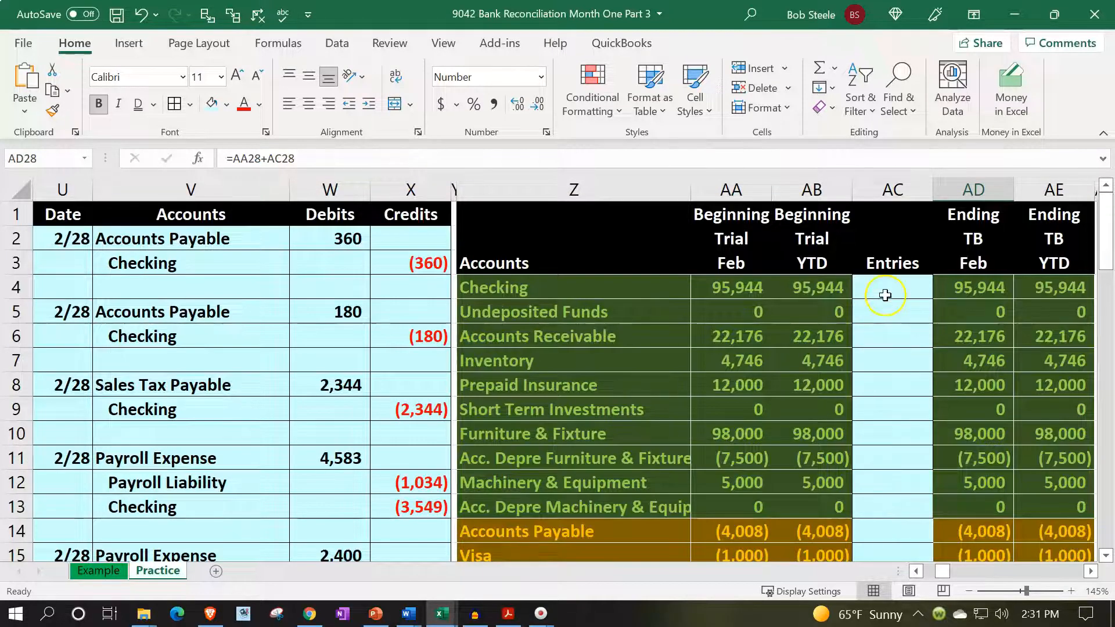
pyautogui.click(885, 295)
pyautogui.write('=')
pyautogui.press('Down')
pyautogui.press('Down')
pyautogui.press('Down')
pyautogui.press('Down')
pyautogui.press('Down')
pyautogui.press('Down')
pyautogui.press('Down')
pyautogui.press('Down')
pyautogui.press('Down')
pyautogui.press('Down')
pyautogui.press('Down')
pyautogui.press('Down')
pyautogui.press('Down')
pyautogui.press('Down')
pyautogui.press('Down')
pyautogui.press('Down')
pyautogui.press('Down')
pyautogui.press('Down')
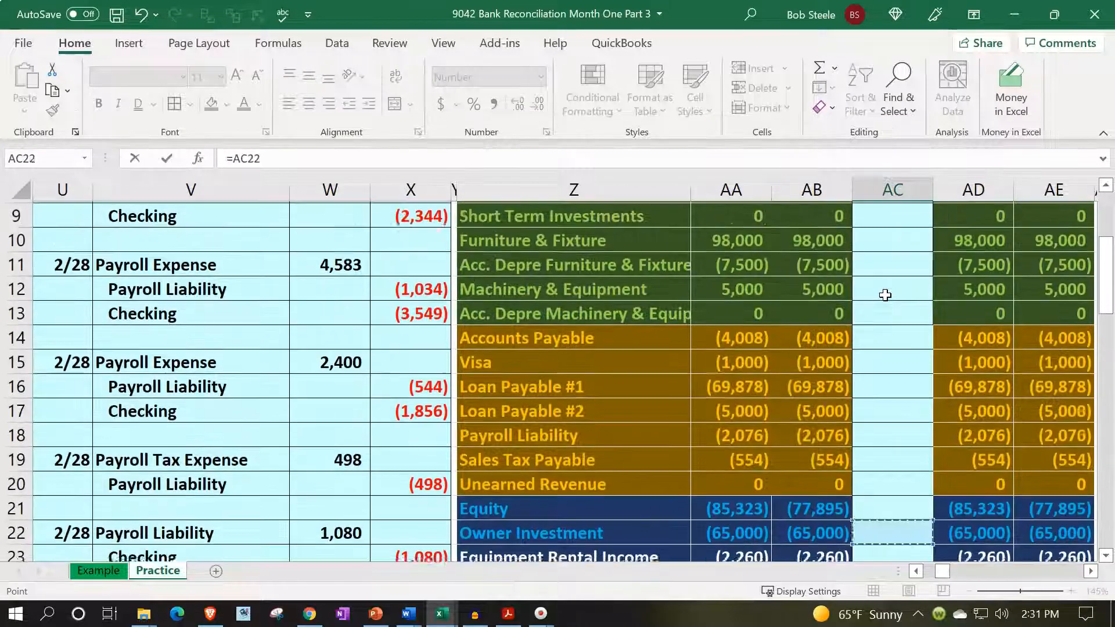
pyautogui.press('Down')
pyautogui.press('Down')
pyautogui.press('Left')
pyautogui.press('Left')
pyautogui.press('Left')
pyautogui.press('Down')
pyautogui.press('Down')
pyautogui.press('Down')
pyautogui.press('Down')
pyautogui.press('Down')
pyautogui.press('Down')
pyautogui.press('Down')
pyautogui.press('Down')
pyautogui.press('Down')
pyautogui.press('Up')
pyautogui.press('Left')
pyautogui.press('Left')
pyautogui.press('Return')
pyautogui.press('Up')
pyautogui.press('Up')
pyautogui.press('Right')
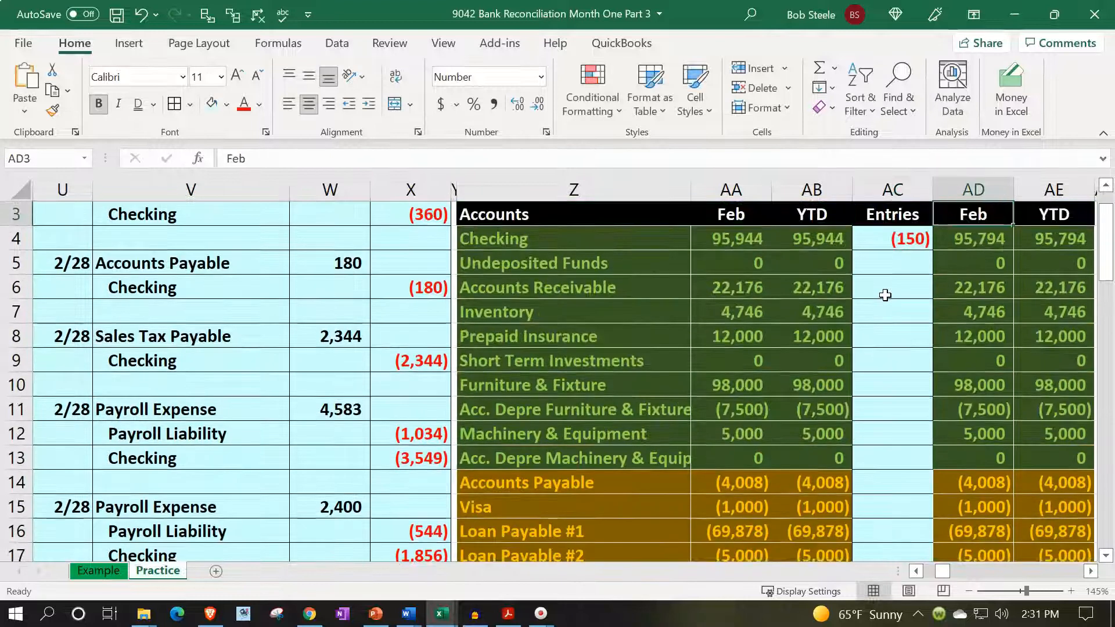
pyautogui.press('Down')
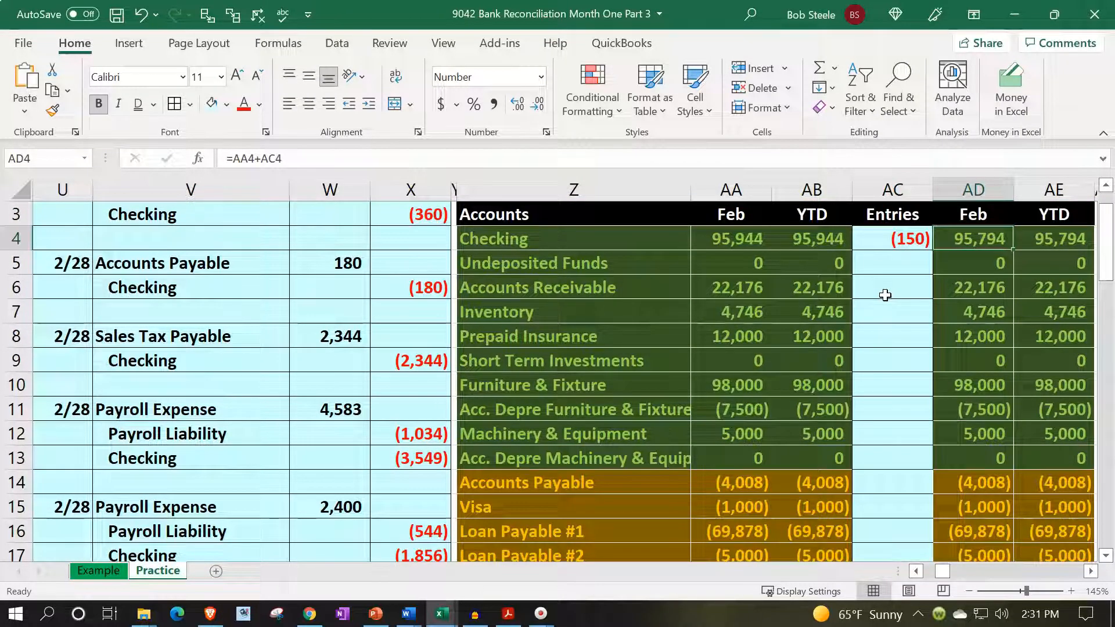
pyautogui.press('Right')
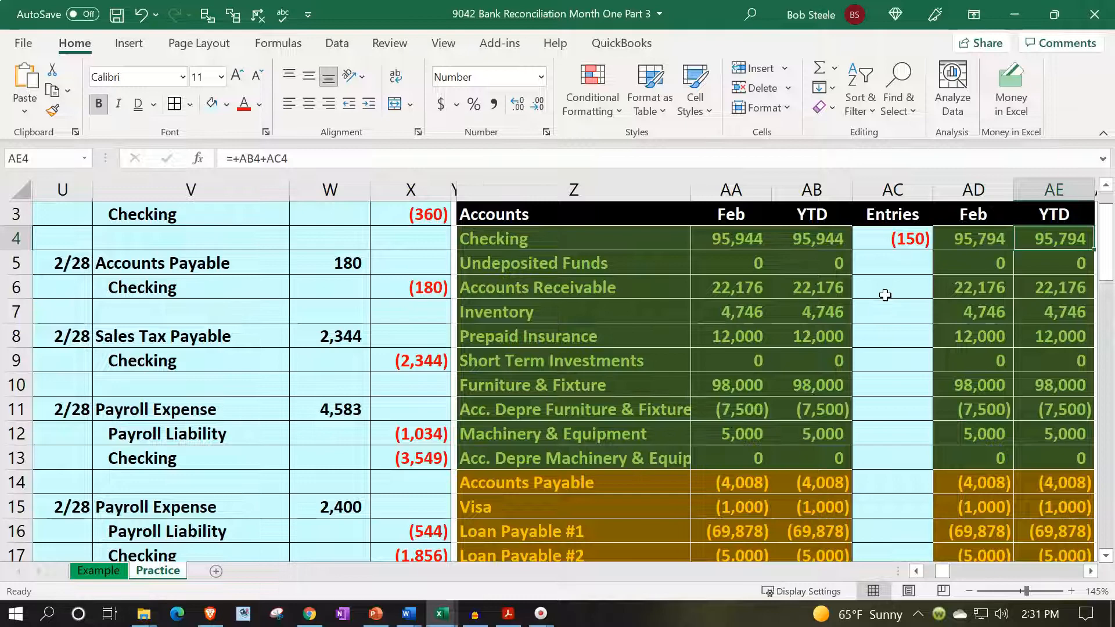
# Check the trial balance down to the total debits and credits row, including the posted Misc. Expense entry.
pyautogui.press('Down')
pyautogui.press('Down')
pyautogui.press('Down')
pyautogui.press('Down')
pyautogui.press('Down')
pyautogui.press('Down')
pyautogui.press('Down')
pyautogui.press('Down')
pyautogui.press('Down')
pyautogui.press('Down')
pyautogui.press('Down')
pyautogui.press('Down')
pyautogui.press('Down')
pyautogui.press('Down')
pyautogui.press('Down')
pyautogui.press('Down')
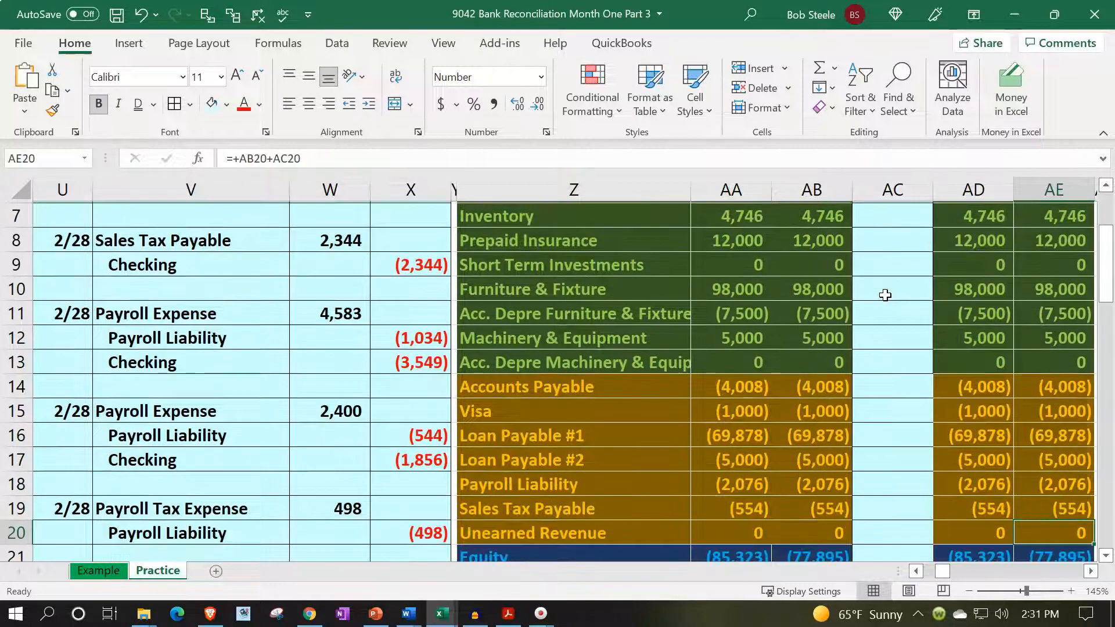
pyautogui.press('Down')
pyautogui.press('Down')
pyautogui.press('Down')
pyautogui.press('Down')
pyautogui.press('Down')
pyautogui.press('Down')
pyautogui.press('Down')
pyautogui.press('Down')
pyautogui.press('Down')
pyautogui.press('Down')
pyautogui.press('Down')
pyautogui.press('Down')
pyautogui.press('Down')
pyautogui.press('Down')
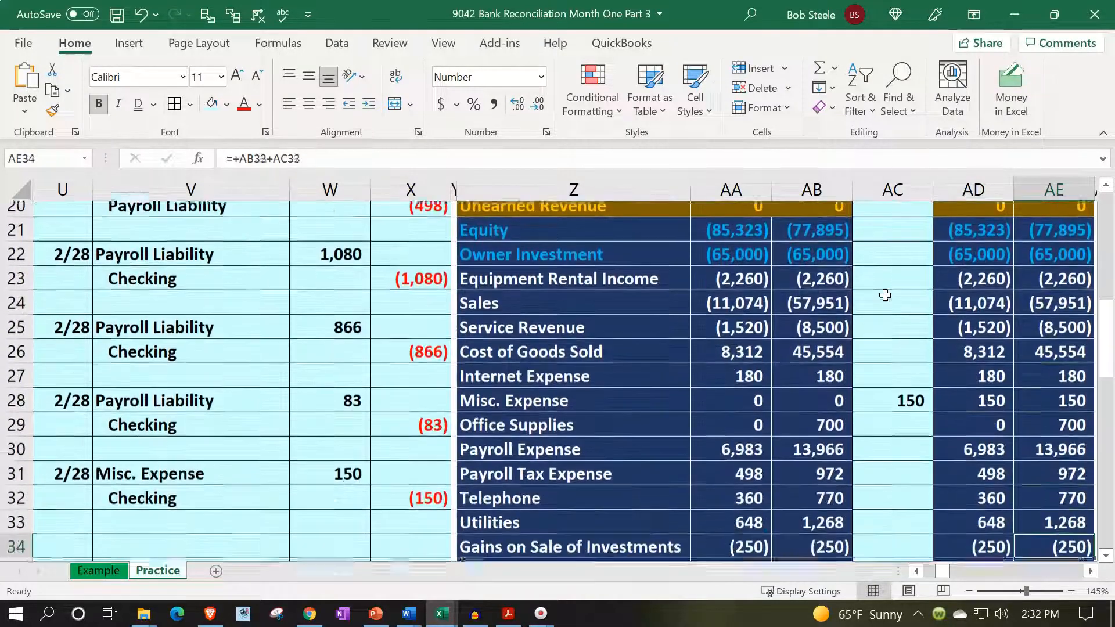
pyautogui.press('Down')
pyautogui.press('Down')
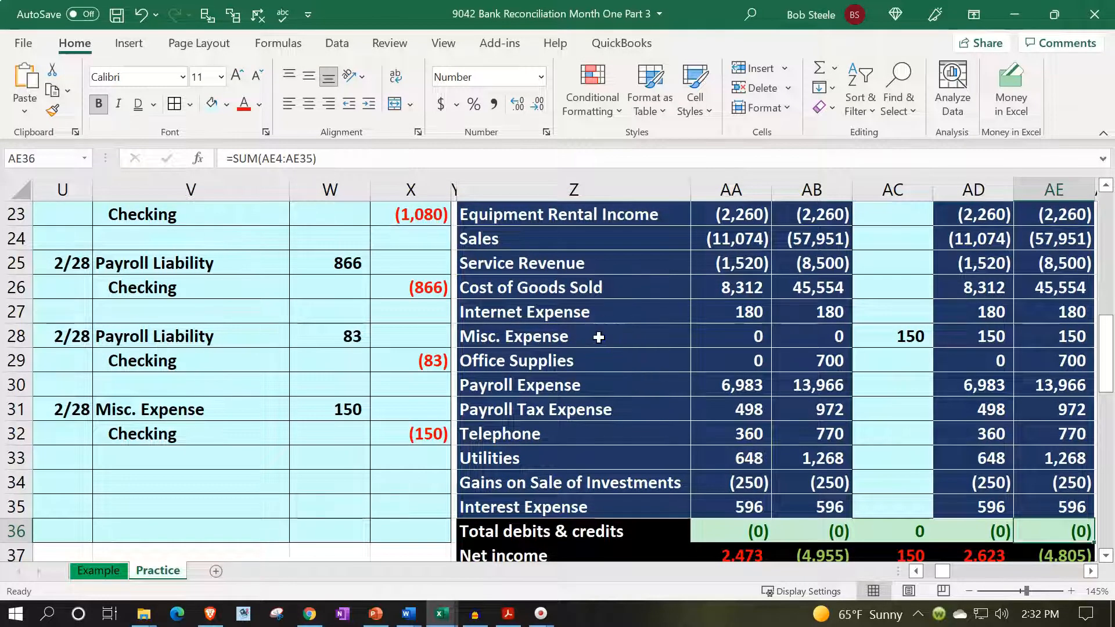
# Examine the general ledger accounts from the assets across to the expenses, looking for a Misc. Expense ledger or free space for one.
pyautogui.click(661, 344)
pyautogui.moveTo(661, 344); pyautogui.dragTo(697, 338)
pyautogui.scroll(7, 720, 430)
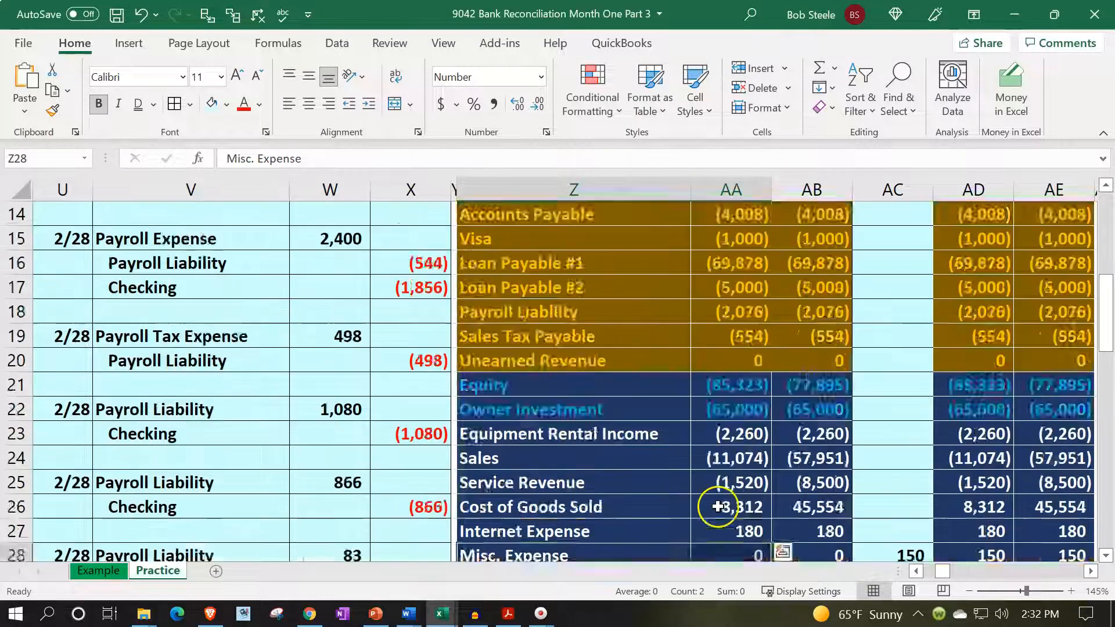
pyautogui.click(804, 386)
pyautogui.press('Right')
pyautogui.press('Right')
pyautogui.press('Right')
pyautogui.press('Right')
pyautogui.press('Right')
pyautogui.press('Right')
pyautogui.press('Right')
pyautogui.press('Right')
pyautogui.press('Right')
pyautogui.press('Right')
pyautogui.press('Right')
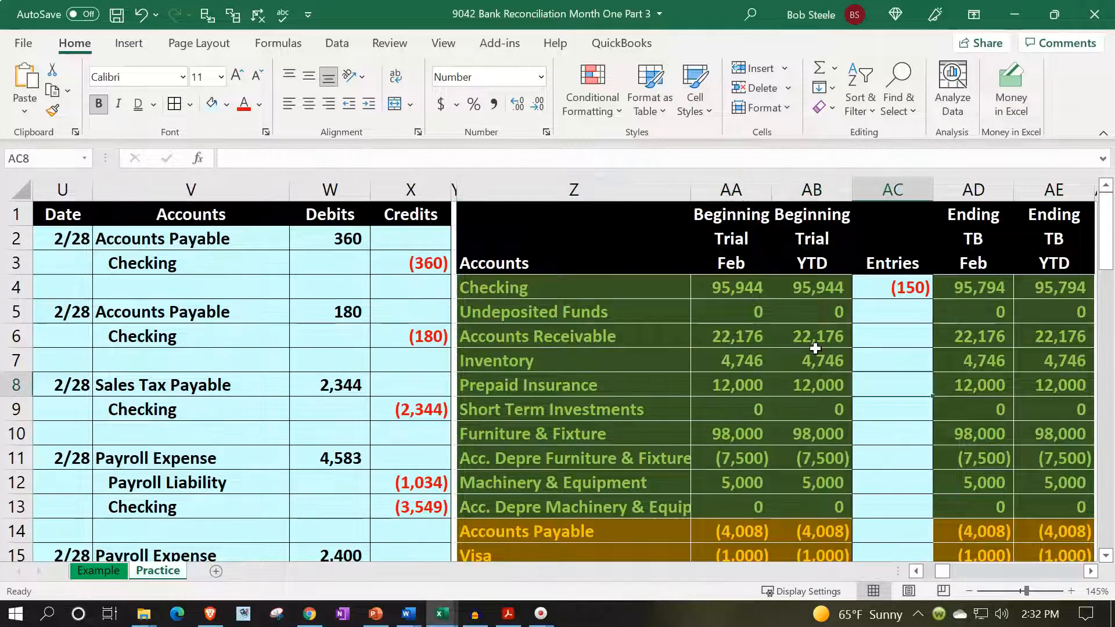
pyautogui.press('Right')
pyautogui.press('Right')
pyautogui.press('Right')
pyautogui.press('Right')
pyautogui.press('Right')
pyautogui.press('Right')
pyautogui.press('Right')
pyautogui.press('Right')
pyautogui.press('Right')
pyautogui.press('Right')
pyautogui.press('Right')
pyautogui.press('Right')
pyautogui.press('Right')
pyautogui.press('Right')
pyautogui.press('Right')
pyautogui.press('Right')
pyautogui.press('Right')
pyautogui.press('Right')
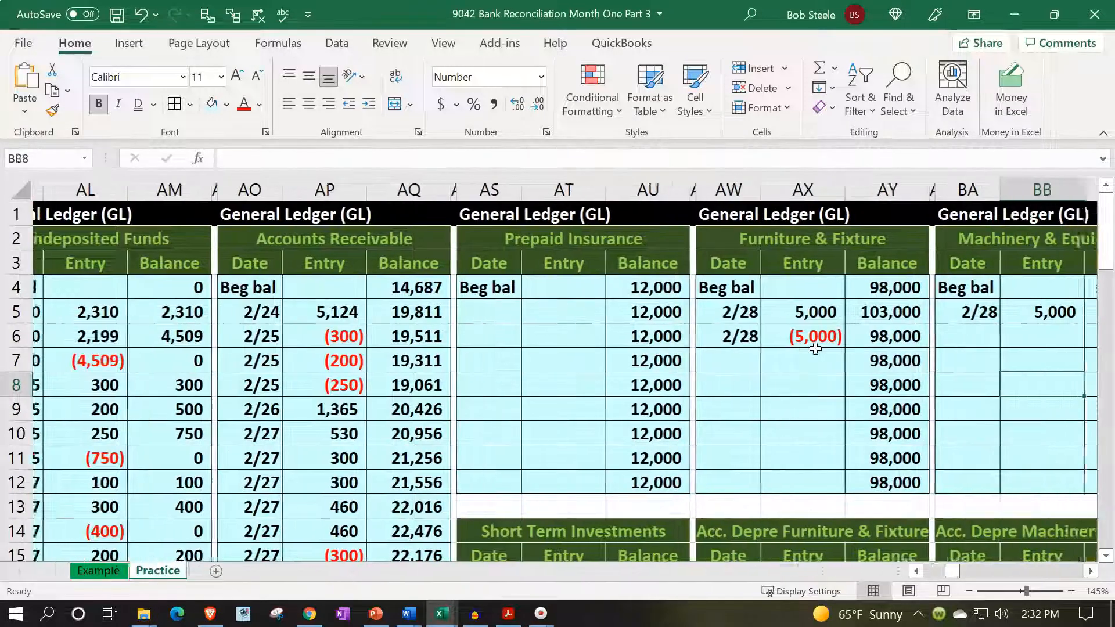
pyautogui.press('Right')
pyautogui.press('Right')
pyautogui.press('Right')
pyautogui.press('Right')
pyautogui.press('Right')
pyautogui.press('Right')
pyautogui.press('Right')
pyautogui.press('Right')
pyautogui.press('Right')
pyautogui.press('Right')
pyautogui.press('Right')
pyautogui.press('Right')
pyautogui.press('Right')
pyautogui.press('Right')
pyautogui.press('Right')
pyautogui.press('Right')
pyautogui.press('Right')
pyautogui.press('Right')
pyautogui.press('Right')
pyautogui.press('Right')
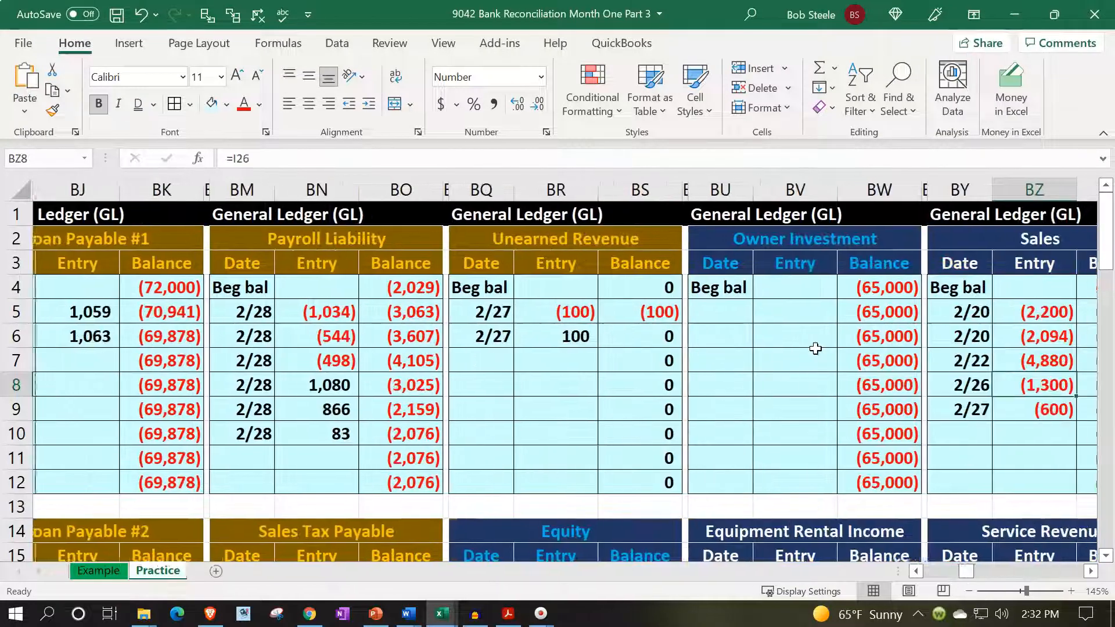
pyautogui.press('Right')
pyautogui.press('Right')
pyautogui.press('Right')
pyautogui.press('Right')
pyautogui.press('Right')
pyautogui.press('Right')
pyautogui.press('Right')
pyautogui.press('Right')
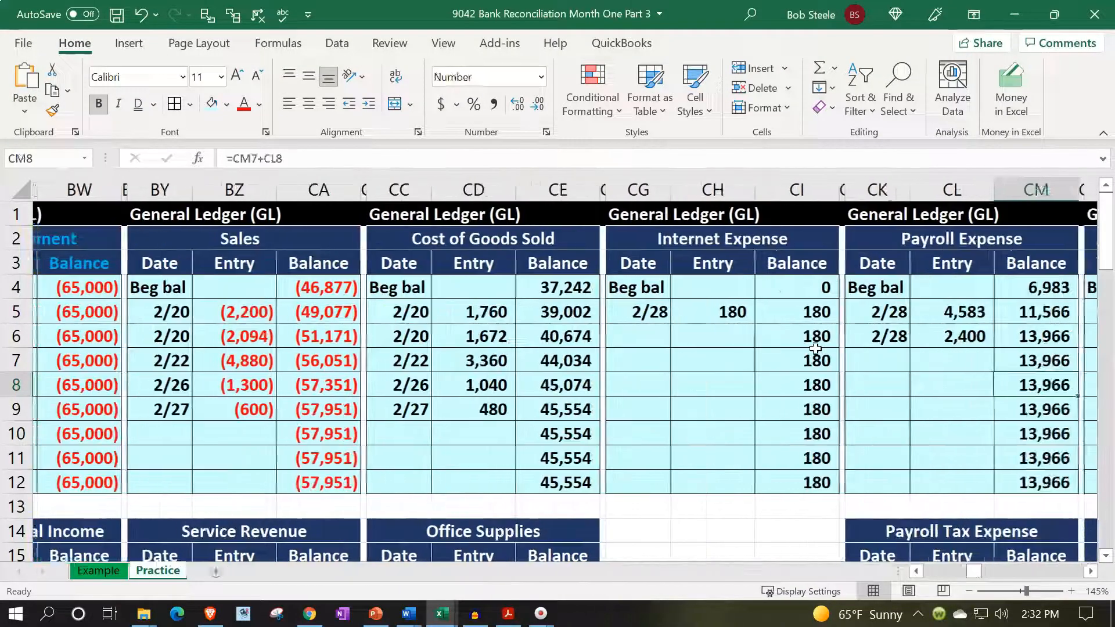
pyautogui.scroll(-3, 815, 347)
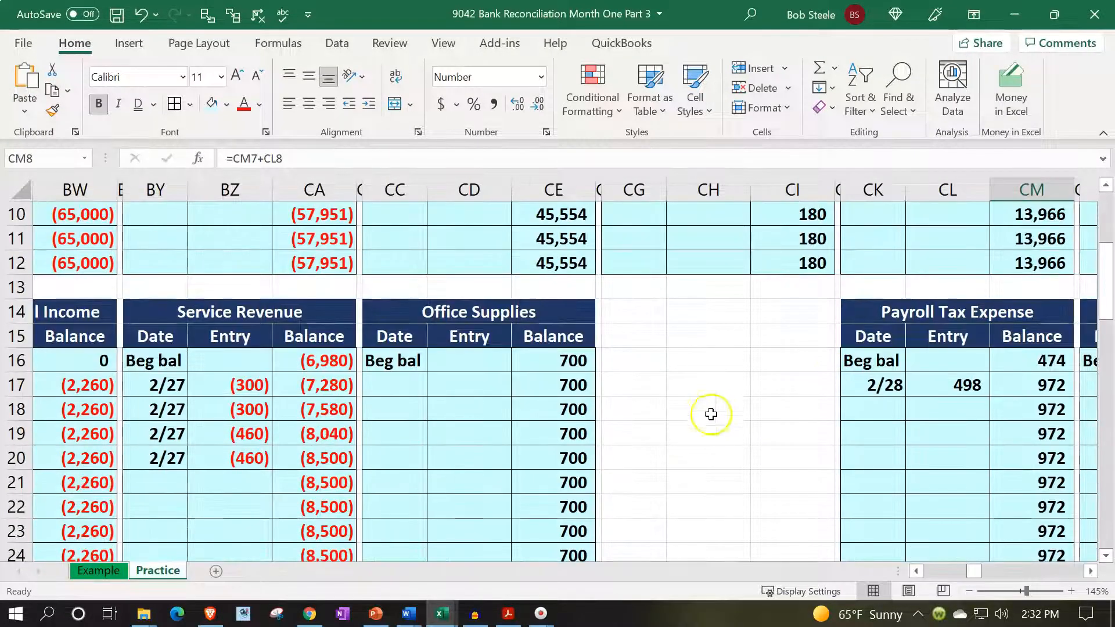
pyautogui.scroll(3, 695, 493)
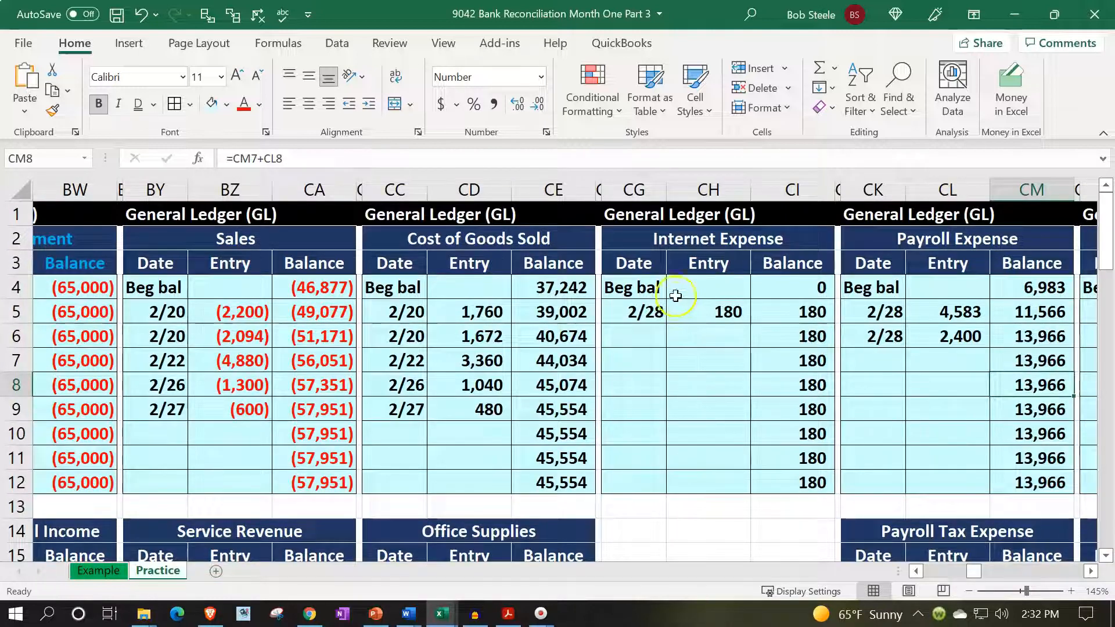
# Copy the Internet Expense ledger block CG2:CI12 to CG14 and clear the copied date and entry in CG17:CH17.
pyautogui.moveTo(639, 225); pyautogui.dragTo(776, 488)
pyautogui.hotkey('ctrl', 'c')
pyautogui.scroll(-3, 777, 489)
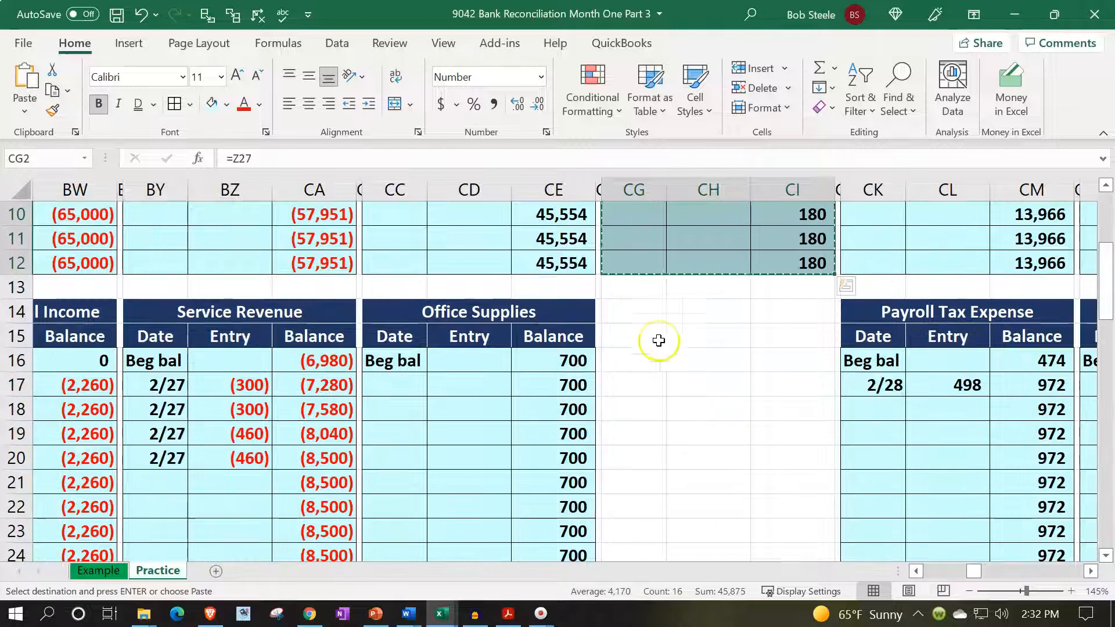
pyautogui.click(639, 315)
pyautogui.hotkey('ctrl', 'v')
pyautogui.moveTo(637, 385); pyautogui.dragTo(687, 385)
pyautogui.press('Delete')
# Link the new ledger block's heading in CG14 to the Misc. Expense account name in trial balance cell Z28.
pyautogui.click(633, 317)
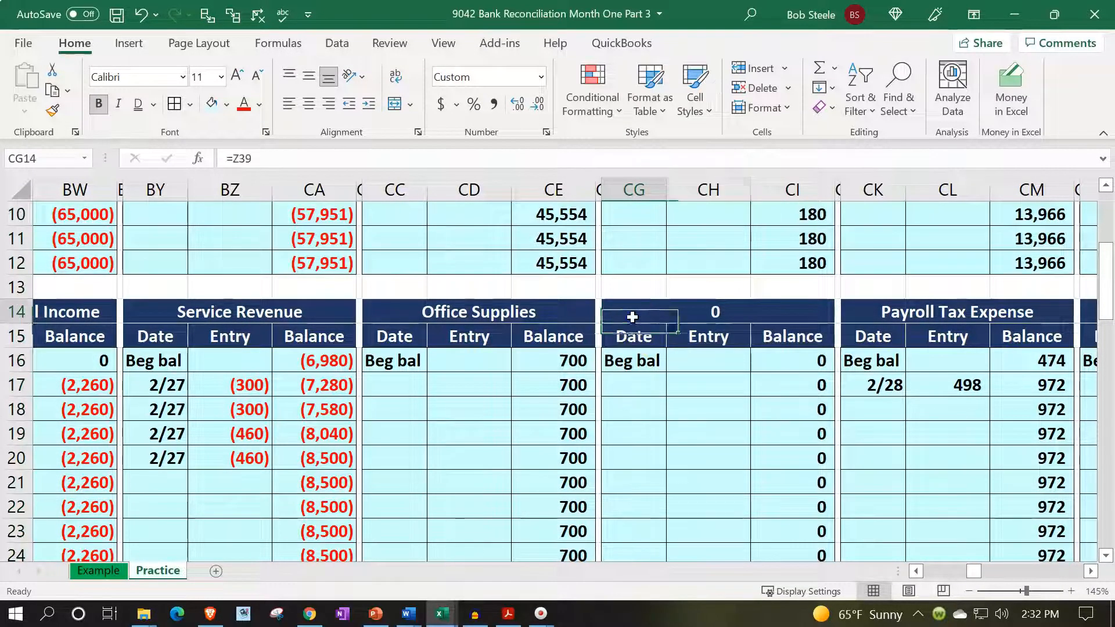
pyautogui.write('=')
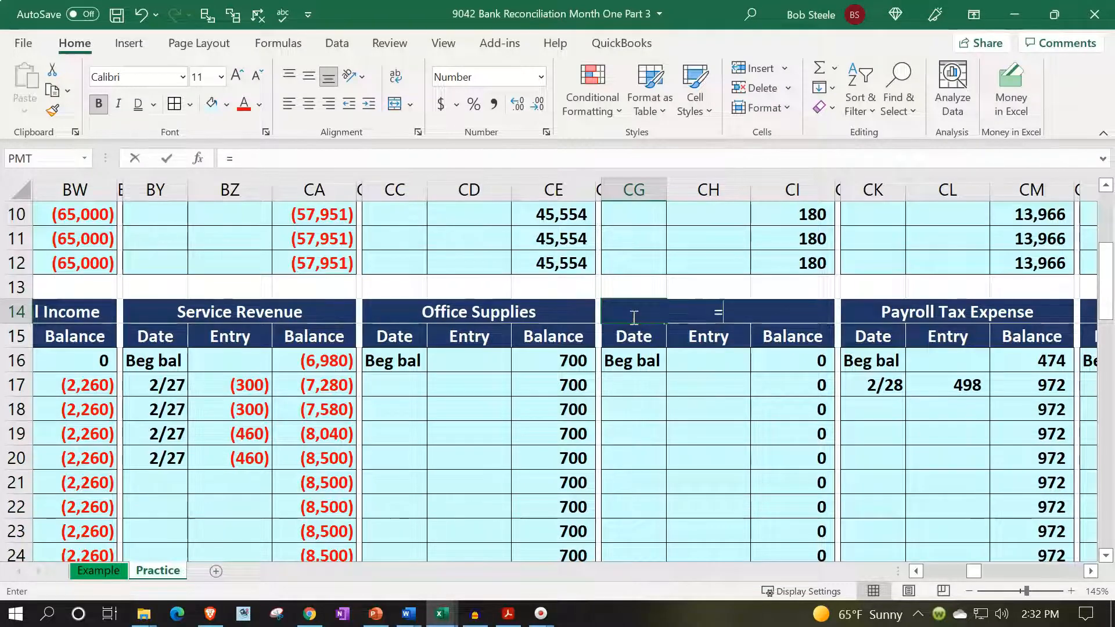
pyautogui.press('Left')
pyautogui.press('Left')
pyautogui.press('Left')
pyautogui.press('Left')
pyautogui.press('Left')
pyautogui.press('Left')
pyautogui.press('Left')
pyautogui.press('Left')
pyautogui.press('Left')
pyautogui.press('Left')
pyautogui.press('Left')
pyautogui.press('Left')
pyautogui.press('Left')
pyautogui.press('Left')
pyautogui.press('Left')
pyautogui.press('Left')
pyautogui.press('Left')
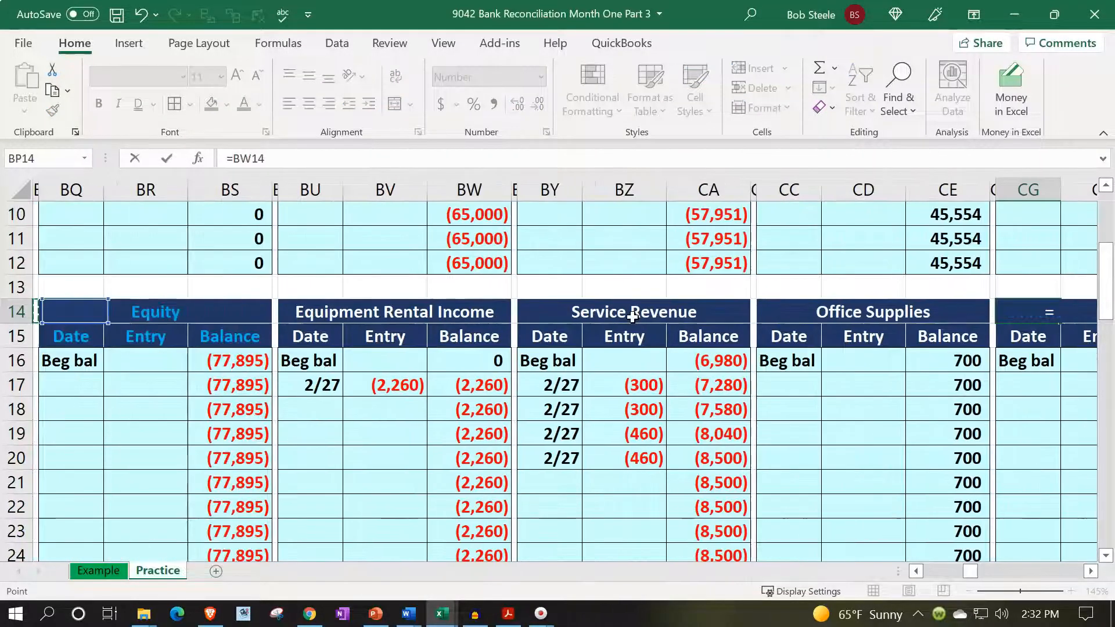
pyautogui.press('Left')
pyautogui.press('Left')
pyautogui.press('Left')
pyautogui.press('Left')
pyautogui.press('Left')
pyautogui.press('Left')
pyautogui.press('Left')
pyautogui.press('Left')
pyautogui.press('Left')
pyautogui.press('Left')
pyautogui.press('Left')
pyautogui.press('Left')
pyautogui.press('Left')
pyautogui.press('Left')
pyautogui.press('Left')
pyautogui.press('Left')
pyautogui.press('Left')
pyautogui.press('Left')
pyautogui.press('Left')
pyautogui.press('Left')
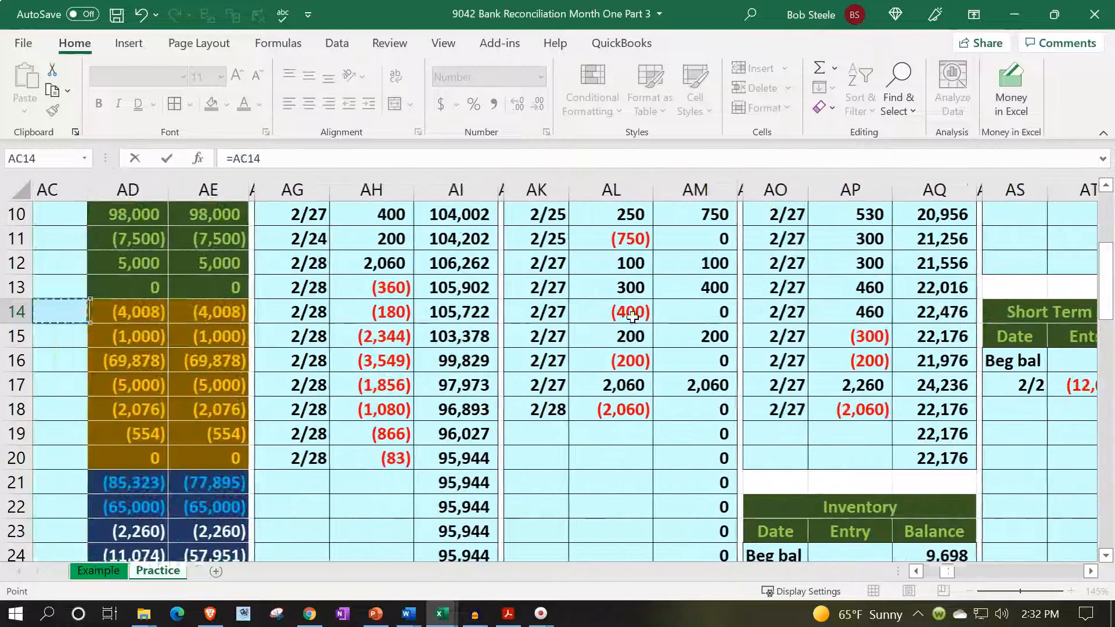
pyautogui.press('Left')
pyautogui.press('Left')
pyautogui.press('Left')
pyautogui.press('Left')
pyautogui.press('Left')
pyautogui.press('Down')
pyautogui.press('Down')
pyautogui.press('Down')
pyautogui.press('Down')
pyautogui.press('Down')
pyautogui.press('Down')
pyautogui.press('Down')
pyautogui.press('Down')
pyautogui.press('Down')
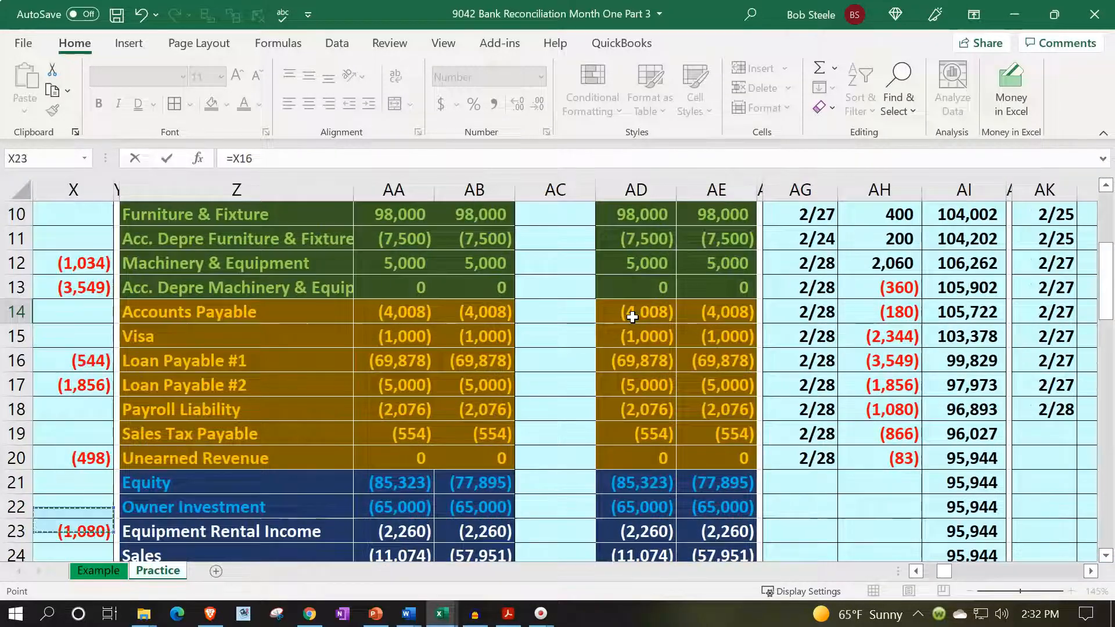
pyautogui.press('Down')
pyautogui.press('Down')
pyautogui.press('Down')
pyautogui.press('Down')
pyautogui.press('Down')
pyautogui.press('Down')
pyautogui.press('Down')
pyautogui.press('Right')
pyautogui.press('Right')
pyautogui.press('Up')
pyautogui.press('Up')
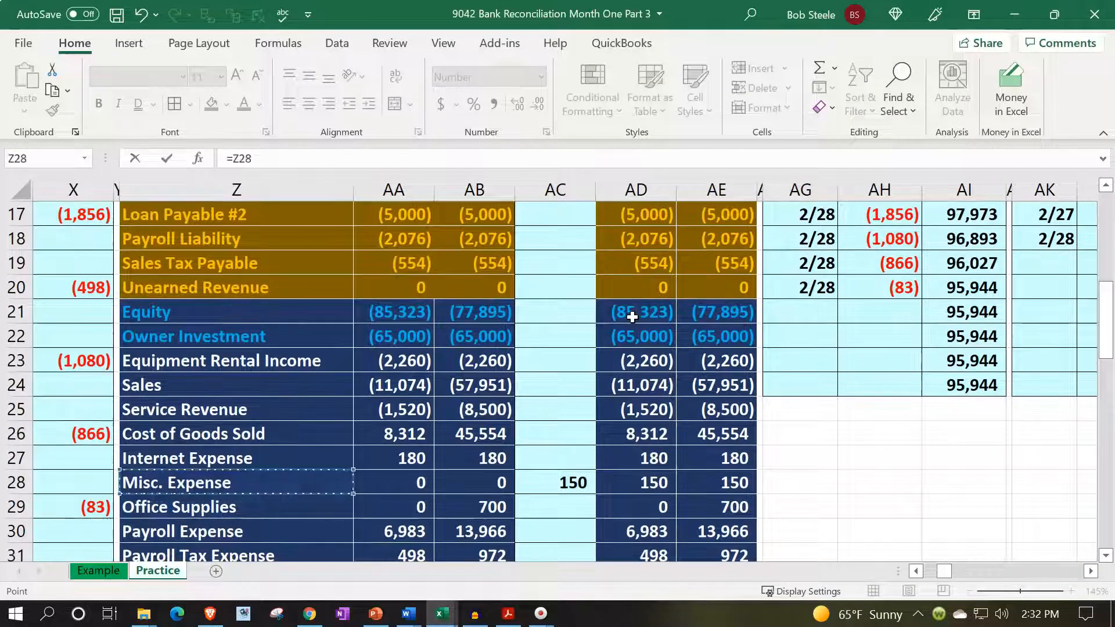
pyautogui.press('Return')
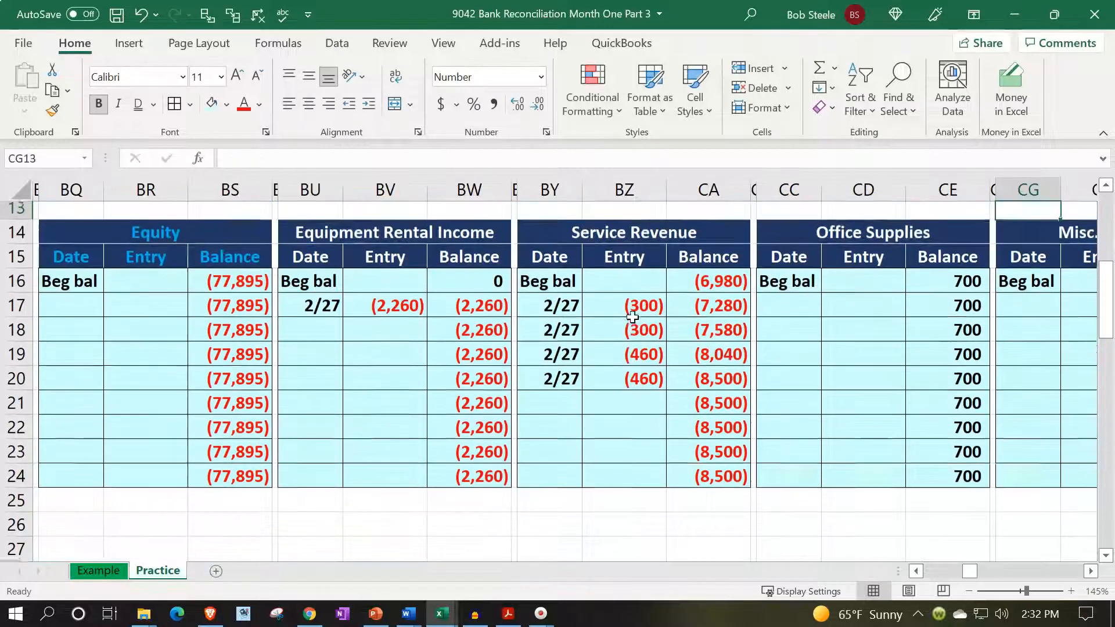
# Enter the date 1/31 in CG17 below the beginning balance of the Misc. Expense ledger.
pyautogui.press('Right')
pyautogui.press('Right')
pyautogui.press('Down')
pyautogui.press('Down')
pyautogui.press('Right')
pyautogui.press('Down')
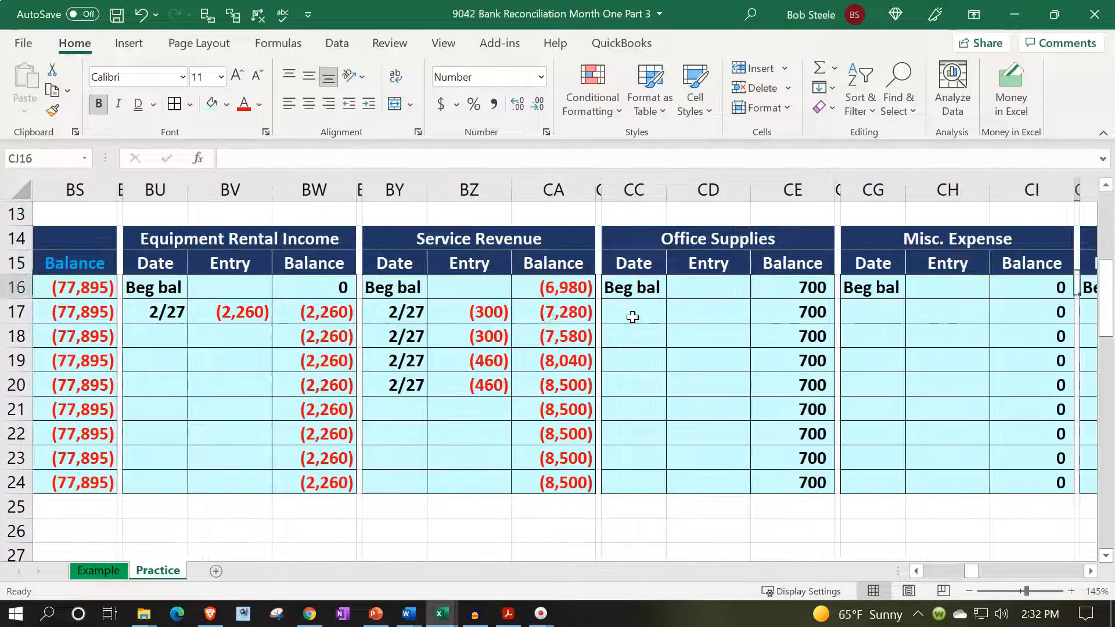
pyautogui.press('Down')
pyautogui.press('Left')
pyautogui.press('Left')
pyautogui.press('Left')
pyautogui.write('1/')
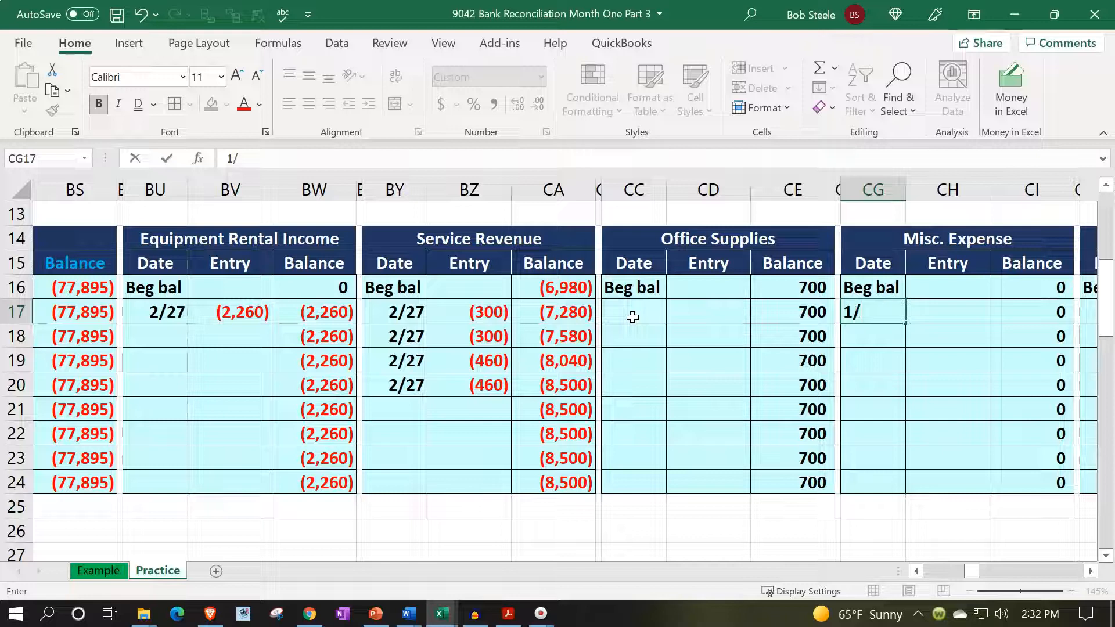
pyautogui.write('31')
pyautogui.press('Return')
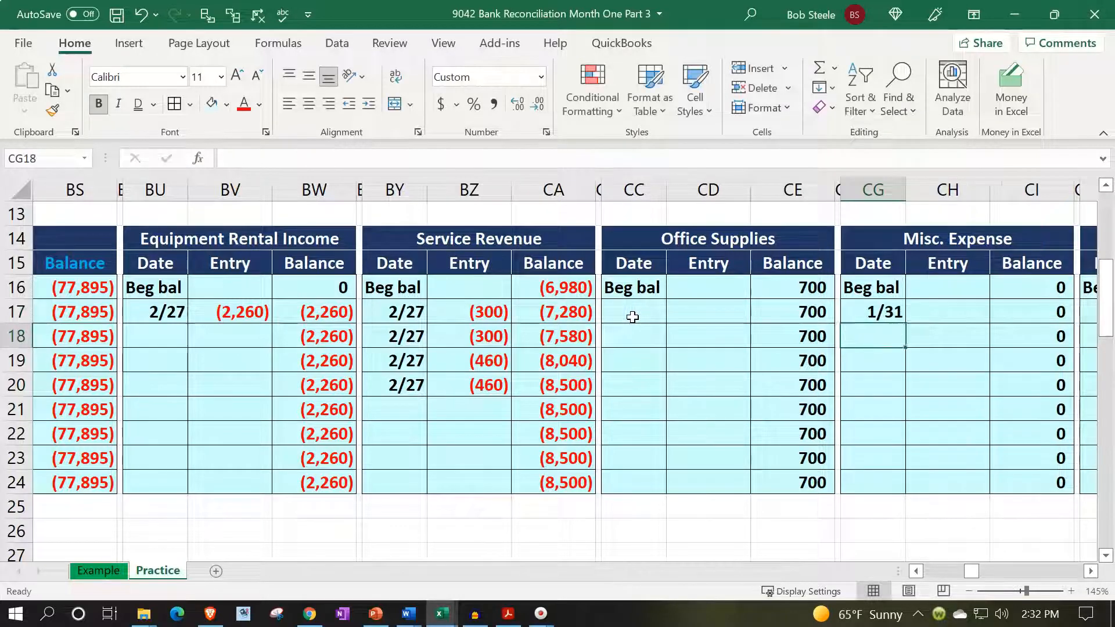
# Link the Misc. Expense ledger entry in CH17 to the 150 debit of the Misc. Expense journal entry in W31.
pyautogui.press('Up')
pyautogui.press('Right')
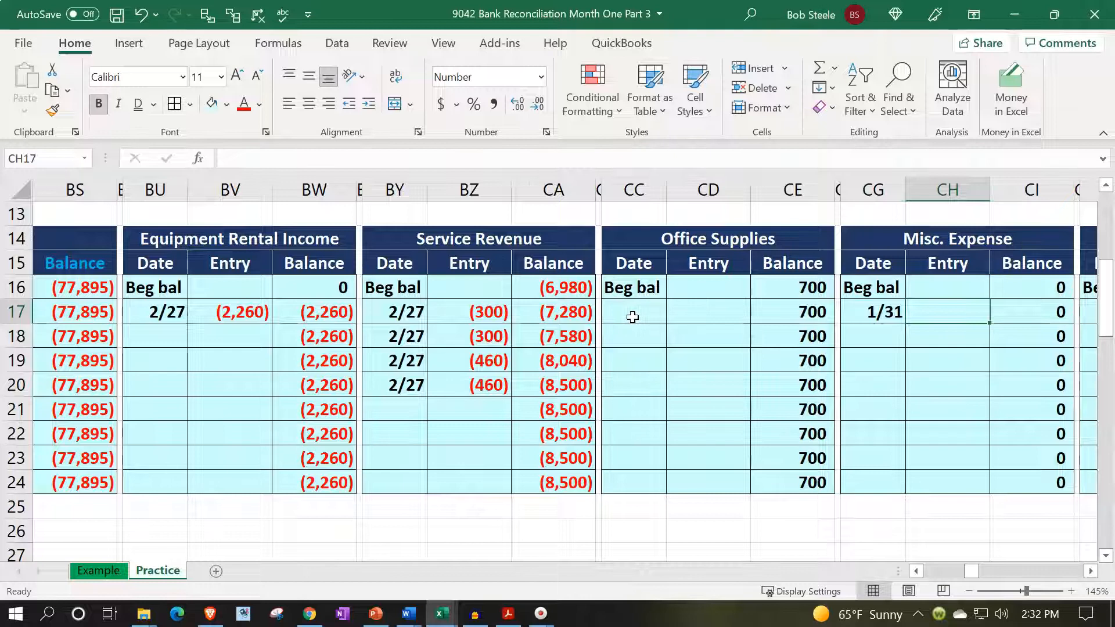
pyautogui.press('Right')
pyautogui.press('Up')
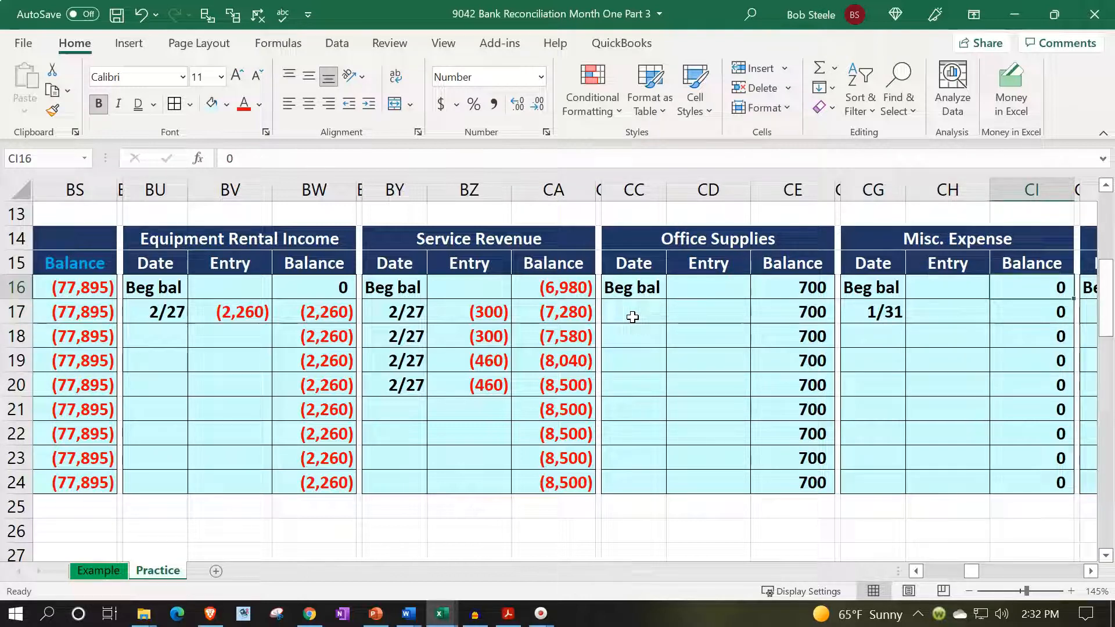
pyautogui.press('Down')
pyautogui.press('Left')
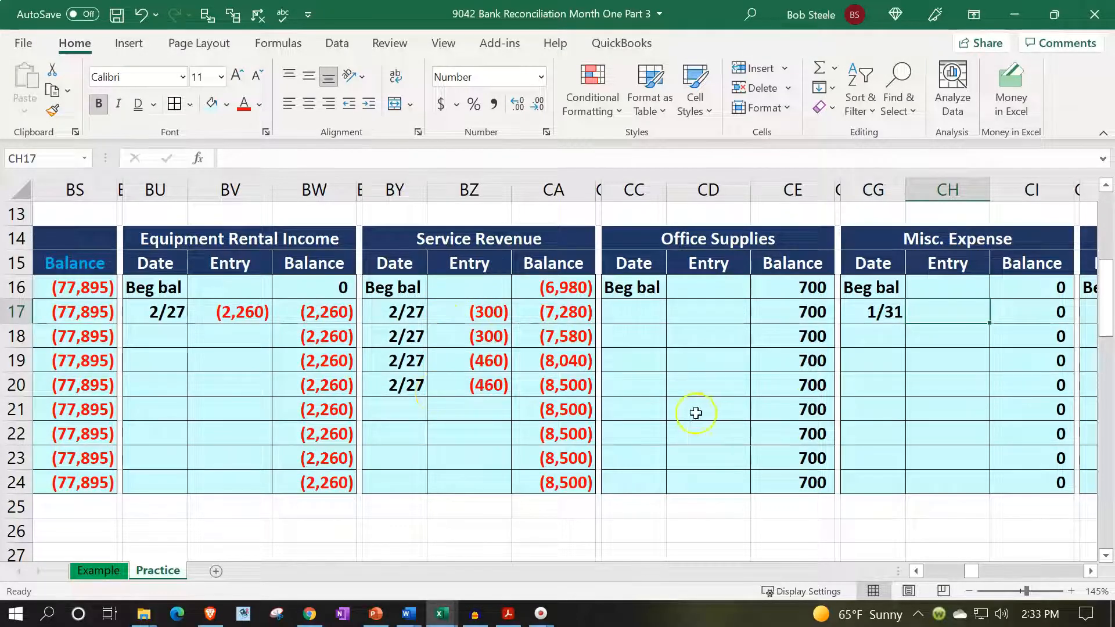
pyautogui.write('=')
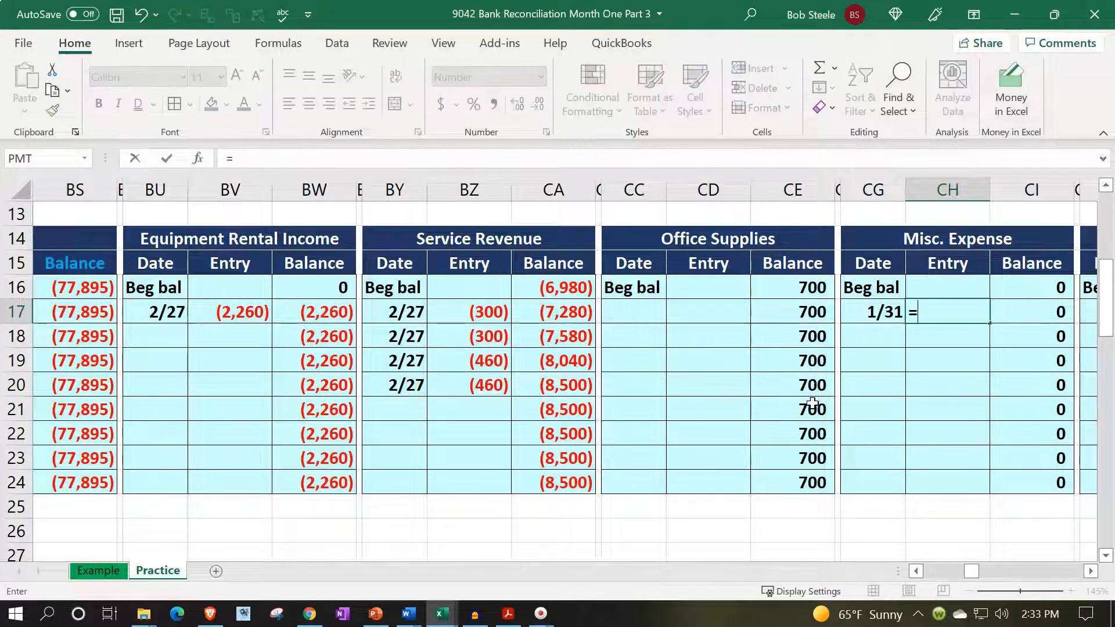
pyautogui.press('Left')
pyautogui.press('Left')
pyautogui.press('Left')
pyautogui.press('Left')
pyautogui.press('Left')
pyautogui.press('Left')
pyautogui.press('Left')
pyautogui.press('Left')
pyautogui.press('Left')
pyautogui.press('Left')
pyautogui.press('Left')
pyautogui.press('Left')
pyautogui.press('Left')
pyautogui.press('Left')
pyautogui.press('Left')
pyautogui.press('Left')
pyautogui.press('Left')
pyautogui.press('Left')
pyautogui.press('Left')
pyautogui.press('Left')
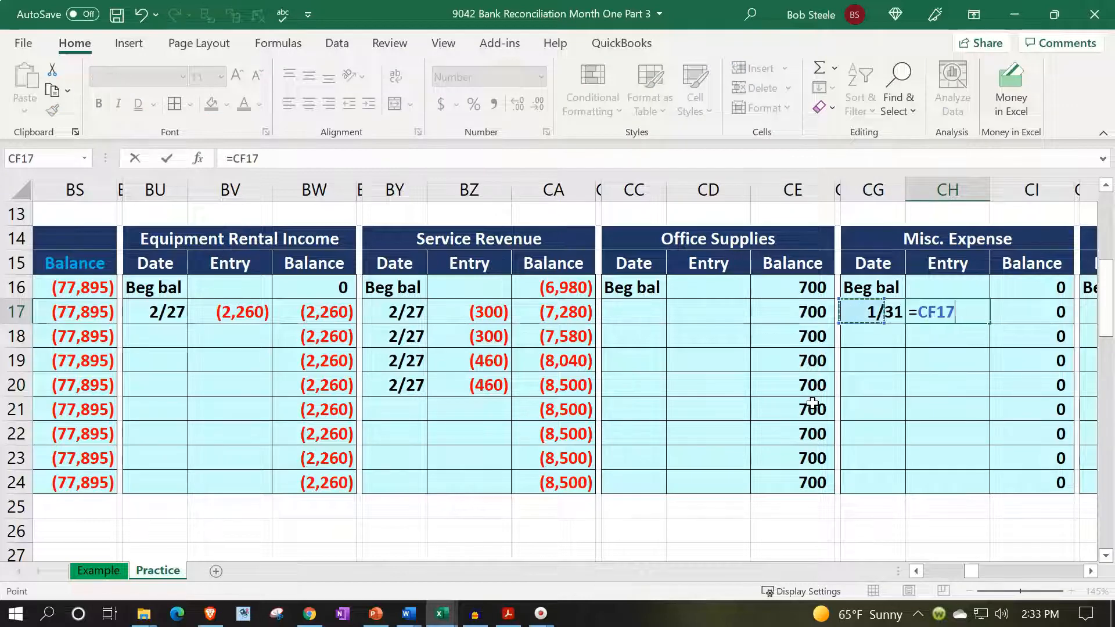
pyautogui.press('Left')
pyautogui.press('Left')
pyautogui.press('Left')
pyautogui.press('Left')
pyautogui.press('Left')
pyautogui.press('Left')
pyautogui.press('Left')
pyautogui.press('Left')
pyautogui.press('Left')
pyautogui.press('Left')
pyautogui.press('Left')
pyautogui.press('Left')
pyautogui.press('Left')
pyautogui.press('Left')
pyautogui.press('Left')
pyautogui.press('Left')
pyautogui.press('Left')
pyautogui.press('Left')
pyautogui.press('Left')
pyautogui.press('Left')
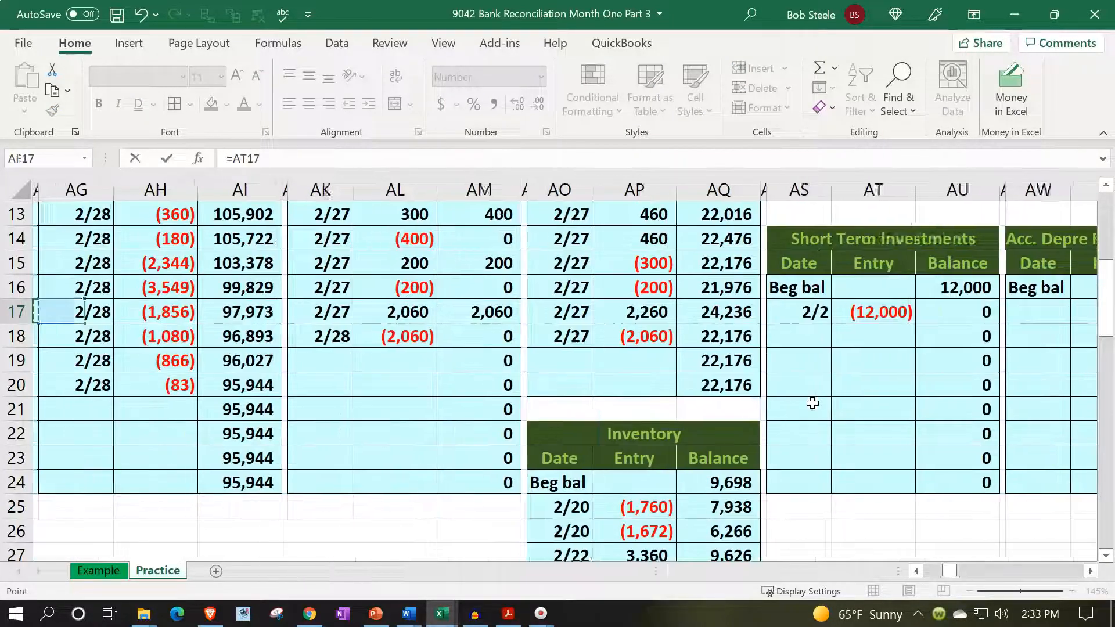
pyautogui.press('Down')
pyautogui.press('Down')
pyautogui.press('Down')
pyautogui.press('Down')
pyautogui.press('Down')
pyautogui.press('Down')
pyautogui.press('Down')
pyautogui.press('Down')
pyautogui.press('Down')
pyautogui.press('Down')
pyautogui.press('Down')
pyautogui.press('Down')
pyautogui.press('Down')
pyautogui.press('Down')
pyautogui.press('Down')
pyautogui.press('Down')
pyautogui.press('Down')
pyautogui.press('Down')
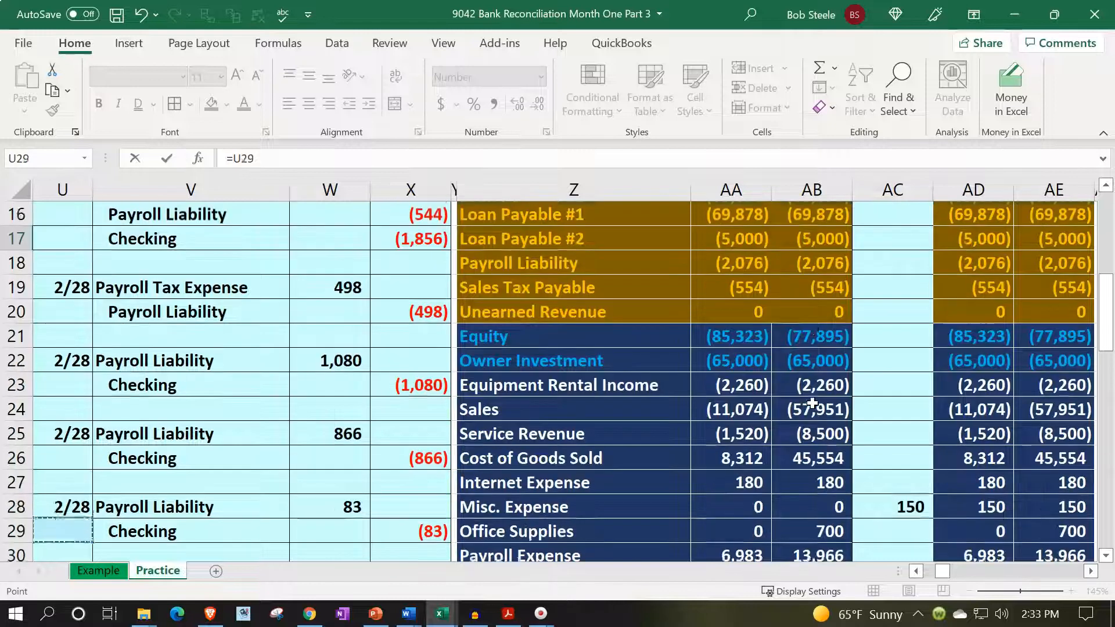
pyautogui.press('Down')
pyautogui.press('Right')
pyautogui.press('Right')
pyautogui.press('Up')
pyautogui.press('Up')
pyautogui.press('Up')
pyautogui.press('Up')
pyautogui.press('Up')
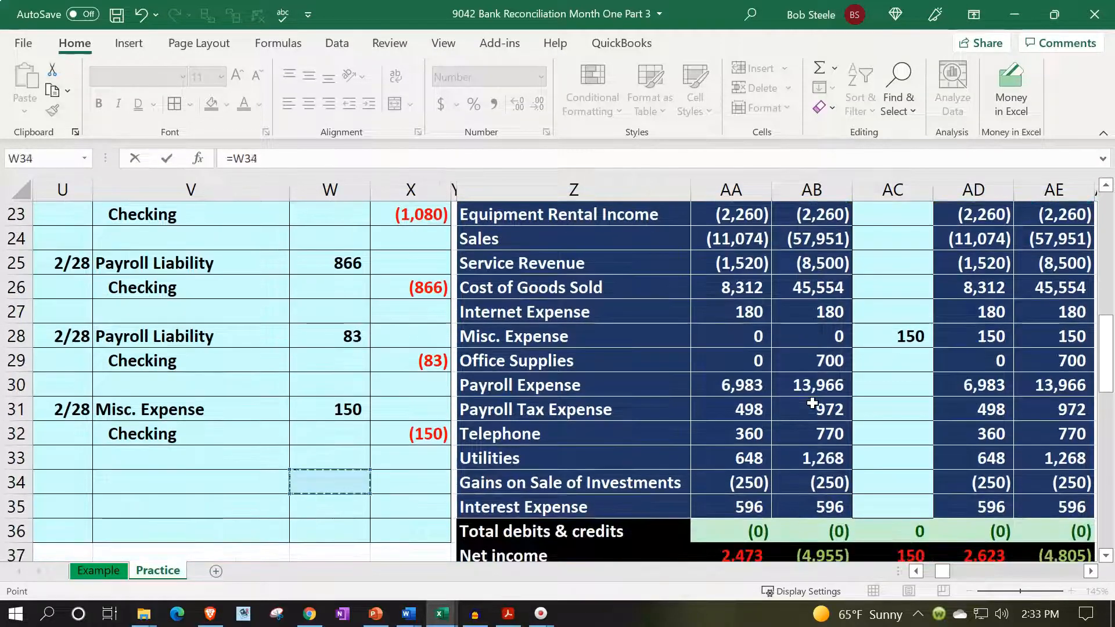
pyautogui.press('Return')
# Complete the entry formula in CH17 with a reference to the Misc. Expense debit in W31.
pyautogui.press('Up')
pyautogui.press('Up')
pyautogui.press('Up')
pyautogui.press('Up')
pyautogui.press('Up')
pyautogui.press('Up')
pyautogui.press('Up')
pyautogui.press('Up')
pyautogui.press('Up')
pyautogui.press('Up')
pyautogui.press('Up')
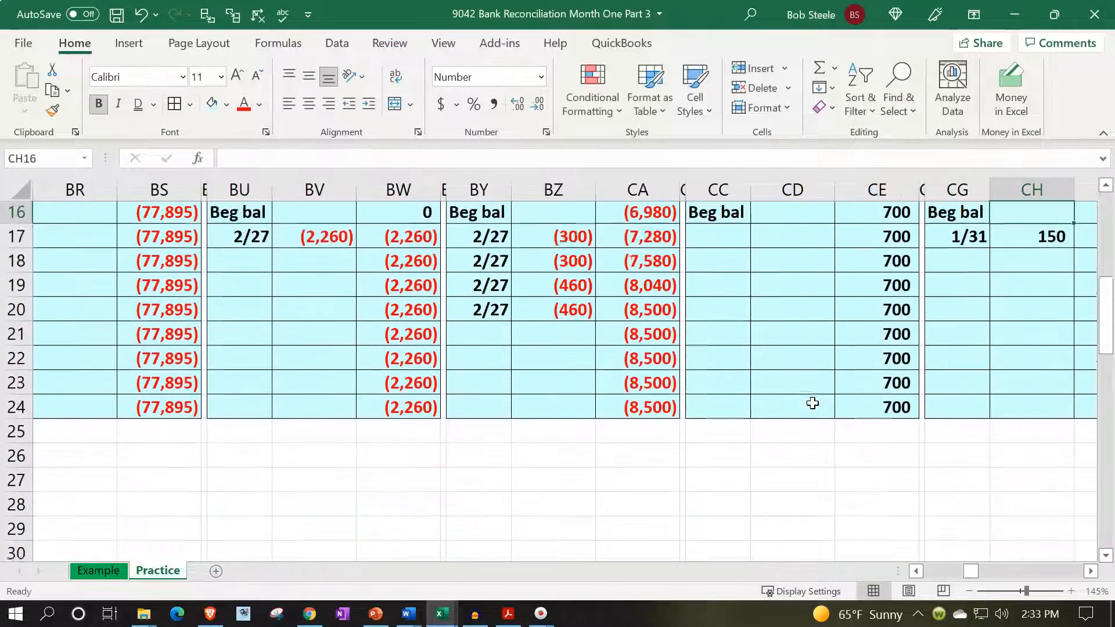
# Add the Misc. Expense ending balance in CI24 to the general ledger check-total formula in AG1.
pyautogui.press('Right')
pyautogui.press('Up')
pyautogui.press('Up')
pyautogui.press('Up')
pyautogui.press('Up')
pyautogui.press('Up')
pyautogui.press('Up')
pyautogui.press('Left')
pyautogui.press('Left')
pyautogui.press('Left')
pyautogui.press('Left')
pyautogui.press('Left')
pyautogui.press('Left')
pyautogui.press('Left')
pyautogui.press('Left')
pyautogui.press('Left')
pyautogui.press('Left')
pyautogui.press('Left')
pyautogui.press('Left')
pyautogui.press('Left')
pyautogui.press('Left')
pyautogui.press('Left')
pyautogui.press('Left')
pyautogui.press('Left')
pyautogui.press('Left')
pyautogui.press('Left')
pyautogui.press('Left')
pyautogui.press('Left')
pyautogui.press('Left')
pyautogui.press('Left')
pyautogui.press('Left')
pyautogui.press('Left')
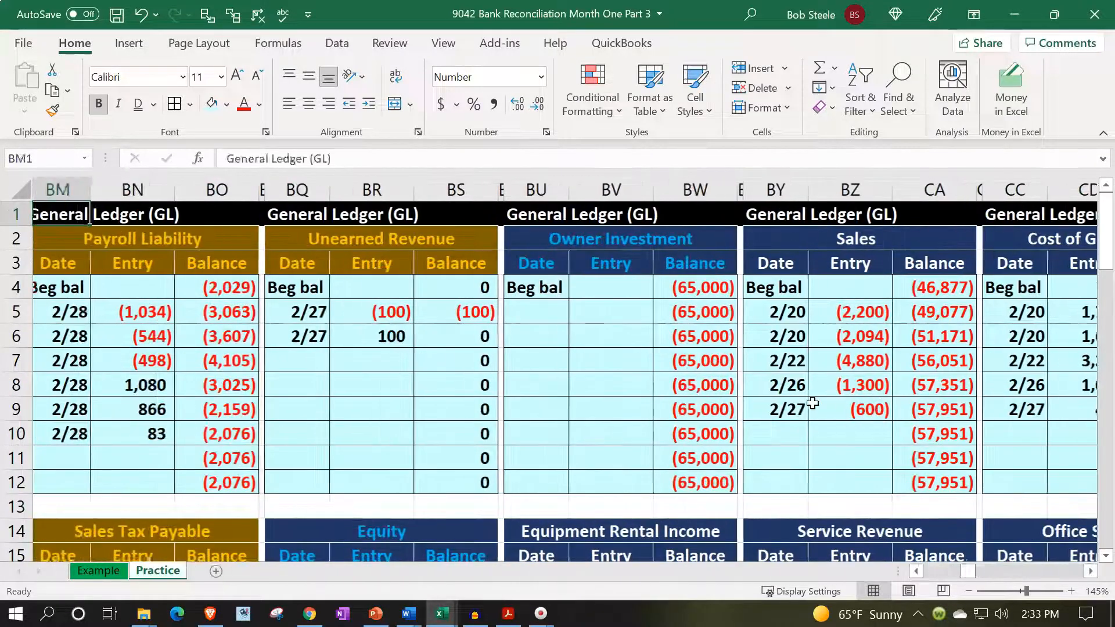
pyautogui.press('Left')
pyautogui.press('Left')
pyautogui.press('Left')
pyautogui.press('Left')
pyautogui.press('Left')
pyautogui.press('Left')
pyautogui.press('Left')
pyautogui.press('Left')
pyautogui.press('Left')
pyautogui.press('Left')
pyautogui.press('Left')
pyautogui.press('Left')
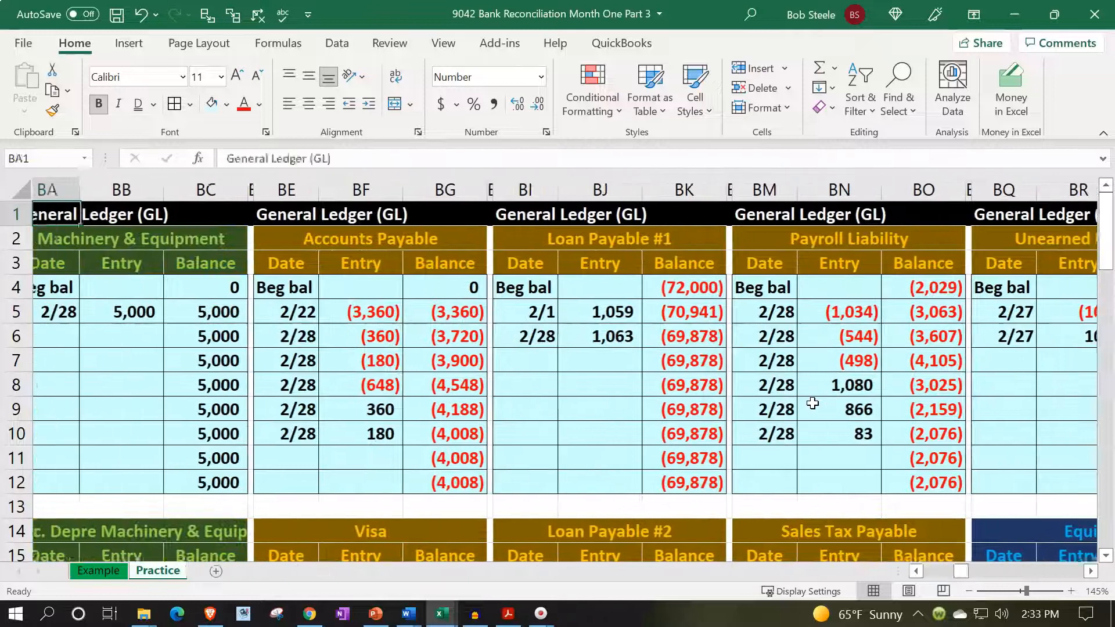
pyautogui.press('Left')
pyautogui.press('Left')
pyautogui.press('Left')
pyautogui.press('Left')
pyautogui.press('Left')
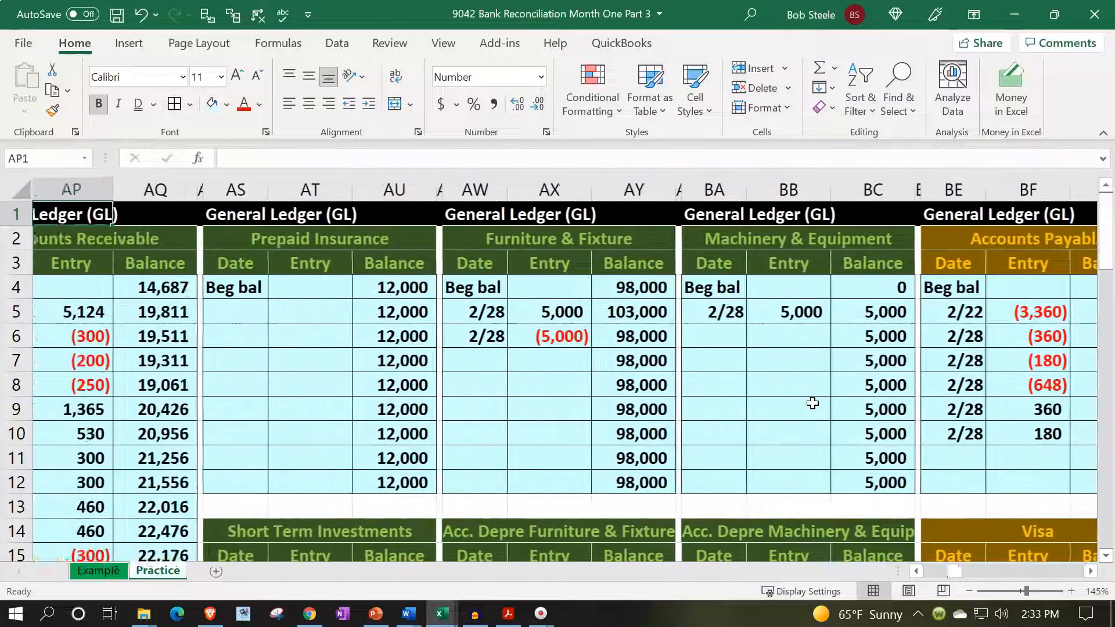
pyautogui.press('Left')
pyautogui.press('Left')
pyautogui.press('Left')
pyautogui.press('Left')
pyautogui.press('Left')
pyautogui.press('Left')
pyautogui.press('Left')
pyautogui.press('Left')
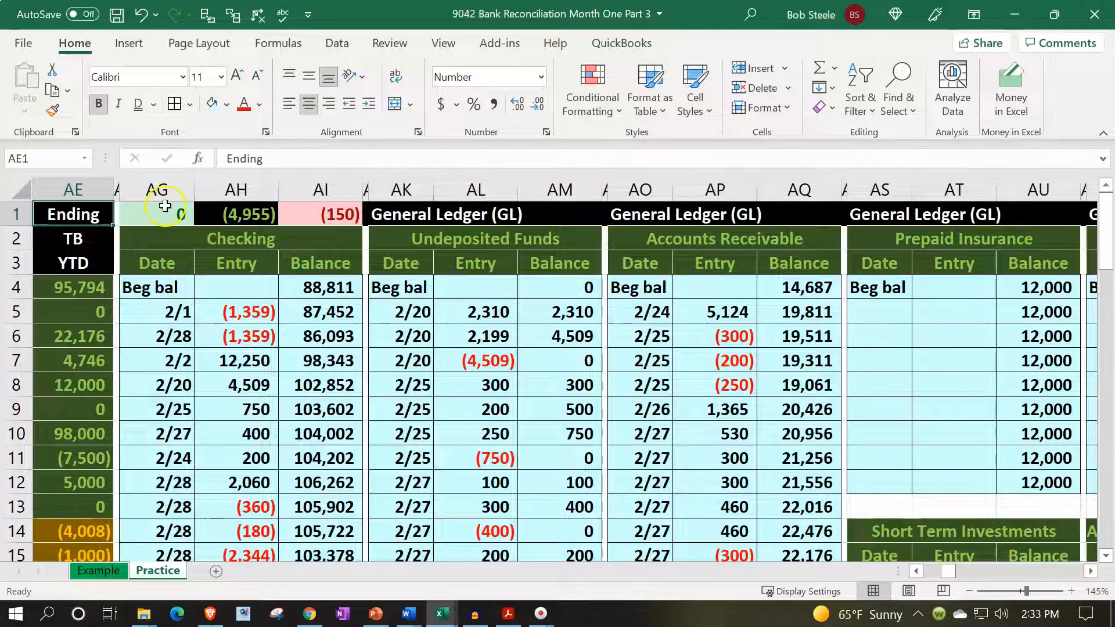
pyautogui.doubleClick(160, 210)
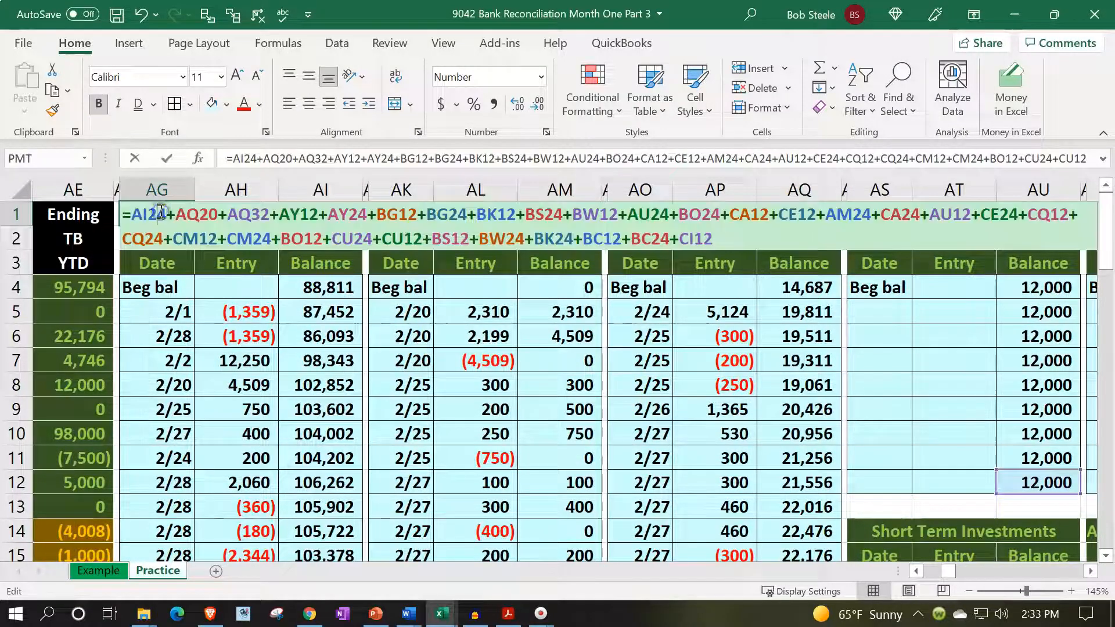
pyautogui.click(732, 235)
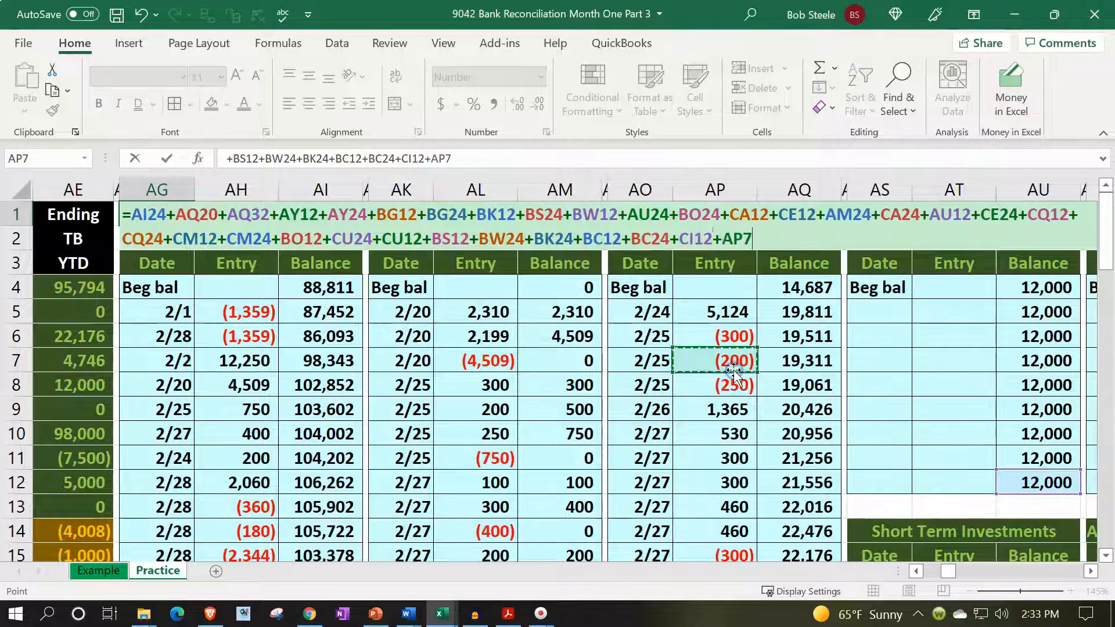
pyautogui.press('Right')
pyautogui.press('Right')
pyautogui.press('Right')
pyautogui.press('Right')
pyautogui.press('Right')
pyautogui.press('Right')
pyautogui.press('Right')
pyautogui.press('Right')
pyautogui.press('Right')
pyautogui.press('Right')
pyautogui.press('Right')
pyautogui.press('Right')
pyautogui.press('Right')
pyautogui.press('Right')
pyautogui.press('Right')
pyautogui.press('Right')
pyautogui.press('Right')
pyautogui.press('Right')
pyautogui.press('Right')
pyautogui.press('Right')
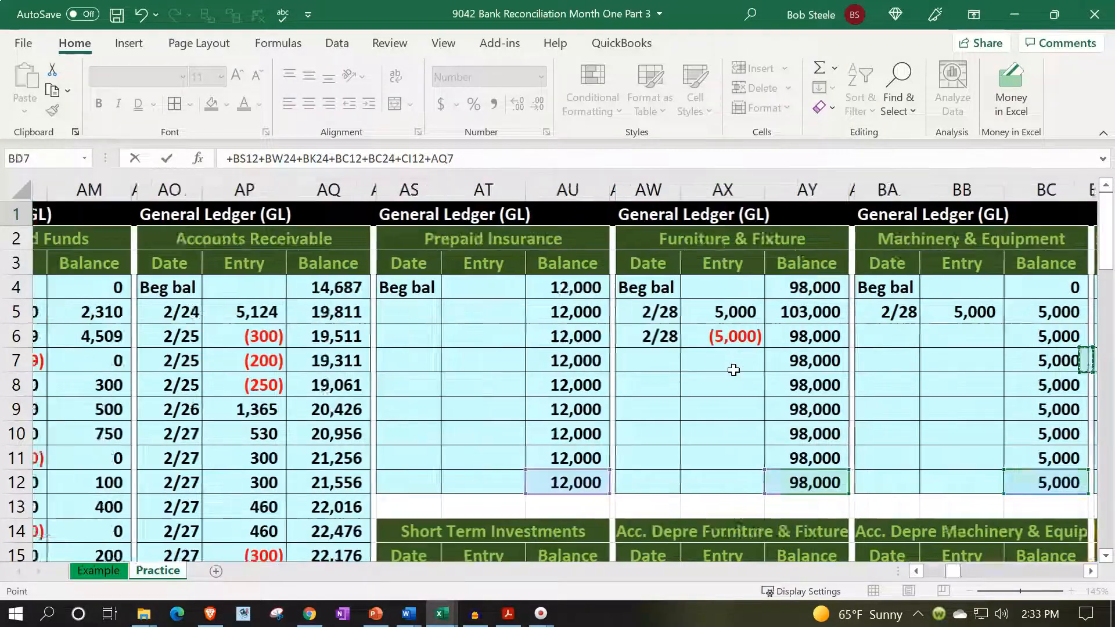
pyautogui.press('Right')
pyautogui.press('Right')
pyautogui.press('Right')
pyautogui.press('Right')
pyautogui.press('Right')
pyautogui.press('Right')
pyautogui.press('Right')
pyautogui.press('Right')
pyautogui.press('Right')
pyautogui.press('Right')
pyautogui.press('Right')
pyautogui.press('Right')
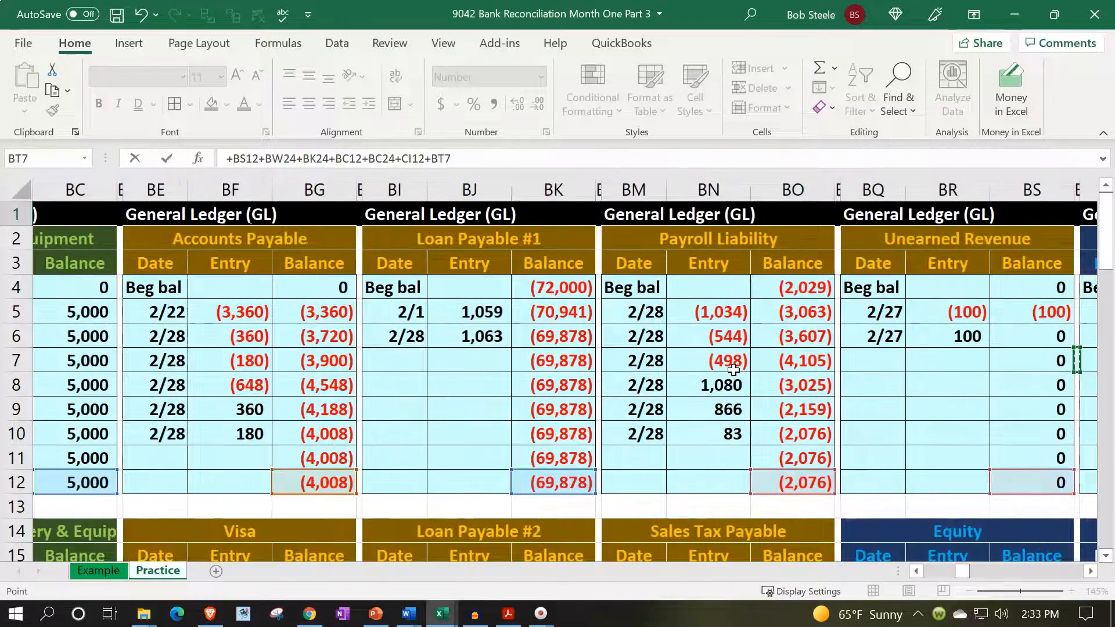
pyautogui.press('Right')
pyautogui.press('Right')
pyautogui.press('Right')
pyautogui.press('Right')
pyautogui.press('Right')
pyautogui.press('Right')
pyautogui.press('Right')
pyautogui.press('Right')
pyautogui.press('Right')
pyautogui.press('Right')
pyautogui.press('Right')
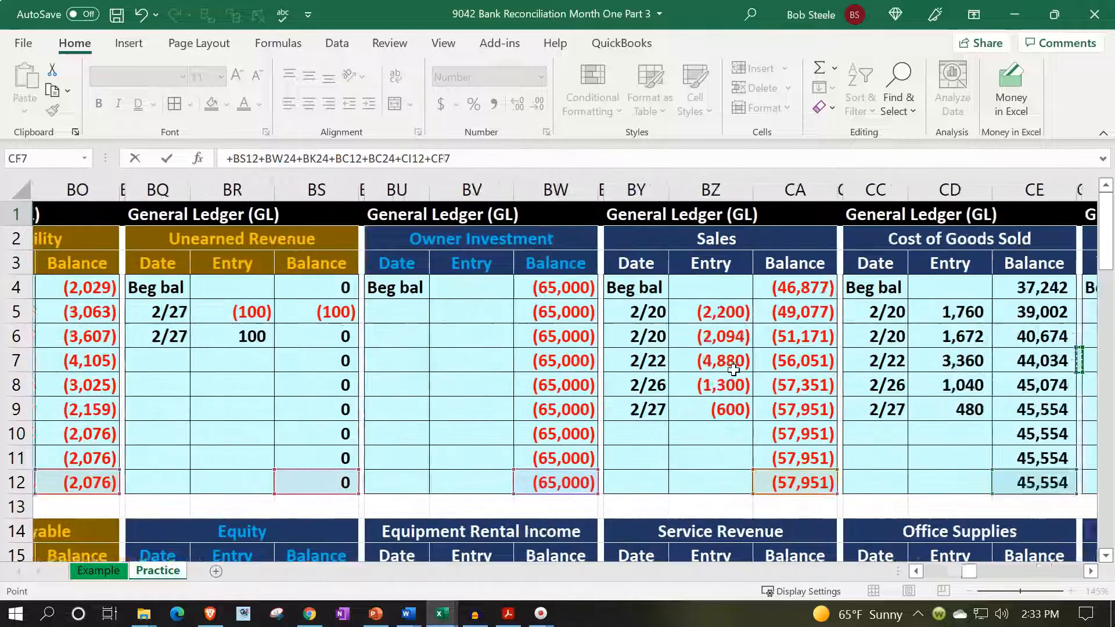
pyautogui.press('Down')
pyautogui.press('Down')
pyautogui.press('Down')
pyautogui.press('Down')
pyautogui.press('Down')
pyautogui.press('Down')
pyautogui.press('Down')
pyautogui.press('Down')
pyautogui.press('Down')
pyautogui.press('Down')
pyautogui.press('Down')
pyautogui.press('Down')
pyautogui.press('Down')
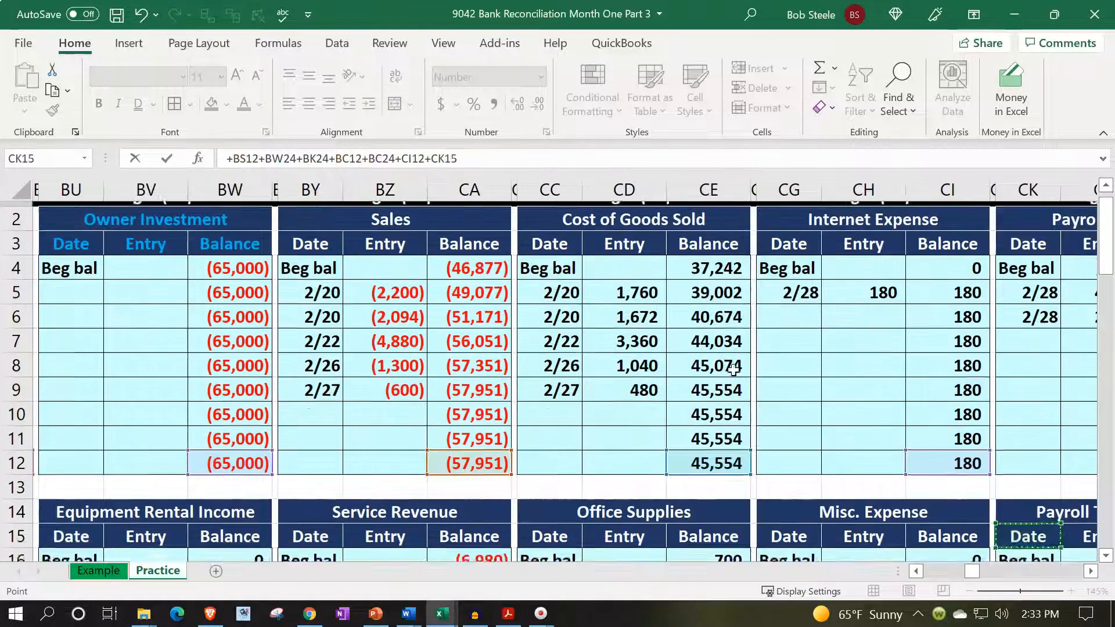
pyautogui.press('Down')
pyautogui.press('Down')
pyautogui.press('Down')
pyautogui.press('Down')
pyautogui.press('Down')
pyautogui.press('Down')
pyautogui.press('Left')
pyautogui.press('Left')
pyautogui.press('Up')
pyautogui.press('Up')
pyautogui.press('Left')
pyautogui.press('Right')
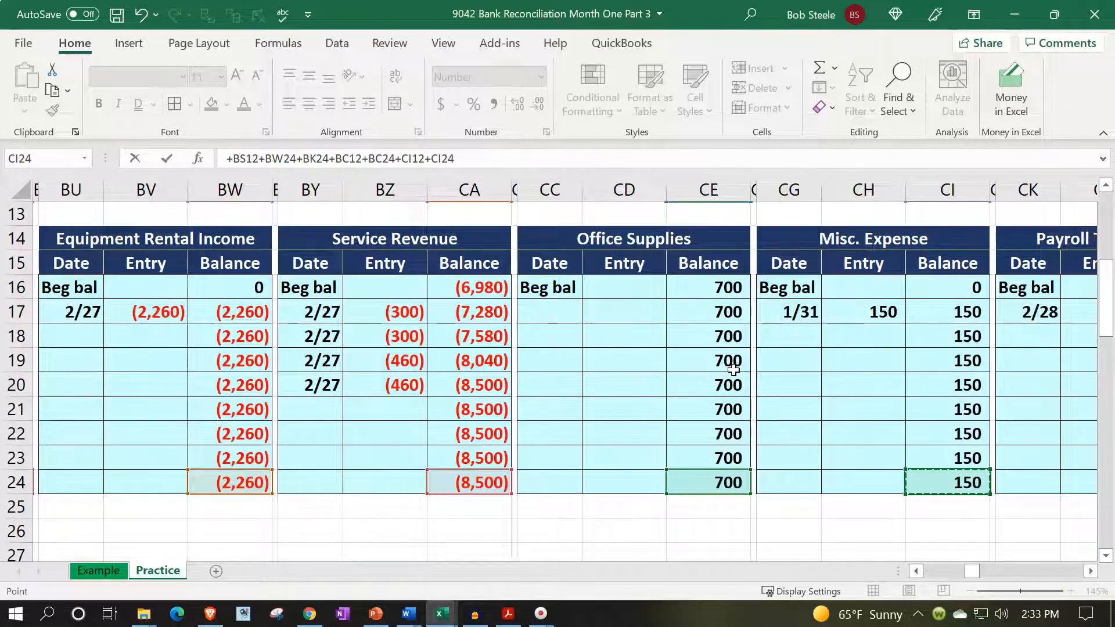
pyautogui.press('Return')
# Add the Misc. Expense ending balance in CI24 to the net income formula in AH1.
pyautogui.press('Right')
pyautogui.press('Right')
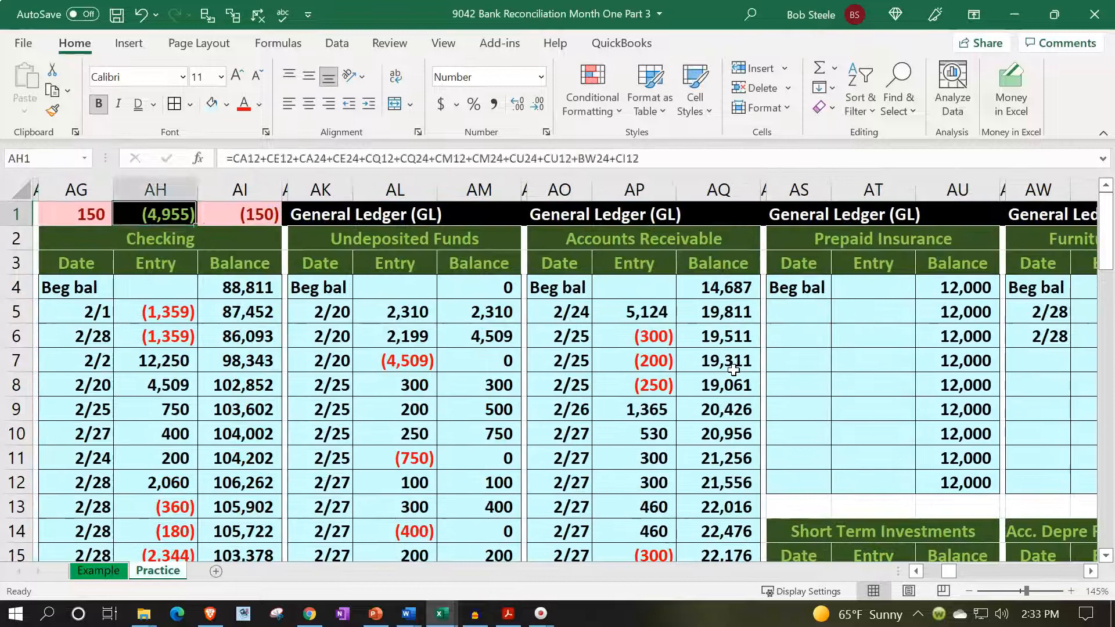
pyautogui.press('Right')
pyautogui.click(168, 216)
pyautogui.doubleClick(159, 214)
pyautogui.write('+')
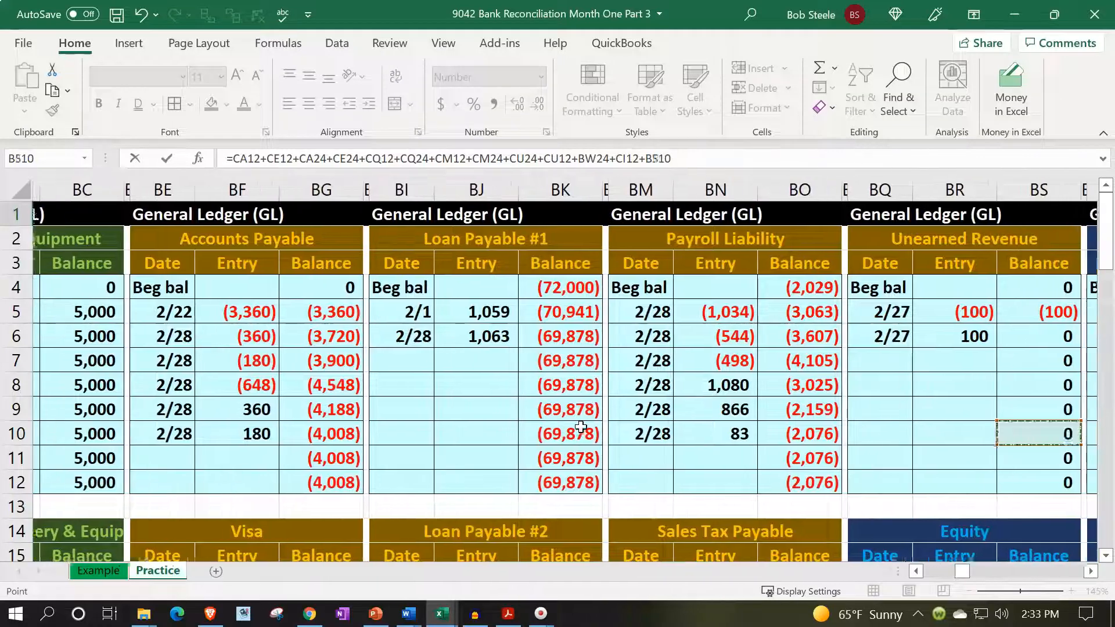
pyautogui.press('Right')
pyautogui.press('Right')
pyautogui.press('Right')
pyautogui.press('Right')
pyautogui.press('Right')
pyautogui.press('Right')
pyautogui.press('Right')
pyautogui.press('Right')
pyautogui.press('Right')
pyautogui.press('Right')
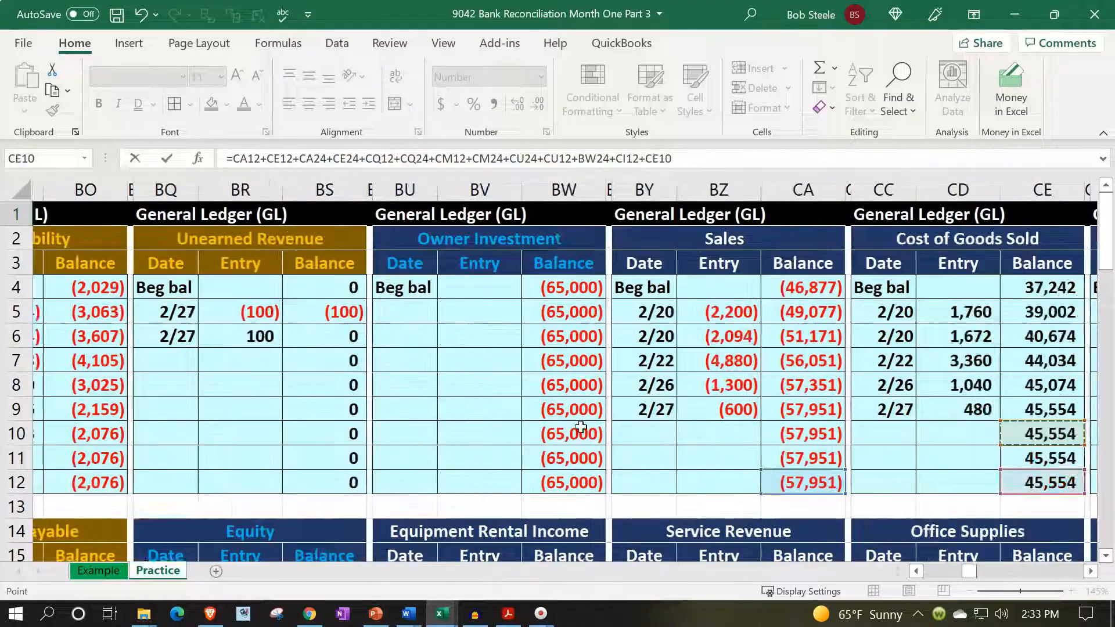
pyautogui.scroll(-4, 821, 491)
pyautogui.click(888, 481)
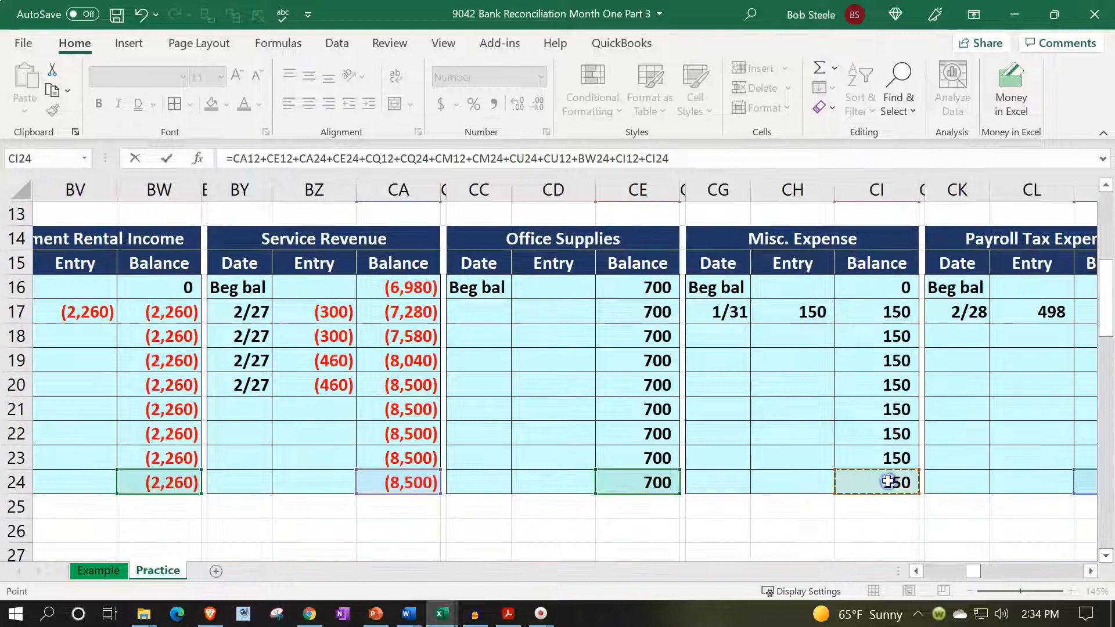
pyautogui.press('Return')
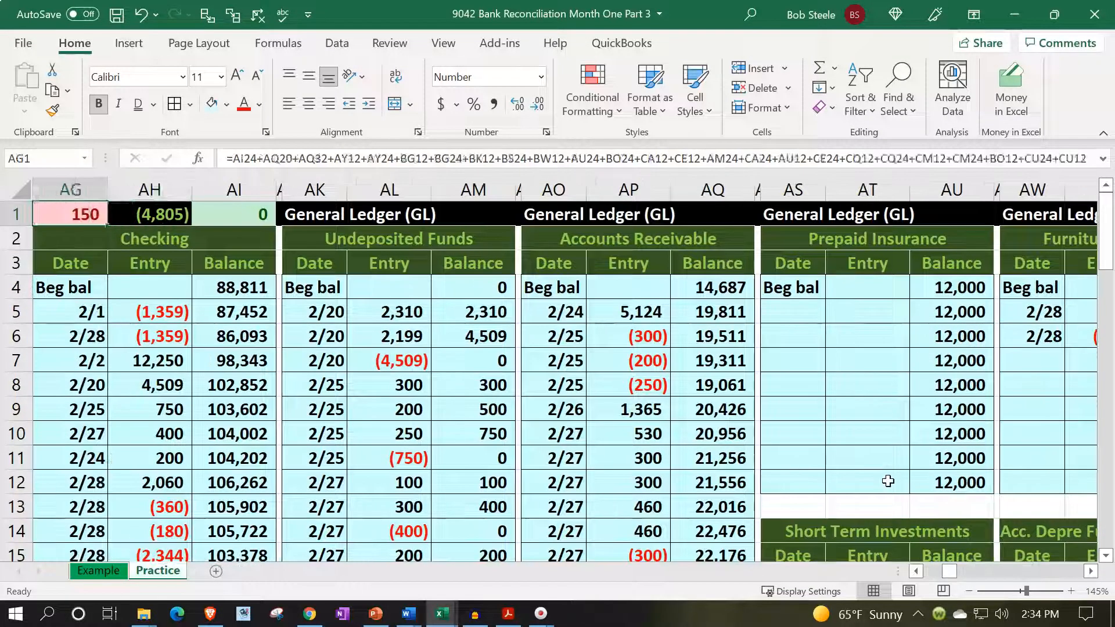
# Check the net income in the year-to-date ending column of the trial balance.
pyautogui.press('Left')
pyautogui.press('Left')
pyautogui.press('Left')
pyautogui.press('Left')
pyautogui.press('Left')
pyautogui.press('Left')
pyautogui.press('Left')
pyautogui.press('Left')
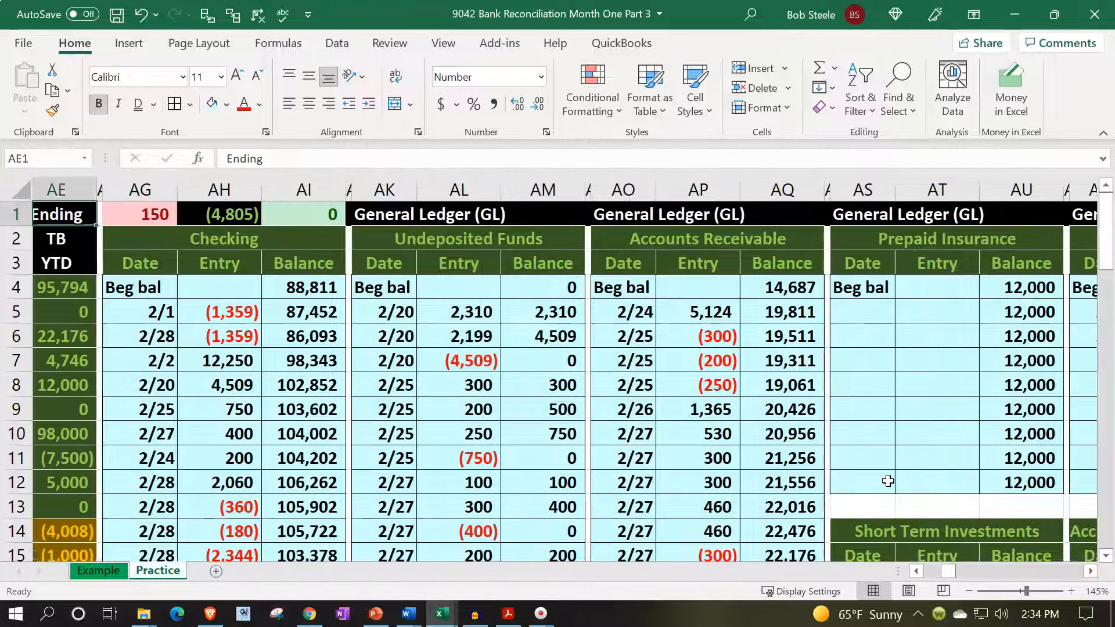
pyautogui.press('Left')
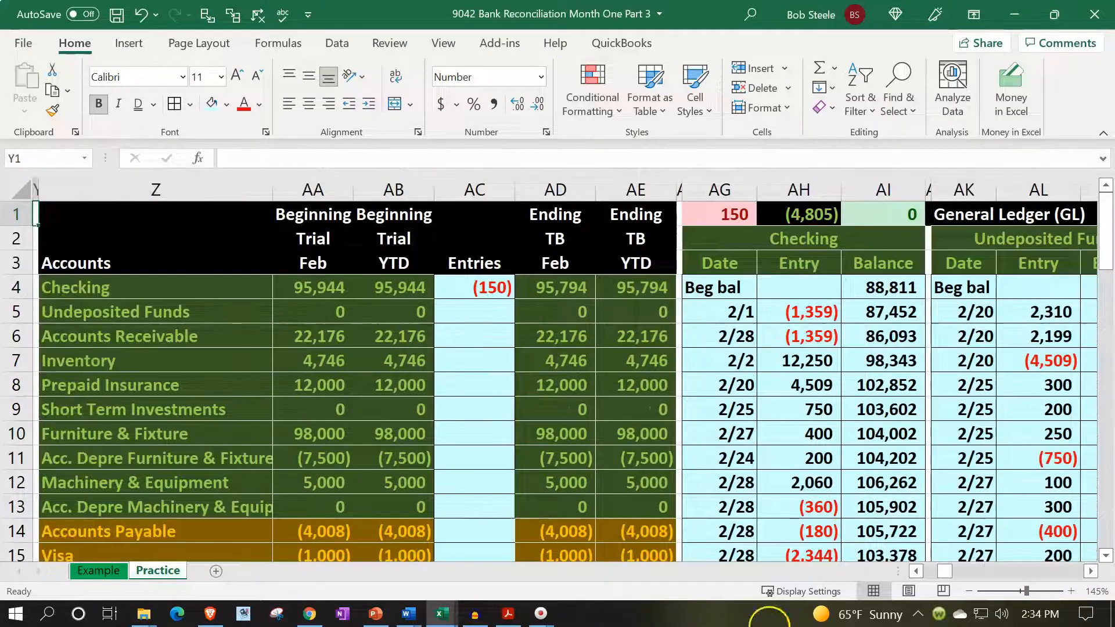
pyautogui.scroll(-9, 619, 504)
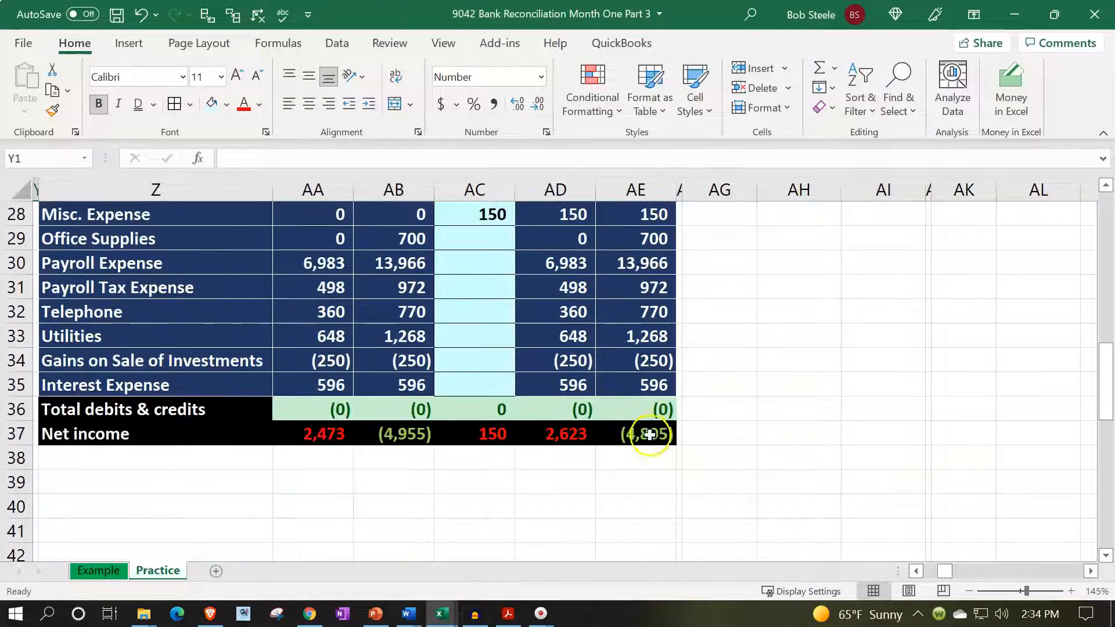
pyautogui.click(649, 434)
pyautogui.scroll(8, 643, 435)
# Examine the Misc. Expense journal entry and its Checking line in V32.
pyautogui.click(629, 400)
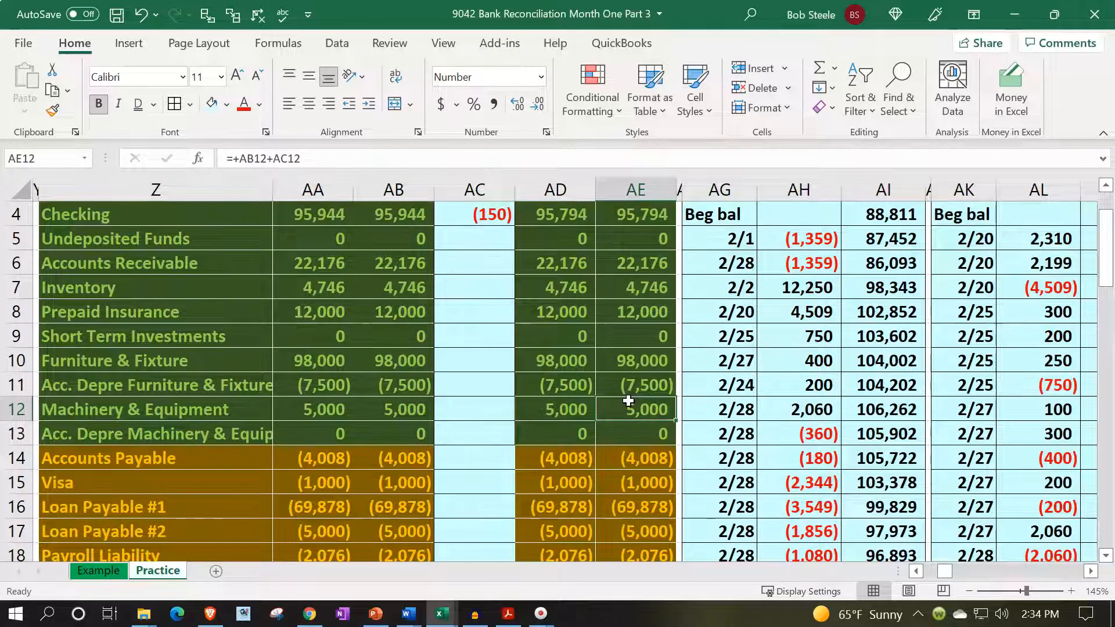
pyautogui.press('Left')
pyautogui.press('Left')
pyautogui.press('Left')
pyautogui.press('Left')
pyautogui.press('Left')
pyautogui.press('Left')
pyautogui.press('Left')
pyautogui.press('Left')
pyautogui.press('Left')
pyautogui.press('Left')
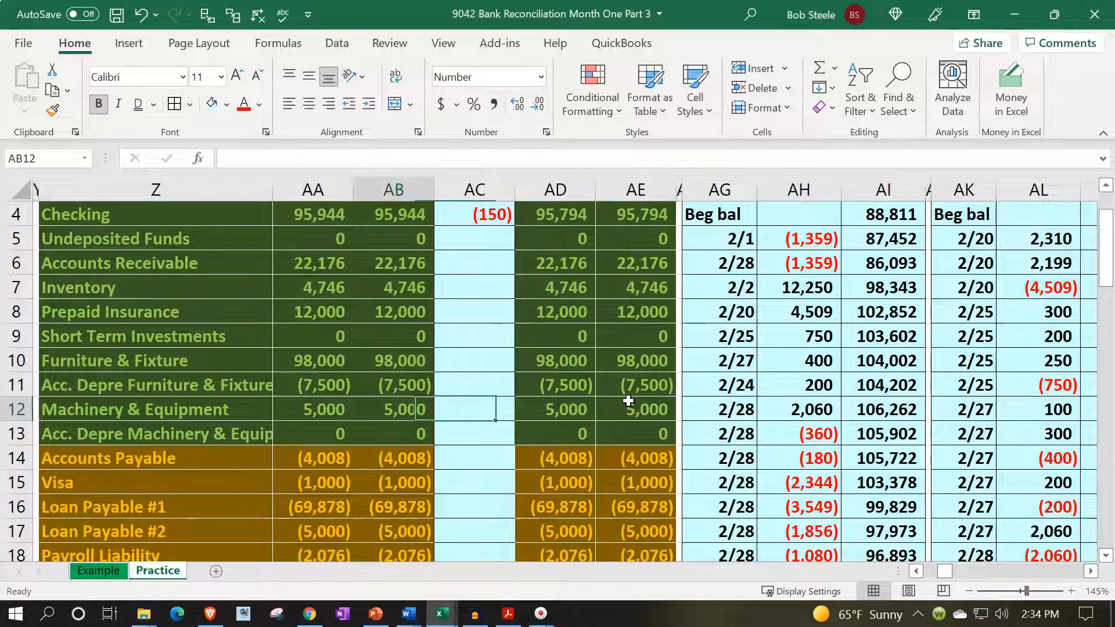
pyautogui.scroll(-2, 623, 405)
pyautogui.scroll(-4, 224, 525)
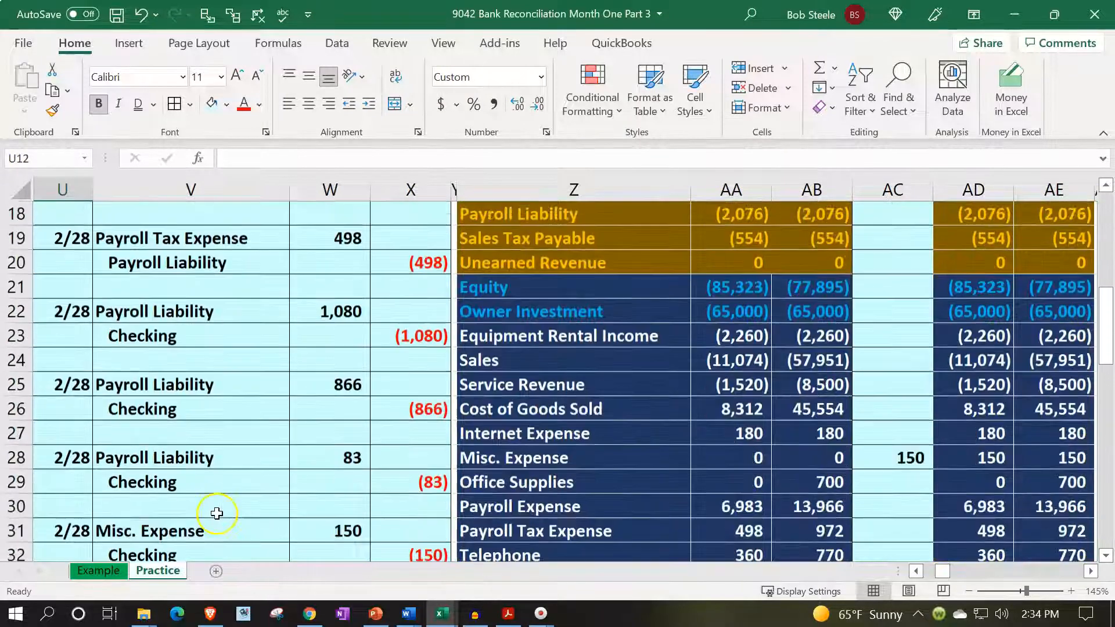
pyautogui.click(288, 448)
# Enter the date 1/31 in AG21, the first empty row of the Checking ledger.
pyautogui.scroll(3, 915, 251)
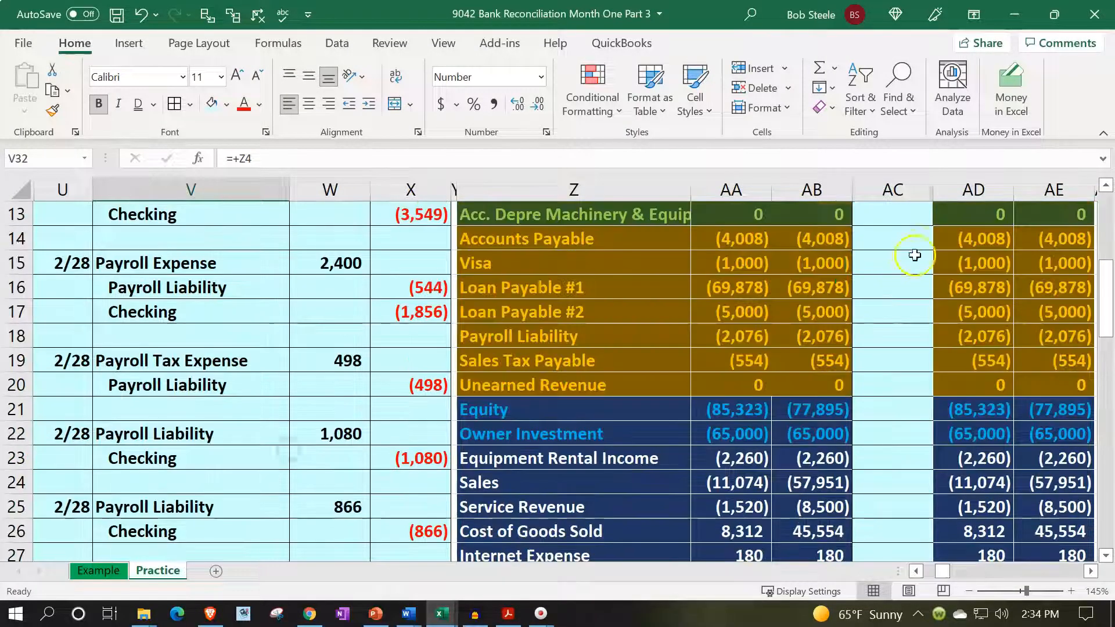
pyautogui.click(916, 253)
pyautogui.press('Right')
pyautogui.press('Right')
pyautogui.press('Right')
pyautogui.press('Right')
pyautogui.press('Right')
pyautogui.press('Right')
pyautogui.press('Down')
pyautogui.press('Down')
pyautogui.press('Down')
pyautogui.press('Down')
pyautogui.press('Down')
pyautogui.press('Down')
pyautogui.press('Left')
pyautogui.press('Left')
pyautogui.write('2')
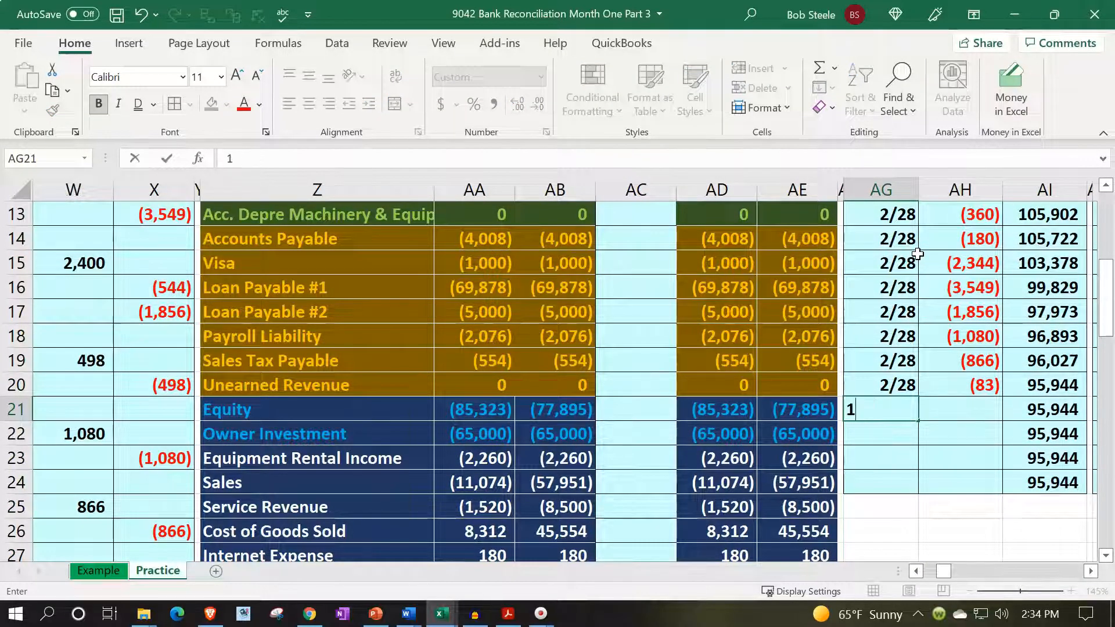
pyautogui.press('Tab')
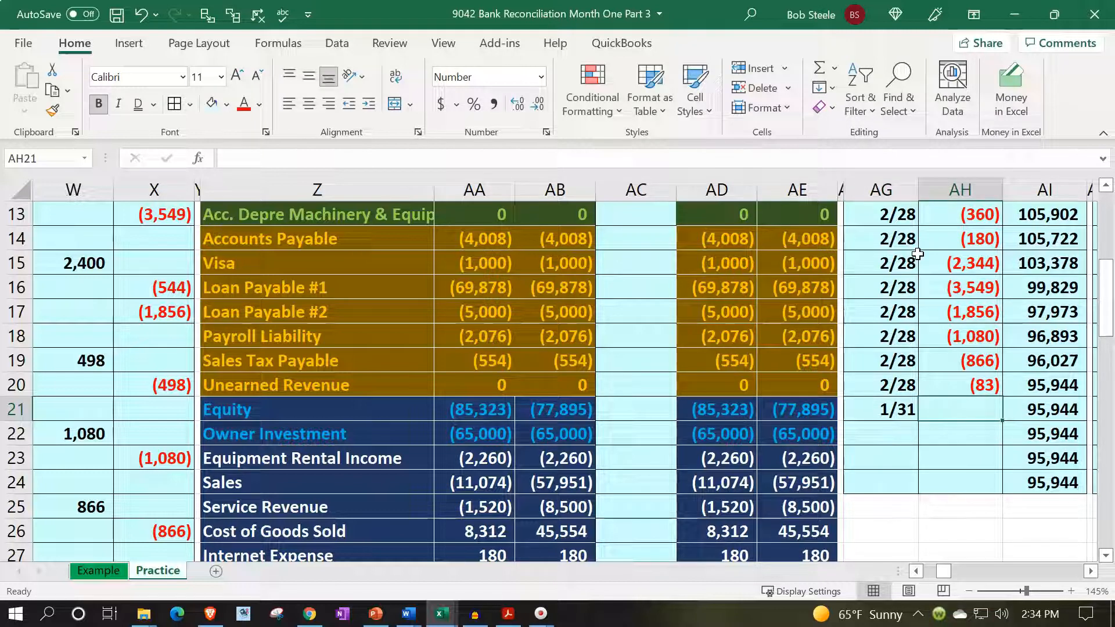
# Link the Checking ledger entry in AH21 to the 150 Checking credit of the Misc. Expense journal entry in X32.
pyautogui.write('=')
pyautogui.press('Left')
pyautogui.press('Left')
pyautogui.press('Left')
pyautogui.press('Left')
pyautogui.press('Left')
pyautogui.press('Left')
pyautogui.press('Left')
pyautogui.press('Left')
pyautogui.press('Left')
pyautogui.press('Left')
pyautogui.press('Left')
pyautogui.press('Left')
pyautogui.press('Left')
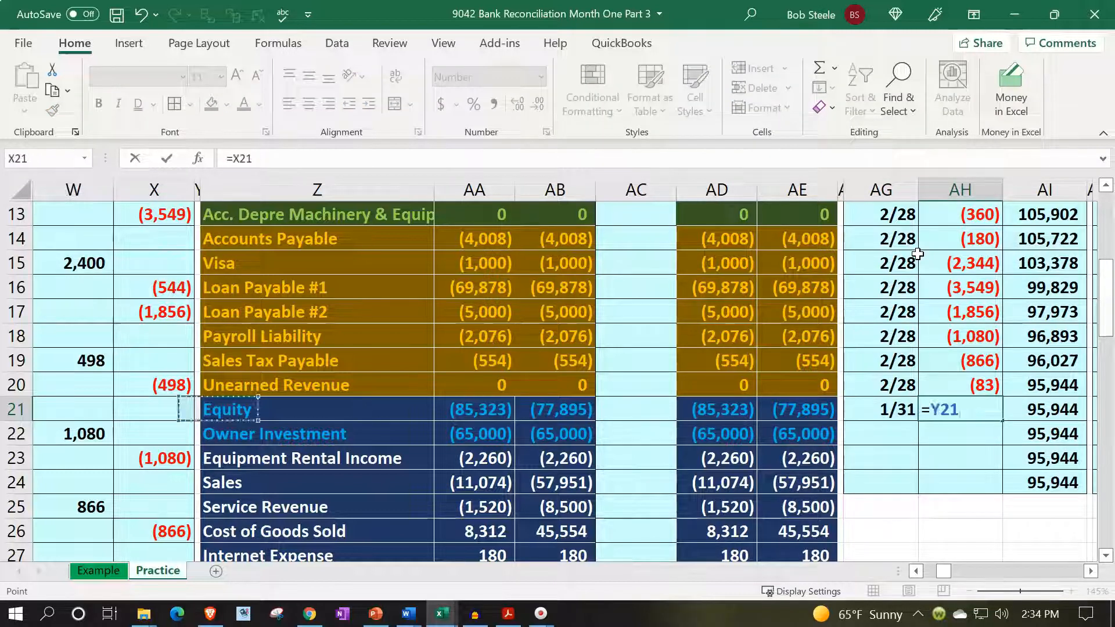
pyautogui.press('Down')
pyautogui.press('Down')
pyautogui.press('Down')
pyautogui.press('Down')
pyautogui.press('Down')
pyautogui.press('Down')
pyautogui.press('Down')
pyautogui.press('Down')
pyautogui.press('Down')
pyautogui.press('Down')
pyautogui.press('Down')
pyautogui.press('Down')
pyautogui.press('Down')
pyautogui.press('Down')
pyautogui.press('Down')
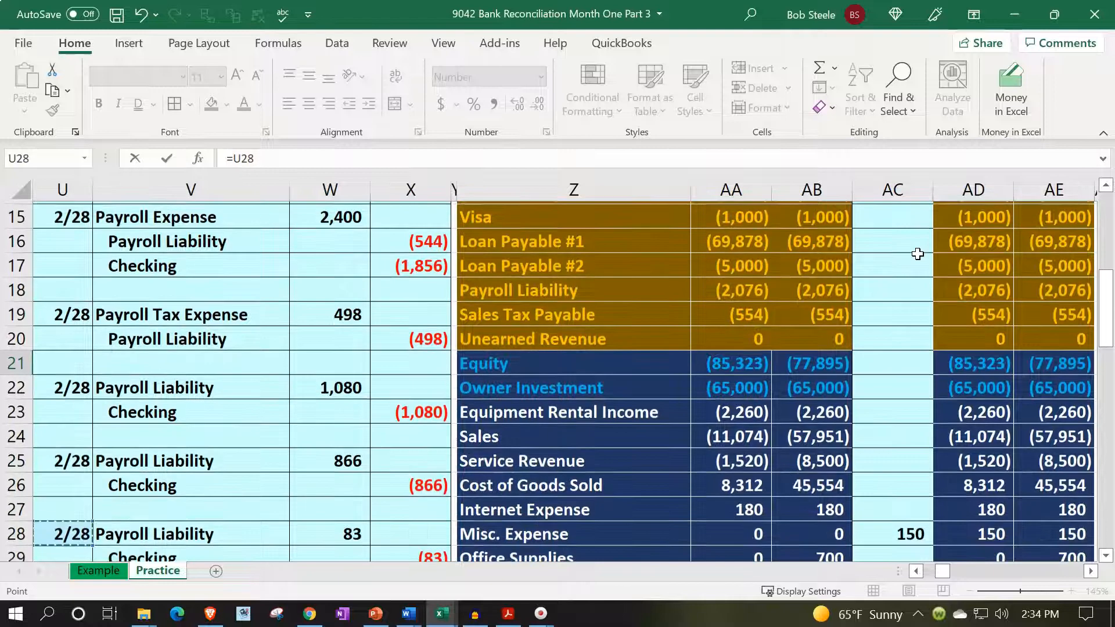
pyautogui.press('Down')
pyautogui.press('Up')
pyautogui.press('Right')
pyautogui.press('Right')
pyautogui.press('Up')
pyautogui.press('Up')
pyautogui.press('Up')
pyautogui.press('Up')
pyautogui.press('Right')
pyautogui.press('Return')
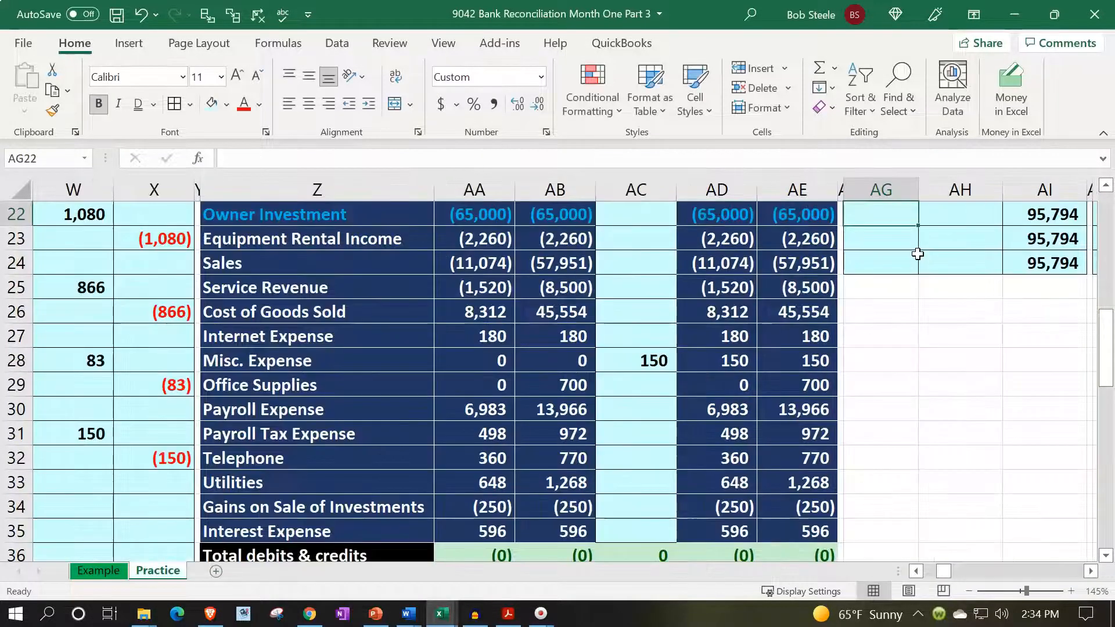
pyautogui.press('Up')
pyautogui.press('Right')
pyautogui.press('Right')
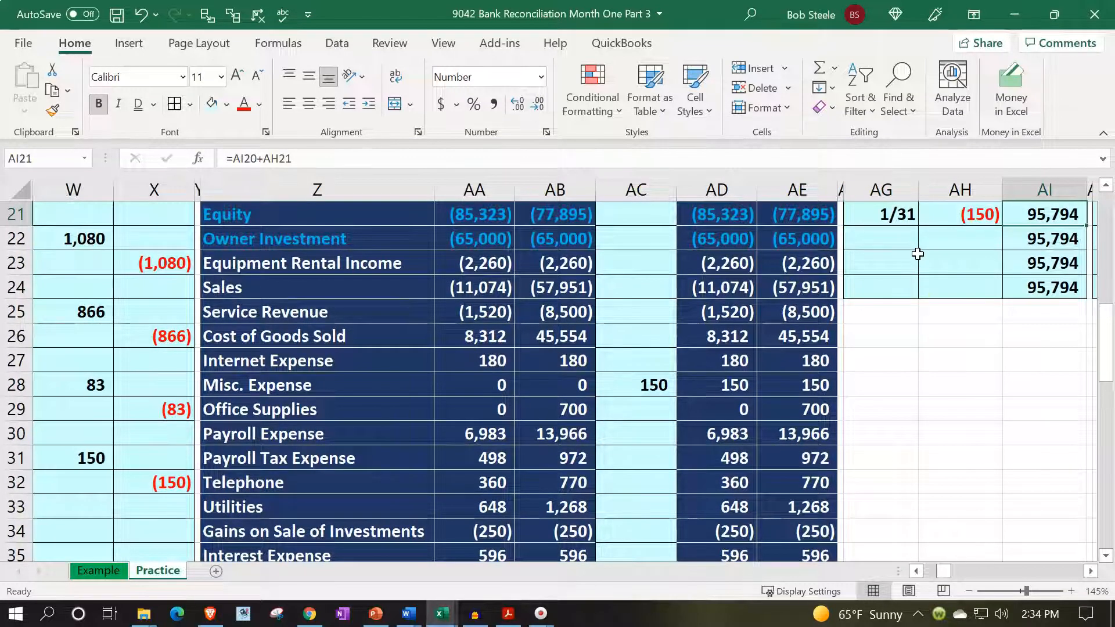
pyautogui.scroll(7, 827, 383)
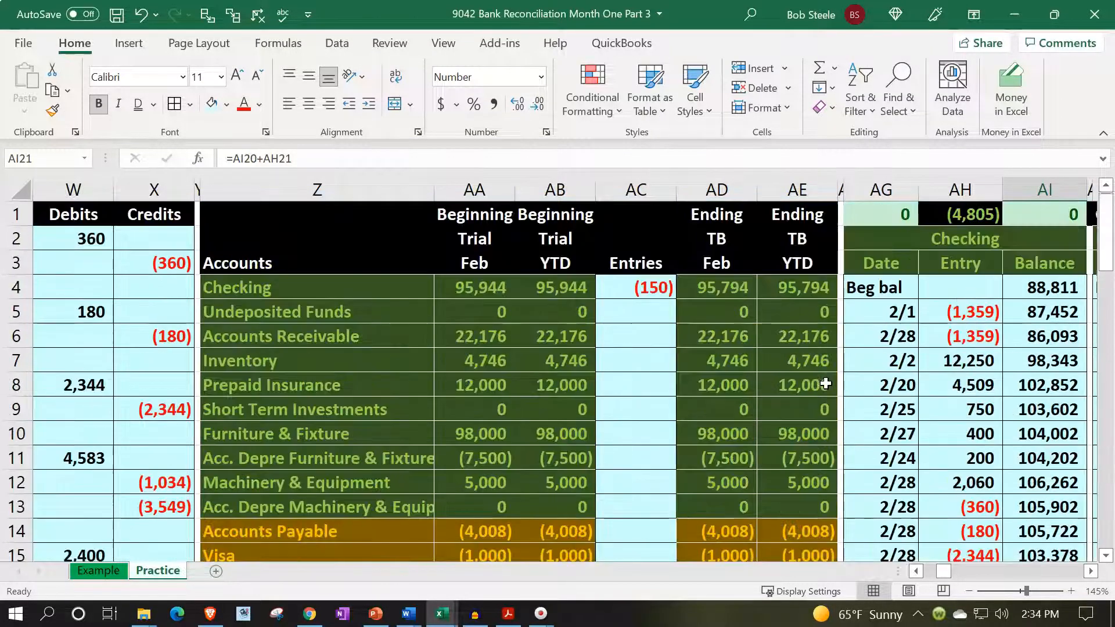
# Start a new journal entry below the Misc. Expense entry by entering the date 2/28 in U34.
pyautogui.click(786, 285)
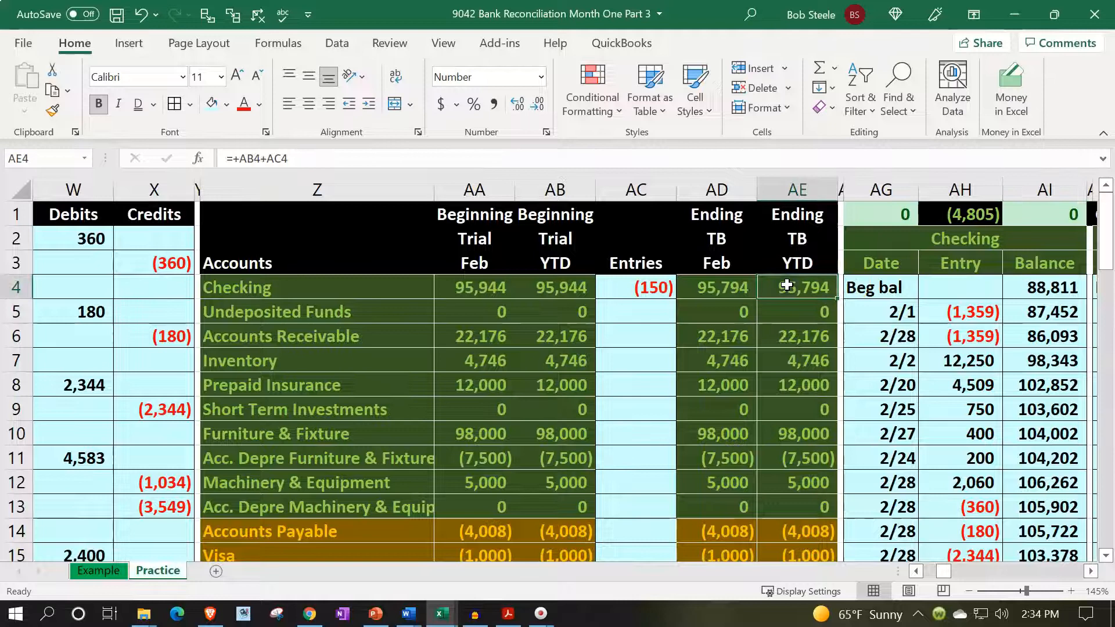
pyautogui.press('Left')
pyautogui.press('Left')
pyautogui.press('Left')
pyautogui.press('Left')
pyautogui.press('Left')
pyautogui.press('Left')
pyautogui.press('Left')
pyautogui.press('Left')
pyautogui.press('Left')
pyautogui.press('Left')
pyautogui.press('Down')
pyautogui.press('Down')
pyautogui.press('Down')
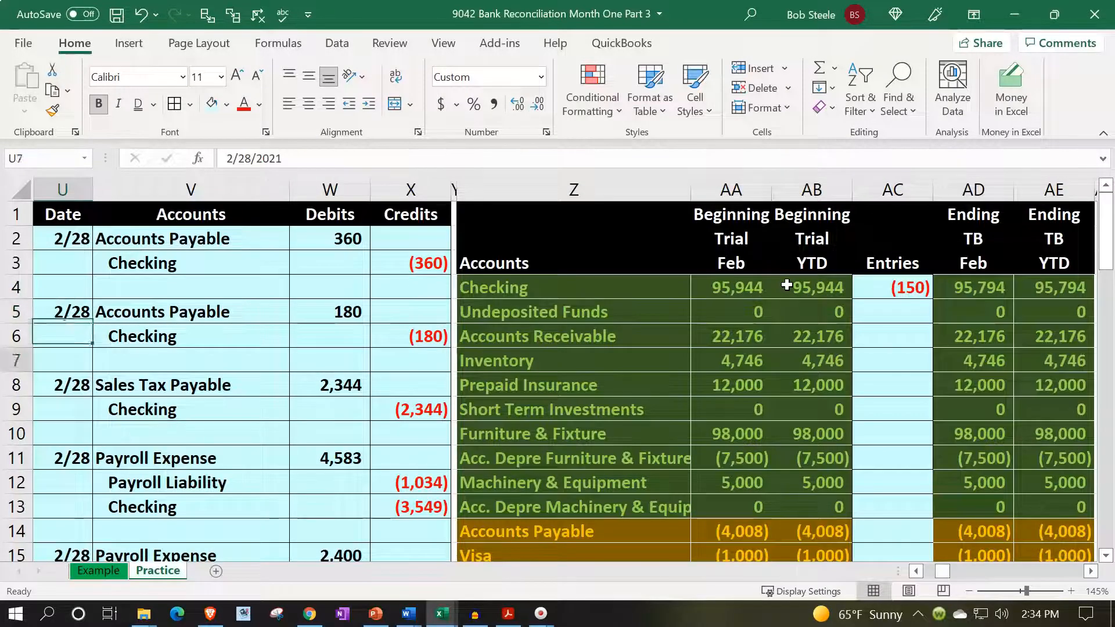
pyautogui.press('Down')
pyautogui.press('Down')
pyautogui.press('Down')
pyautogui.press('Down')
pyautogui.press('Down')
pyautogui.press('Down')
pyautogui.press('Down')
pyautogui.press('Down')
pyautogui.press('Down')
pyautogui.press('Down')
pyautogui.press('Down')
pyautogui.press('Down')
pyautogui.press('Down')
pyautogui.press('Down')
pyautogui.press('Down')
pyautogui.press('Down')
pyautogui.press('Down')
pyautogui.press('Down')
pyautogui.press('Down')
pyautogui.press('Down')
pyautogui.press('Up')
pyautogui.write('2/')
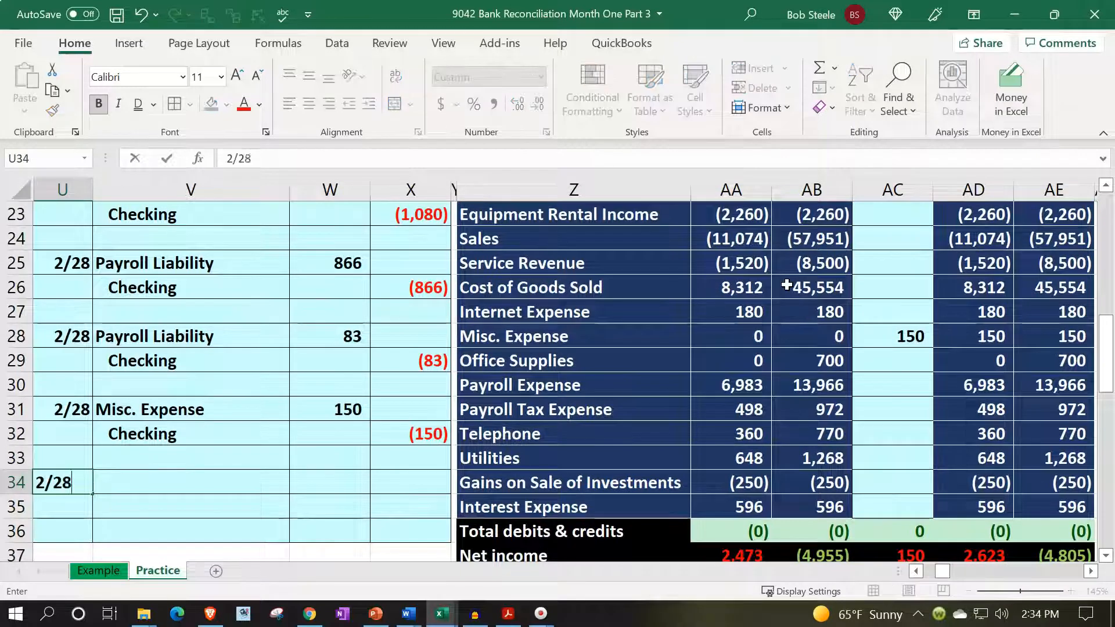
pyautogui.press('Return')
pyautogui.press('Right')
pyautogui.press('Up')
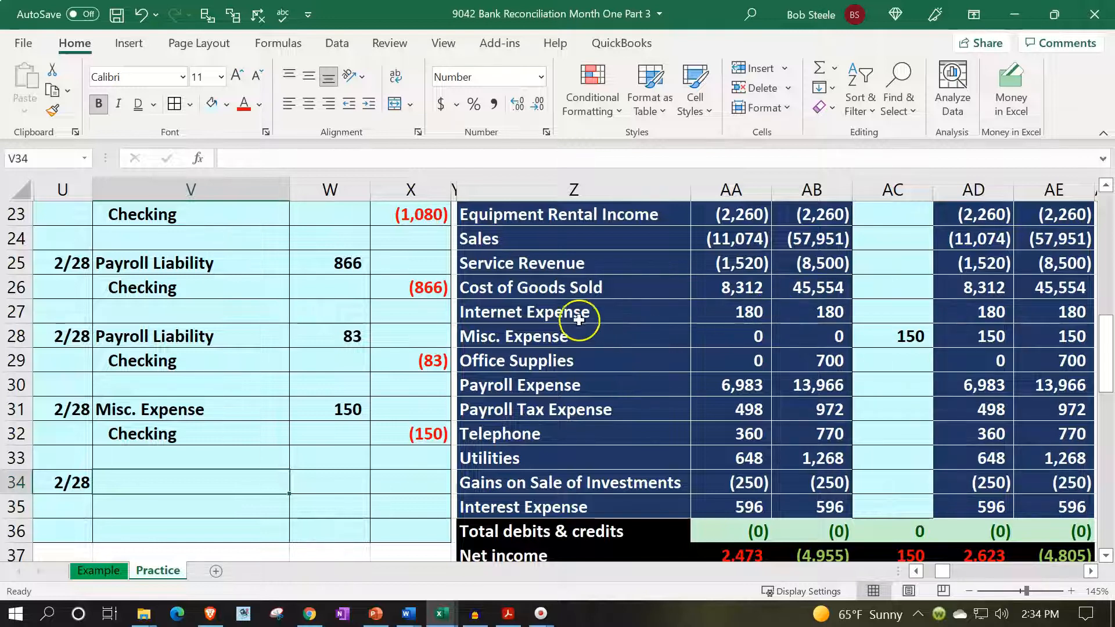
# Check the bank service charges on the January bank statement and insert blank trial balance cells above Internet Expense in Z27:AE27, shifting the rest down.
pyautogui.moveTo(513, 310); pyautogui.dragTo(1036, 315)
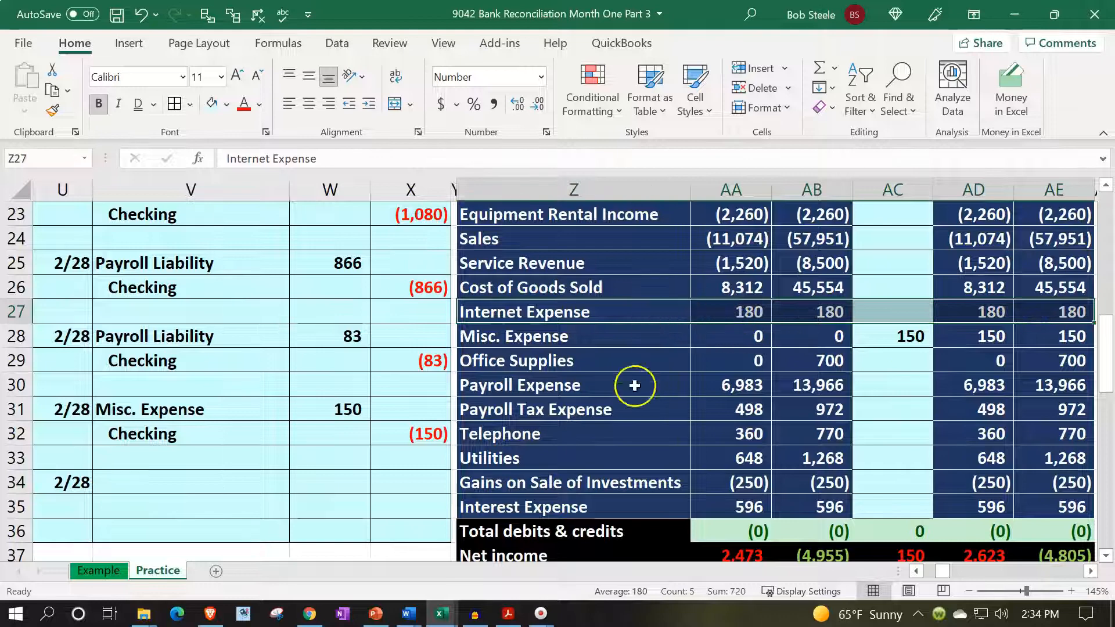
pyautogui.click(509, 616)
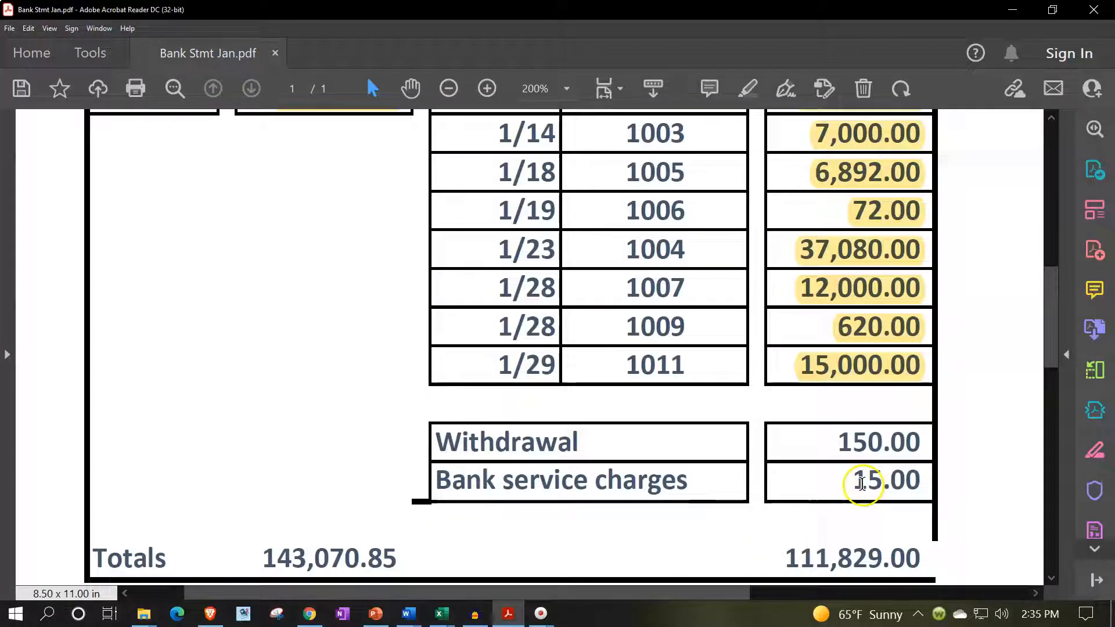
pyautogui.click(508, 612)
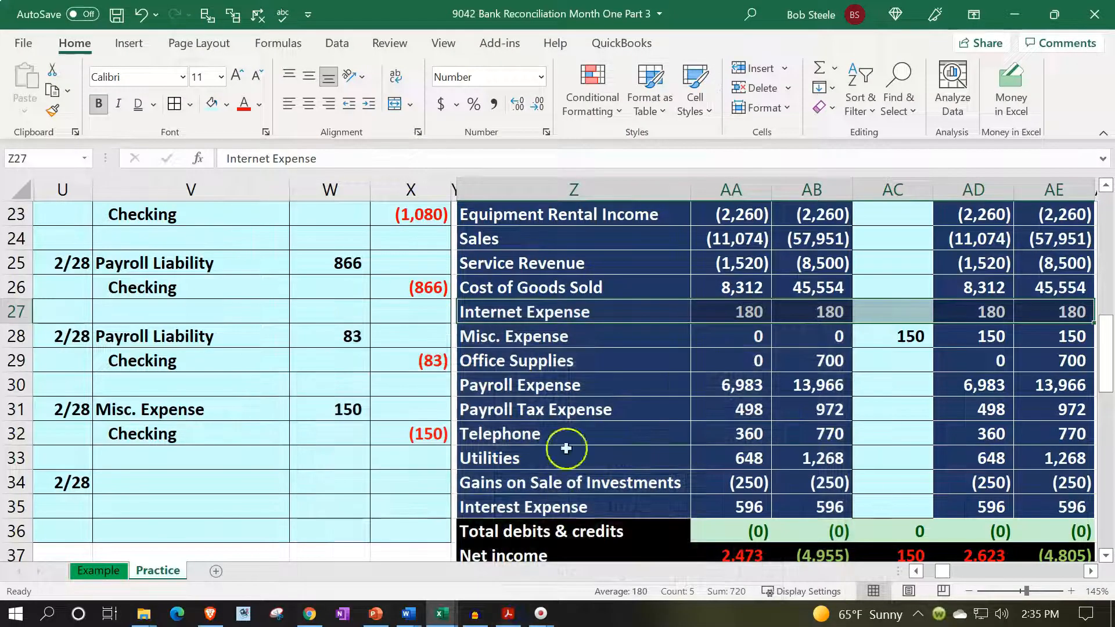
pyautogui.rightClick(580, 312)
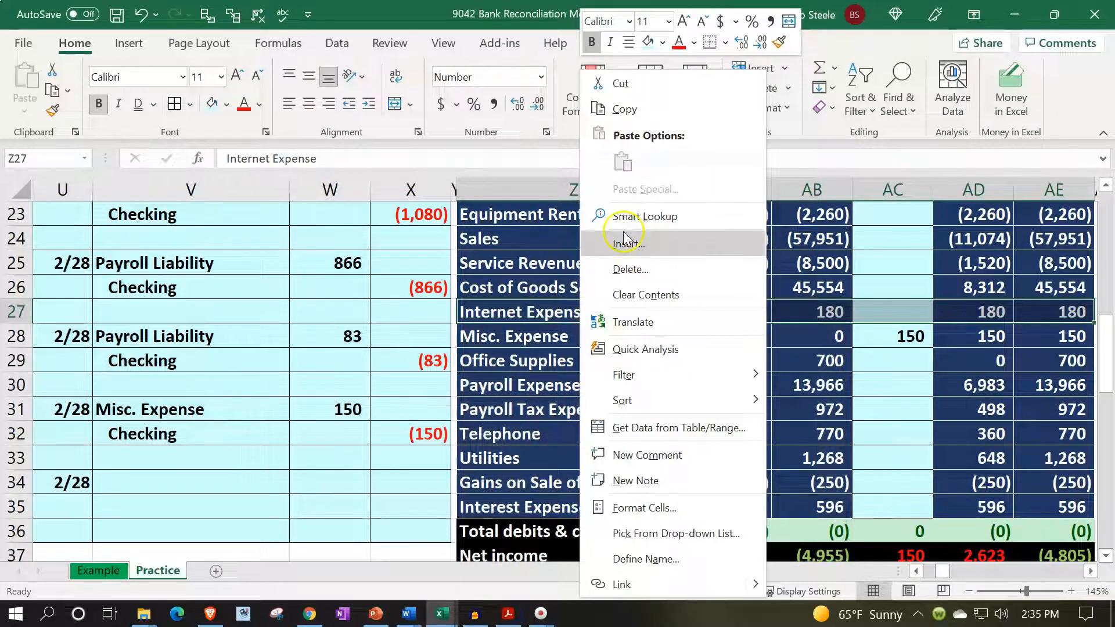
pyautogui.click(620, 238)
pyautogui.click(588, 252)
pyautogui.click(589, 310)
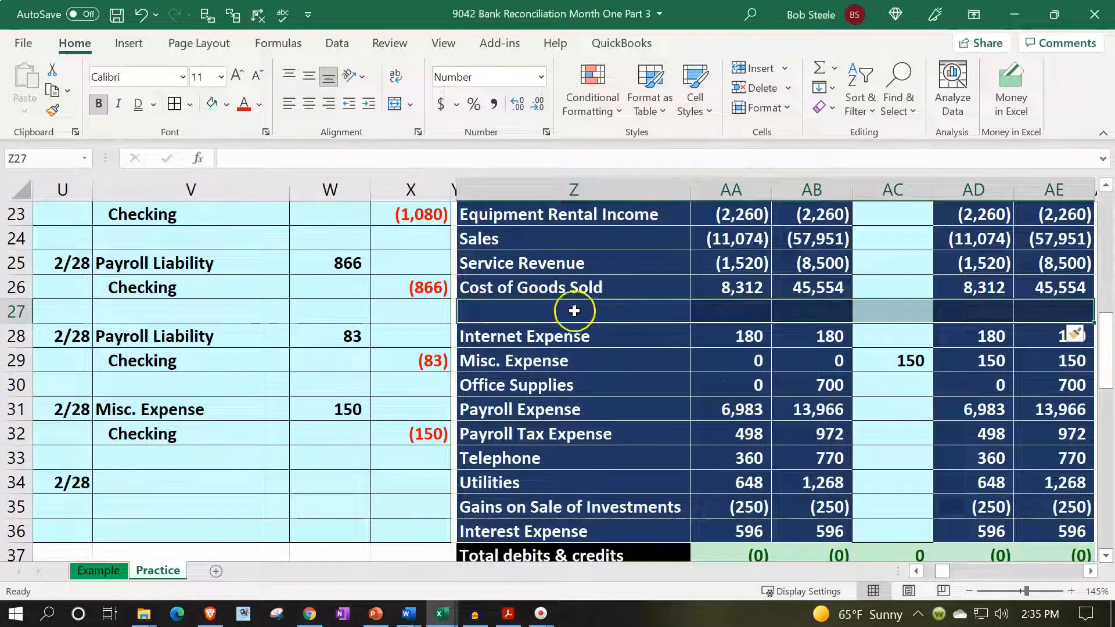
# Add the account Bank Service Charges in Z27 with beginning balances of 0 in AA27 and AB27.
pyautogui.click(574, 311)
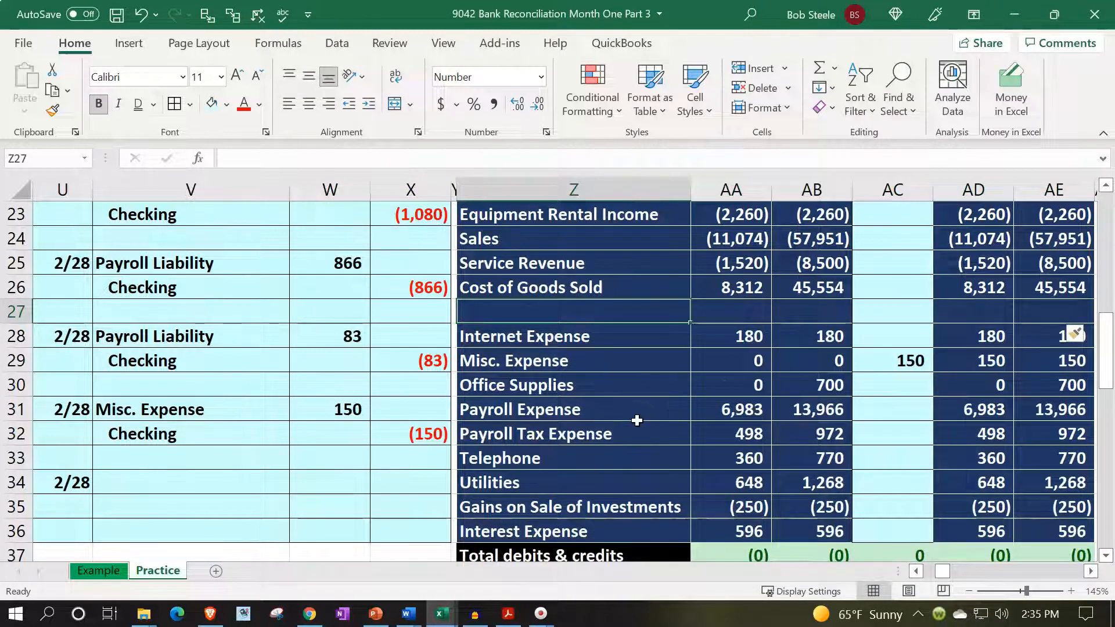
pyautogui.write('Bank se')
pyautogui.press('BackSpace')
pyautogui.press('BackSpace')
pyautogui.write('Service')
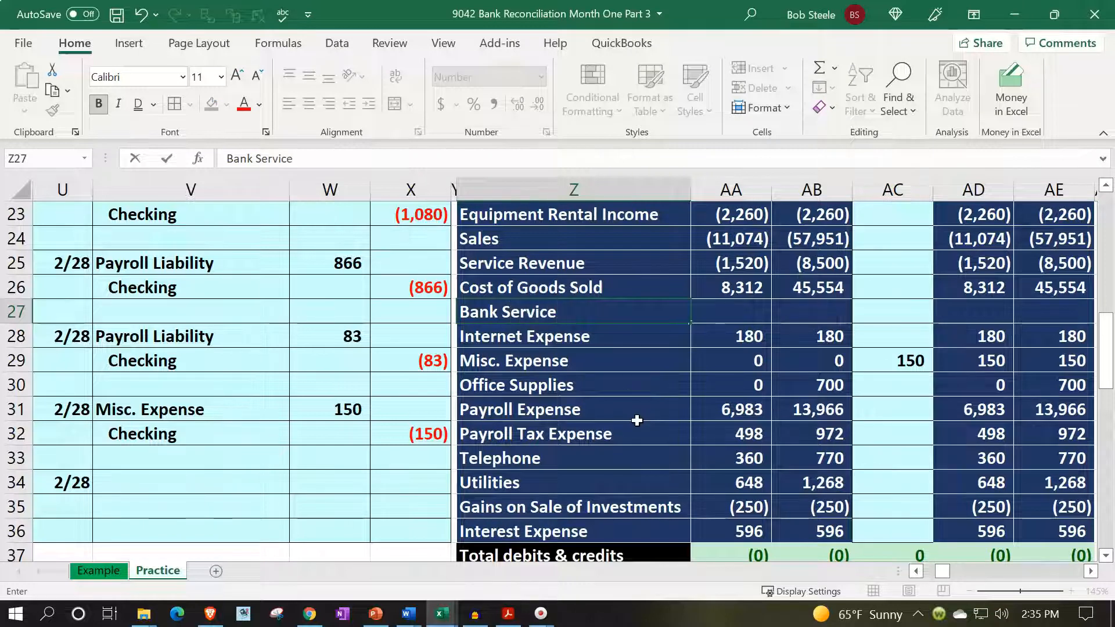
pyautogui.press('Tab')
pyautogui.press('Tab')
pyautogui.press('Tab')
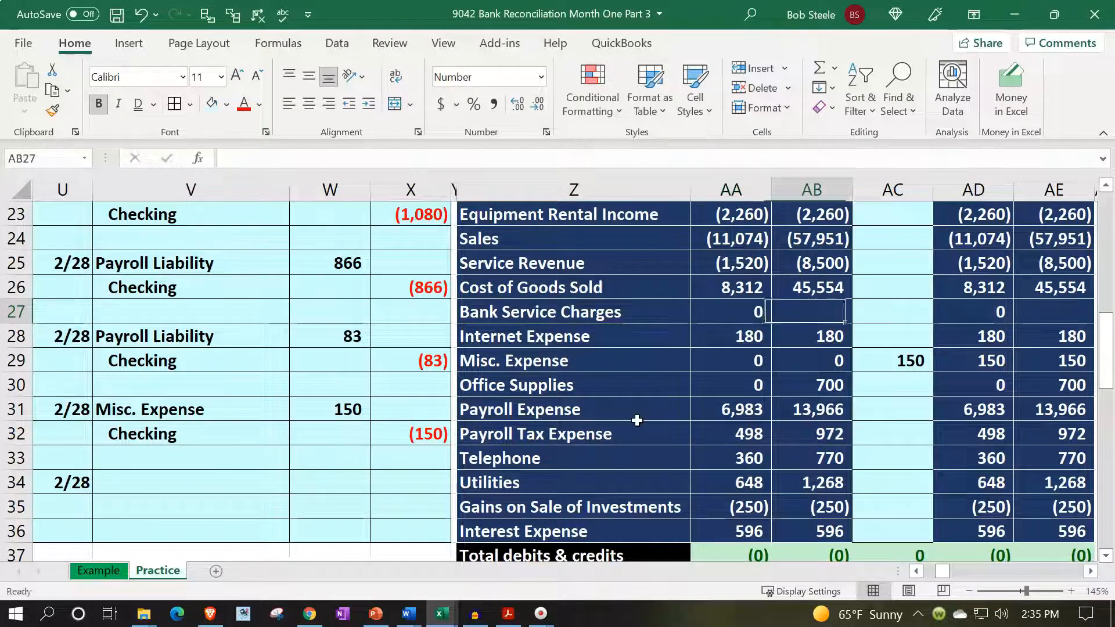
# Link the debit account name in V34 to the Bank Service Charges account in Z27.
pyautogui.press('Left')
pyautogui.press('Left')
pyautogui.press('Left')
pyautogui.press('Left')
pyautogui.press('Down')
pyautogui.press('Down')
pyautogui.press('Down')
pyautogui.press('Down')
pyautogui.press('Down')
pyautogui.press('Down')
pyautogui.press('Down')
pyautogui.press('Left')
pyautogui.press('Left')
pyautogui.press('Left')
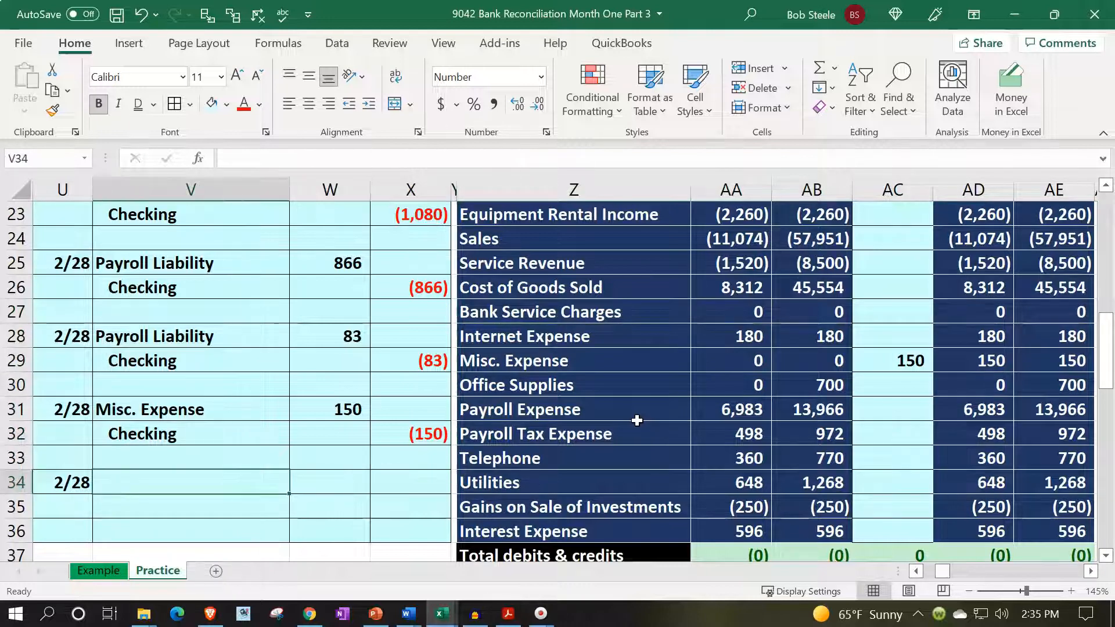
pyautogui.write('=')
pyautogui.press('Right')
pyautogui.press('Right')
pyautogui.press('Right')
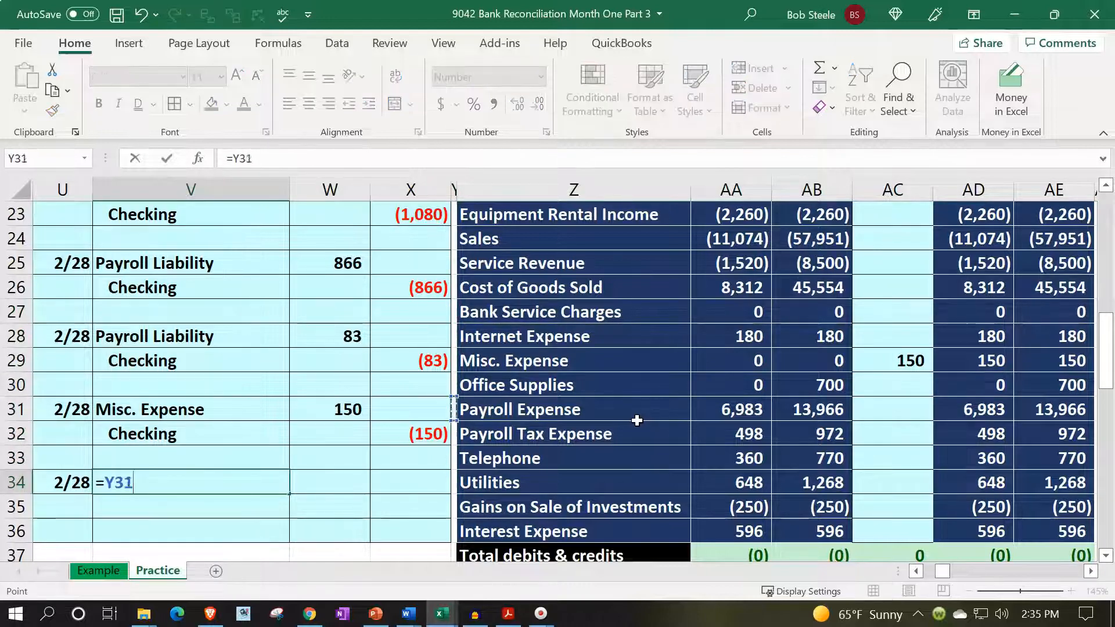
pyautogui.press('Return')
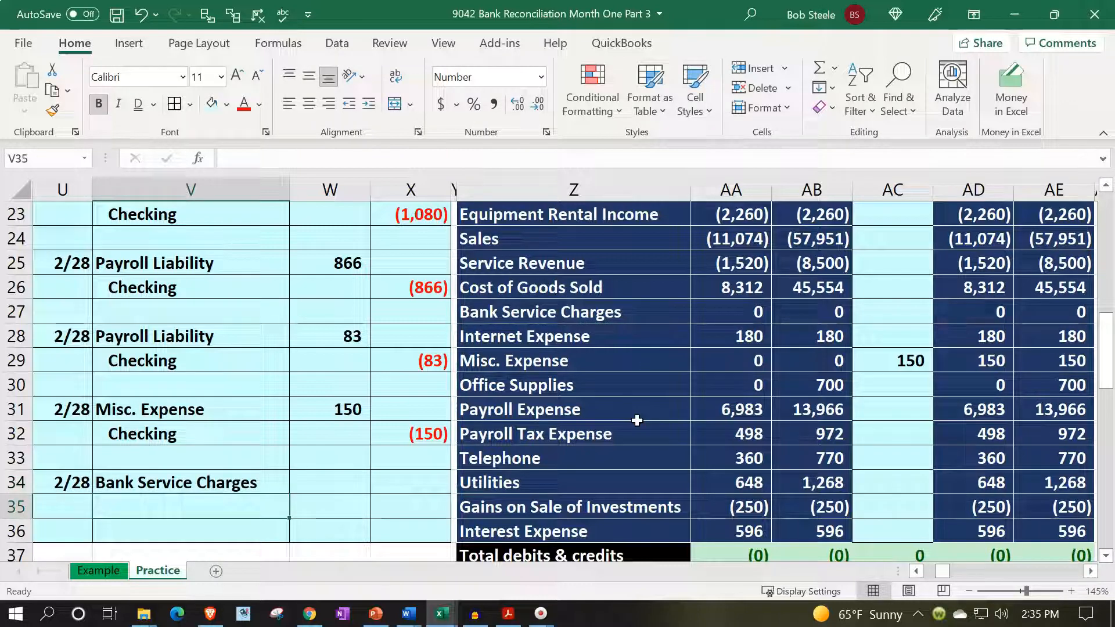
# Link the credit account name in V35 to the Checking account in Z4 and indent it.
pyautogui.write('=')
pyautogui.press('Right')
pyautogui.press('Right')
pyautogui.press('Up')
pyautogui.press('Up')
pyautogui.press('Up')
pyautogui.press('Up')
pyautogui.press('Up')
pyautogui.press('Up')
pyautogui.press('Up')
pyautogui.press('Up')
pyautogui.press('Up')
pyautogui.press('Up')
pyautogui.press('Up')
pyautogui.press('Up')
pyautogui.press('Up')
pyautogui.press('Up')
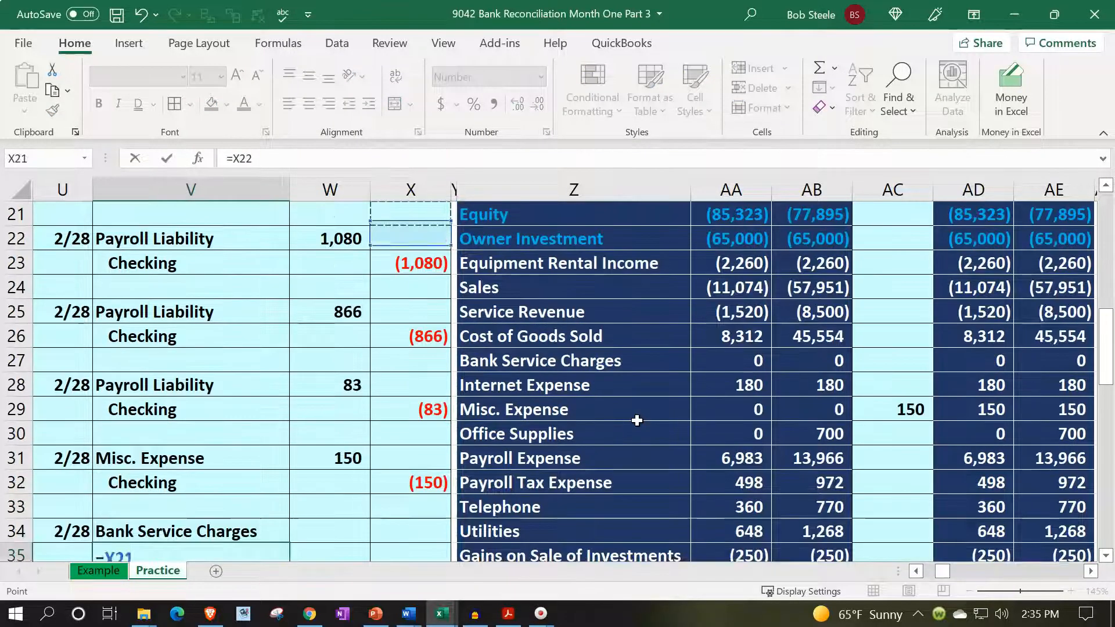
pyautogui.press('Up')
pyautogui.press('Up')
pyautogui.press('Up')
pyautogui.press('Up')
pyautogui.press('Up')
pyautogui.press('Up')
pyautogui.press('Up')
pyautogui.press('Up')
pyautogui.press('Up')
pyautogui.press('Up')
pyautogui.press('Up')
pyautogui.press('Up')
pyautogui.press('Up')
pyautogui.press('Up')
pyautogui.press('Up')
pyautogui.press('Up')
pyautogui.press('Up')
pyautogui.press('Up')
pyautogui.press('Up')
pyautogui.press('Up')
pyautogui.press('Down')
pyautogui.press('Down')
pyautogui.press('Down')
pyautogui.press('Right')
pyautogui.press('Right')
pyautogui.hotkey('ctrl', 'Return')
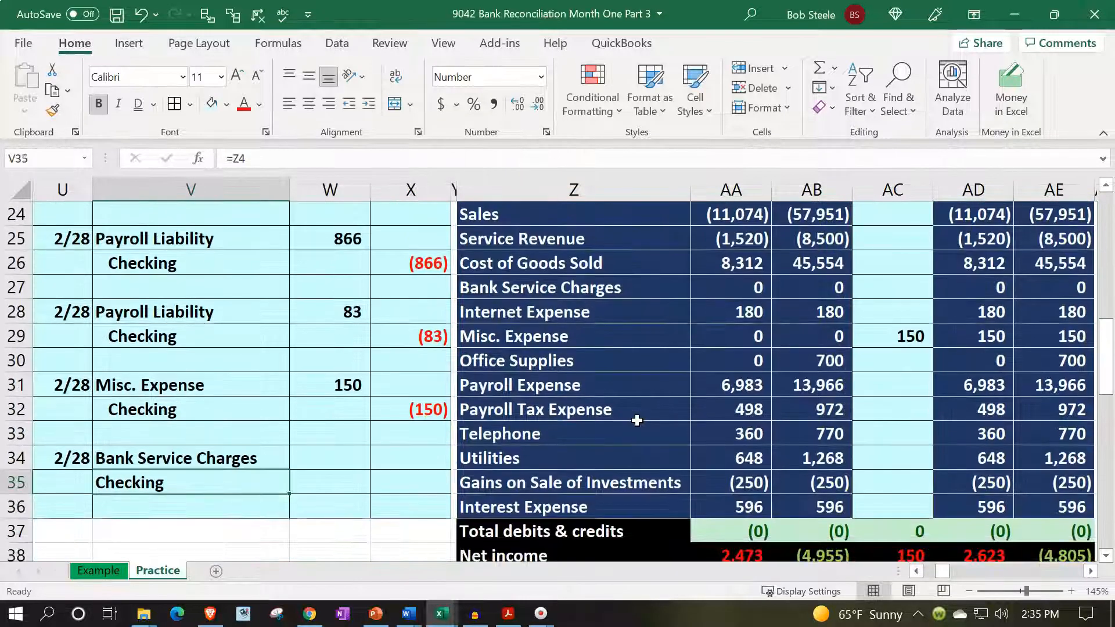
pyautogui.click(367, 104)
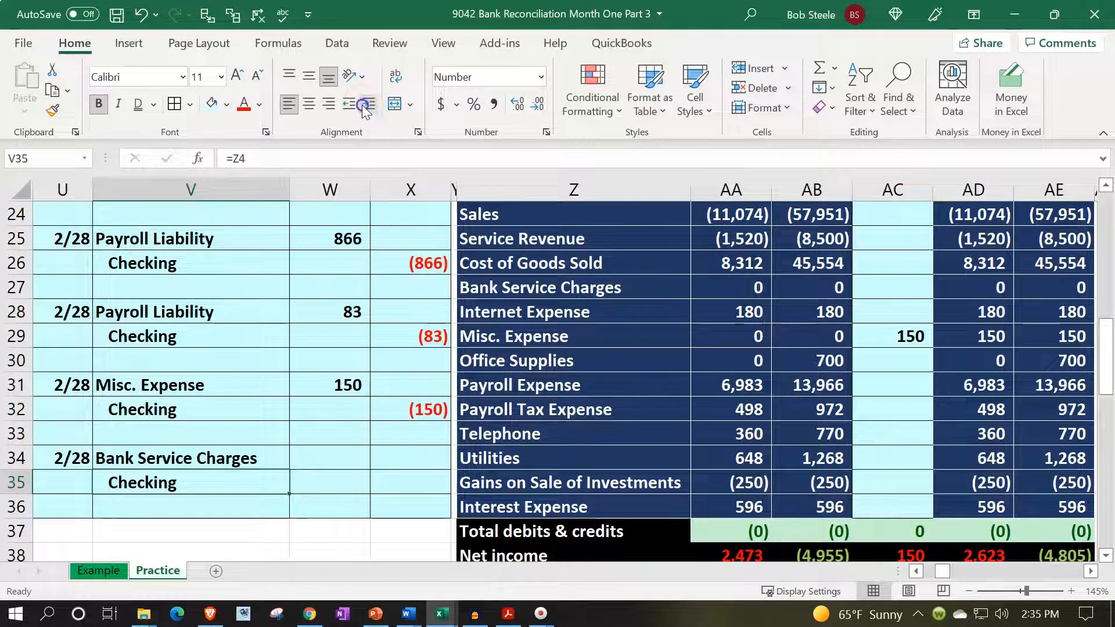
pyautogui.press('Right')
pyautogui.press('Right')
pyautogui.press('Right')
pyautogui.press('Right')
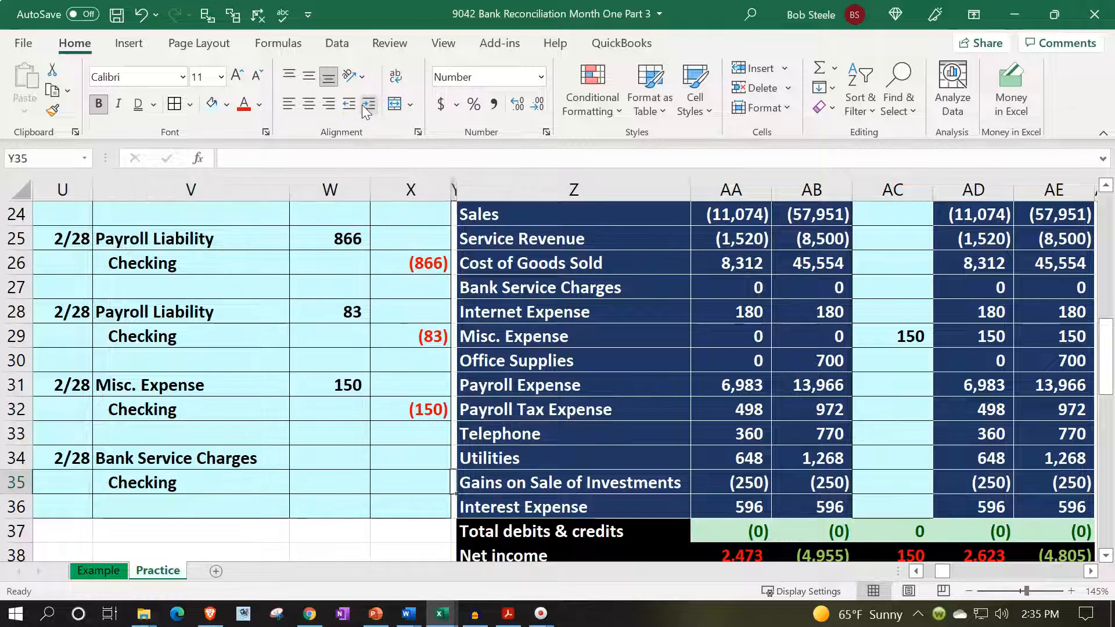
pyautogui.press('Up')
pyautogui.press('Up')
pyautogui.press('Up')
pyautogui.press('Up')
pyautogui.press('Up')
pyautogui.press('Up')
pyautogui.press('Up')
pyautogui.press('Up')
pyautogui.press('Right')
pyautogui.press('Right')
pyautogui.press('Right')
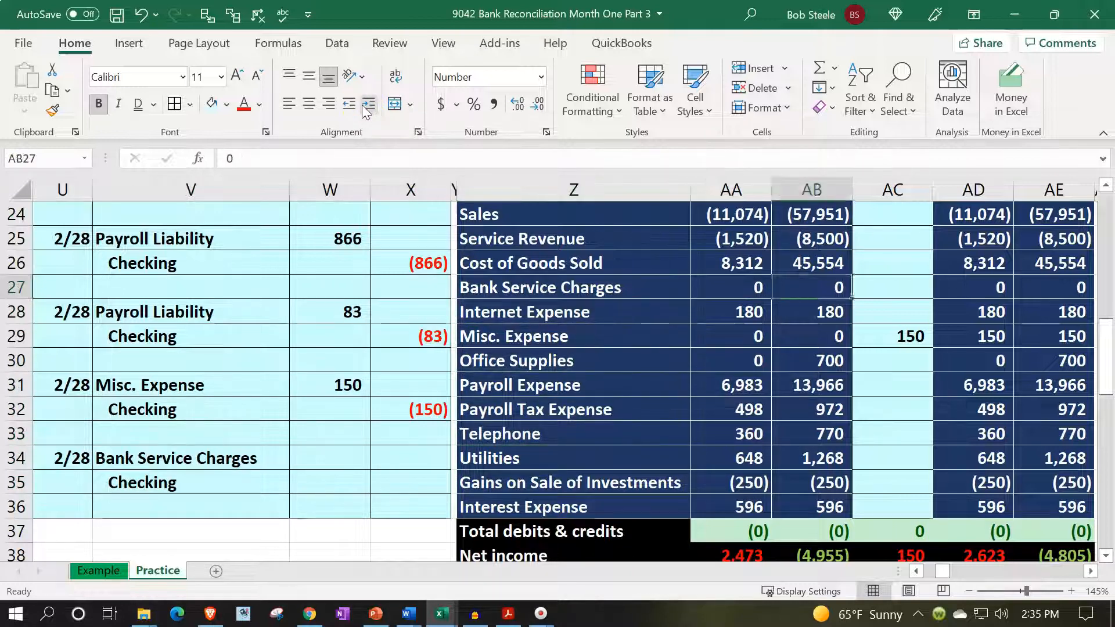
pyautogui.write('=')
pyautogui.press('Down')
pyautogui.press('Down')
pyautogui.press('Down')
pyautogui.press('Down')
pyautogui.press('Left')
pyautogui.press('Left')
pyautogui.press('Left')
pyautogui.press('Left')
pyautogui.press('BackSpace')
pyautogui.press('BackSpace')
pyautogui.press('Escape')
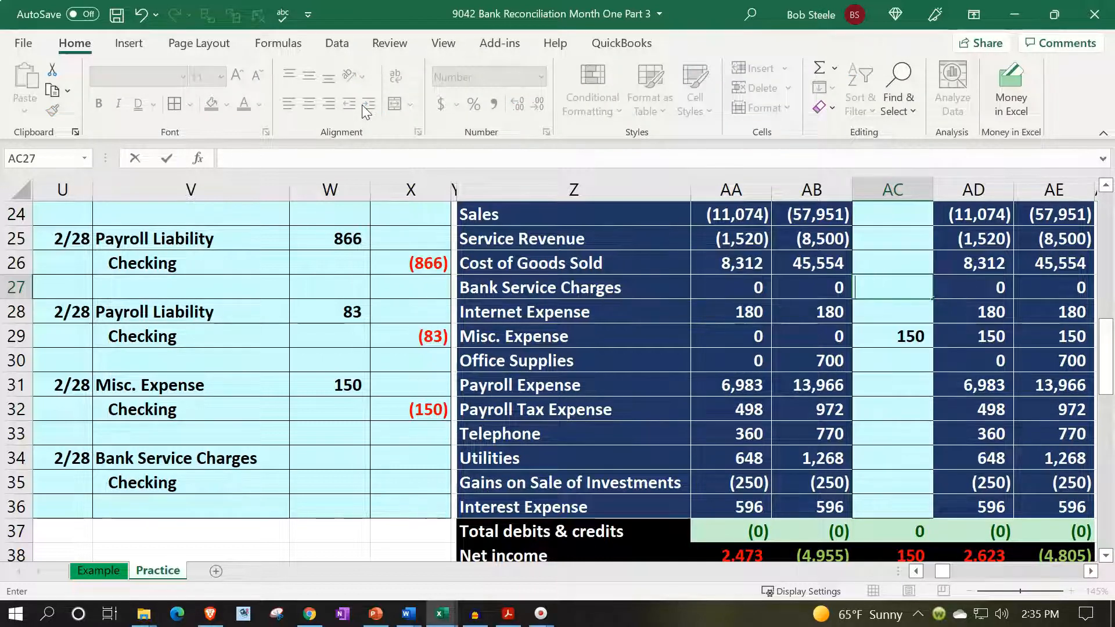
# Enter a debit of 15 in W34 and the credit -W34 in X35, and check the amount against the bank statement.
pyautogui.press('Down')
pyautogui.press('Down')
pyautogui.press('Down')
pyautogui.press('Down')
pyautogui.press('Left')
pyautogui.press('Left')
pyautogui.press('Left')
pyautogui.press('Left')
pyautogui.press('Left')
pyautogui.press('Left')
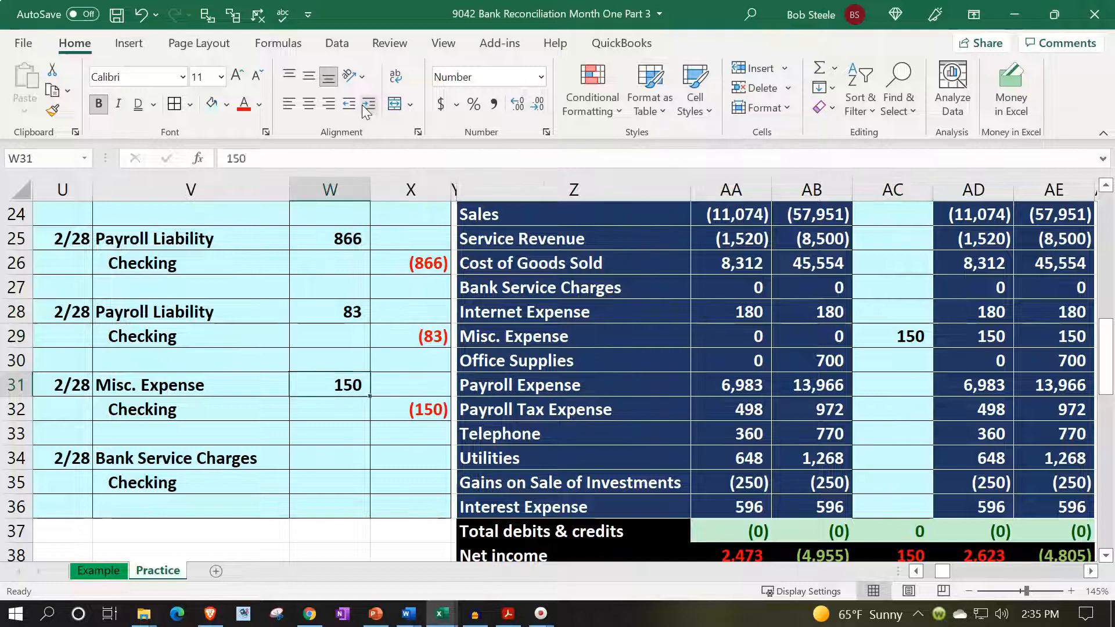
pyautogui.press('Down')
pyautogui.press('Down')
pyautogui.press('Down')
pyautogui.write('150')
pyautogui.press('BackSpace')
pyautogui.press('Return')
pyautogui.press('Right')
pyautogui.write('-')
pyautogui.press('Left')
pyautogui.press('Up')
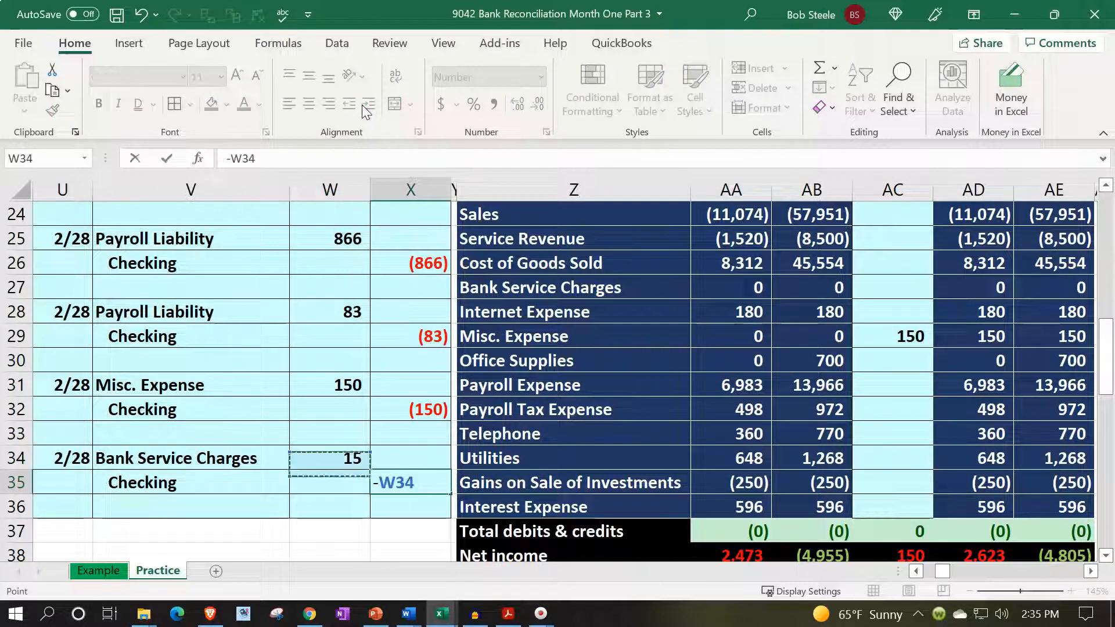
pyautogui.press('Return')
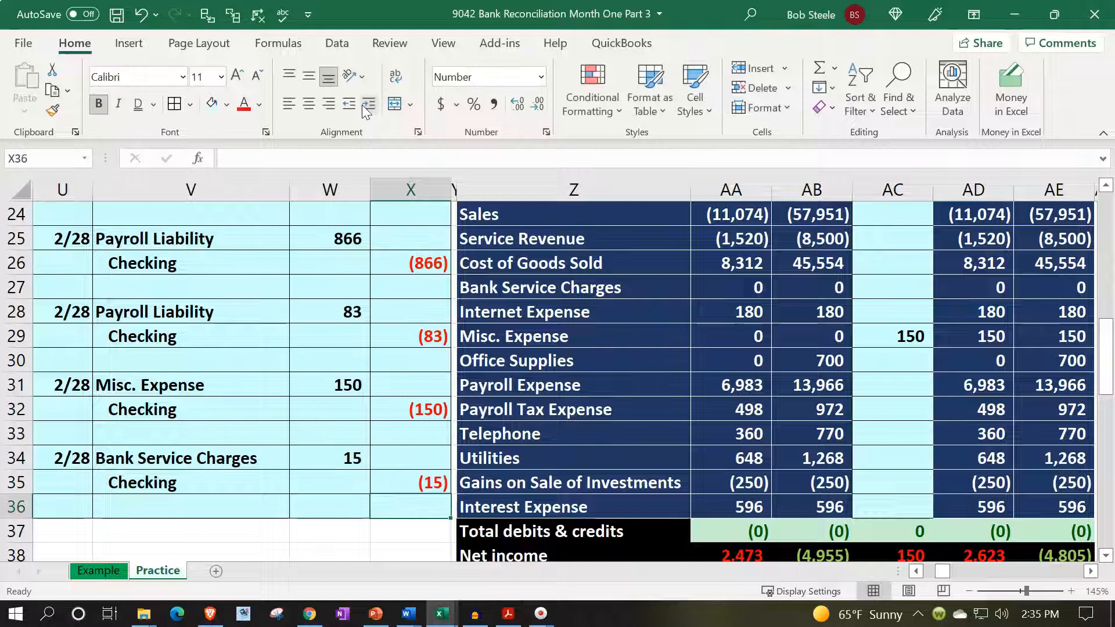
pyautogui.click(508, 614)
pyautogui.hotkey('alt', 'Tab')
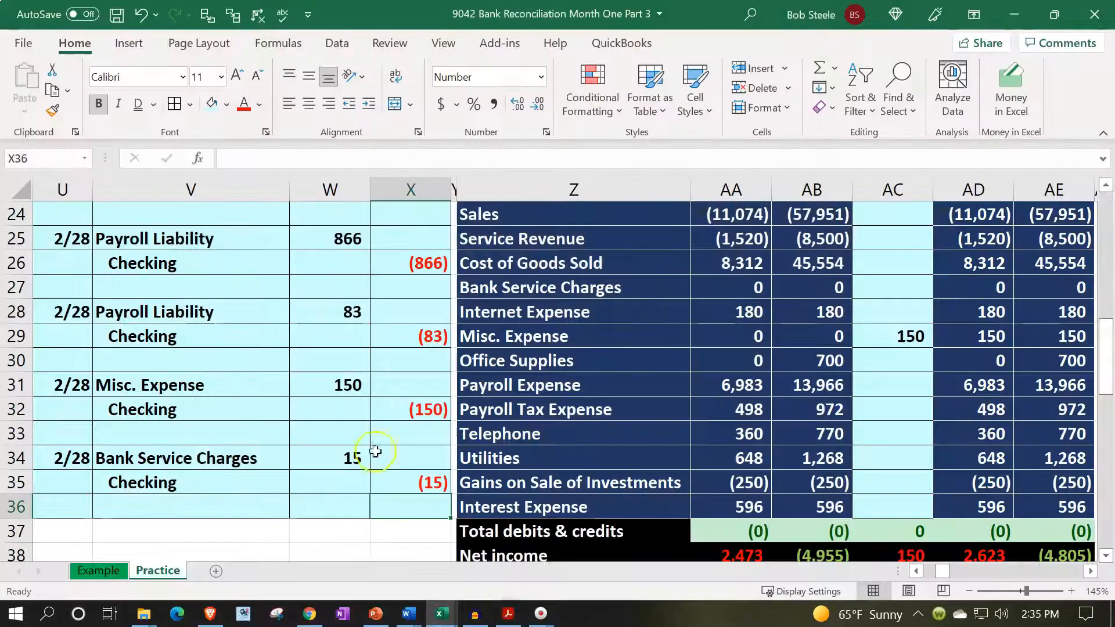
# Post the Bank Service Charges debit to the trial balance by linking AC27 in the Entries column to W34.
pyautogui.moveTo(267, 450); pyautogui.dragTo(309, 451)
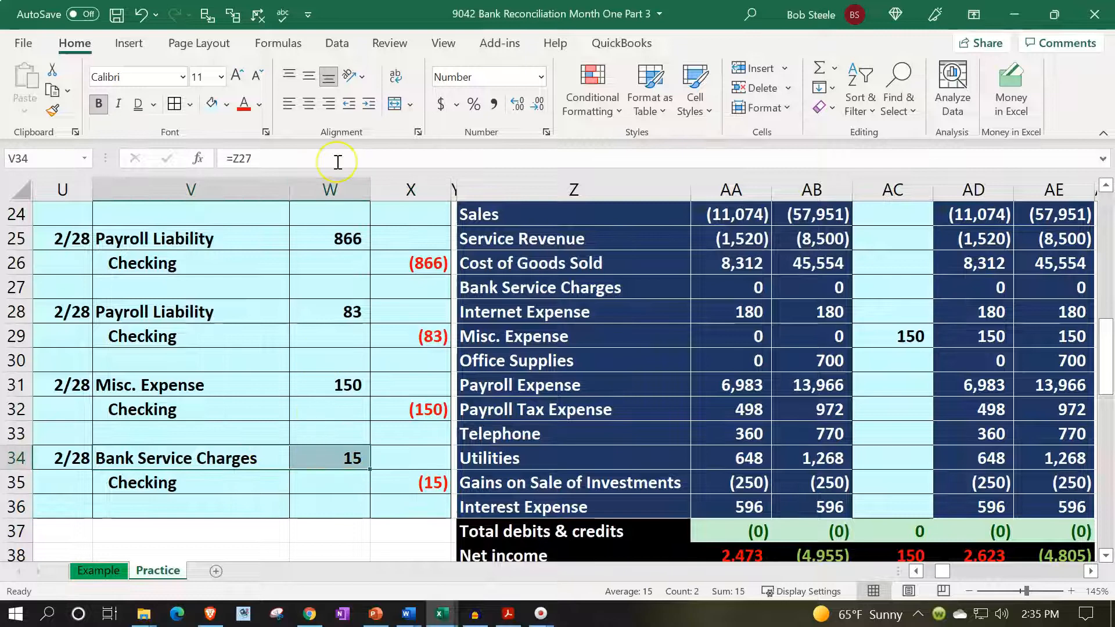
pyautogui.press('Right')
pyautogui.press('Right')
pyautogui.press('Right')
pyautogui.press('Up')
pyautogui.press('Up')
pyautogui.press('Up')
pyautogui.press('Up')
pyautogui.press('Up')
pyautogui.press('Up')
pyautogui.press('Up')
pyautogui.press('Right')
pyautogui.press('Right')
pyautogui.press('Right')
pyautogui.press('Right')
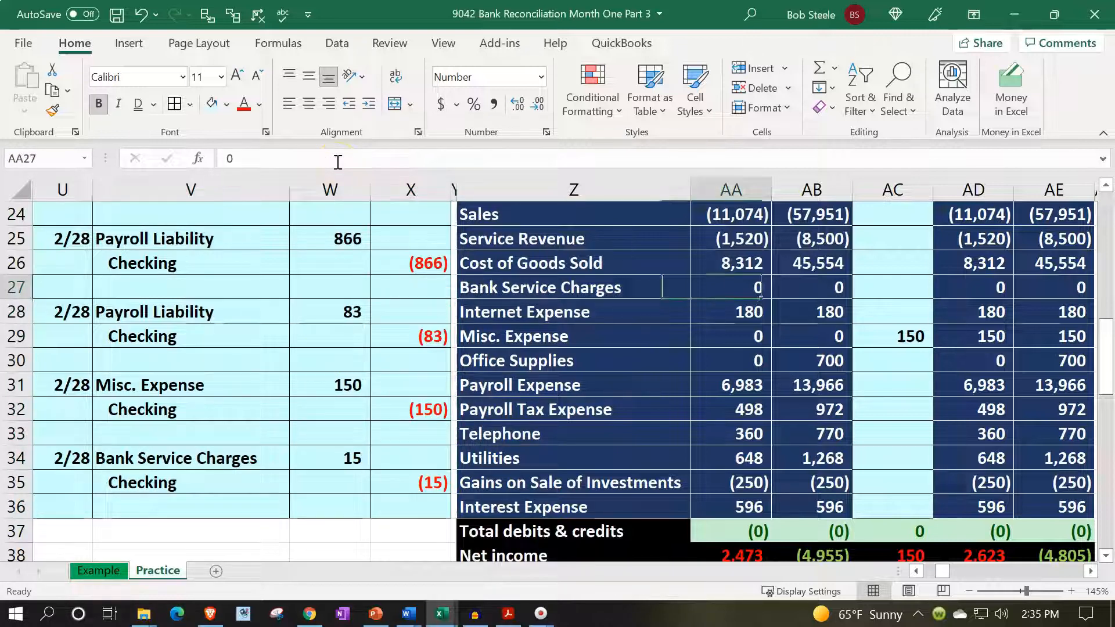
pyautogui.write('=')
pyautogui.press('Down')
pyautogui.press('Down')
pyautogui.press('Down')
pyautogui.press('Down')
pyautogui.press('Down')
pyautogui.press('Down')
pyautogui.press('Left')
pyautogui.press('Left')
pyautogui.press('Left')
pyautogui.press('Left')
pyautogui.press('Left')
pyautogui.press('Left')
pyautogui.press('Down')
pyautogui.press('Return')
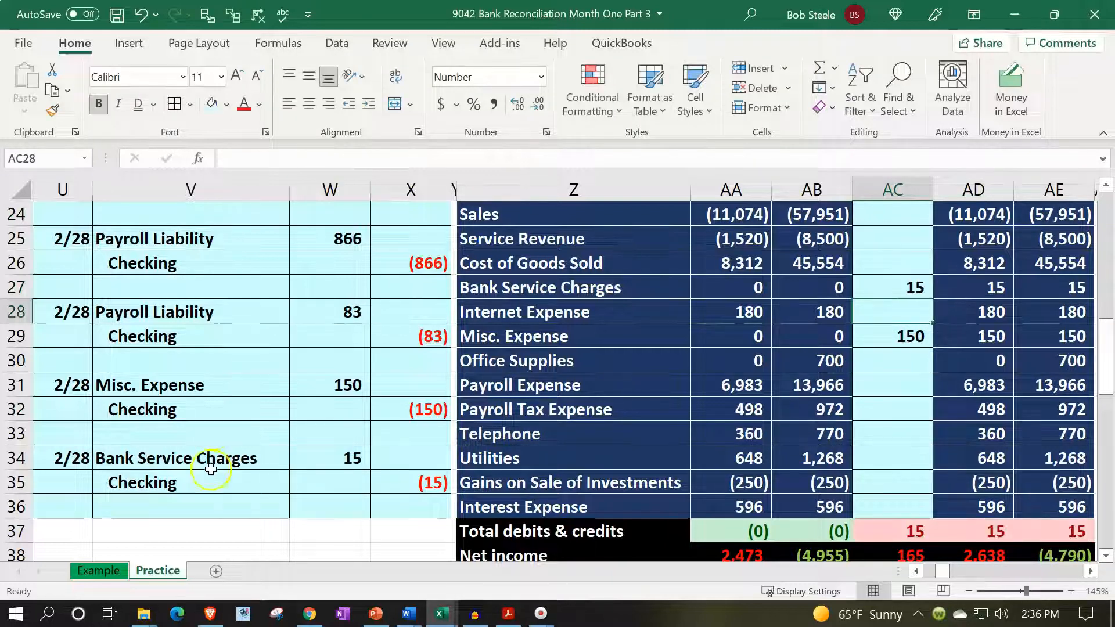
# Post the Checking credit by adding X35 to the existing X32 link in AC4, and check the trial balance totals.
pyautogui.moveTo(210, 471); pyautogui.dragTo(427, 480)
pyautogui.scroll(8, 741, 373)
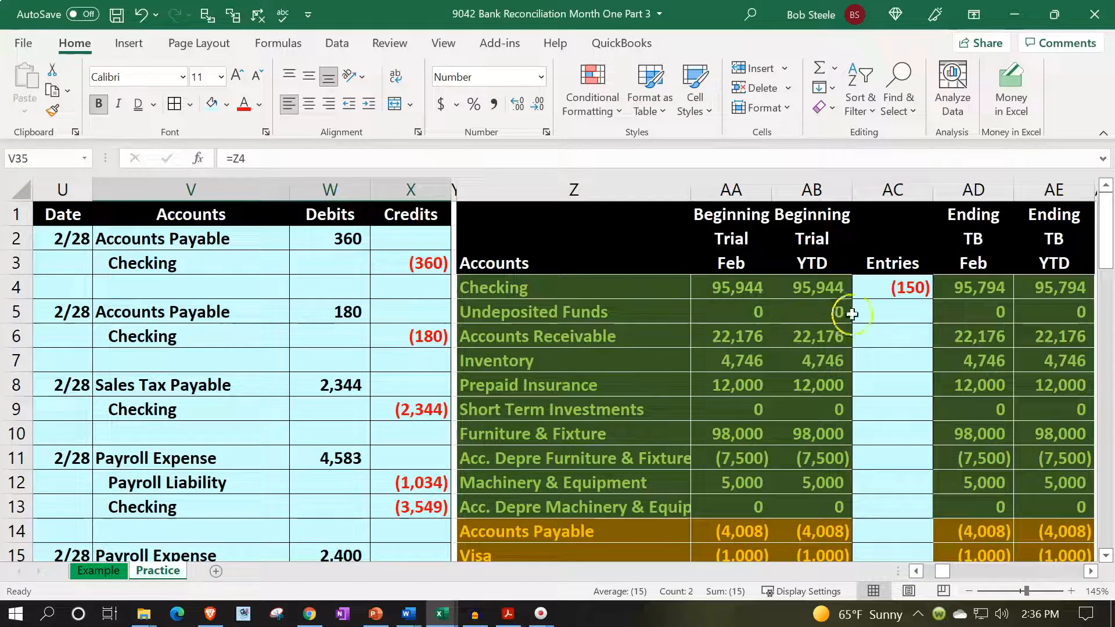
pyautogui.click(894, 287)
pyautogui.doubleClick(896, 285)
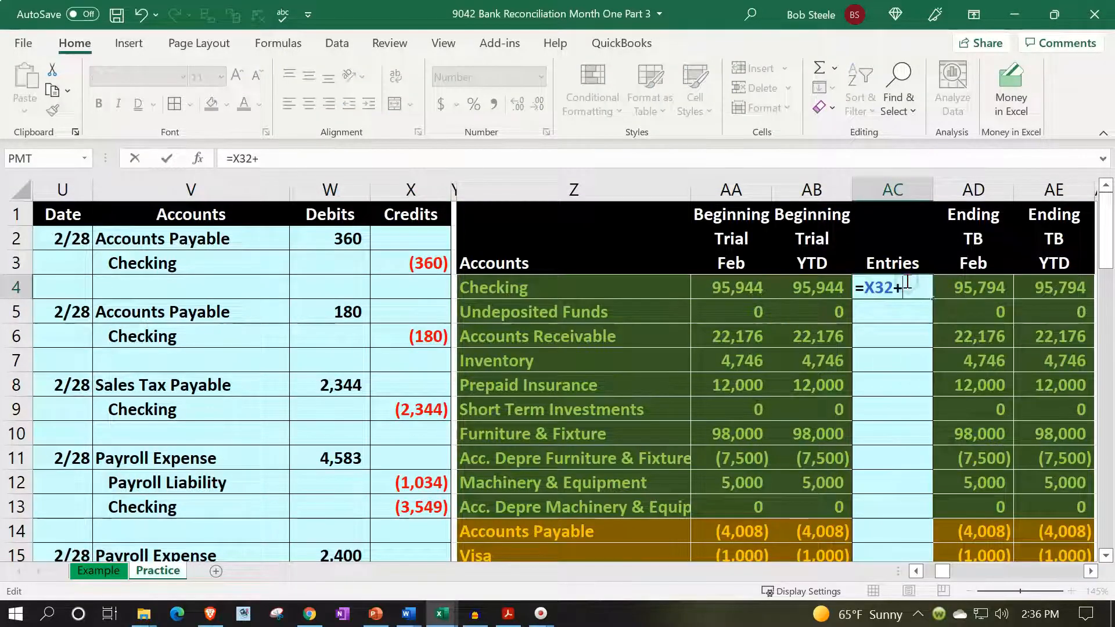
pyautogui.write('+')
pyautogui.click(765, 507)
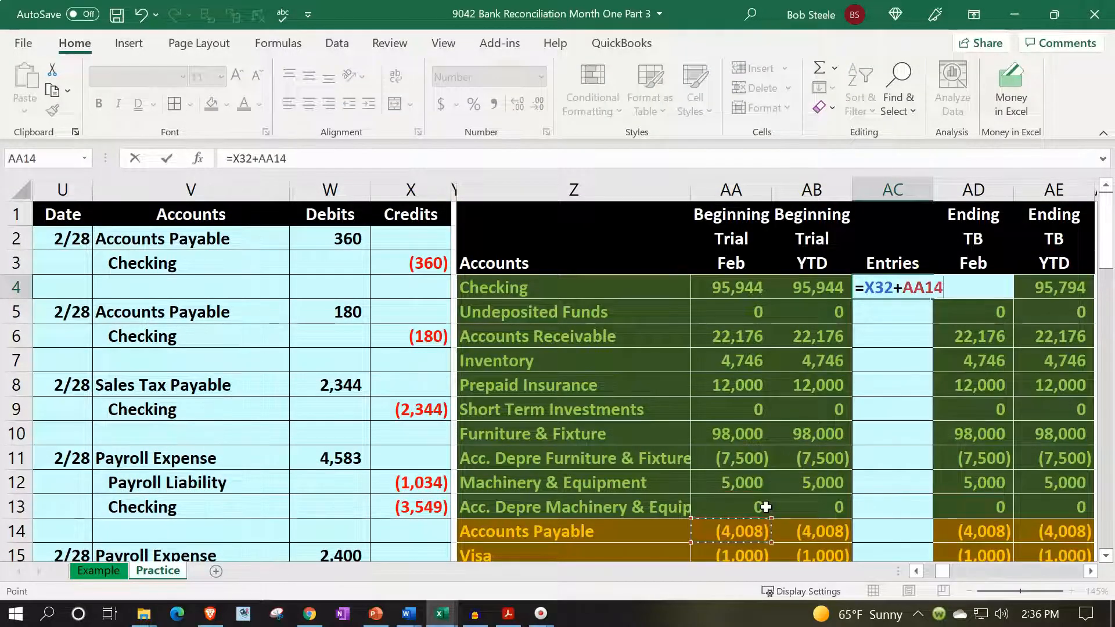
pyautogui.press('Down')
pyautogui.press('Down')
pyautogui.press('Down')
pyautogui.press('Down')
pyautogui.press('Down')
pyautogui.press('Down')
pyautogui.press('Down')
pyautogui.press('Down')
pyautogui.press('Down')
pyautogui.press('Down')
pyautogui.press('Down')
pyautogui.press('Down')
pyautogui.press('Down')
pyautogui.press('Down')
pyautogui.press('Down')
pyautogui.press('Down')
pyautogui.press('Down')
pyautogui.press('Down')
pyautogui.press('Down')
pyautogui.press('Left')
pyautogui.press('Left')
pyautogui.press('Down')
pyautogui.press('Down')
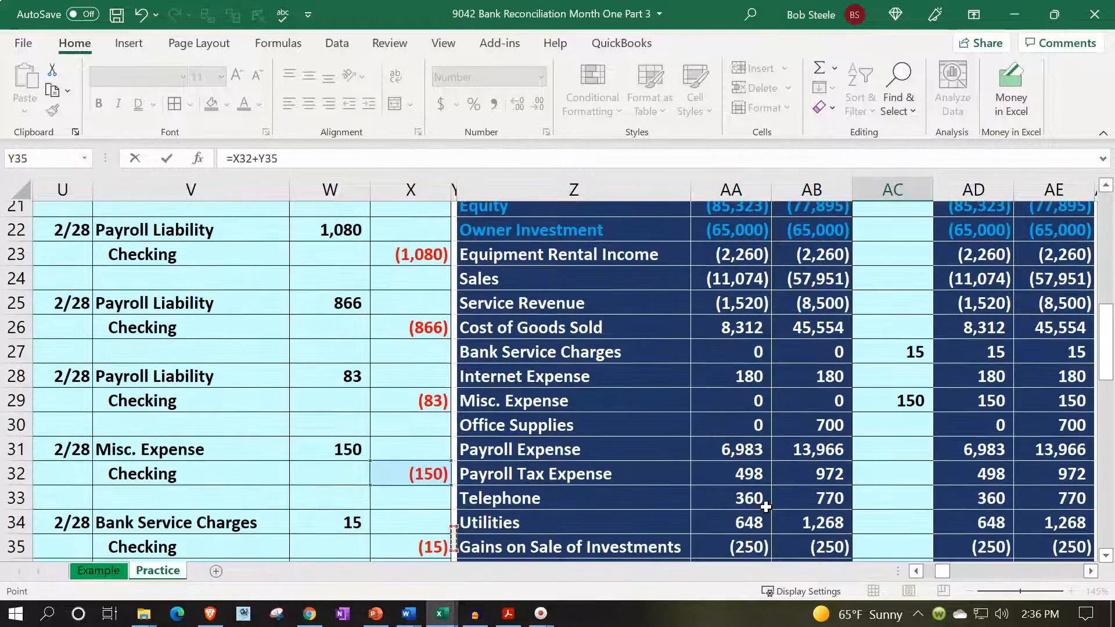
pyautogui.press('Down')
pyautogui.press('Down')
pyautogui.press('Left')
pyautogui.press('Up')
pyautogui.press('Up')
pyautogui.press('Return')
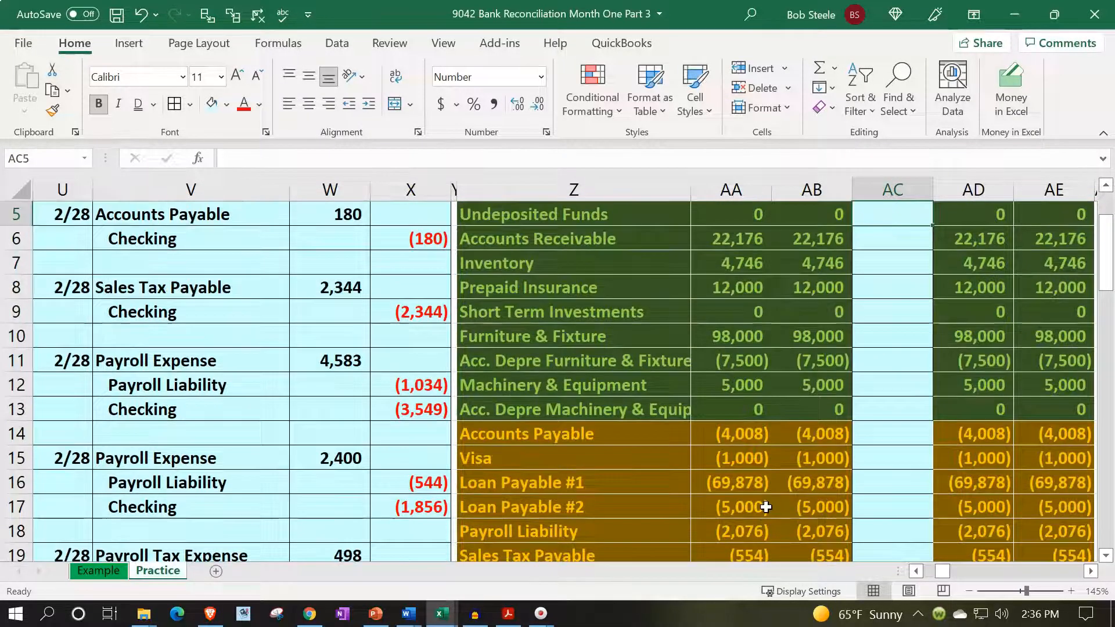
pyautogui.scroll(-7, 891, 498)
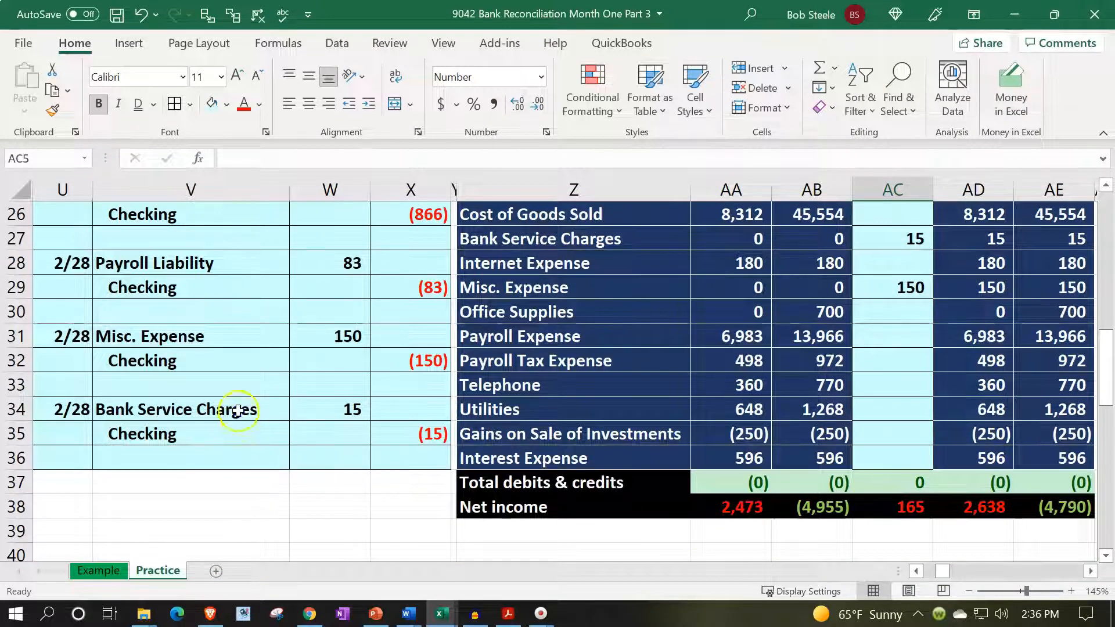
# Duplicate the Cost of Goods Sold ledger columns CB:CE and insert the copied cells before the Internet Expense account at column CF.
pyautogui.moveTo(238, 411); pyautogui.dragTo(299, 405)
pyautogui.scroll(8, 577, 453)
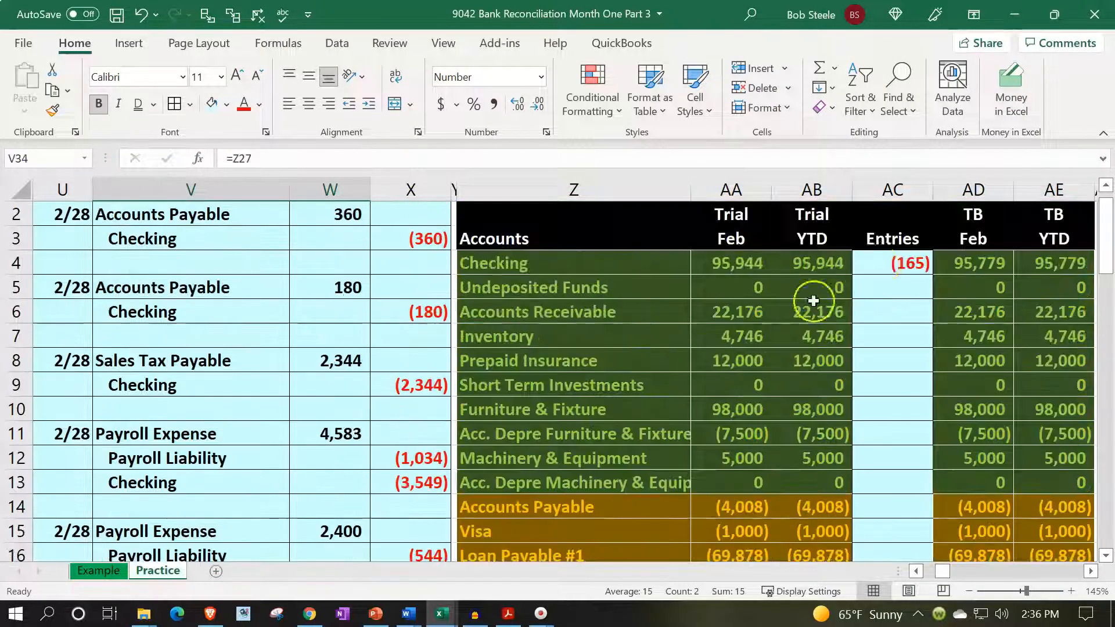
pyautogui.click(881, 265)
pyautogui.press('Right')
pyautogui.press('Right')
pyautogui.press('Right')
pyautogui.press('Right')
pyautogui.press('Right')
pyautogui.press('Right')
pyautogui.press('Right')
pyautogui.press('Right')
pyautogui.press('Right')
pyautogui.press('Right')
pyautogui.press('Right')
pyautogui.press('Right')
pyautogui.press('Right')
pyautogui.press('Right')
pyautogui.press('Right')
pyautogui.press('Right')
pyautogui.press('Right')
pyautogui.press('Right')
pyautogui.press('Right')
pyautogui.press('Right')
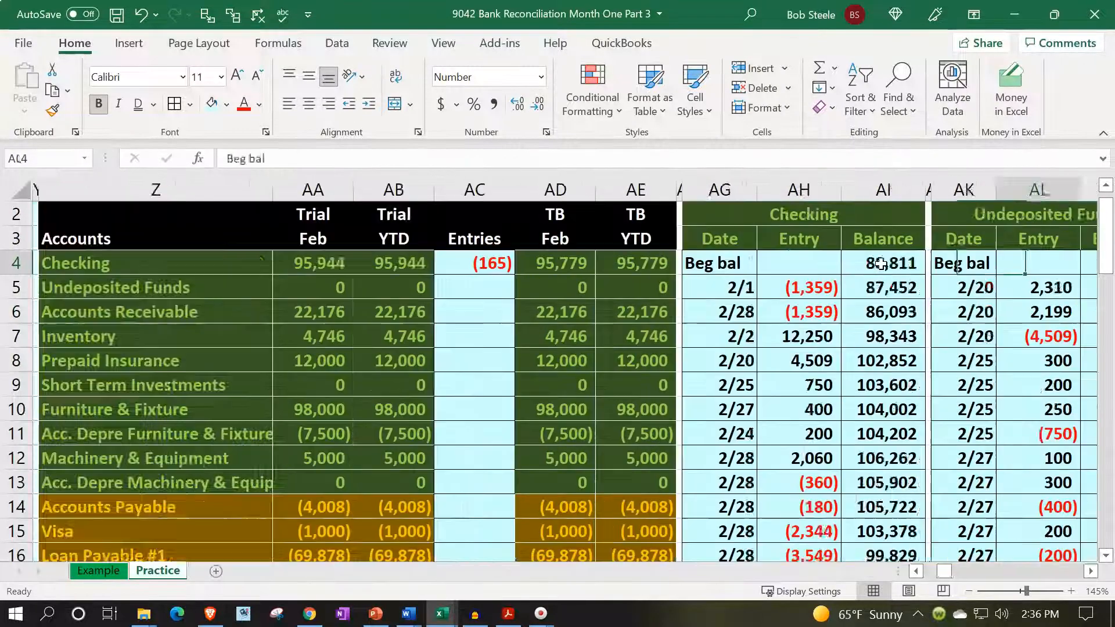
pyautogui.press('Right')
pyautogui.press('Right')
pyautogui.press('Right')
pyautogui.press('Right')
pyautogui.press('Right')
pyautogui.press('Right')
pyautogui.press('Right')
pyautogui.press('Right')
pyautogui.press('Right')
pyautogui.press('Right')
pyautogui.press('Right')
pyautogui.press('Right')
pyautogui.press('Right')
pyautogui.press('Right')
pyautogui.press('Right')
pyautogui.press('Right')
pyautogui.press('Right')
pyautogui.press('Right')
pyautogui.press('Right')
pyautogui.press('Right')
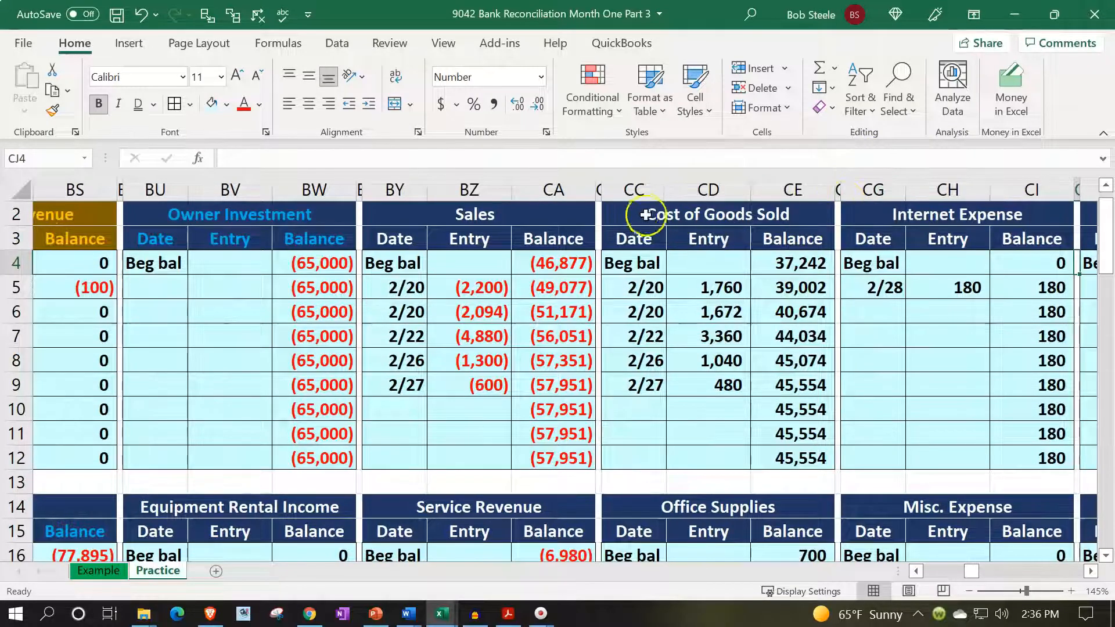
pyautogui.moveTo(598, 184); pyautogui.dragTo(768, 186)
pyautogui.hotkey('ctrl', 'c')
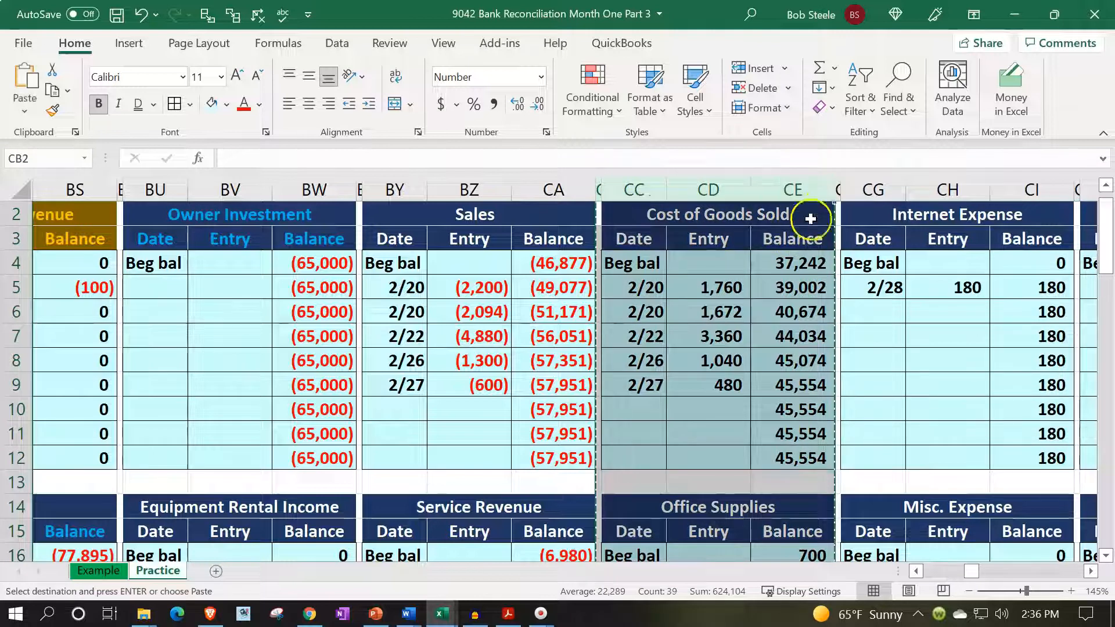
pyautogui.click(838, 187)
pyautogui.rightClick(838, 186)
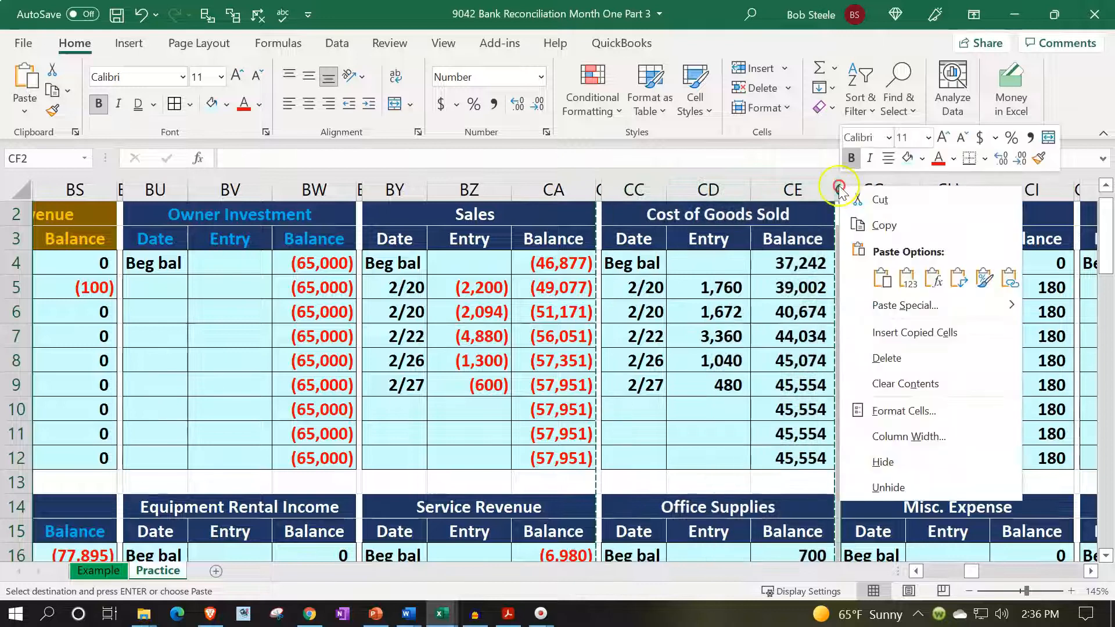
pyautogui.click(897, 332)
# Clear the copied account title in CG2 and the copied dates and entries in CG5:CH9.
pyautogui.click(883, 210)
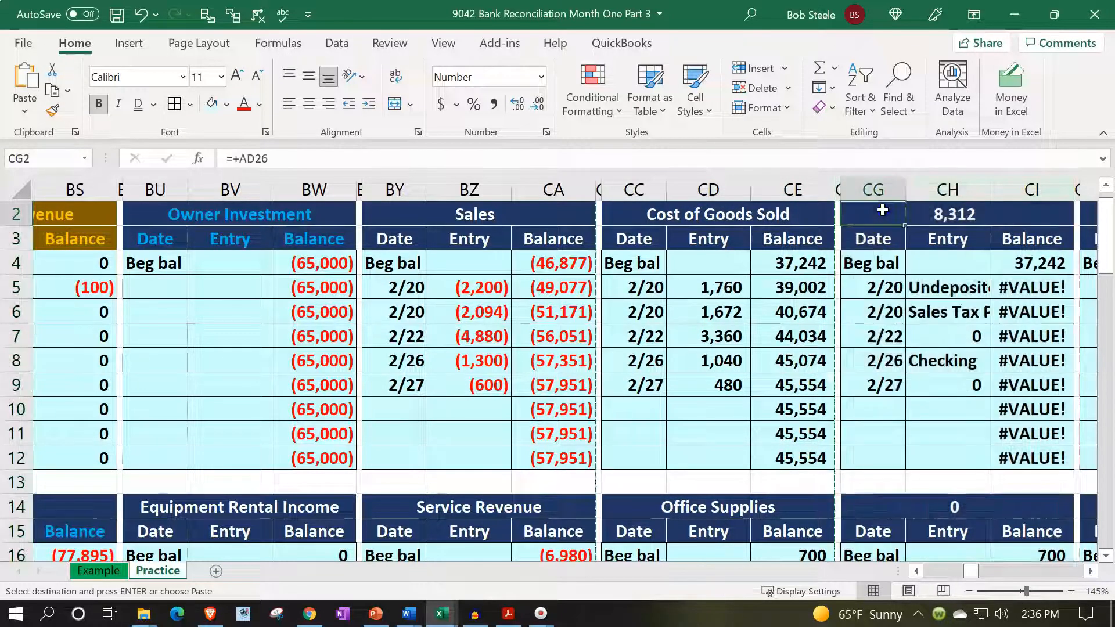
pyautogui.press('Down')
pyautogui.press('Down')
pyautogui.press('Down')
pyautogui.hotkey('shift', 'Right')
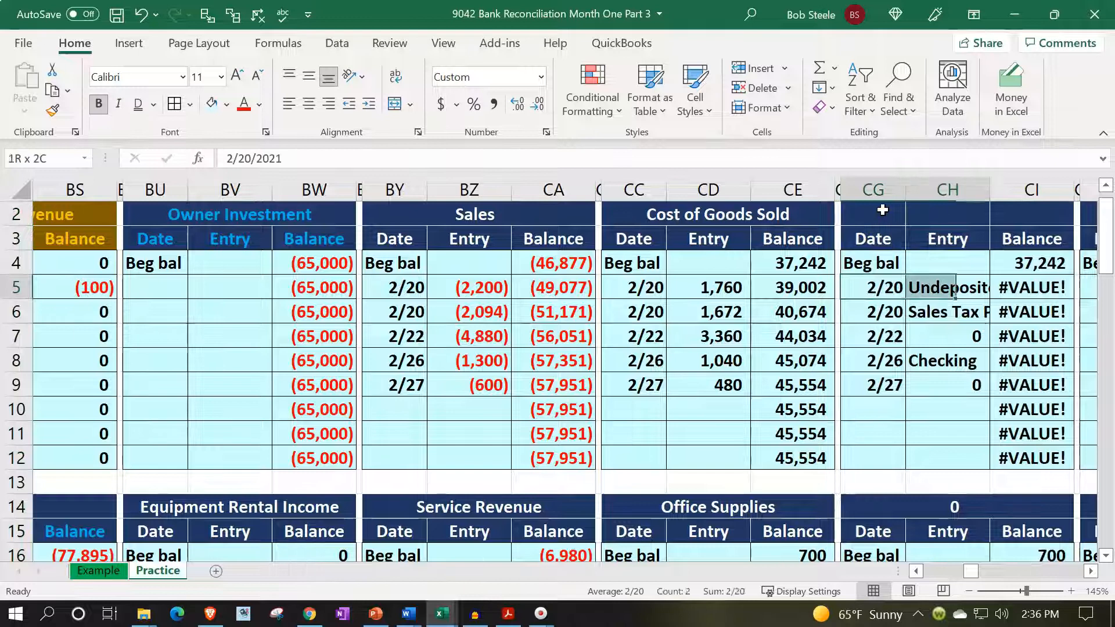
pyautogui.hotkey('shift', 'Down')
pyautogui.hotkey('shift', 'Down')
pyautogui.hotkey('shift', 'Down')
pyautogui.hotkey('shift', 'Down')
pyautogui.press('Delete')
# Set the beginning balance of the new ledger account in CI4 to 0.
pyautogui.press('Up')
pyautogui.press('Up')
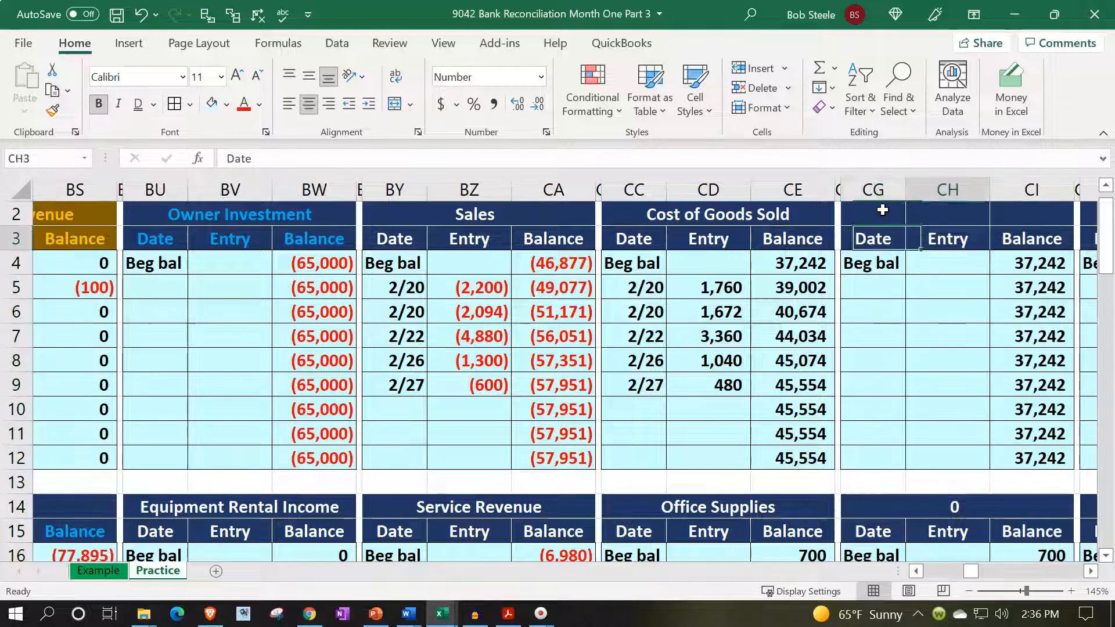
pyautogui.press('Right')
pyautogui.press('Right')
pyautogui.press('Down')
pyautogui.press('Delete')
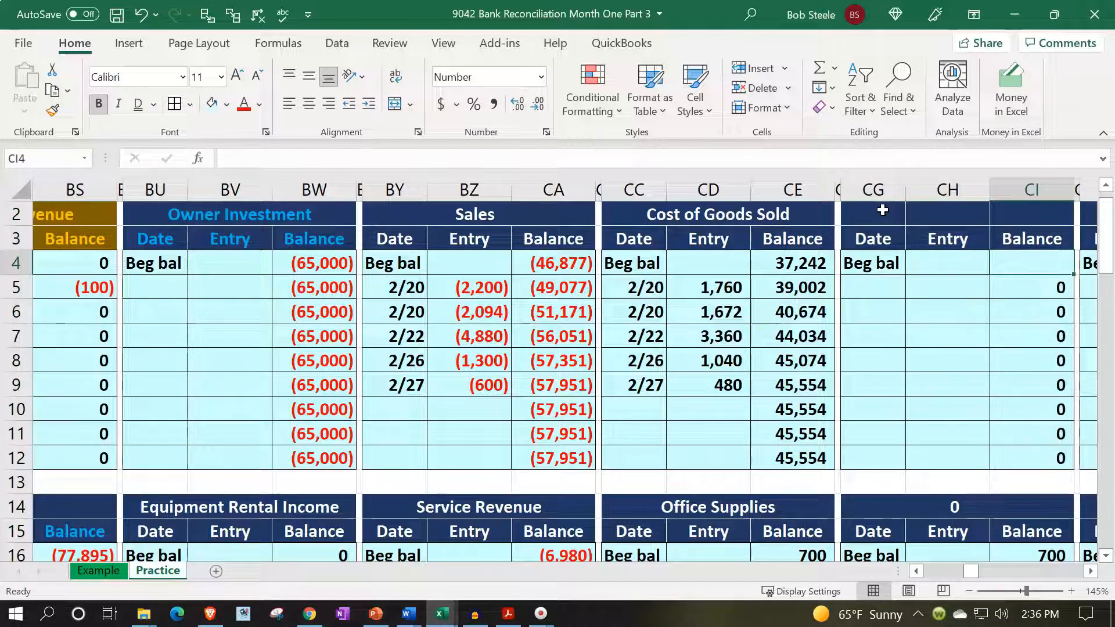
pyautogui.write('0')
pyautogui.press('Return')
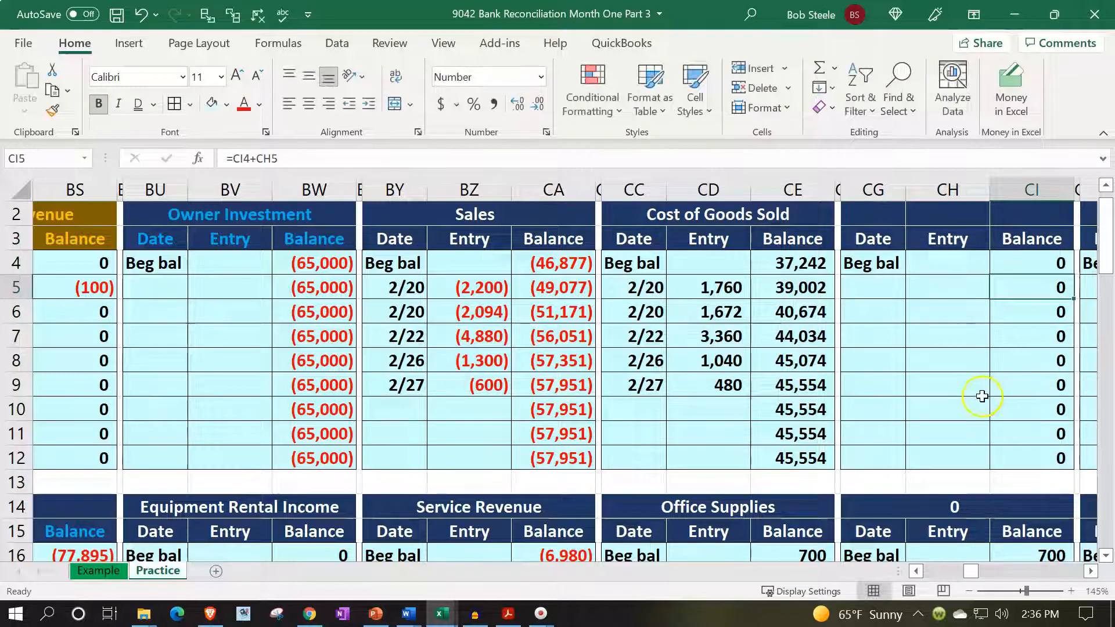
# Remove the surplus Office Supplies copy in CG14:CI24, clearing its contents and applying the blank formatting of CG26:CI26 with Format Painter.
pyautogui.scroll(-4, 981, 395)
pyautogui.moveTo(888, 507); pyautogui.dragTo(997, 504)
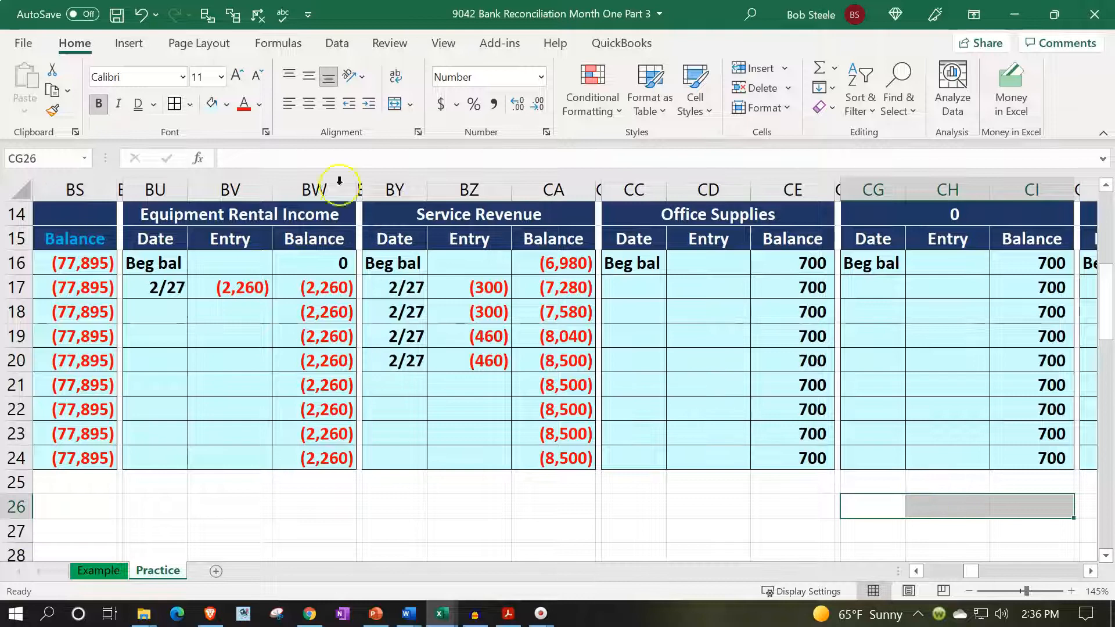
pyautogui.click(52, 111)
pyautogui.moveTo(872, 219); pyautogui.dragTo(1009, 458)
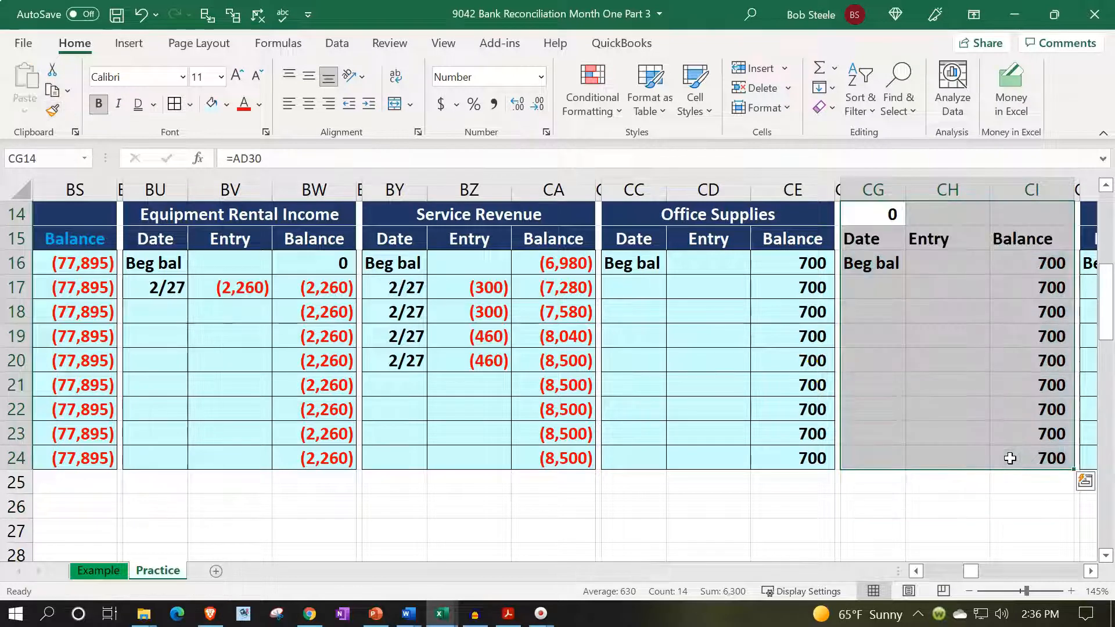
# Link the new ledger account's title in CG2 to the Bank Service Charges account name in Z27.
pyautogui.scroll(4, 996, 440)
pyautogui.click(859, 241)
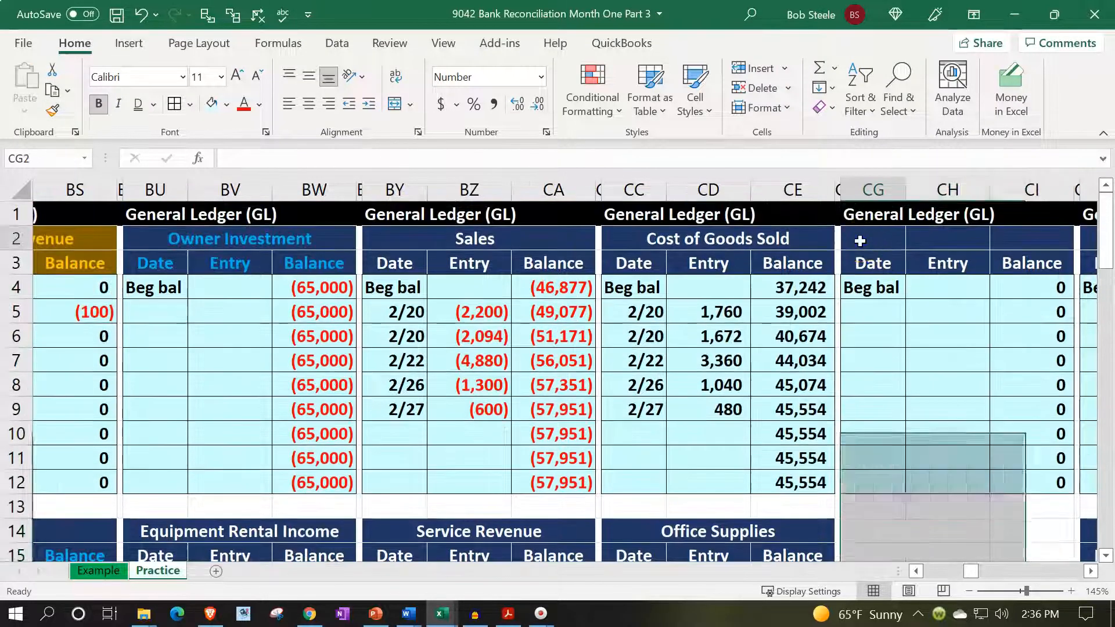
pyautogui.write('=')
pyautogui.press('Left')
pyautogui.press('Left')
pyautogui.press('Left')
pyautogui.press('Left')
pyautogui.press('Left')
pyautogui.press('Left')
pyautogui.press('Left')
pyautogui.press('Left')
pyautogui.press('Left')
pyautogui.press('Left')
pyautogui.press('Left')
pyautogui.press('Left')
pyautogui.press('Left')
pyautogui.press('Left')
pyautogui.press('Left')
pyautogui.press('Left')
pyautogui.press('Left')
pyautogui.press('Left')
pyautogui.press('Left')
pyautogui.press('Left')
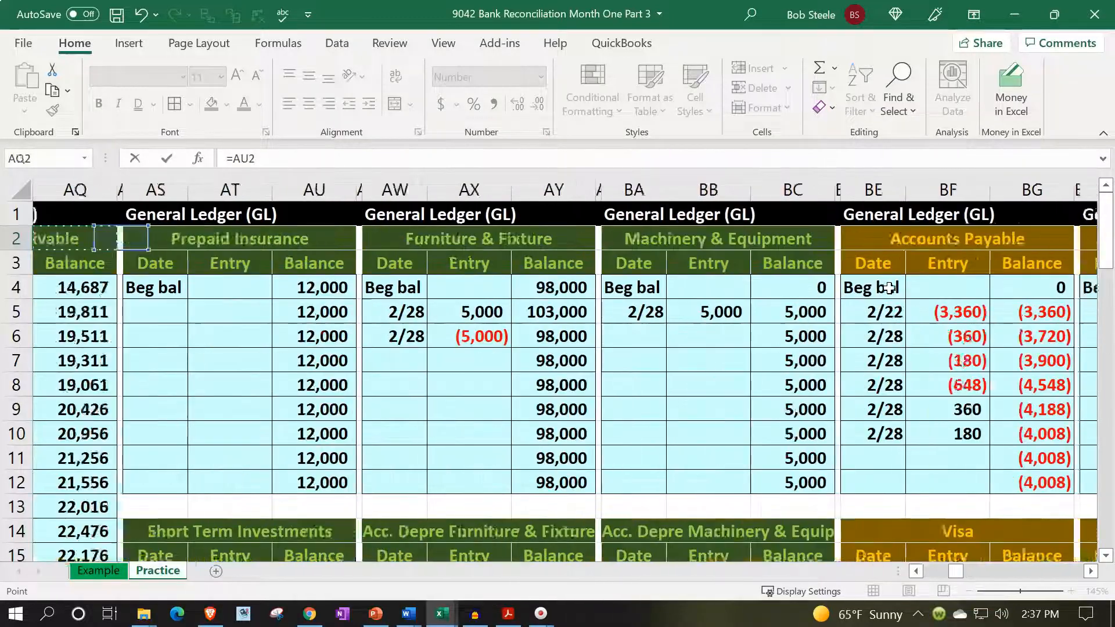
pyautogui.press('Left')
pyautogui.press('Left')
pyautogui.press('Left')
pyautogui.press('Left')
pyautogui.press('Left')
pyautogui.press('Left')
pyautogui.press('Left')
pyautogui.press('Left')
pyautogui.press('Left')
pyautogui.press('Left')
pyautogui.press('Left')
pyautogui.press('Left')
pyautogui.press('Left')
pyautogui.press('Left')
pyautogui.press('Left')
pyautogui.press('Left')
pyautogui.press('Left')
pyautogui.press('Left')
pyautogui.press('Left')
pyautogui.press('Left')
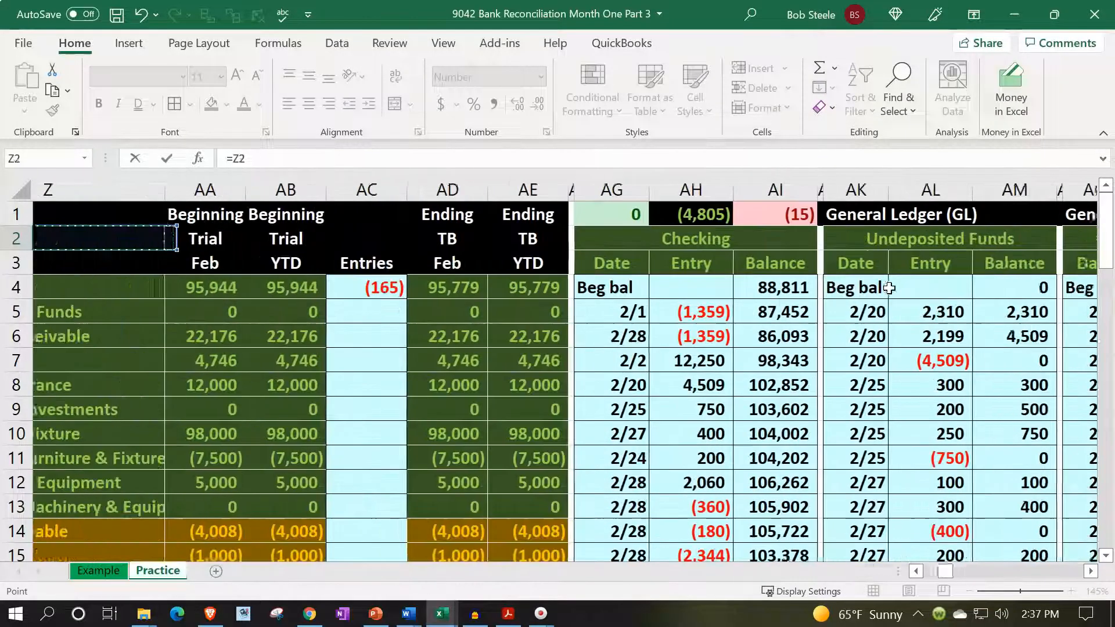
pyautogui.press('Down')
pyautogui.press('Down')
pyautogui.press('Down')
pyautogui.press('Down')
pyautogui.press('Down')
pyautogui.press('Down')
pyautogui.press('Down')
pyautogui.press('Down')
pyautogui.press('Down')
pyautogui.press('Down')
pyautogui.press('Down')
pyautogui.press('Down')
pyautogui.press('Down')
pyautogui.press('Down')
pyautogui.press('Down')
pyautogui.press('Down')
pyautogui.press('Down')
pyautogui.press('Down')
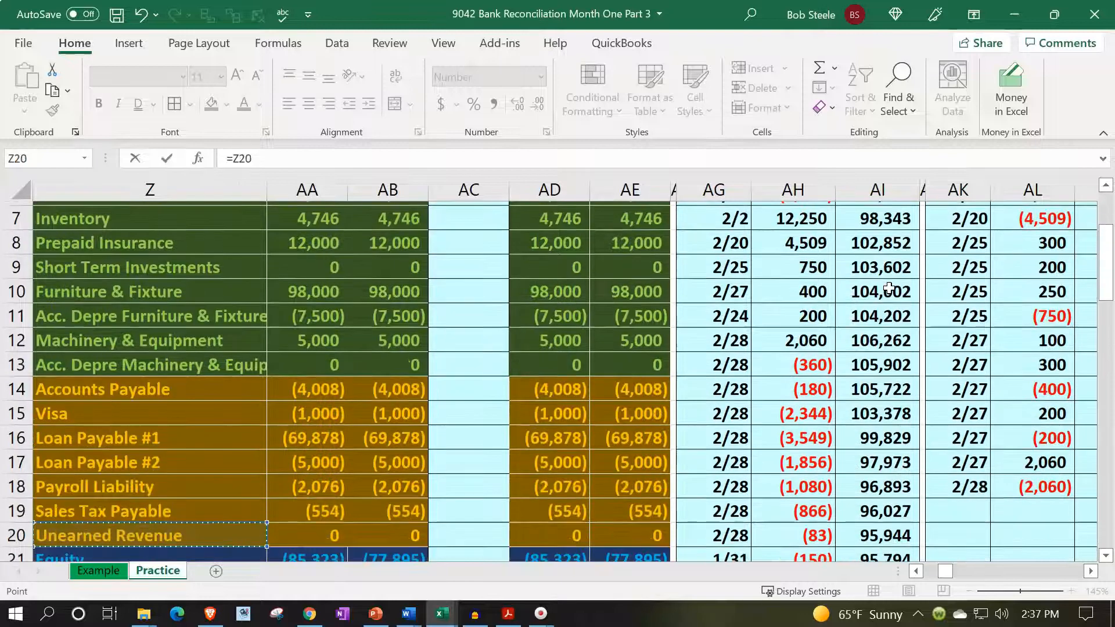
pyautogui.press('Down')
pyautogui.press('Down')
pyautogui.press('Down')
pyautogui.press('Down')
pyautogui.press('Down')
pyautogui.press('Down')
pyautogui.press('Down')
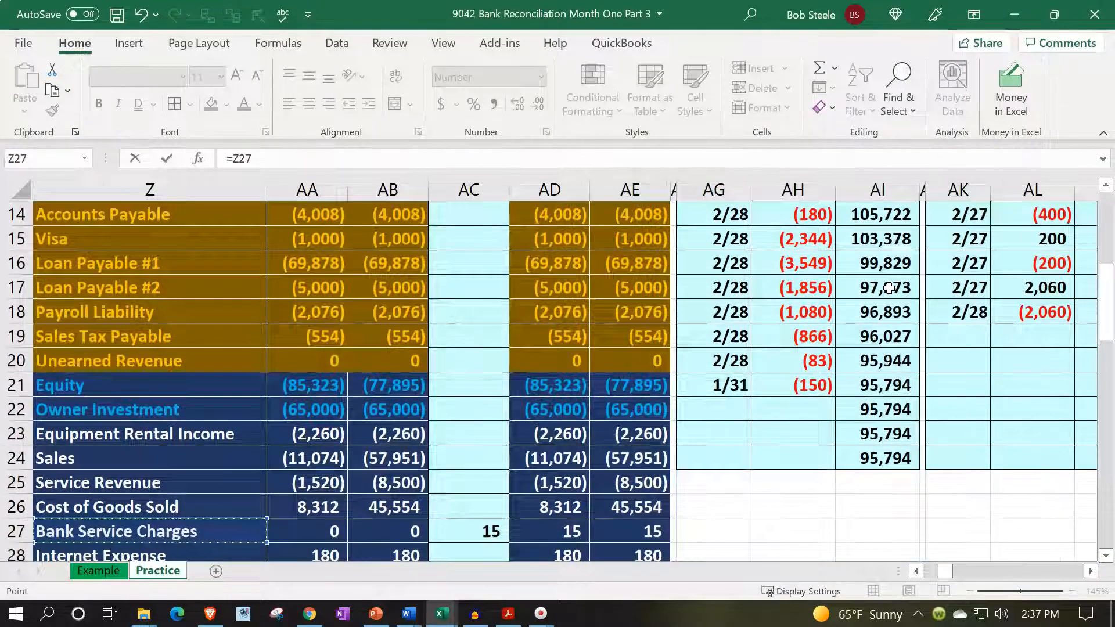
pyautogui.press('Return')
# Enter the date 1/31 for the first entry of the Bank Service Charges ledger in CG5.
pyautogui.press('Up')
pyautogui.press('Up')
pyautogui.press('Right')
pyautogui.press('Right')
pyautogui.press('Down')
pyautogui.press('Down')
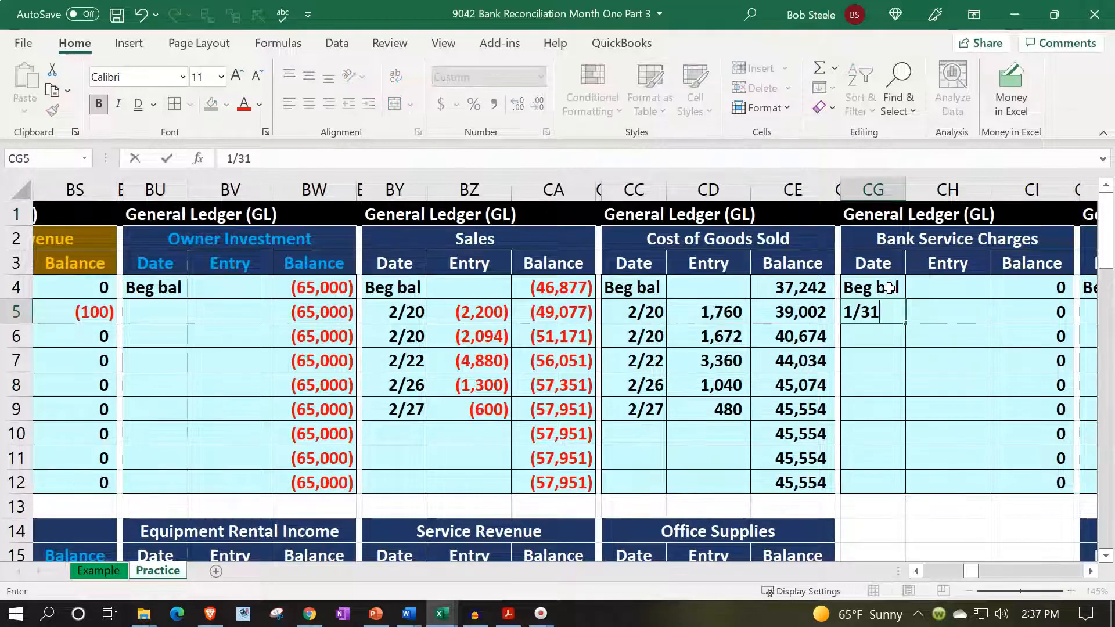
pyautogui.press('Tab')
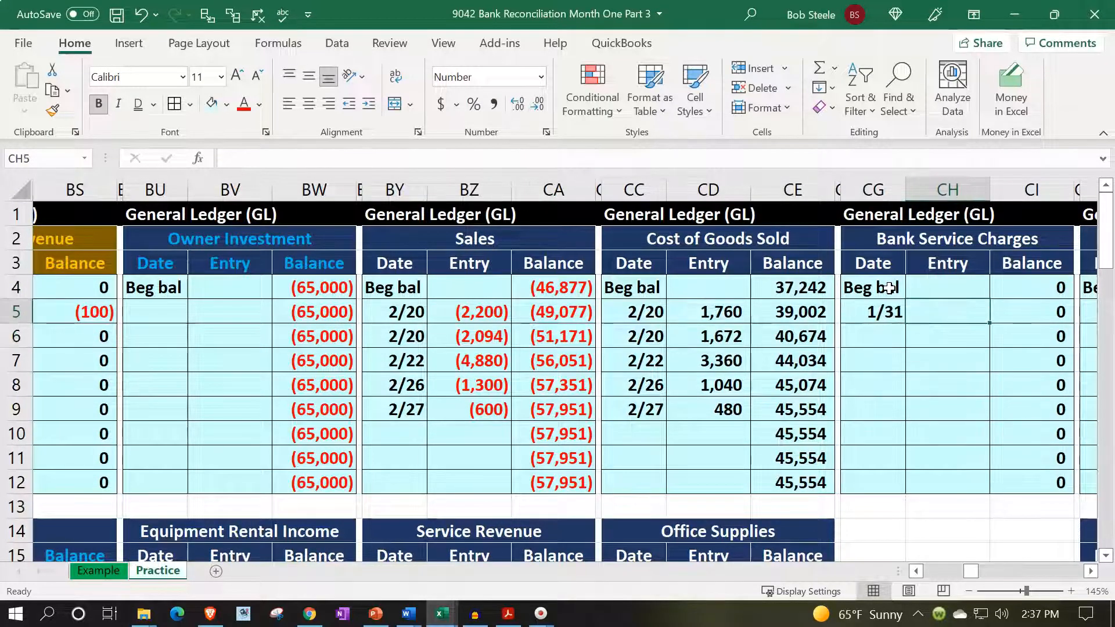
# Link the Bank Service Charges ledger entry in CH5 to the journal entry's debit amount in W34.
pyautogui.write('=')
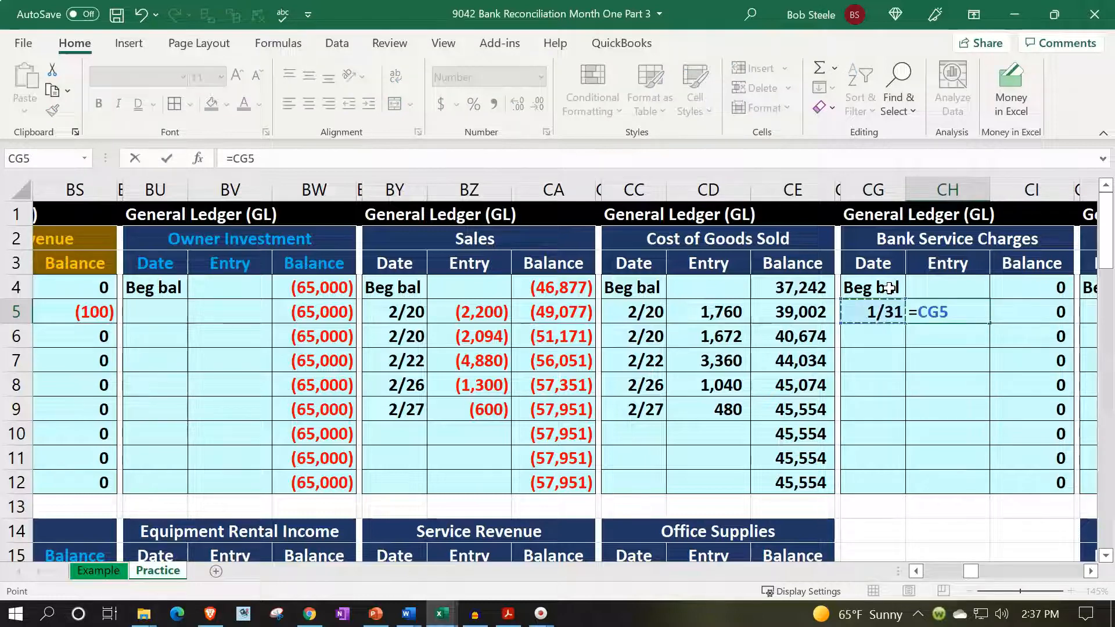
pyautogui.press('Left')
pyautogui.press('Left')
pyautogui.press('Left')
pyautogui.press('Left')
pyautogui.press('Left')
pyautogui.press('Left')
pyautogui.press('Left')
pyautogui.press('Left')
pyautogui.press('Left')
pyautogui.press('Left')
pyautogui.press('Left')
pyautogui.press('Left')
pyautogui.press('Left')
pyautogui.press('Left')
pyautogui.press('Left')
pyautogui.press('Left')
pyautogui.press('Left')
pyautogui.press('Left')
pyautogui.press('Left')
pyautogui.press('Left')
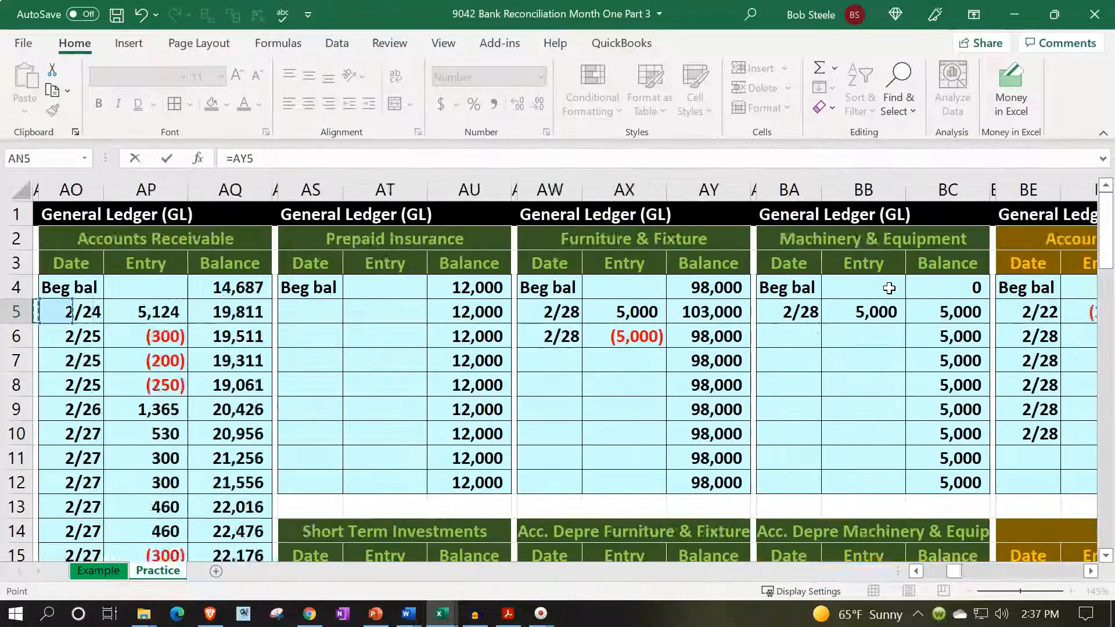
pyautogui.press('Down')
pyautogui.press('Down')
pyautogui.press('Down')
pyautogui.press('Down')
pyautogui.press('Down')
pyautogui.press('Down')
pyautogui.press('Down')
pyautogui.press('Down')
pyautogui.press('Down')
pyautogui.press('Down')
pyautogui.press('Down')
pyautogui.press('Down')
pyautogui.press('Down')
pyautogui.press('Down')
pyautogui.press('Down')
pyautogui.press('Down')
pyautogui.press('Down')
pyautogui.press('Down')
pyautogui.press('Down')
pyautogui.press('Down')
pyautogui.press('Down')
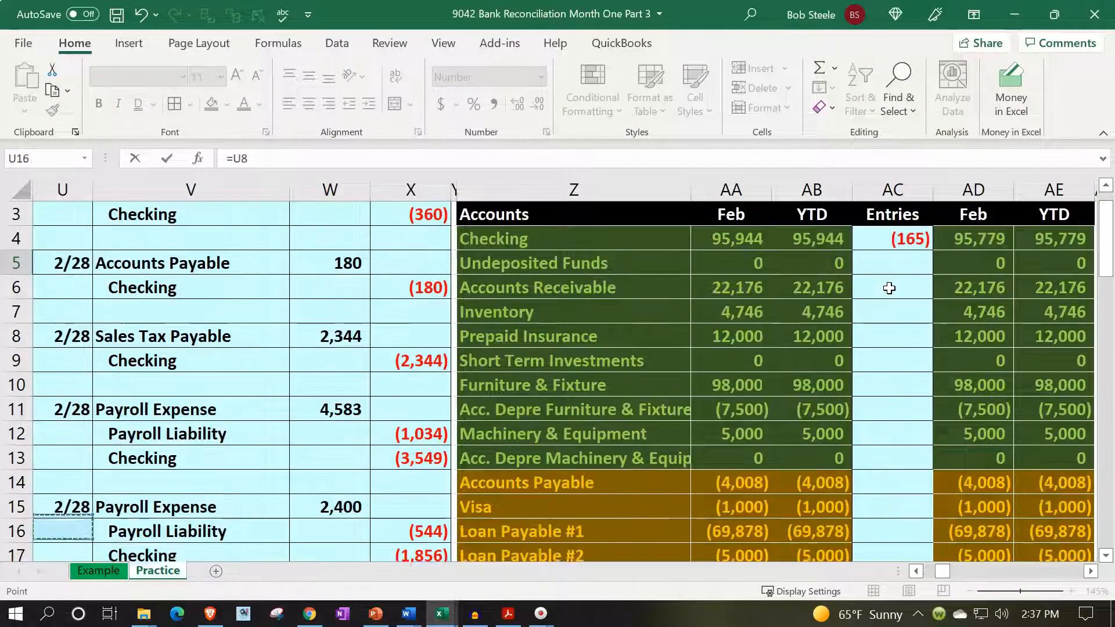
pyautogui.press('Down')
pyautogui.press('Down')
pyautogui.press('Down')
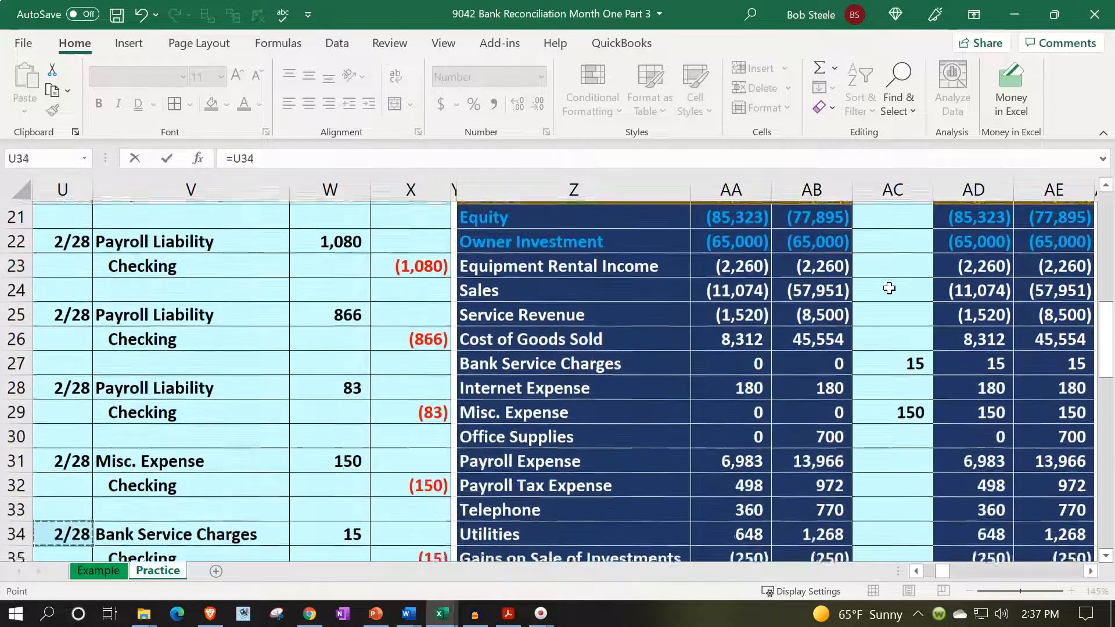
pyautogui.press('Down')
pyautogui.press('Down')
pyautogui.press('Down')
pyautogui.press('Up')
pyautogui.press('Up')
pyautogui.press('Right')
pyautogui.press('Right')
pyautogui.press('Up')
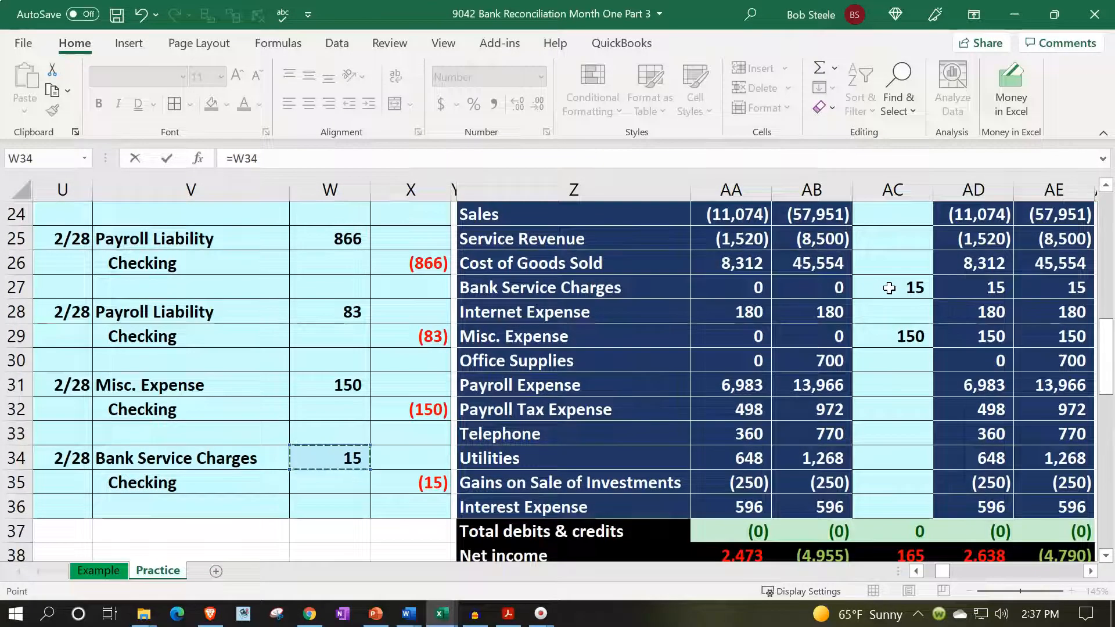
pyautogui.press('Return')
# Add the Bank Service Charges ending balance in CI12 to the end of the ledger check formula in AG1.
pyautogui.press('Up')
pyautogui.press('Up')
pyautogui.press('Up')
pyautogui.press('Up')
pyautogui.press('Right')
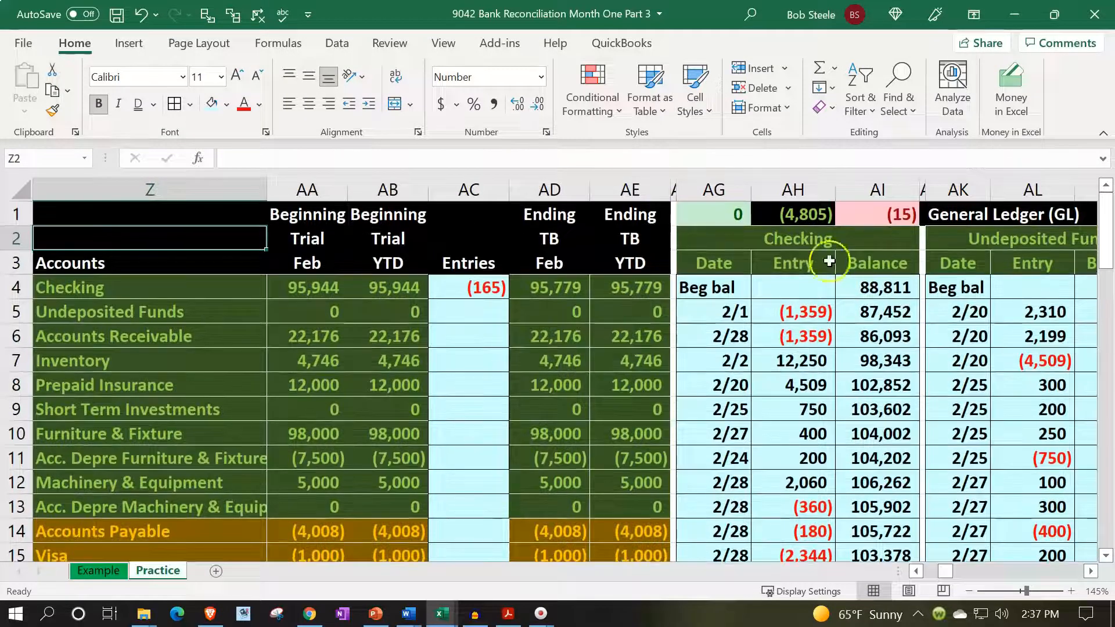
pyautogui.doubleClick(722, 216)
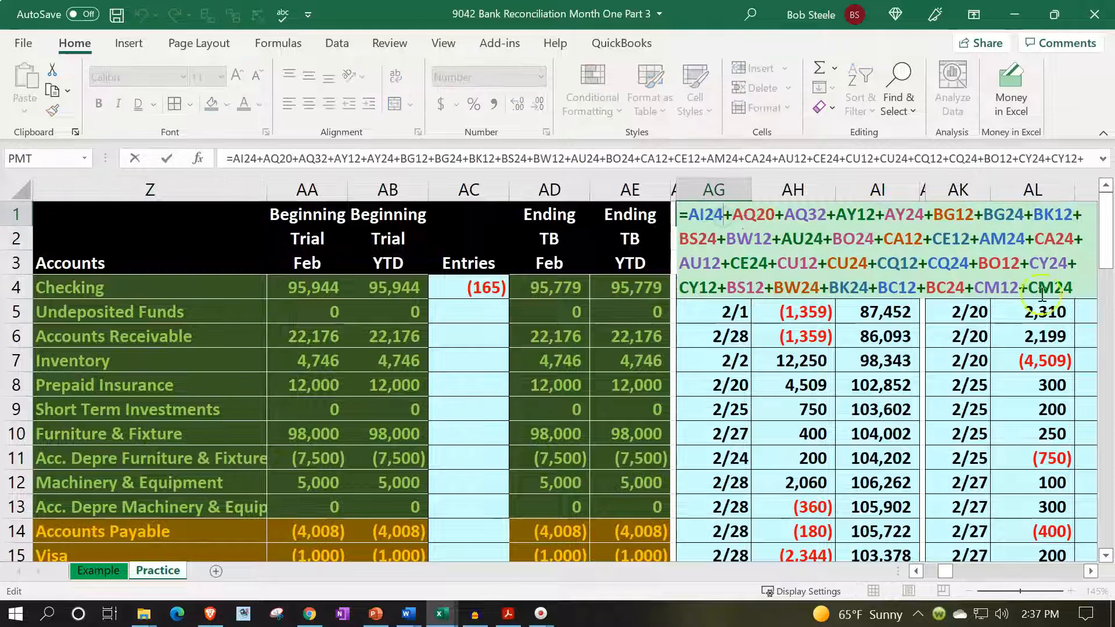
pyautogui.click(1094, 291)
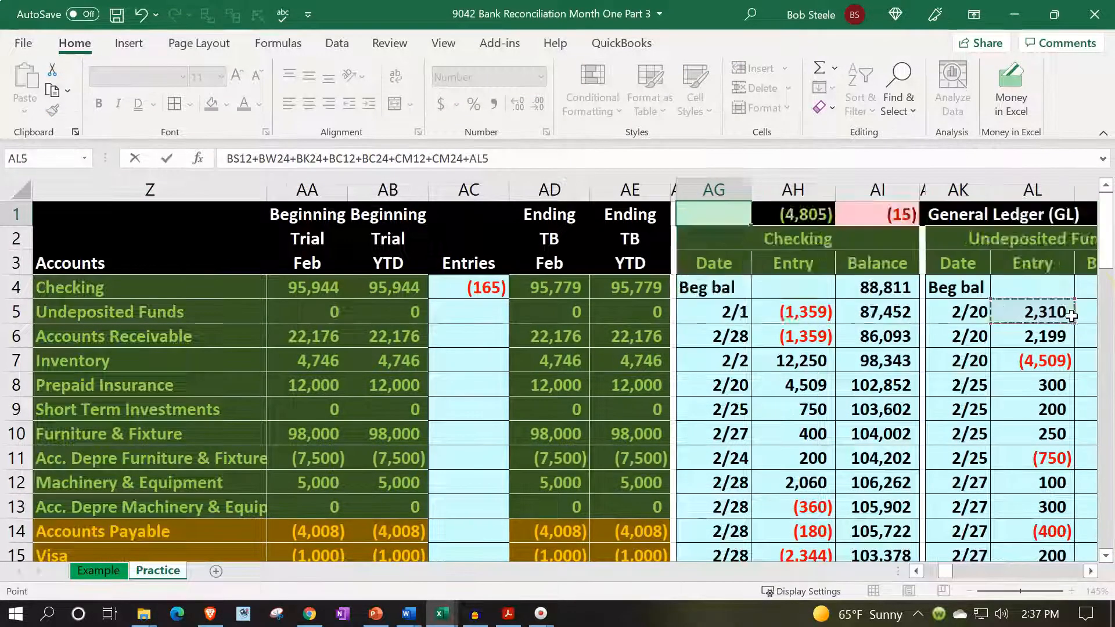
pyautogui.press('Right')
pyautogui.press('Right')
pyautogui.press('Right')
pyautogui.press('Right')
pyautogui.press('Right')
pyautogui.press('Right')
pyautogui.press('Right')
pyautogui.press('Right')
pyautogui.press('Right')
pyautogui.press('Right')
pyautogui.press('Right')
pyautogui.press('Right')
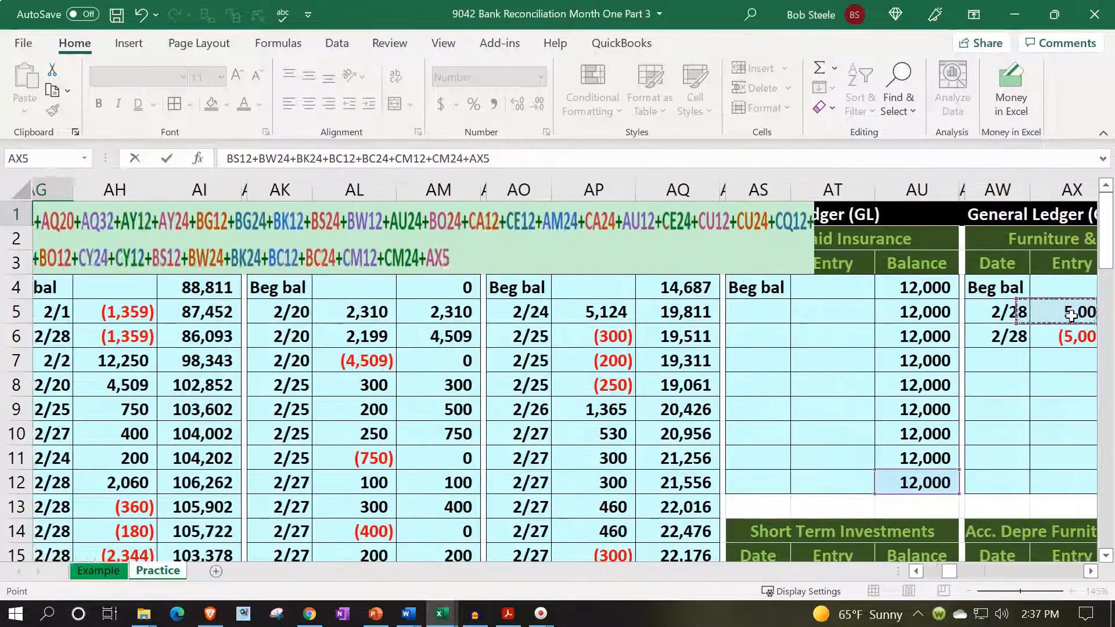
pyautogui.press('Right')
pyautogui.press('Right')
pyautogui.press('Right')
pyautogui.press('Right')
pyautogui.press('Right')
pyautogui.press('Right')
pyautogui.press('Right')
pyautogui.press('Right')
pyautogui.press('Right')
pyautogui.press('Right')
pyautogui.press('Right')
pyautogui.press('Right')
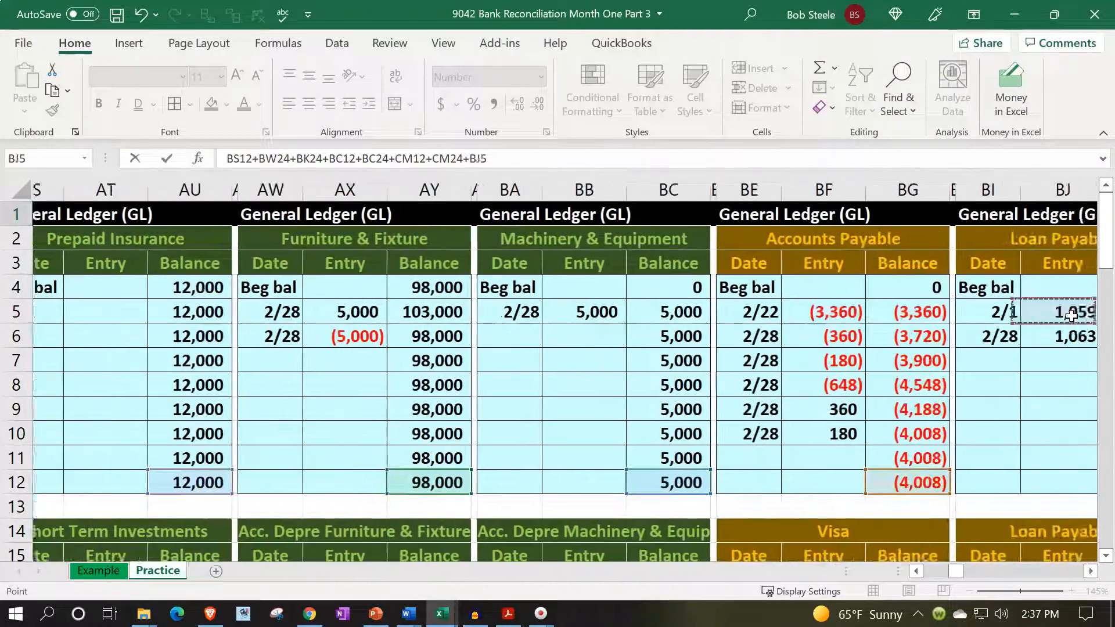
pyautogui.press('Right')
pyautogui.press('Right')
pyautogui.press('Right')
pyautogui.press('Right')
pyautogui.press('Right')
pyautogui.press('Right')
pyautogui.press('Right')
pyautogui.press('Right')
pyautogui.press('Right')
pyautogui.press('Right')
pyautogui.press('Right')
pyautogui.press('Right')
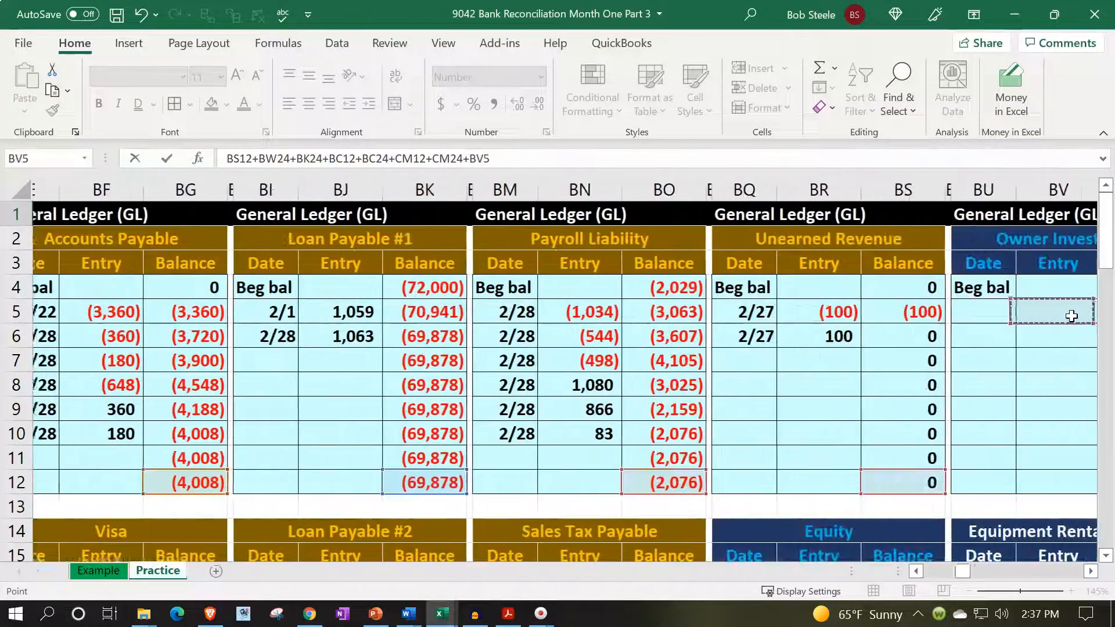
pyautogui.press('Right')
pyautogui.press('Right')
pyautogui.press('Right')
pyautogui.press('Right')
pyautogui.press('Right')
pyautogui.press('Right')
pyautogui.press('Right')
pyautogui.press('Right')
pyautogui.press('Right')
pyautogui.press('Right')
pyautogui.press('Right')
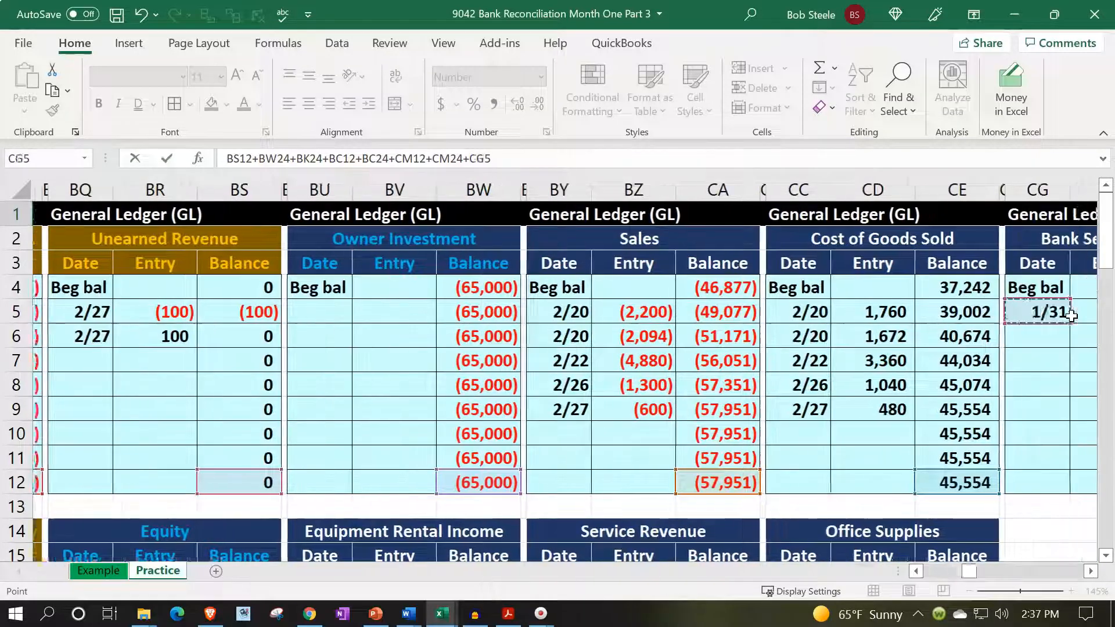
pyautogui.press('Right')
pyautogui.press('Right')
pyautogui.press('Down')
pyautogui.press('Down')
pyautogui.press('Down')
pyautogui.press('Down')
pyautogui.press('Down')
pyautogui.press('Down')
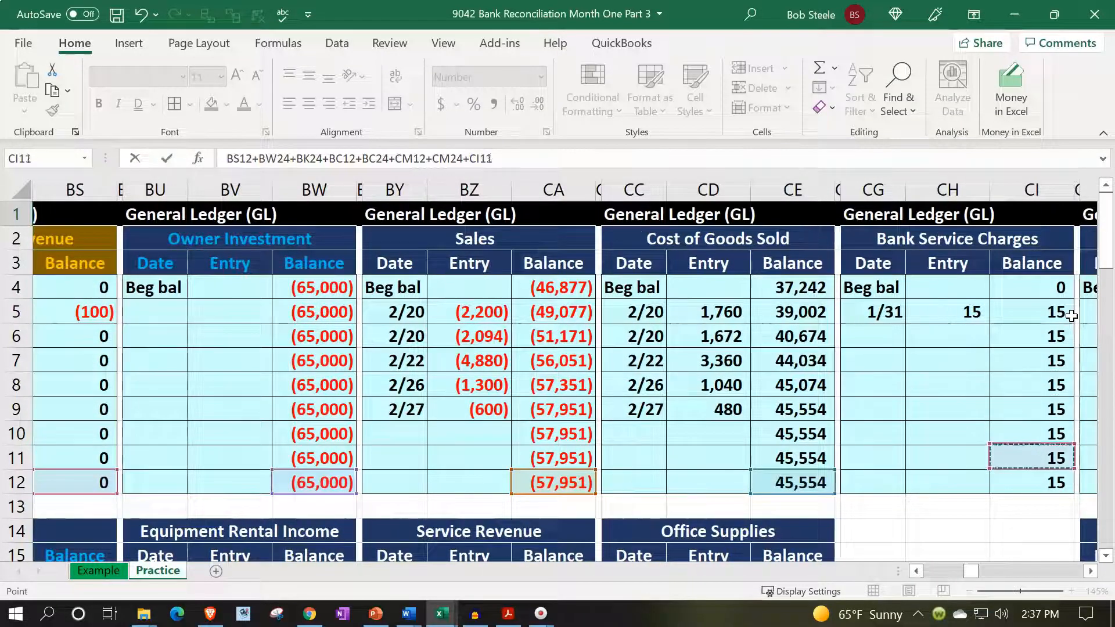
pyautogui.press('Down')
pyautogui.press('Down')
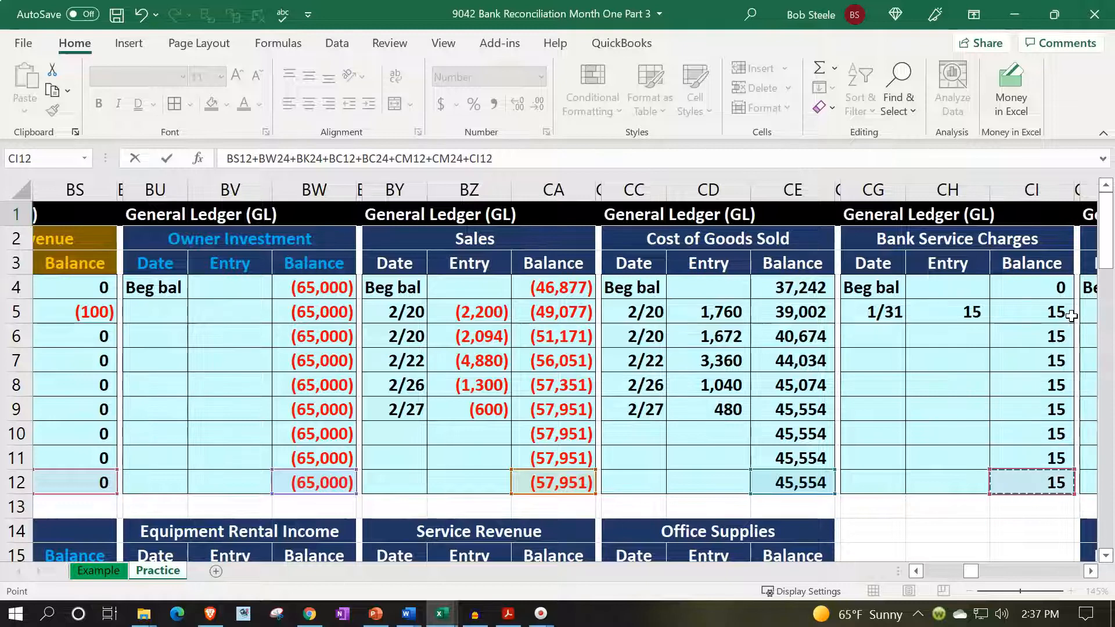
pyautogui.press('Return')
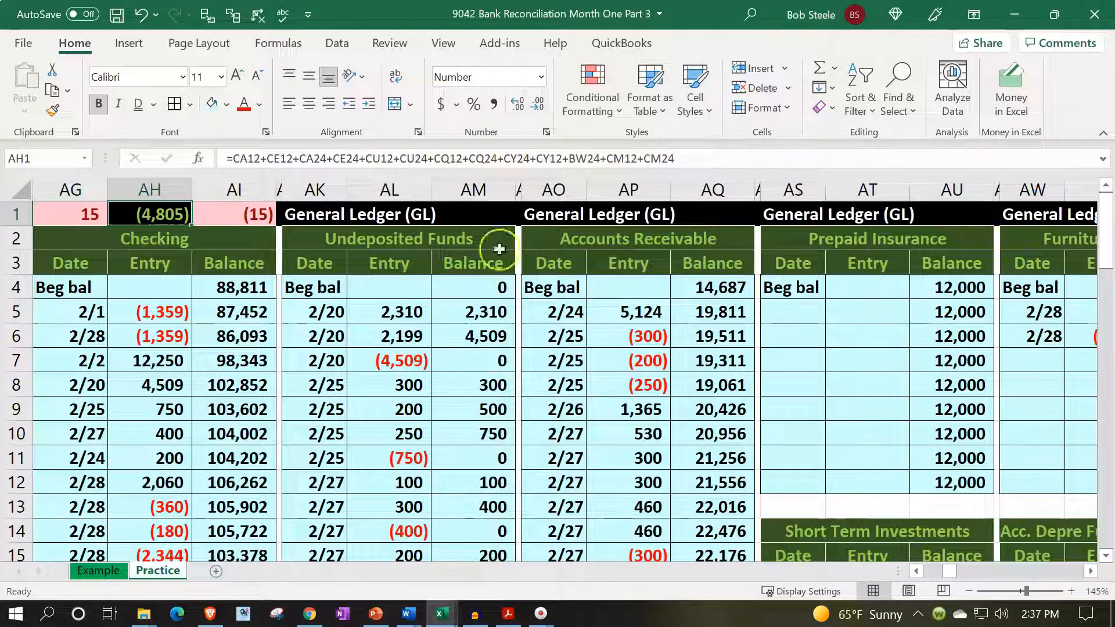
# Add the Bank Service Charges ending balance in CI12 to the end of the ledger's net income check formula in AH1.
pyautogui.doubleClick(209, 214)
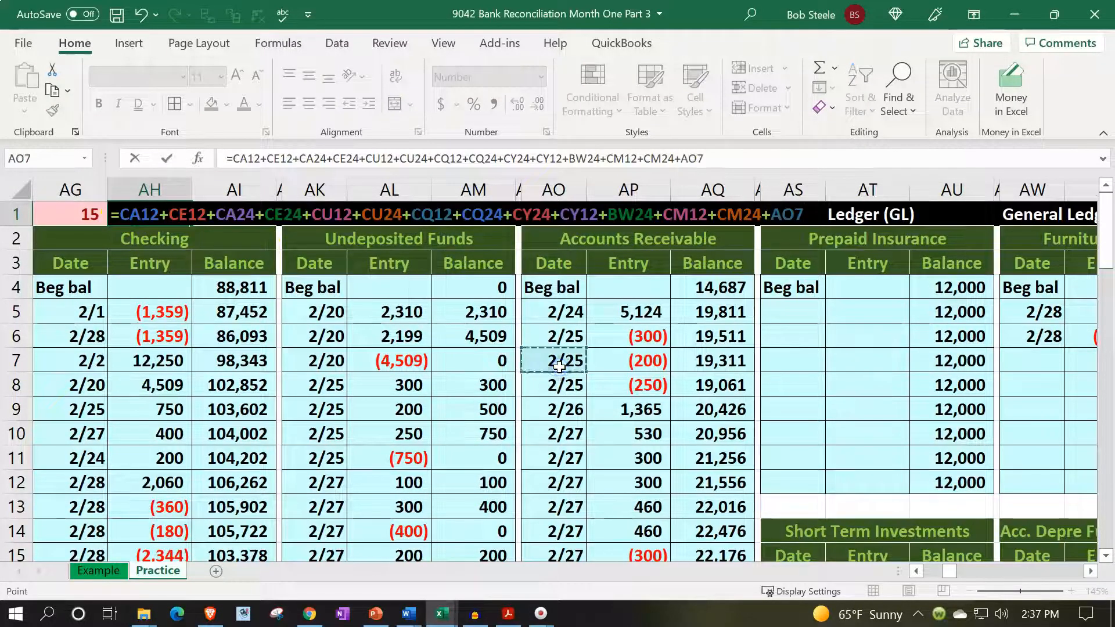
pyautogui.press('Right')
pyautogui.press('Right')
pyautogui.press('Right')
pyautogui.press('Right')
pyautogui.press('Right')
pyautogui.press('Right')
pyautogui.press('Right')
pyautogui.press('Right')
pyautogui.press('Right')
pyautogui.press('Right')
pyautogui.press('Right')
pyautogui.press('Right')
pyautogui.press('Right')
pyautogui.press('Right')
pyautogui.press('Right')
pyautogui.press('Right')
pyautogui.press('Right')
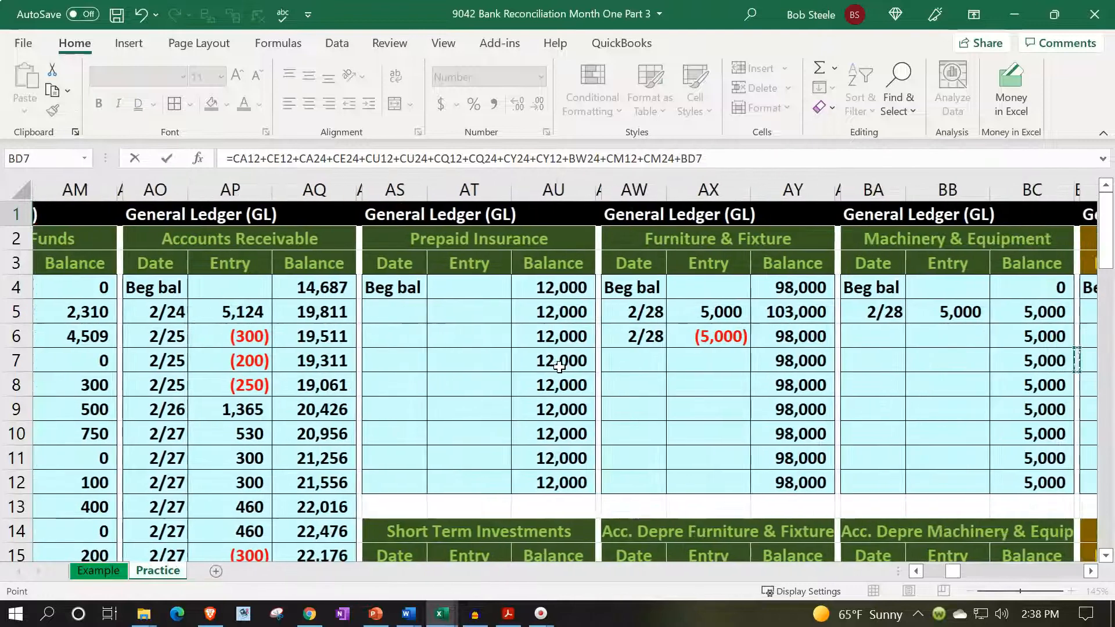
pyautogui.press('Right')
pyautogui.press('Right')
pyautogui.press('Right')
pyautogui.press('Right')
pyautogui.press('Right')
pyautogui.press('Right')
pyautogui.press('Right')
pyautogui.press('Right')
pyautogui.press('Right')
pyautogui.press('Right')
pyautogui.press('Right')
pyautogui.press('Right')
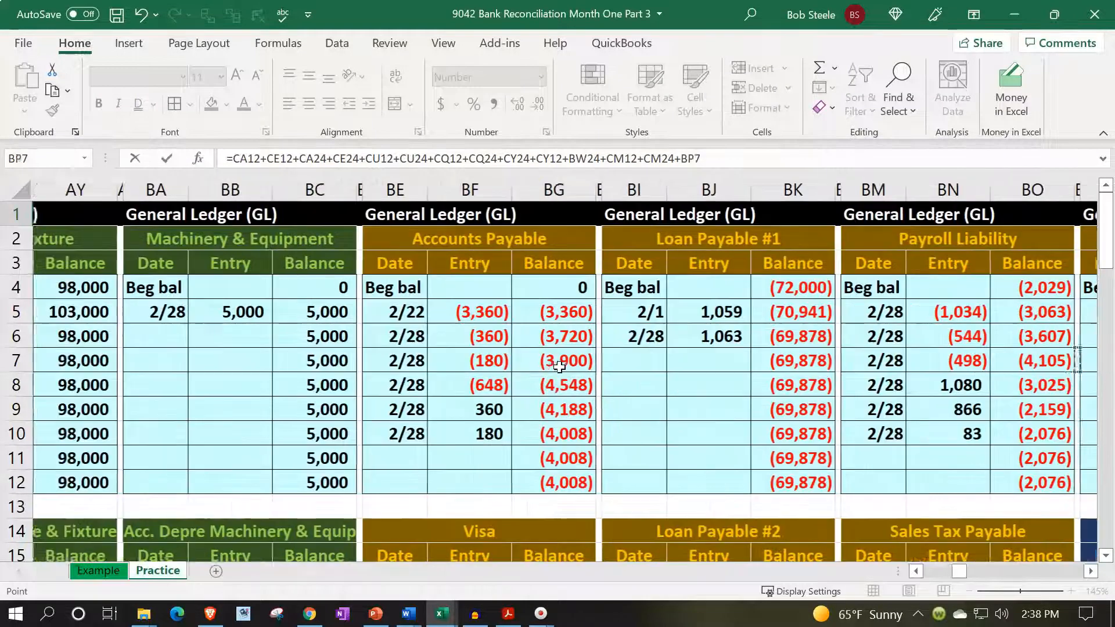
pyautogui.press('Right')
pyautogui.press('Right')
pyautogui.press('Right')
pyautogui.press('Right')
pyautogui.press('Right')
pyautogui.press('Right')
pyautogui.press('Right')
pyautogui.press('Right')
pyautogui.press('Right')
pyautogui.press('Right')
pyautogui.press('Right')
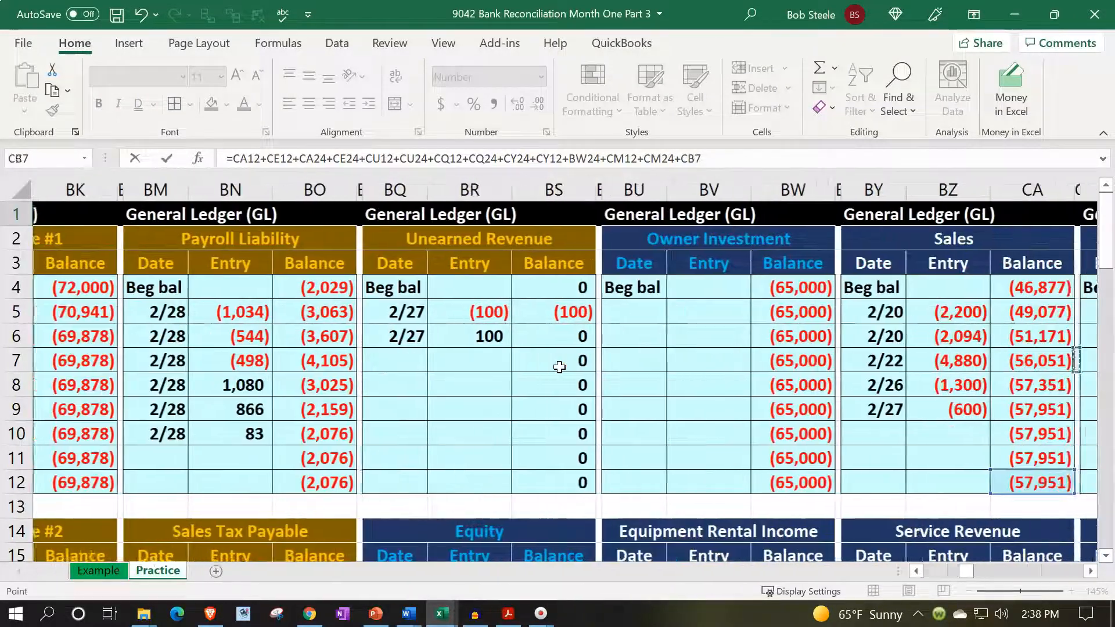
pyautogui.press('Right')
pyautogui.press('Right')
pyautogui.press('Right')
pyautogui.press('Right')
pyautogui.press('Right')
pyautogui.press('Right')
pyautogui.press('Right')
pyautogui.press('Down')
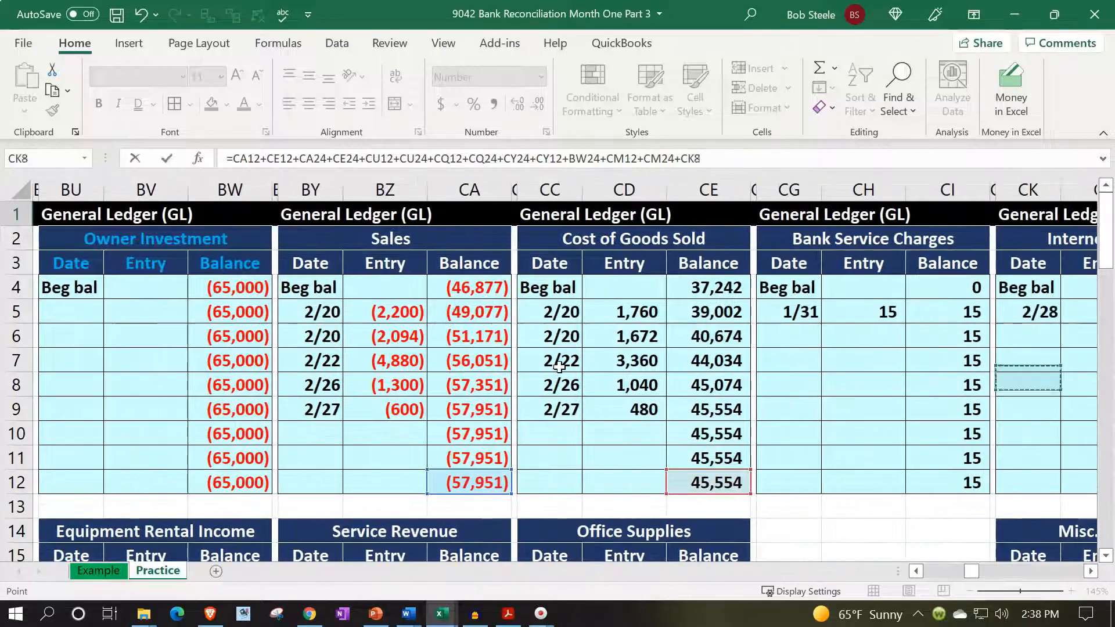
pyautogui.hotkey('ctrl', 'Return')
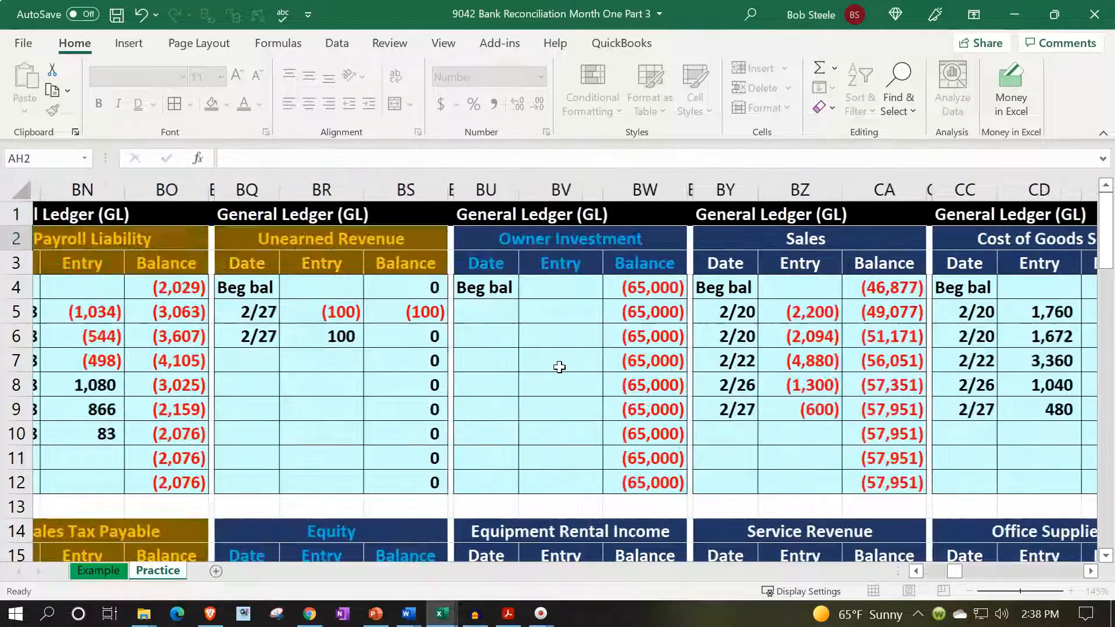
# Compare the ledger's net income check in AH1 with the trial balance's ending YTD net income in AE38.
pyautogui.press('Left')
pyautogui.press('Left')
pyautogui.press('Left')
pyautogui.press('Left')
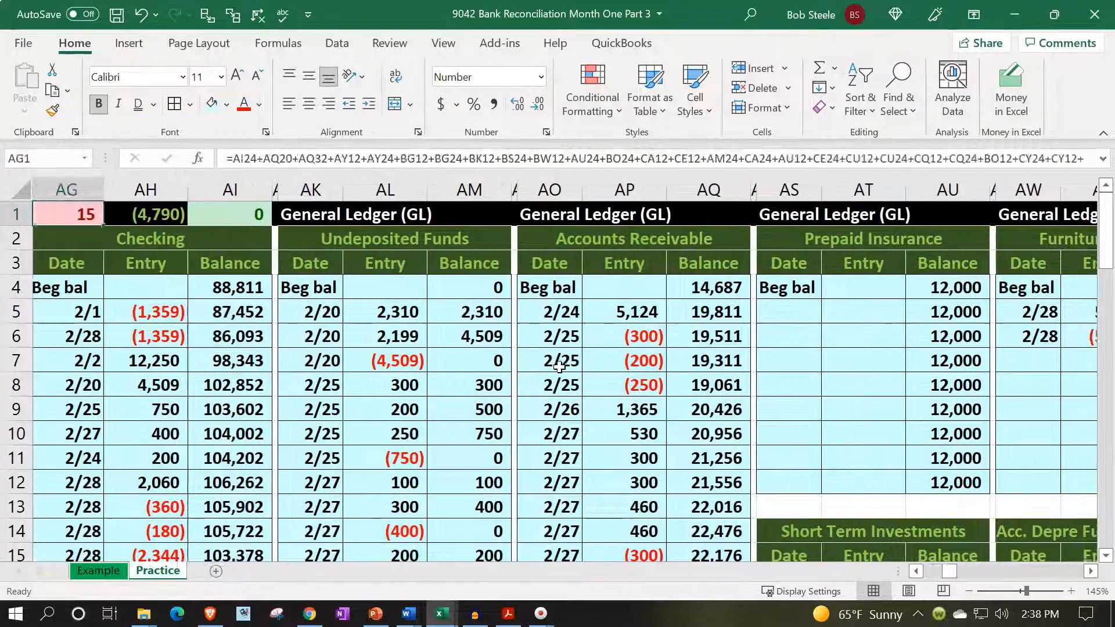
pyautogui.press('Left')
pyautogui.press('Left')
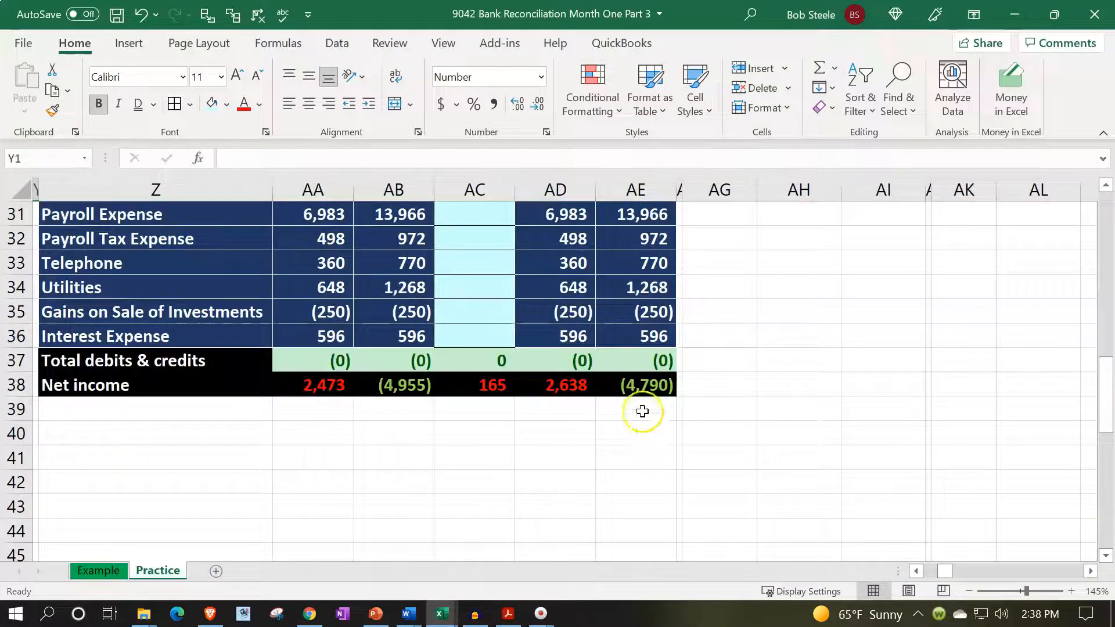
pyautogui.click(644, 389)
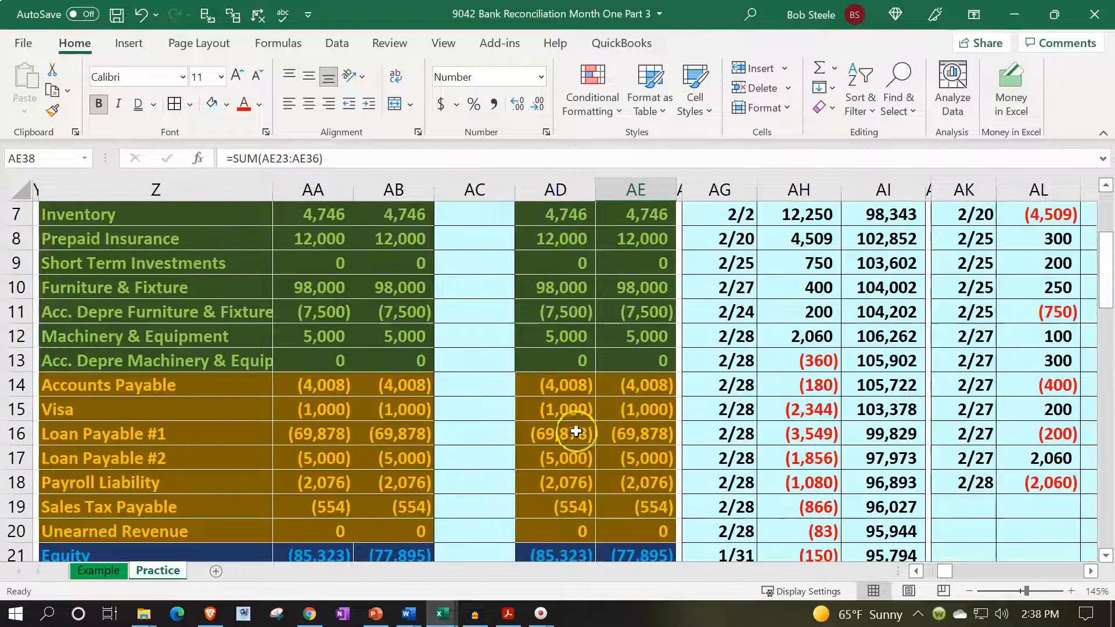
# Review the journal entries down to the Misc. Expense and Bank Service Charges entries beside the trial balance.
pyautogui.click(567, 392)
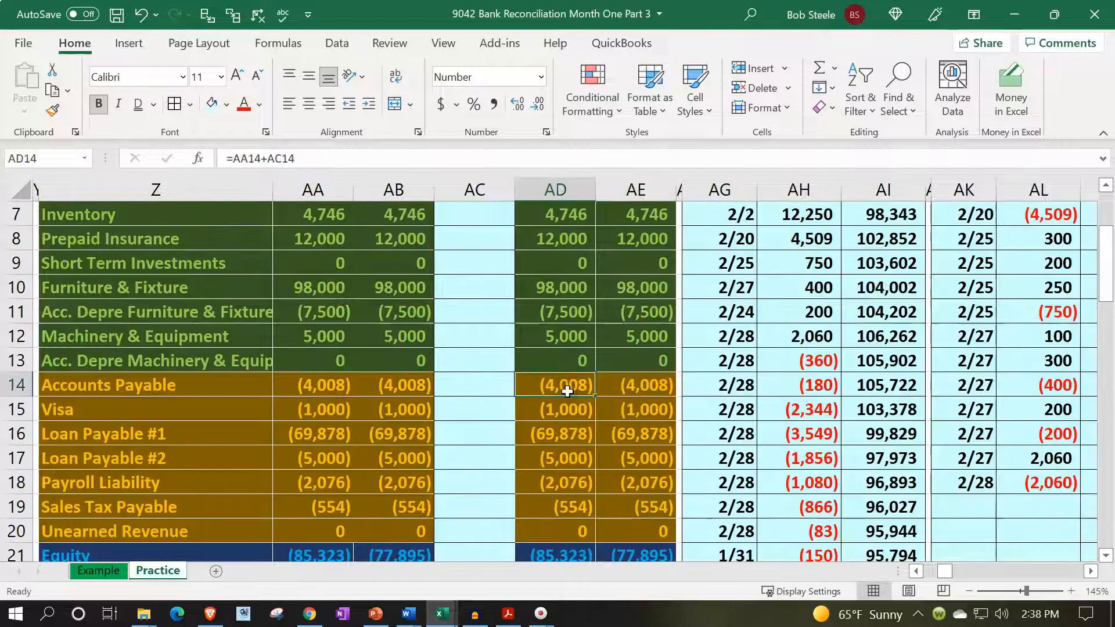
pyautogui.press('Left')
pyautogui.press('Left')
pyautogui.press('Left')
pyautogui.press('Left')
pyautogui.press('Left')
pyautogui.press('Left')
pyautogui.press('Left')
pyautogui.press('Left')
pyautogui.press('Left')
pyautogui.press('Down')
pyautogui.press('Down')
pyautogui.press('Down')
pyautogui.press('Down')
pyautogui.press('Down')
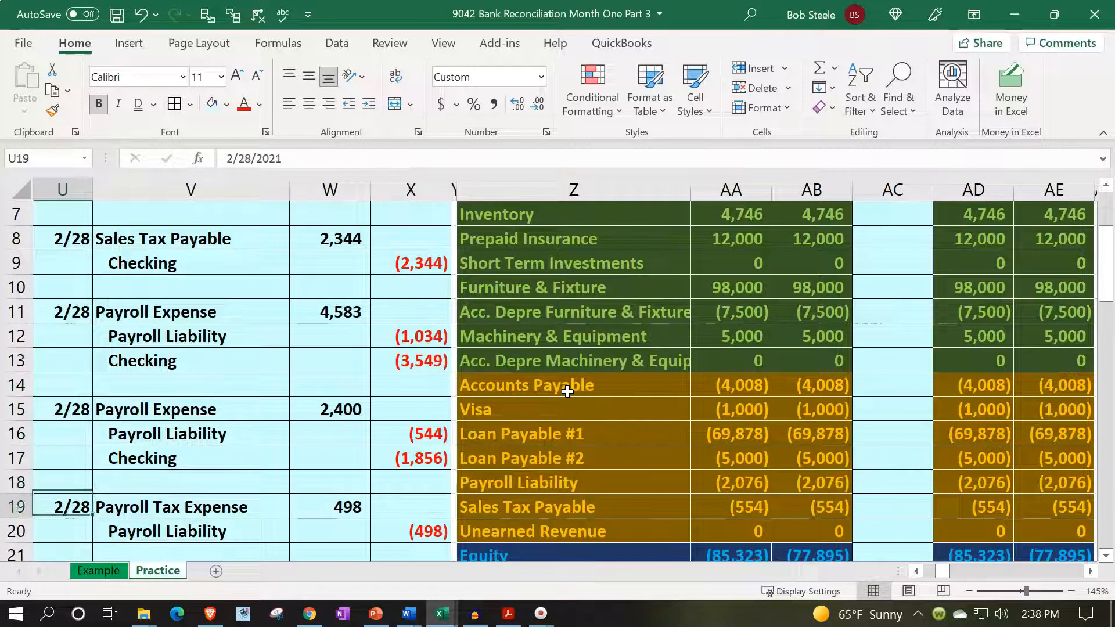
pyautogui.press('Down')
pyautogui.press('Down')
pyautogui.press('Down')
pyautogui.press('Down')
pyautogui.press('Down')
pyautogui.press('Down')
pyautogui.press('Down')
pyautogui.press('Down')
pyautogui.press('Down')
pyautogui.press('Down')
pyautogui.press('Down')
pyautogui.press('Down')
pyautogui.press('Down')
pyautogui.press('Down')
pyautogui.press('Down')
pyautogui.press('Down')
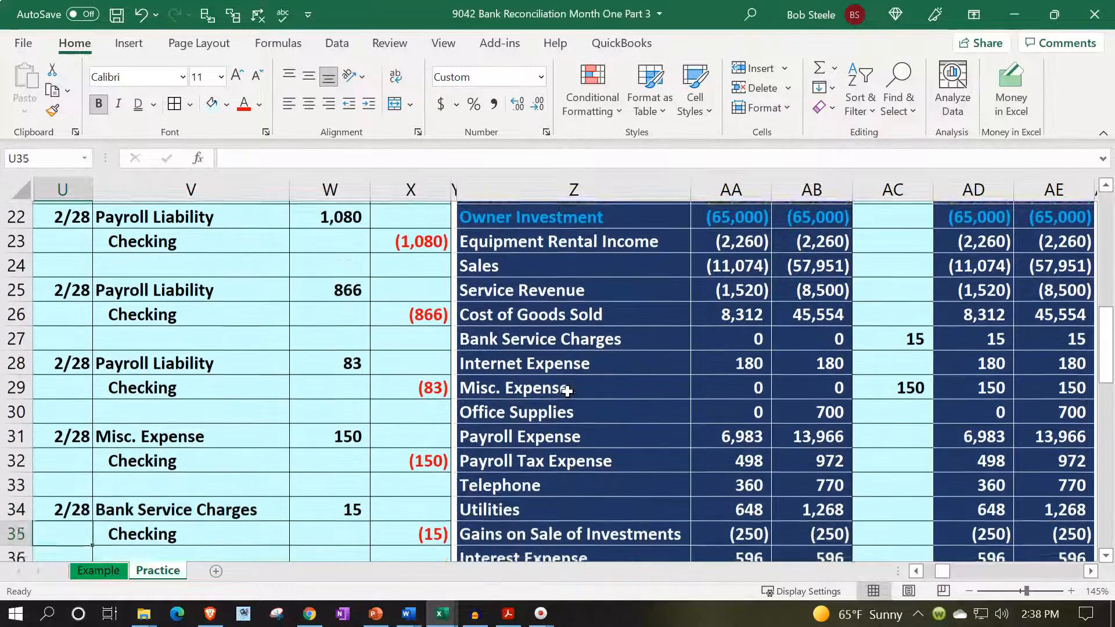
pyautogui.press('Down')
pyautogui.press('Down')
pyautogui.press('Down')
pyautogui.scroll(12, 568, 390)
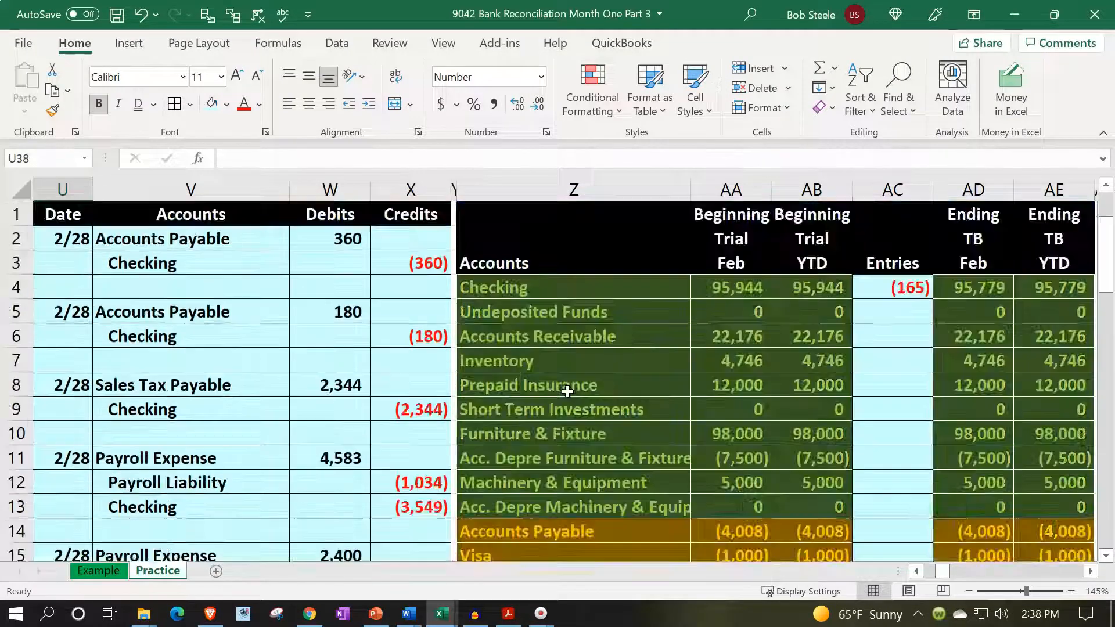
# Check the ending Checking balance in AD4 against the withdrawal and service charges on the January bank statement in Acrobat Reader, then return to Excel.
pyautogui.click(990, 288)
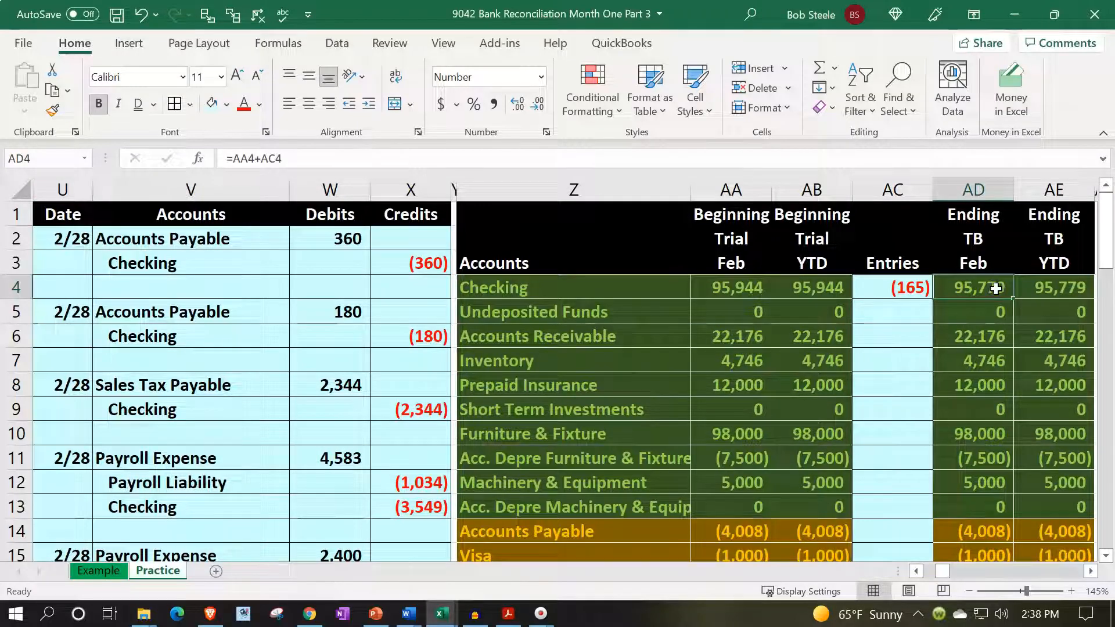
pyautogui.click(508, 614)
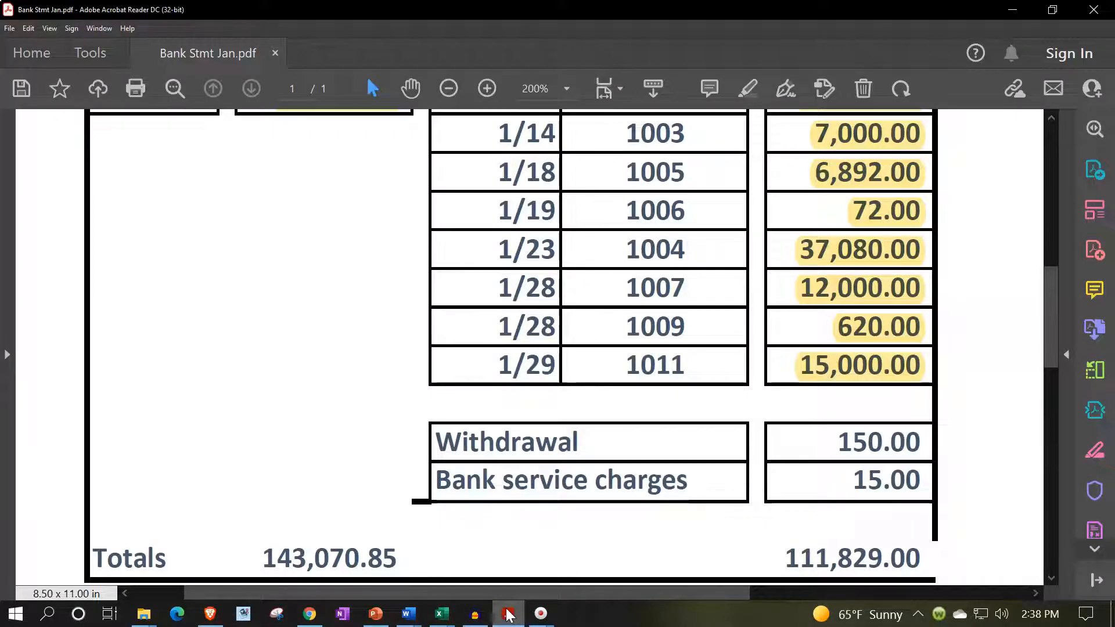
pyautogui.click(508, 614)
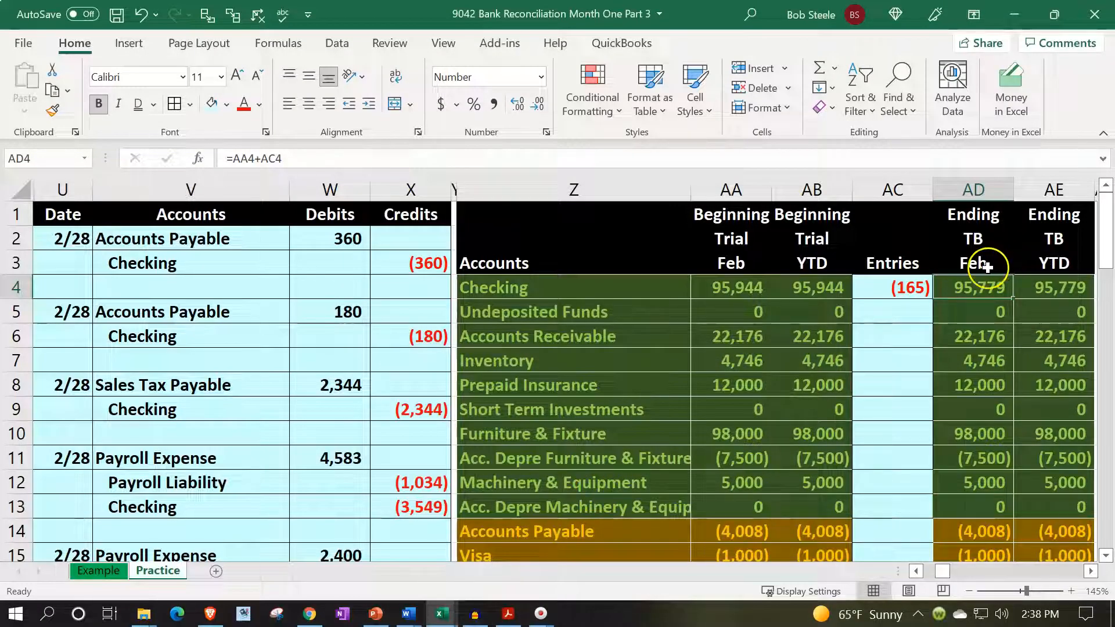
# Look over the Checking ledger and its neighbouring general ledger accounts alongside the trial balance.
pyautogui.click(912, 362)
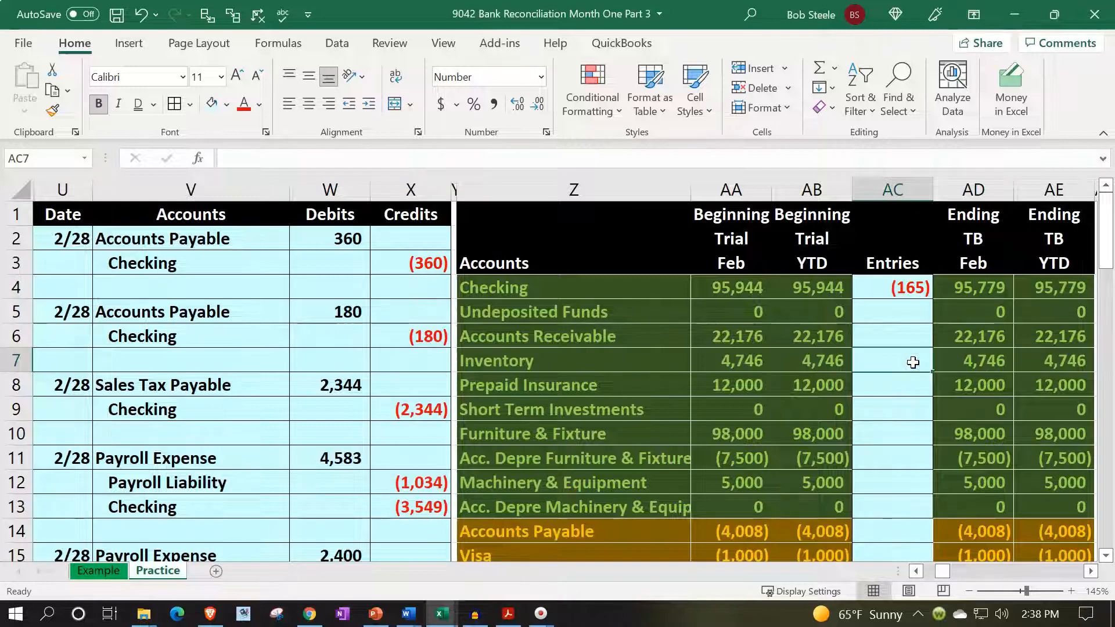
pyautogui.press('Right')
pyautogui.press('Right')
pyautogui.press('Right')
pyautogui.press('Right')
pyautogui.press('Right')
pyautogui.press('Right')
pyautogui.press('Right')
pyautogui.press('Right')
pyautogui.press('Right')
pyautogui.press('Right')
pyautogui.press('Right')
pyautogui.press('Right')
pyautogui.press('Right')
pyautogui.press('Right')
pyautogui.press('Right')
pyautogui.press('Right')
pyautogui.press('Right')
pyautogui.press('Right')
pyautogui.press('Right')
pyautogui.press('Right')
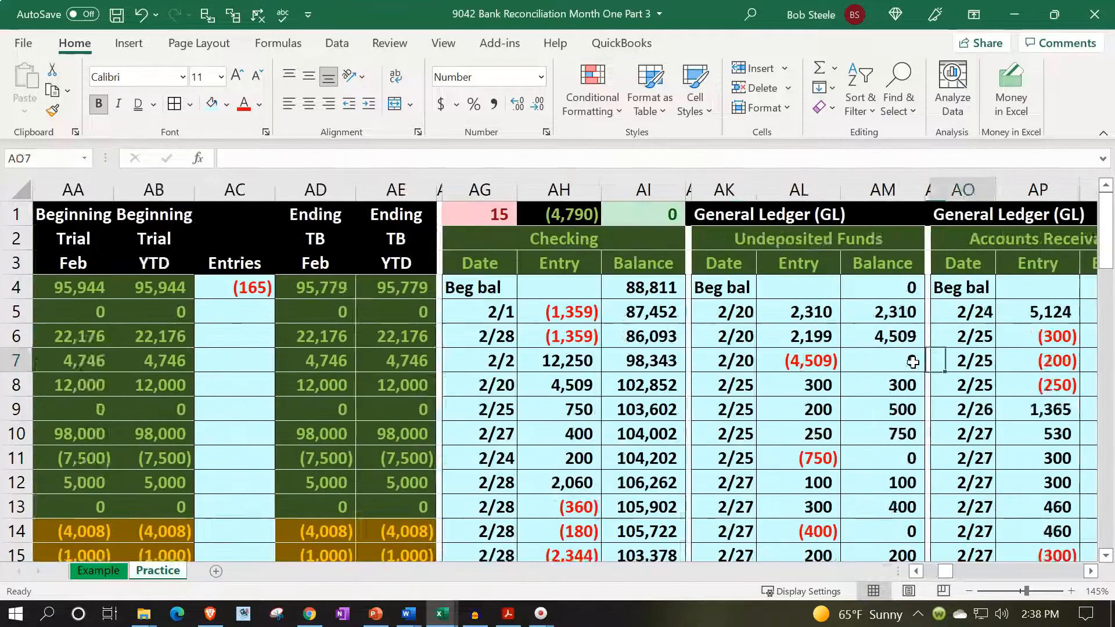
pyautogui.press('Left')
pyautogui.press('Left')
pyautogui.press('Left')
pyautogui.press('Left')
pyautogui.press('Left')
pyautogui.press('Left')
pyautogui.press('Left')
pyautogui.press('Left')
pyautogui.press('Left')
pyautogui.press('Left')
pyautogui.press('Left')
pyautogui.press('Left')
pyautogui.press('Left')
pyautogui.press('Left')
pyautogui.press('Left')
pyautogui.press('Left')
pyautogui.press('Left')
pyautogui.press('Left')
pyautogui.press('Left')
pyautogui.press('Left')
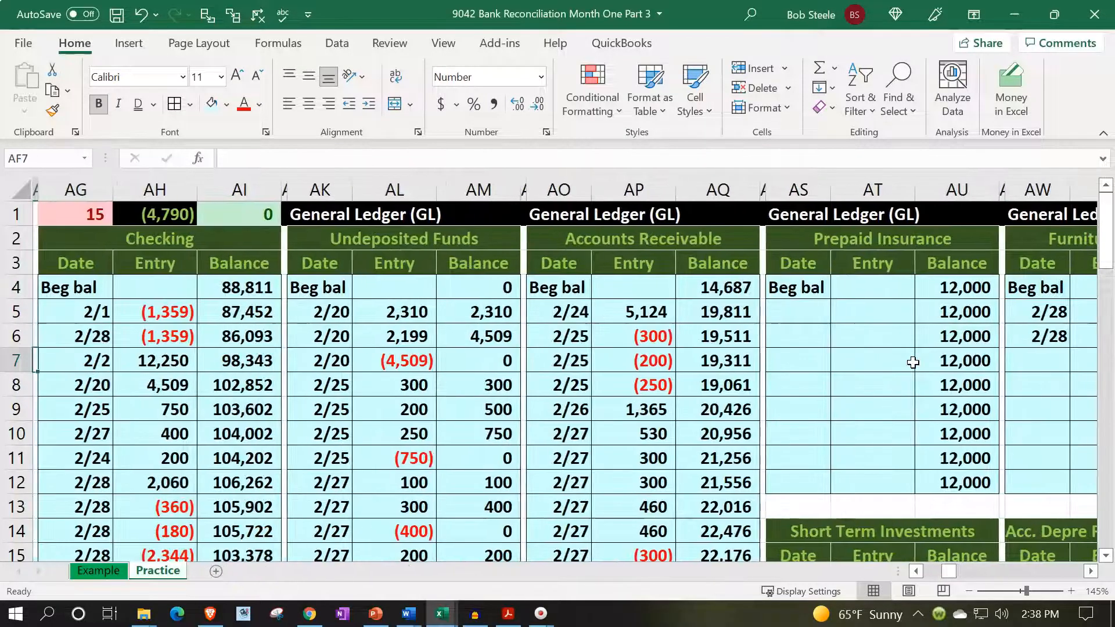
pyautogui.press('Left')
pyautogui.press('Left')
pyautogui.press('Left')
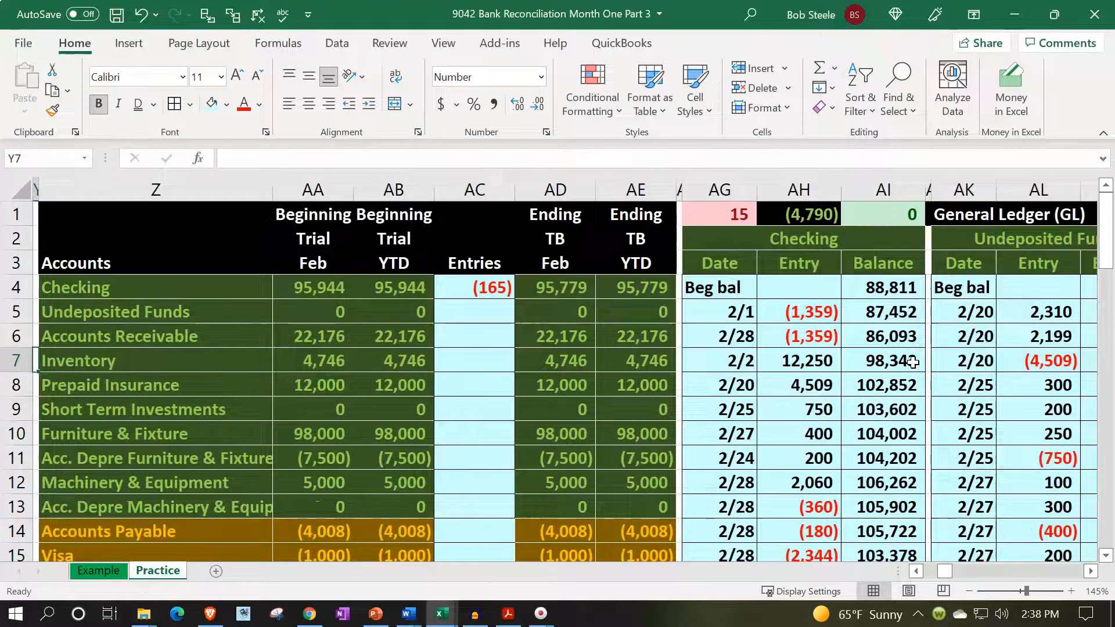
# Trace the dependents of the Checking credit in X35 from the Bank Service Charges journal entry to the trial balance.
pyautogui.click(757, 427)
pyautogui.press('Left')
pyautogui.press('Left')
pyautogui.press('Left')
pyautogui.press('Left')
pyautogui.press('Left')
pyautogui.press('Left')
pyautogui.press('Left')
pyautogui.press('Left')
pyautogui.press('Left')
pyautogui.press('Left')
pyautogui.press('Left')
pyautogui.press('Left')
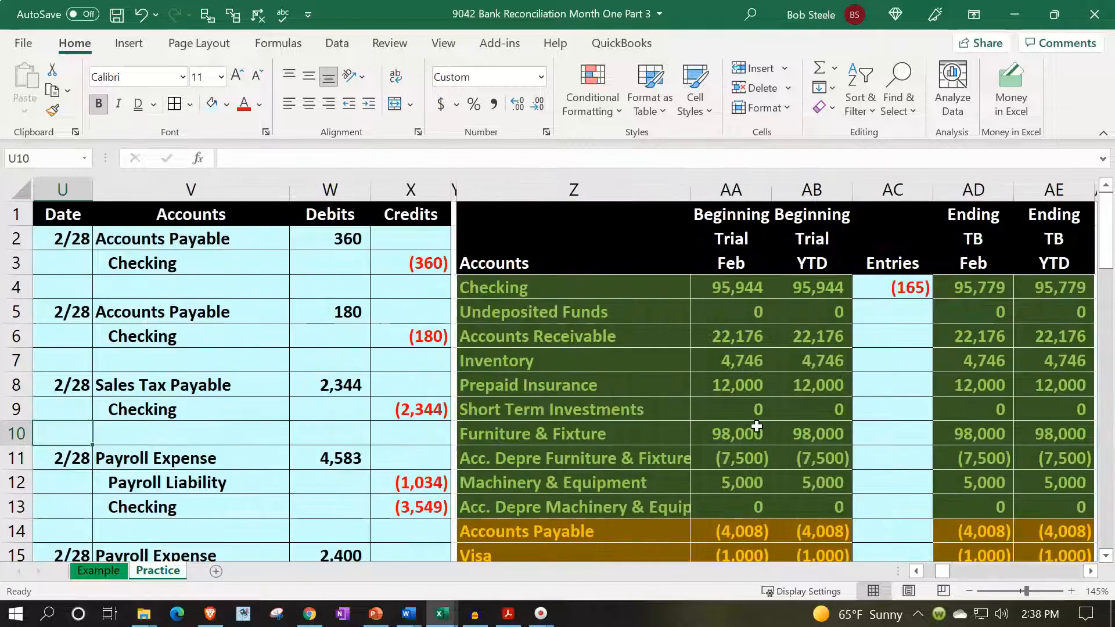
pyautogui.scroll(-8, 573, 459)
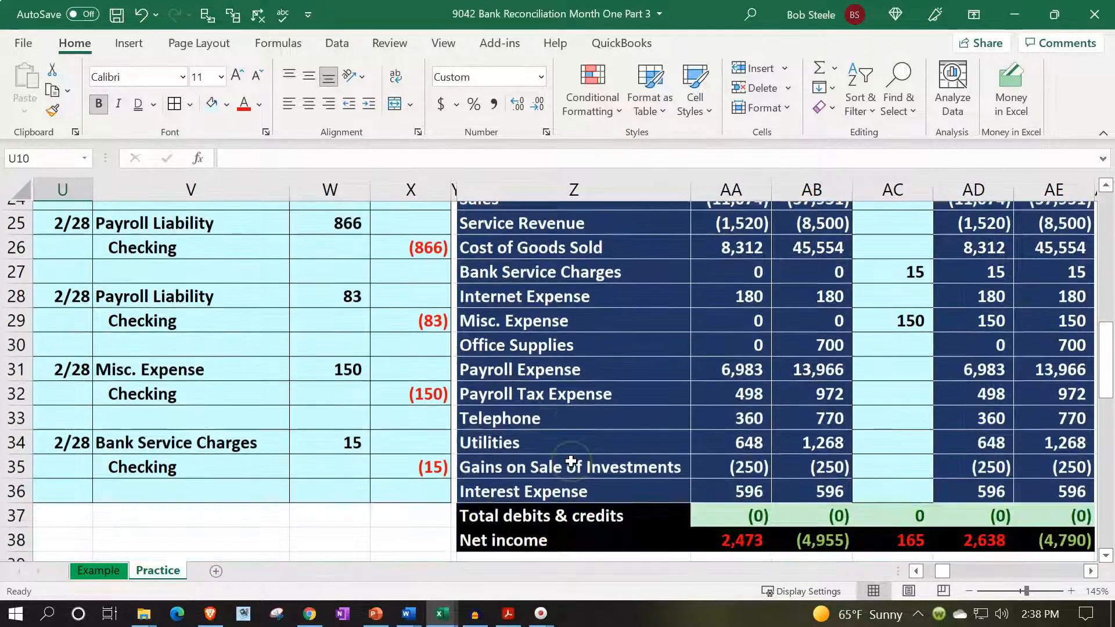
pyautogui.click(433, 458)
pyautogui.click(231, 18)
pyautogui.scroll(8, 677, 350)
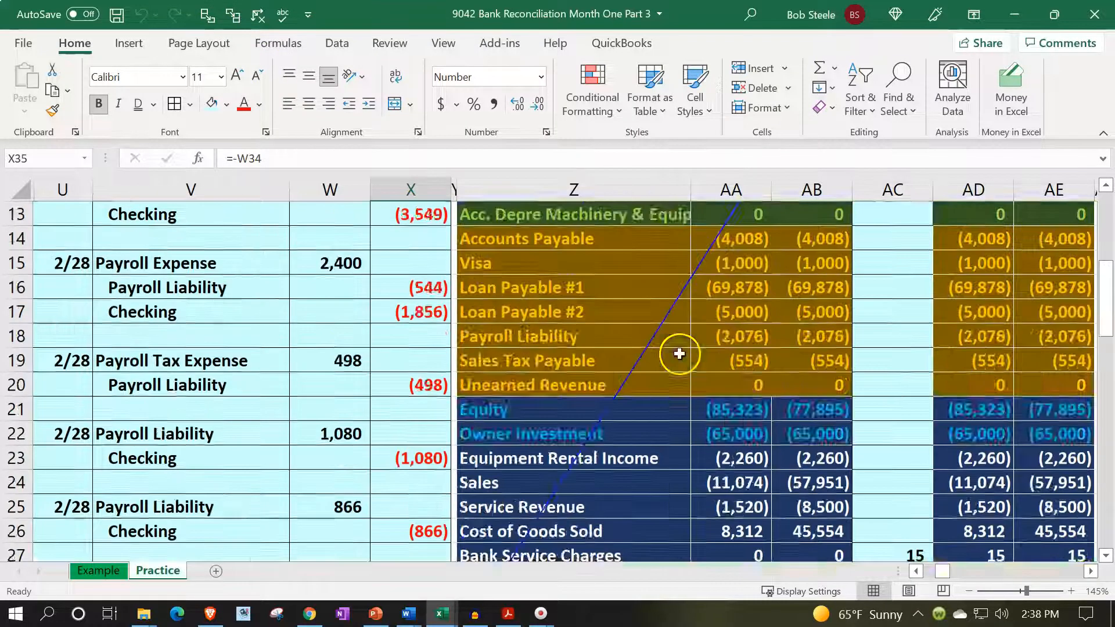
# Enter the date 1/31 in AG22, the next empty row of the Checking general ledger account.
pyautogui.click(731, 314)
pyautogui.press('Right')
pyautogui.press('Right')
pyautogui.press('Right')
pyautogui.press('Right')
pyautogui.press('Right')
pyautogui.press('Right')
pyautogui.press('Right')
pyautogui.press('Right')
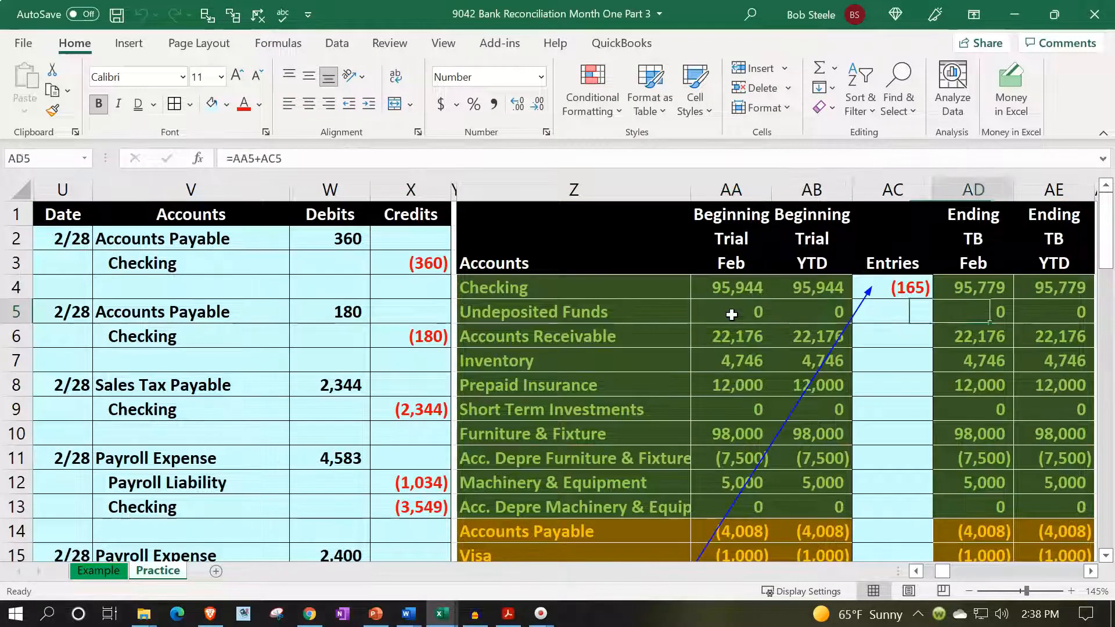
pyautogui.press('Down')
pyautogui.press('Down')
pyautogui.press('Down')
pyautogui.press('Down')
pyautogui.press('Down')
pyautogui.press('Down')
pyautogui.press('Down')
pyautogui.press('Down')
pyautogui.press('Down')
pyautogui.press('Down')
pyautogui.press('Down')
pyautogui.press('Down')
pyautogui.press('Down')
pyautogui.press('Down')
pyautogui.press('Down')
pyautogui.press('Down')
pyautogui.press('Down')
pyautogui.press('Down')
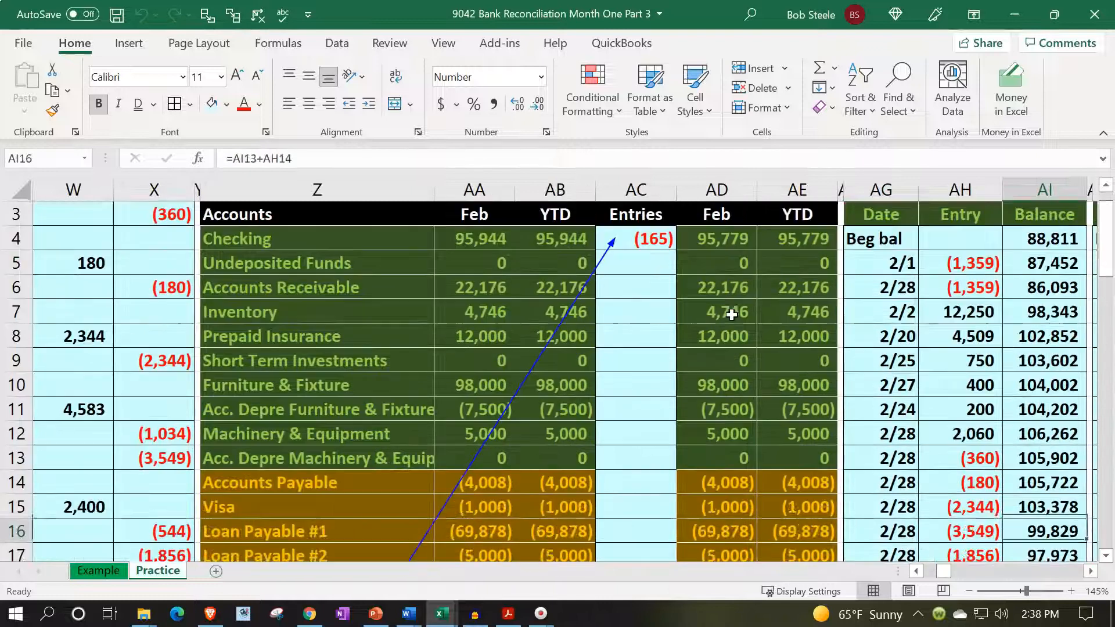
pyautogui.press('Left')
pyautogui.press('Left')
pyautogui.press('Up')
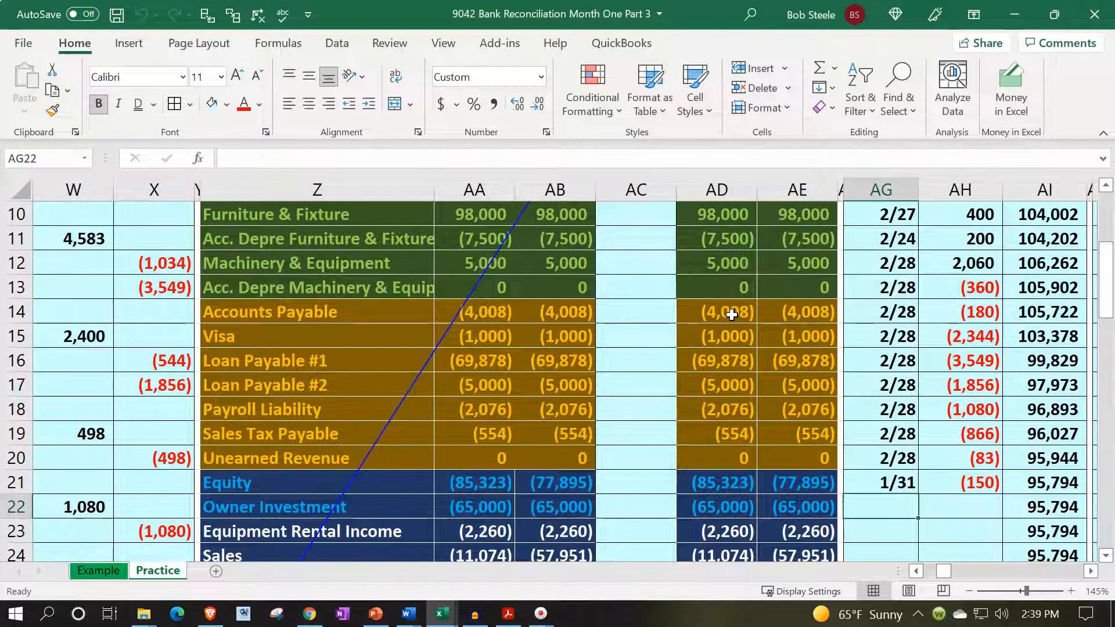
pyautogui.write('1/3')
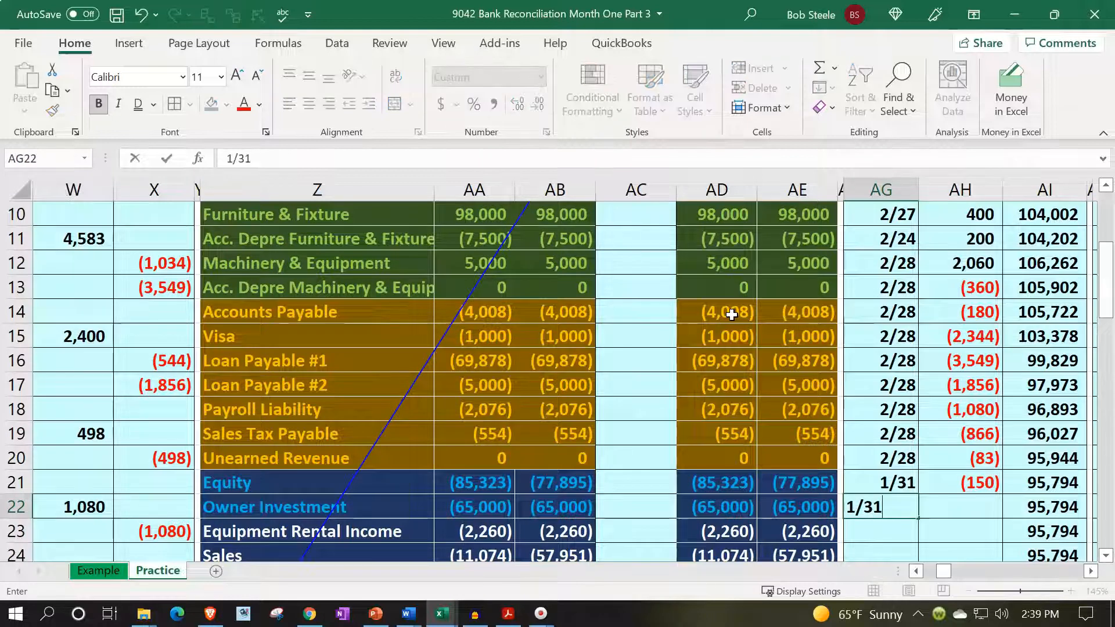
pyautogui.write('1')
pyautogui.press('Tab')
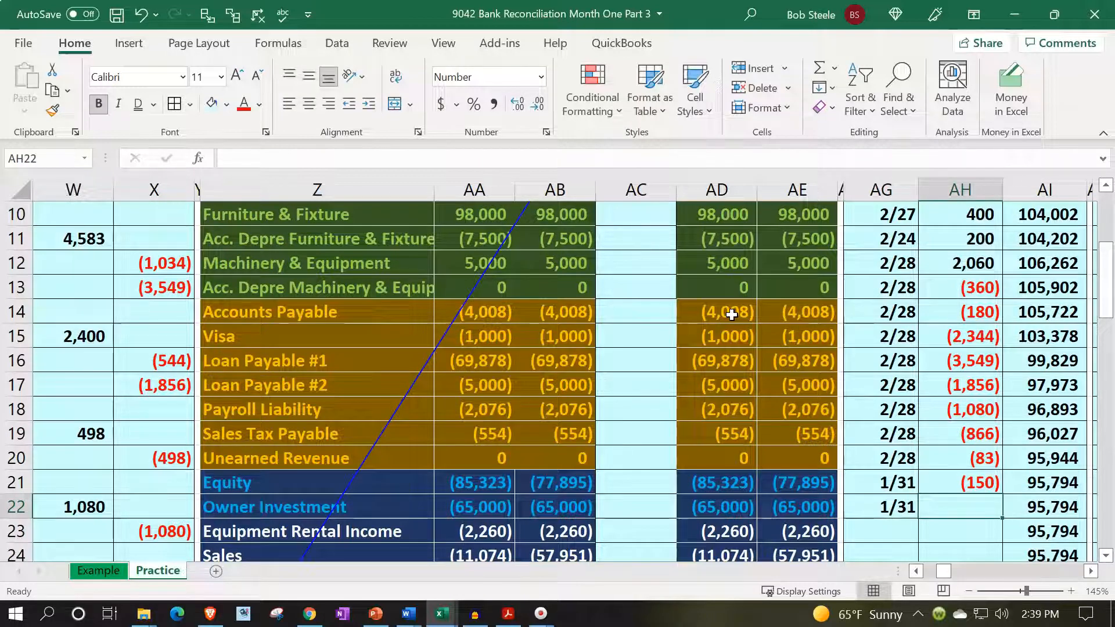
# Post the service charge to the Checking ledger by linking AH22 to the Checking credit in X35.
pyautogui.write('=')
pyautogui.press('Left')
pyautogui.press('Left')
pyautogui.press('Left')
pyautogui.press('Left')
pyautogui.press('Left')
pyautogui.press('Left')
pyautogui.press('Left')
pyautogui.press('Left')
pyautogui.press('Left')
pyautogui.press('Left')
pyautogui.press('Left')
pyautogui.press('Left')
pyautogui.press('Left')
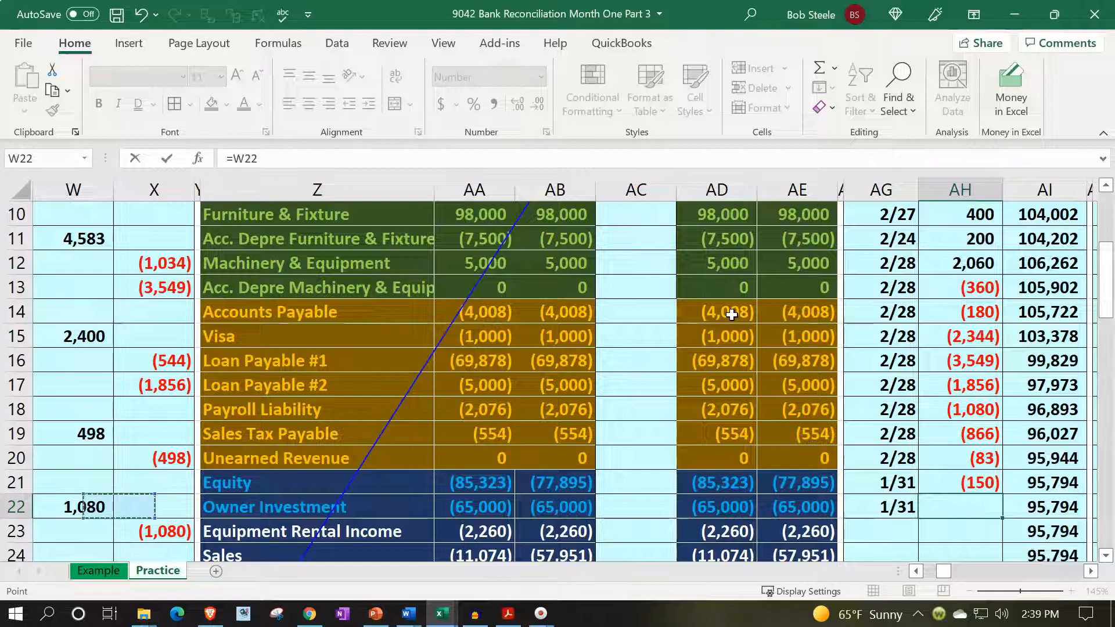
pyautogui.press('Down')
pyautogui.press('Down')
pyautogui.press('Down')
pyautogui.press('Down')
pyautogui.press('Down')
pyautogui.press('Down')
pyautogui.press('Down')
pyautogui.press('Down')
pyautogui.press('Down')
pyautogui.press('Down')
pyautogui.press('Down')
pyautogui.press('Down')
pyautogui.press('Down')
pyautogui.press('Down')
pyautogui.press('Down')
pyautogui.press('Down')
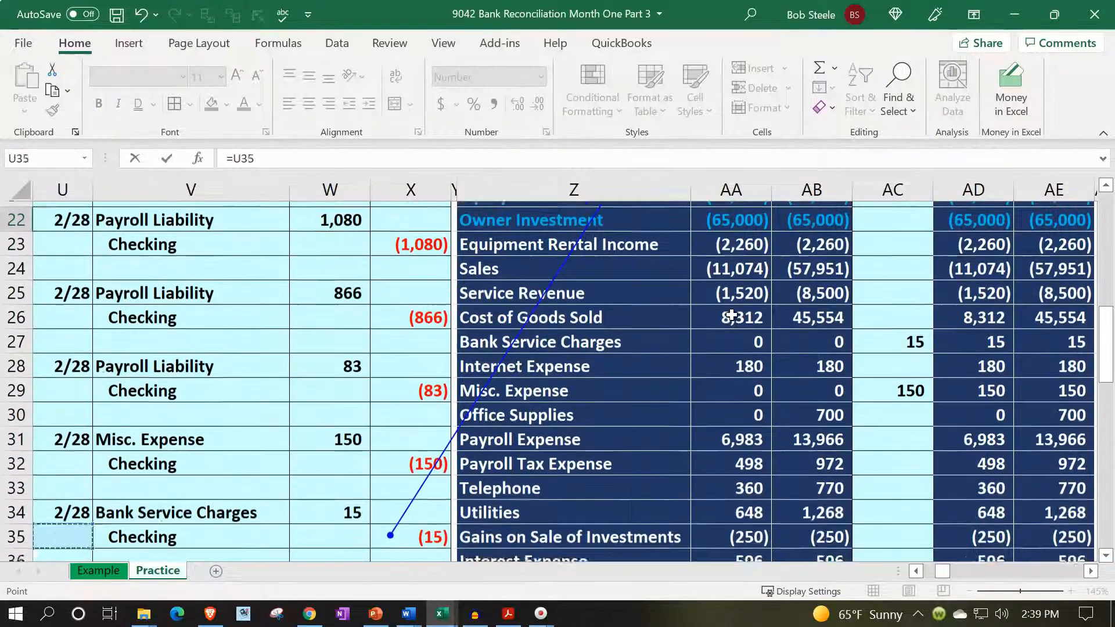
pyautogui.press('Right')
pyautogui.press('Right')
pyautogui.press('Right')
pyautogui.press('Up')
pyautogui.press('Up')
pyautogui.press('Up')
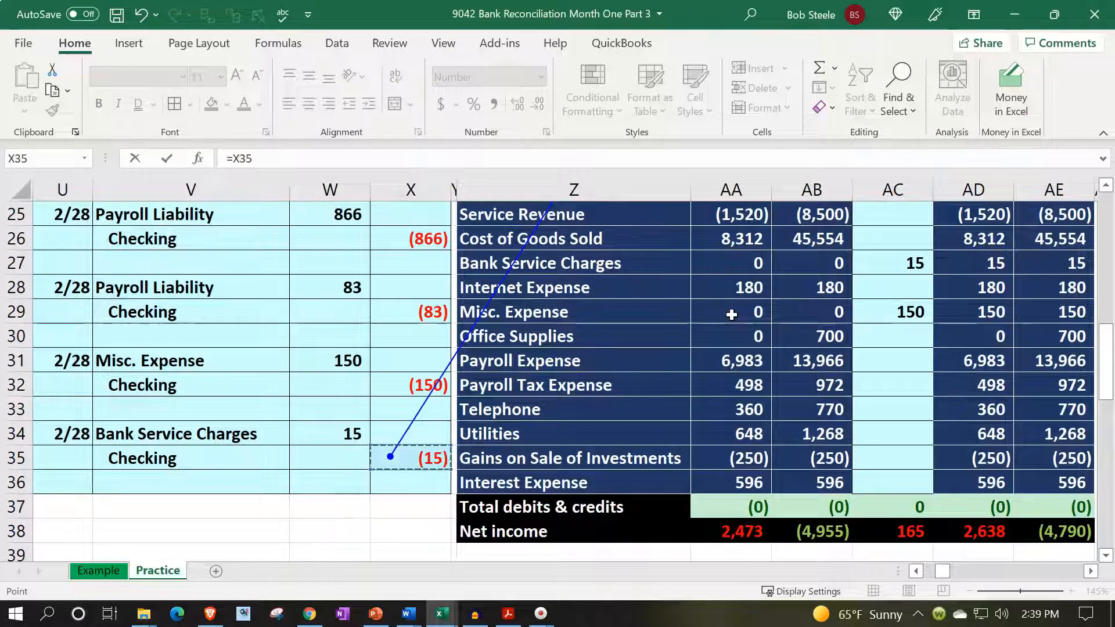
pyautogui.press('Tab')
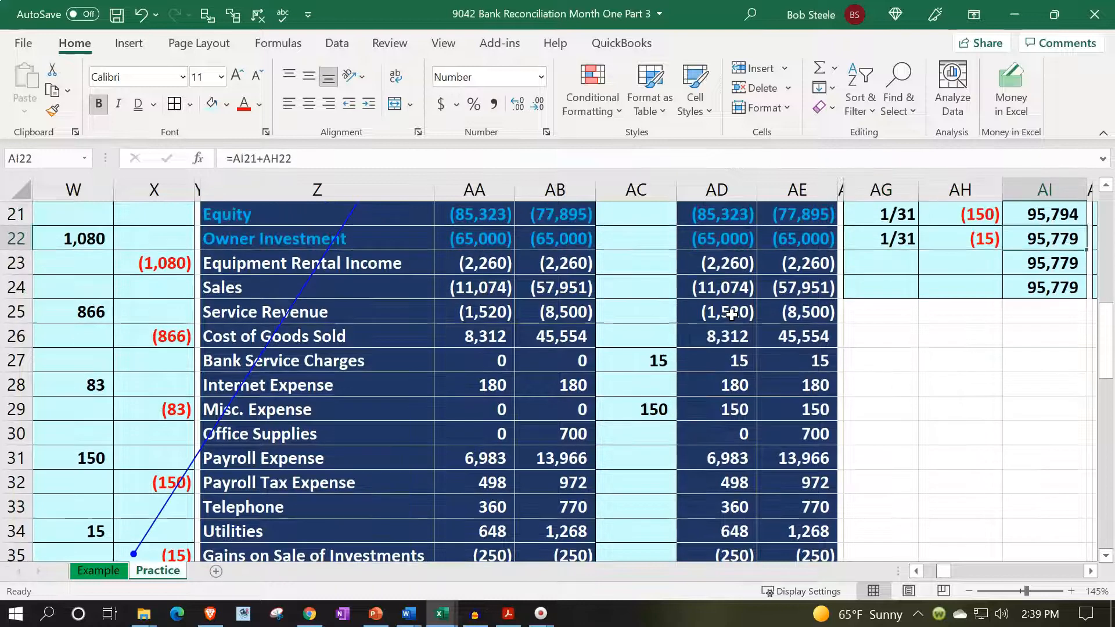
# Check the ending YTD Checking balance in AE4 against the Checking ledger, and check the YTD net income in AE38.
pyautogui.scroll(5, 859, 425)
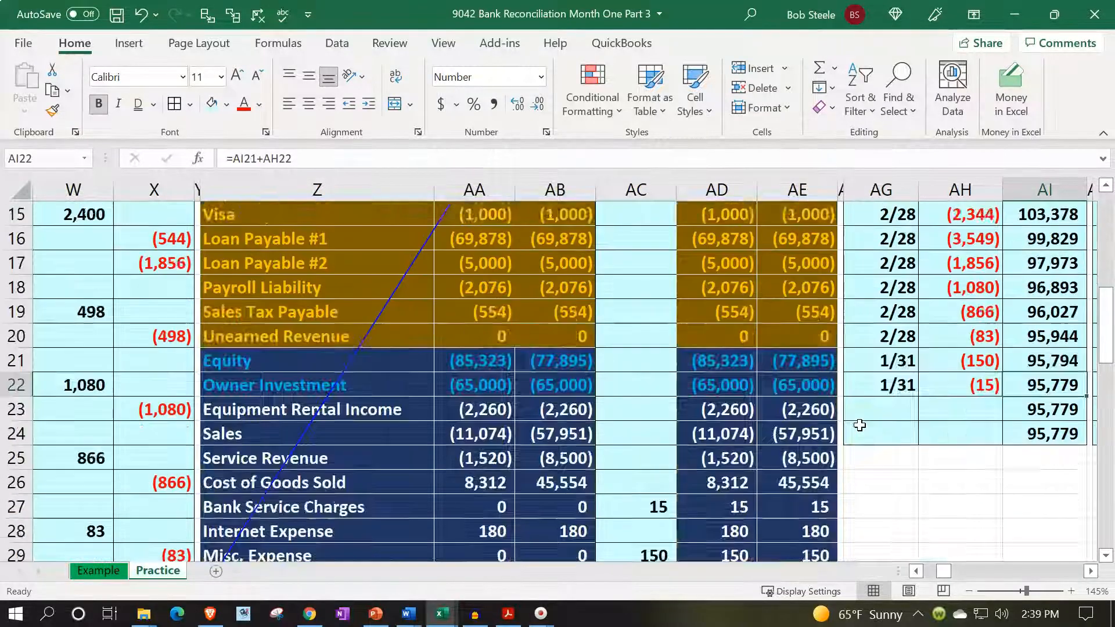
pyautogui.scroll(1, 860, 425)
pyautogui.click(803, 287)
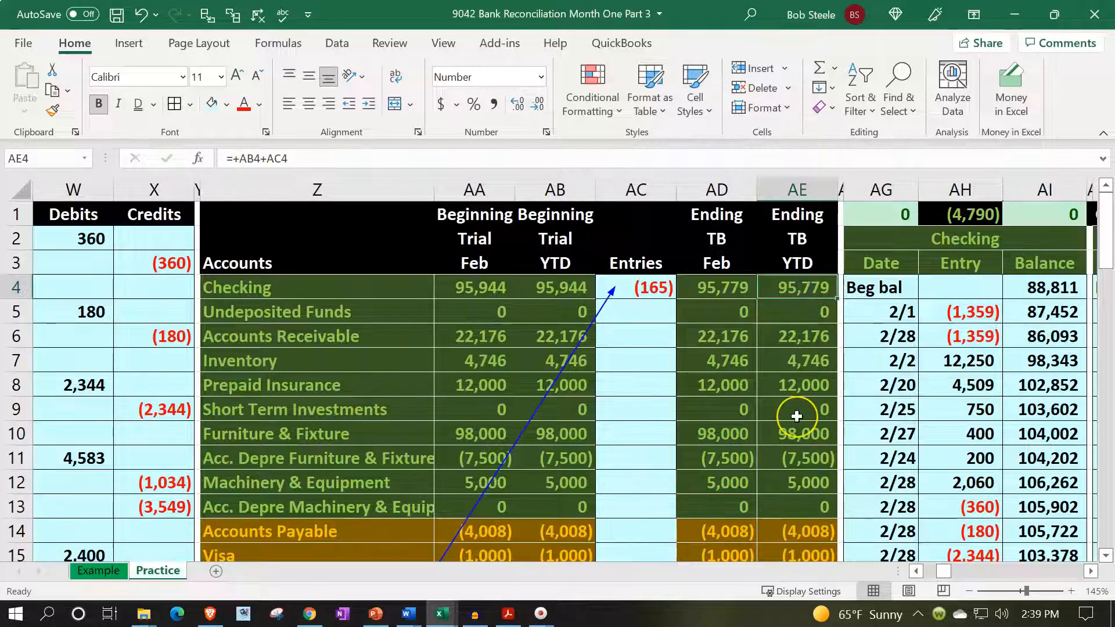
pyautogui.scroll(-9, 796, 416)
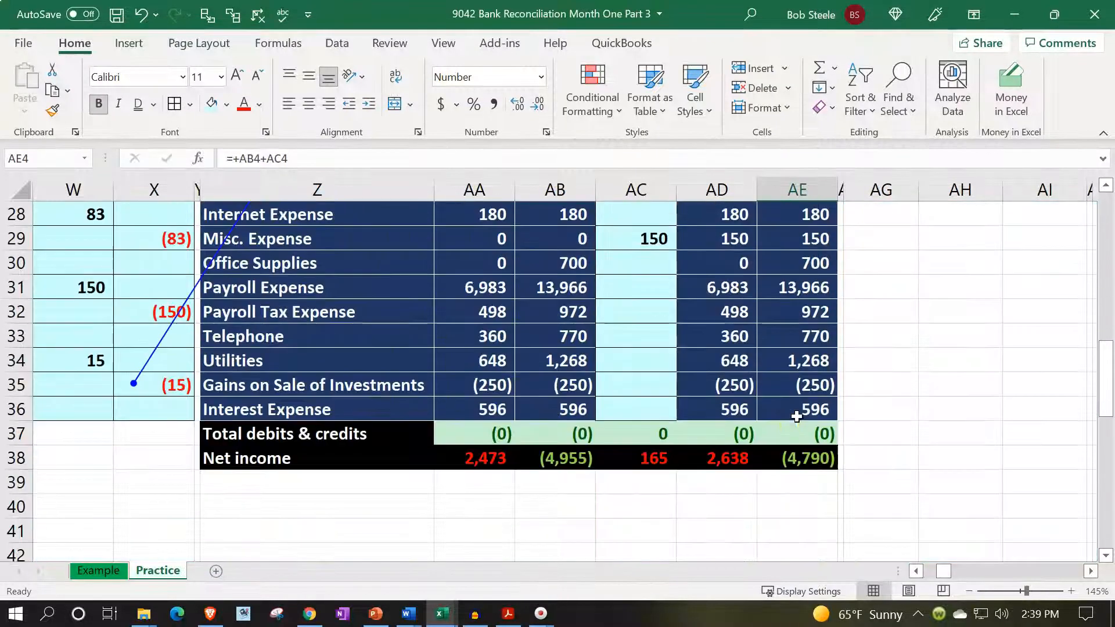
pyautogui.click(804, 459)
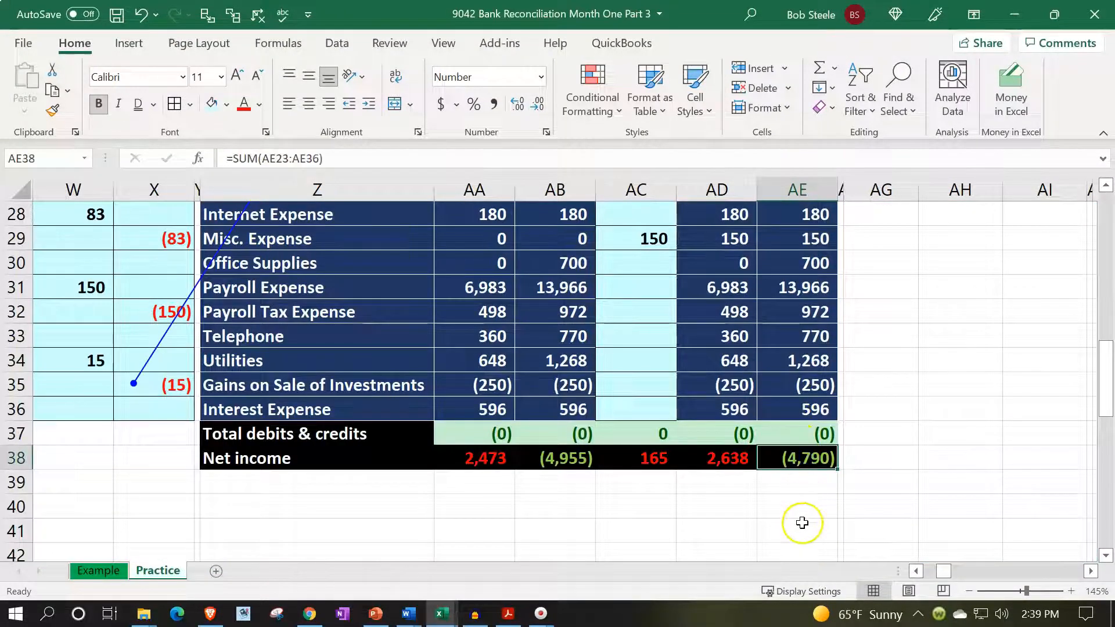
pyautogui.scroll(9, 776, 348)
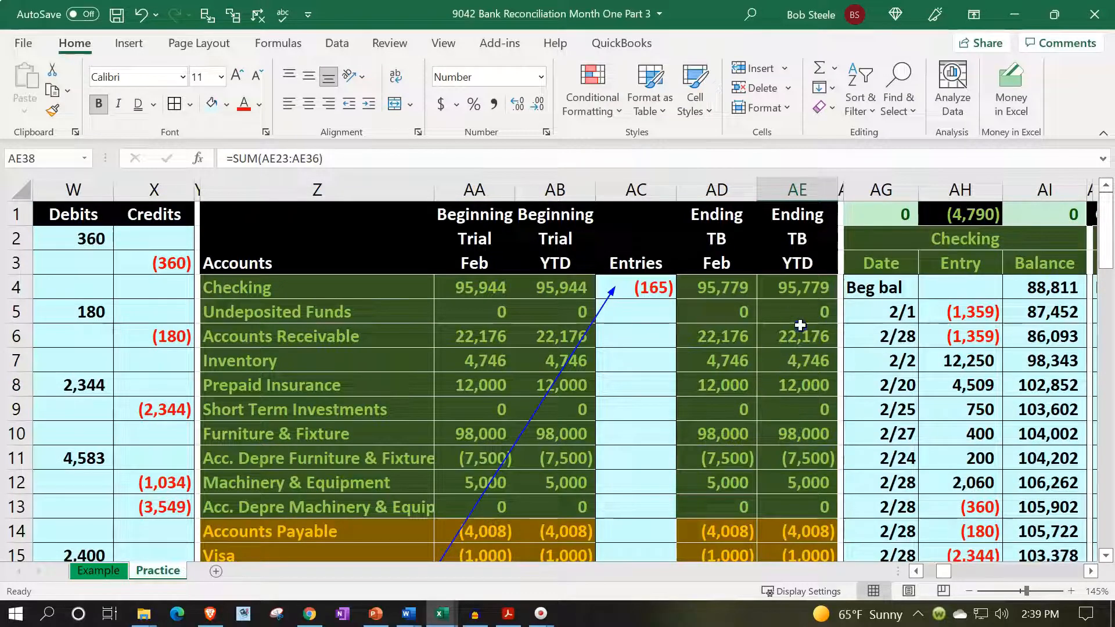
# Look across the general and subsidiary ledgers, time sheet and loan schedule to the withdrawal and service charges in the bank reconciliation.
pyautogui.click(800, 333)
pyautogui.press('Right')
pyautogui.press('Right')
pyautogui.press('Right')
pyautogui.press('Right')
pyautogui.press('Right')
pyautogui.press('Right')
pyautogui.press('Right')
pyautogui.press('Right')
pyautogui.press('Right')
pyautogui.press('Right')
pyautogui.press('Right')
pyautogui.press('Right')
pyautogui.press('Right')
pyautogui.press('Right')
pyautogui.press('Right')
pyautogui.press('Right')
pyautogui.press('Right')
pyautogui.press('Right')
pyautogui.press('Right')
pyautogui.press('Right')
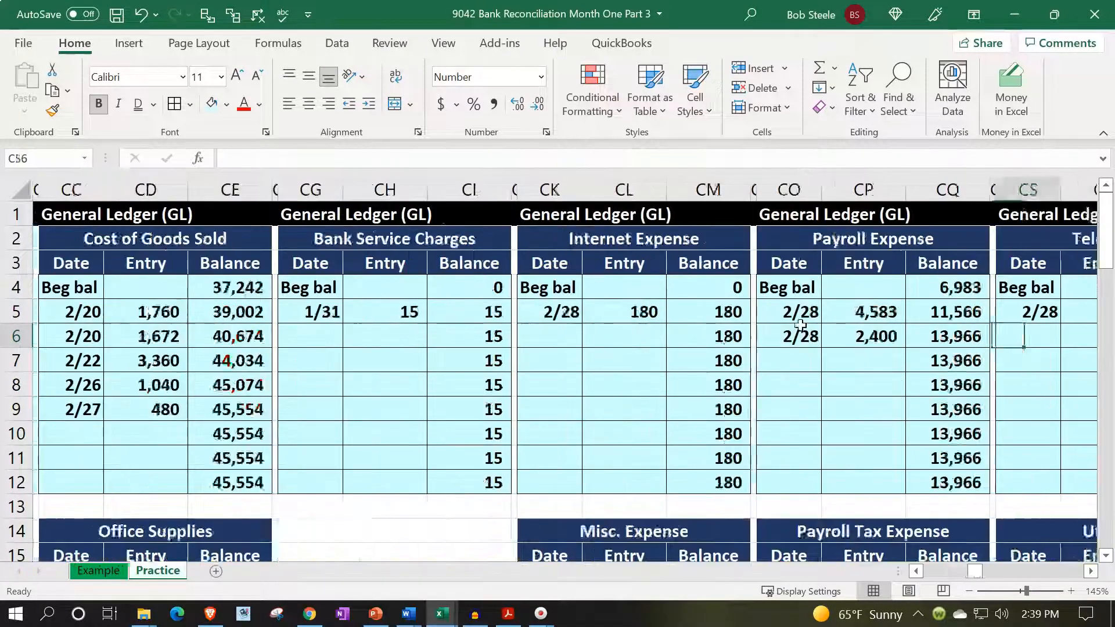
pyautogui.press('Right')
pyautogui.press('Right')
pyautogui.press('Right')
pyautogui.press('Right')
pyautogui.press('Right')
pyautogui.press('Right')
pyautogui.press('Right')
pyautogui.press('Right')
pyautogui.press('Right')
pyautogui.press('Right')
pyautogui.press('Right')
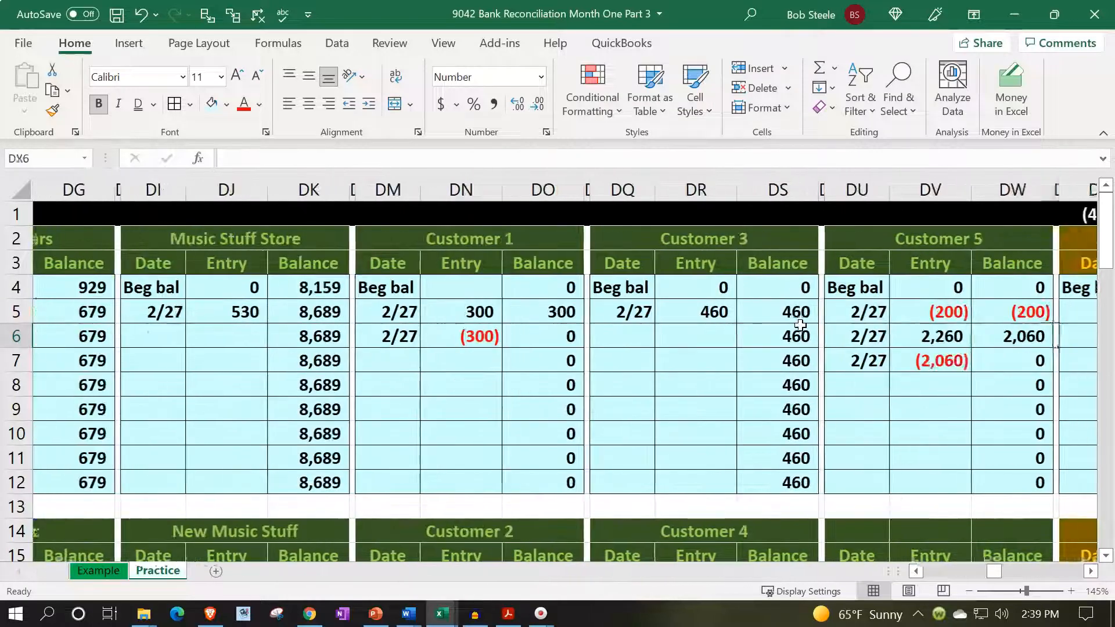
pyautogui.press('Right')
pyautogui.press('Right')
pyautogui.press('Right')
pyautogui.press('Right')
pyautogui.press('Right')
pyautogui.press('Right')
pyautogui.press('Right')
pyautogui.press('Right')
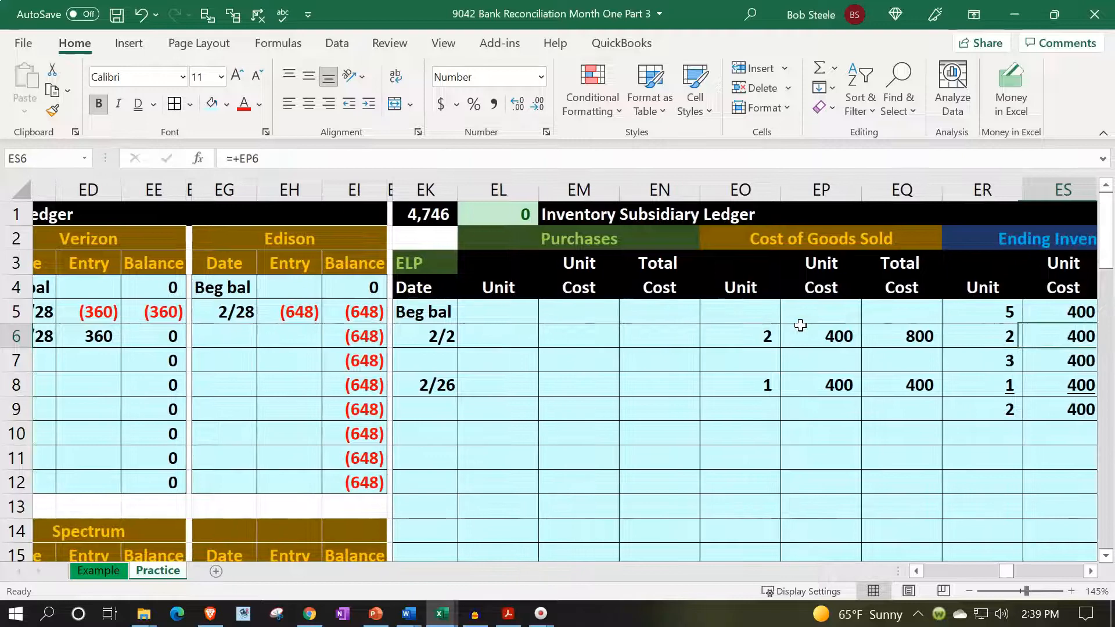
pyautogui.press('Right')
pyautogui.press('Right')
pyautogui.press('Right')
pyautogui.press('Right')
pyautogui.press('Right')
pyautogui.press('Right')
pyautogui.press('Right')
pyautogui.press('Right')
pyautogui.press('Right')
pyautogui.press('Right')
pyautogui.press('Right')
pyautogui.press('Right')
pyautogui.press('Right')
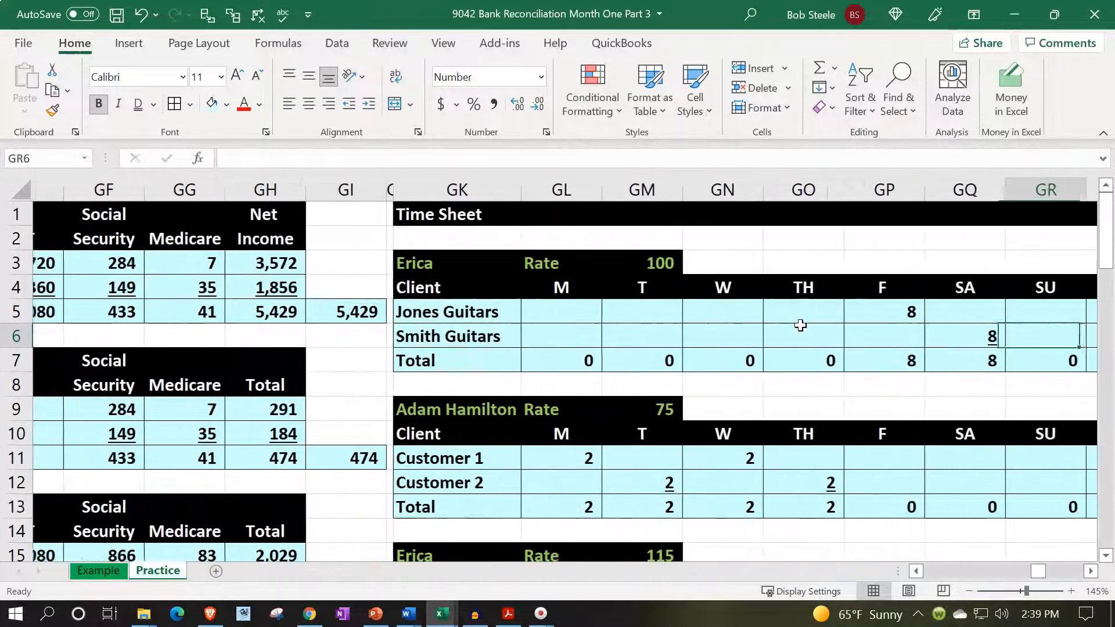
pyautogui.press('Right')
pyautogui.press('Right')
pyautogui.press('Right')
pyautogui.press('Right')
pyautogui.press('Right')
pyautogui.press('Right')
pyautogui.press('Right')
pyautogui.press('Right')
pyautogui.press('Right')
pyautogui.press('Right')
pyautogui.press('Right')
pyautogui.press('Right')
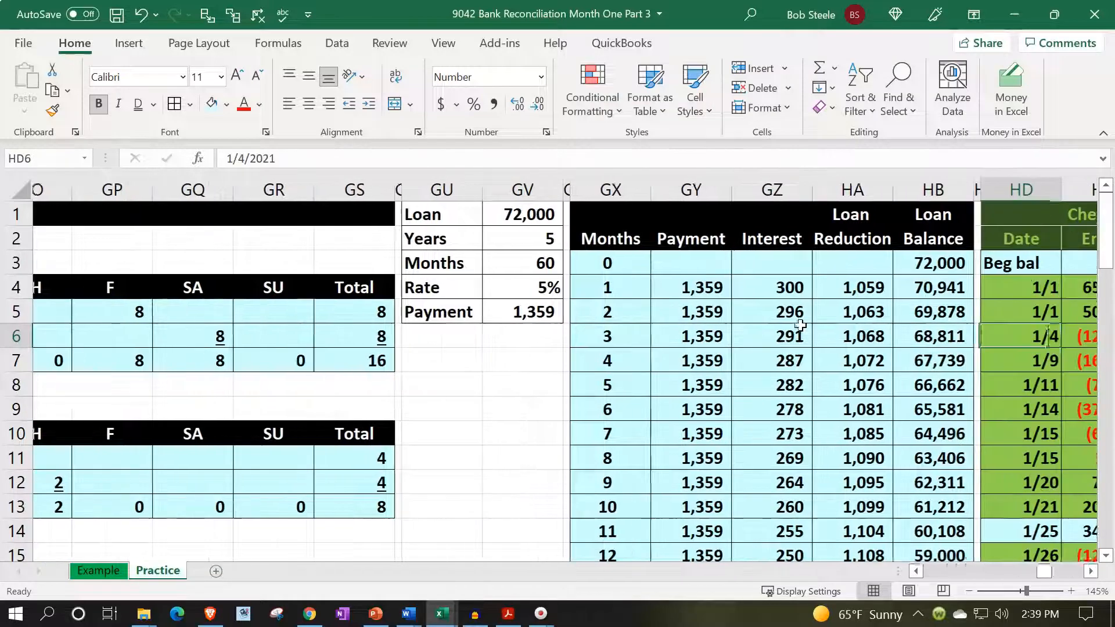
pyautogui.press('Right')
pyautogui.press('Right')
pyautogui.press('Right')
pyautogui.press('Right')
pyautogui.press('Right')
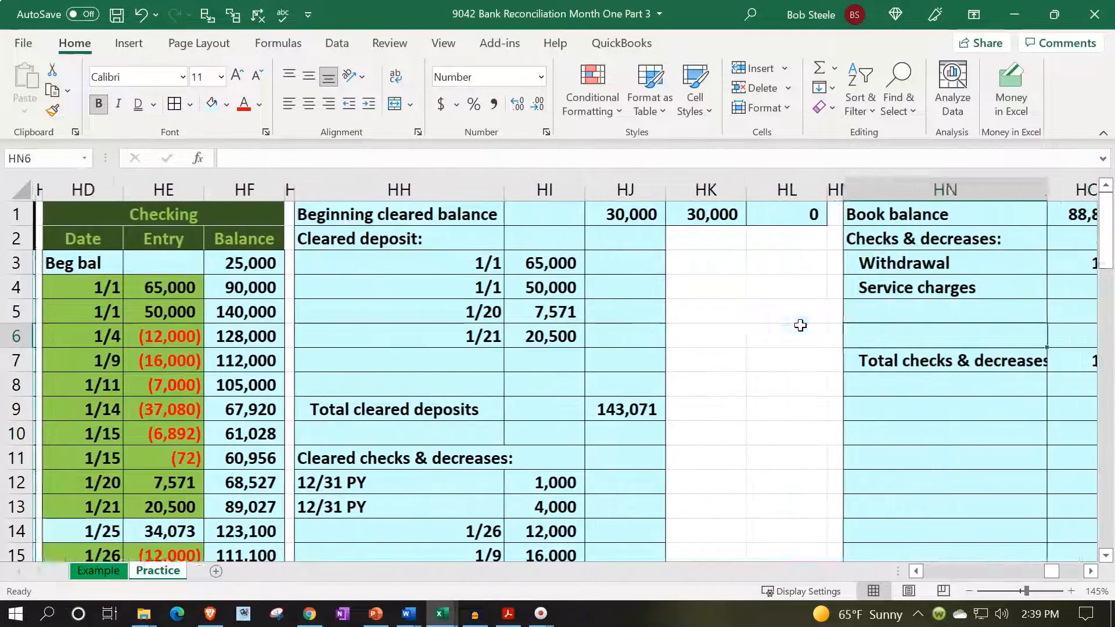
# Look over the reconciliation's Checking detail down to its first empty row, HD24, beside the cleared deposits and checks.
pyautogui.press('Left')
pyautogui.press('Left')
pyautogui.press('Left')
pyautogui.press('Left')
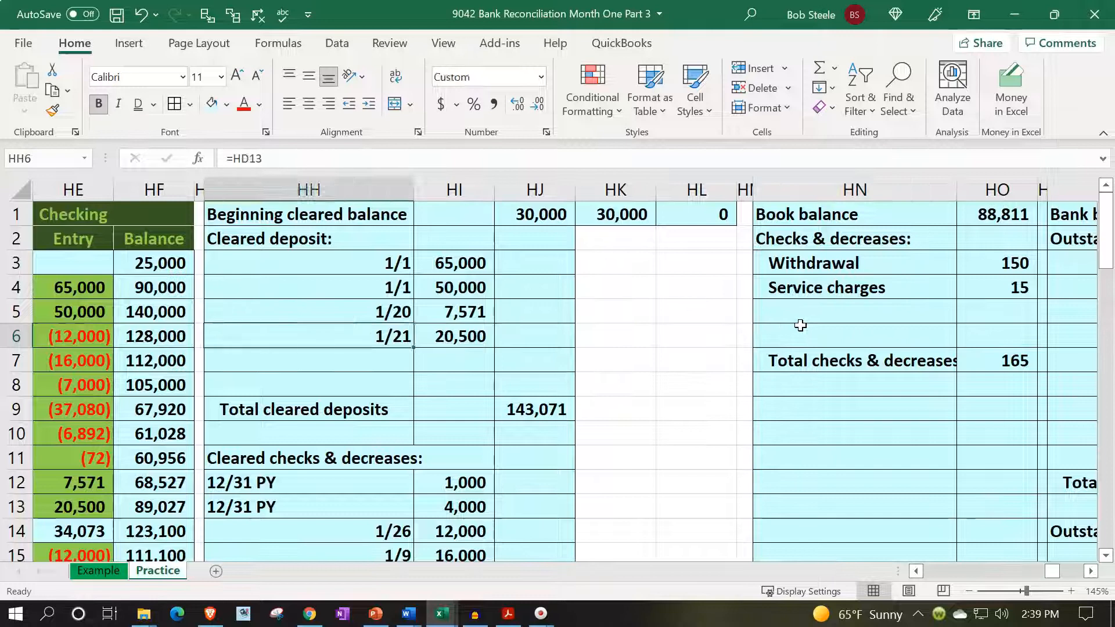
pyautogui.press('Left')
pyautogui.press('Left')
pyautogui.press('Left')
pyautogui.press('Left')
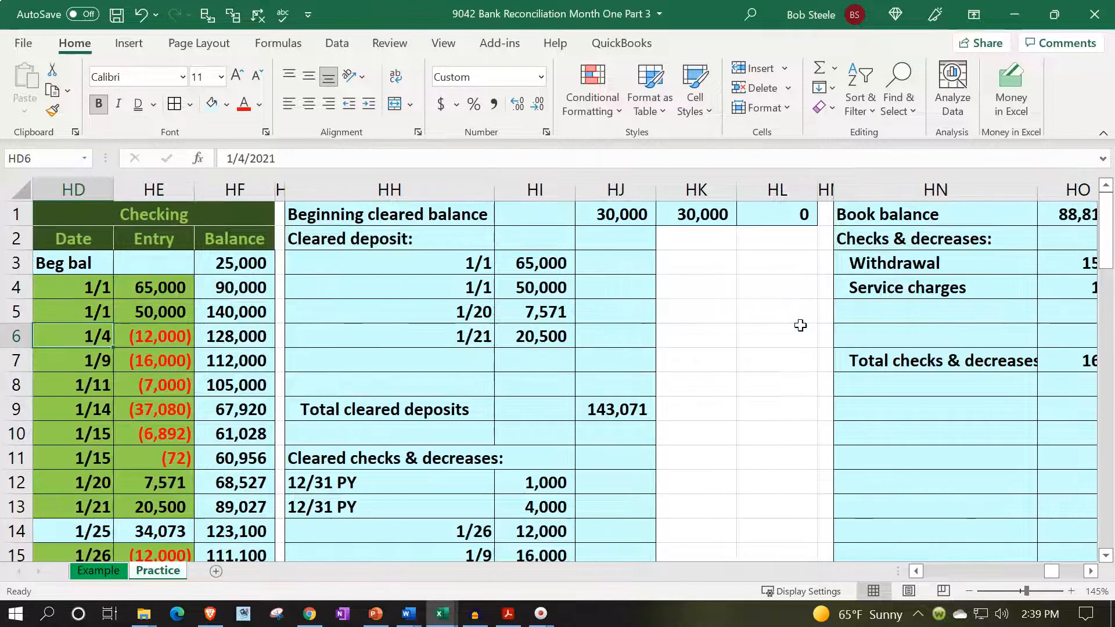
pyautogui.scroll(-5, 597, 406)
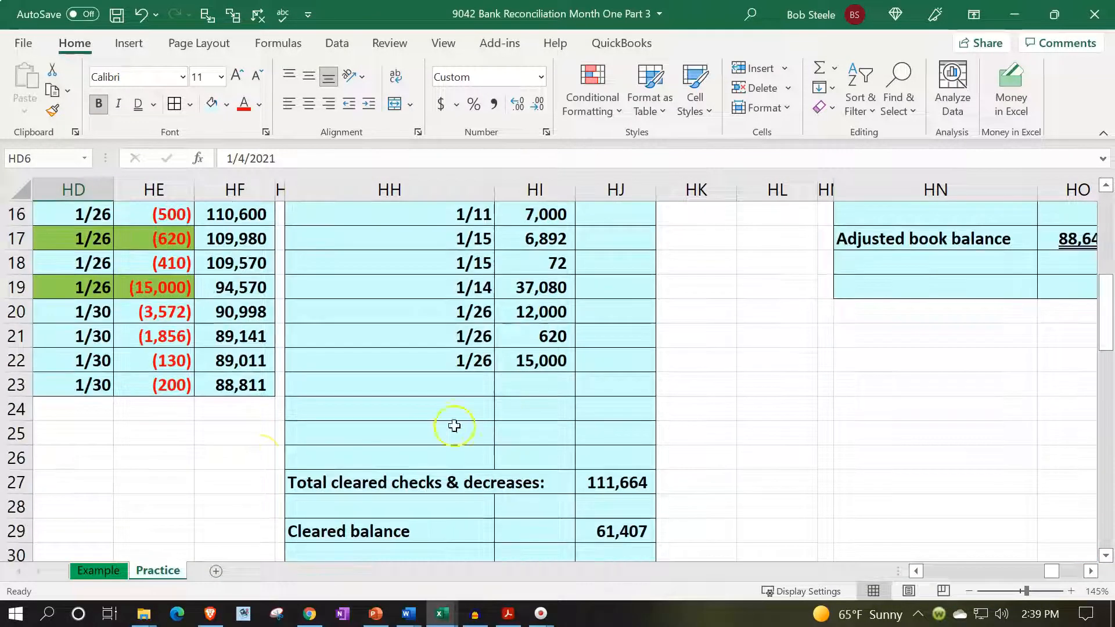
pyautogui.click(79, 412)
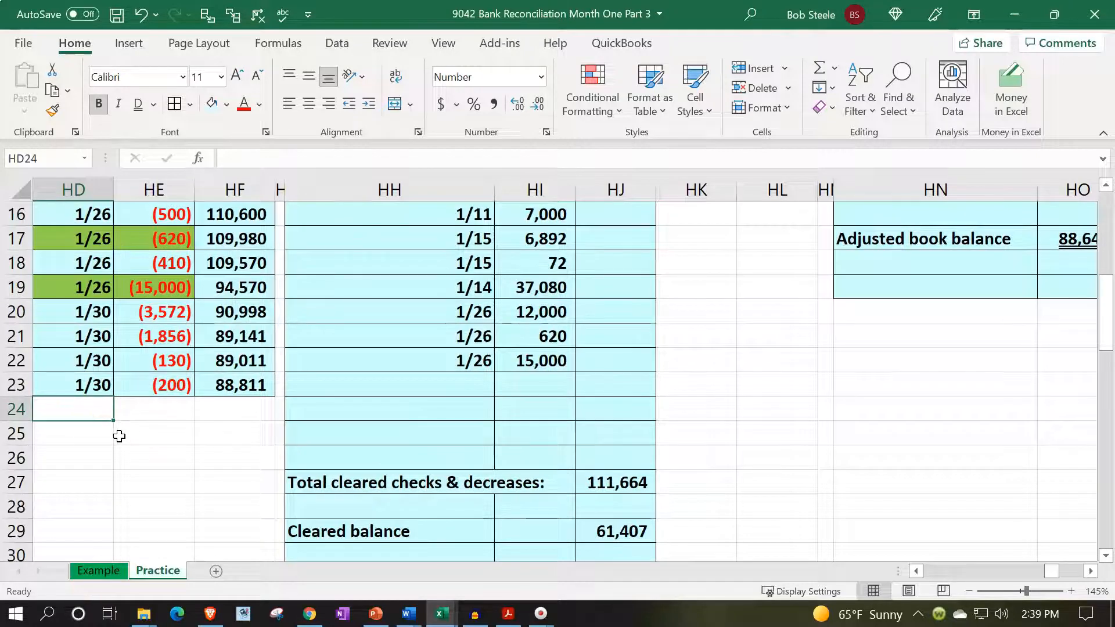
pyautogui.scroll(5, 119, 436)
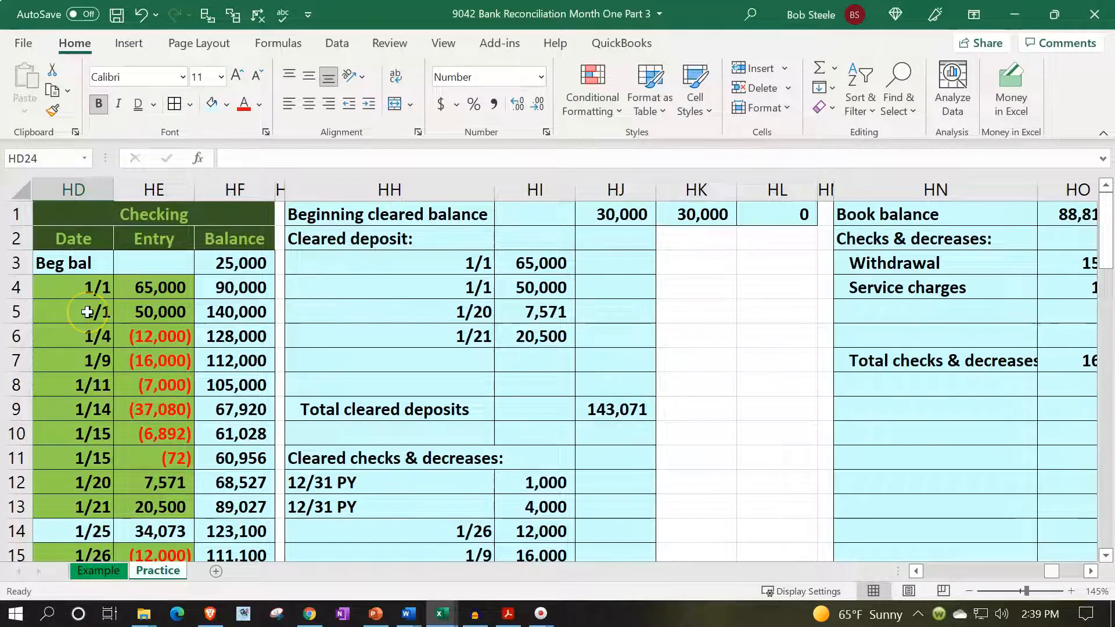
pyautogui.scroll(-4, 87, 312)
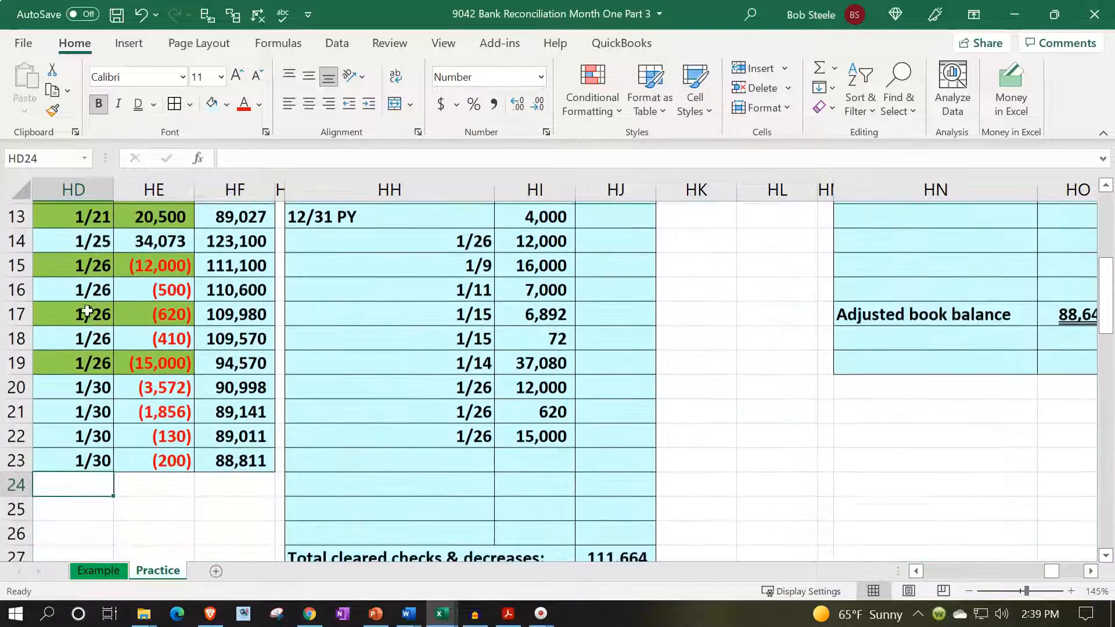
pyautogui.write('/3')
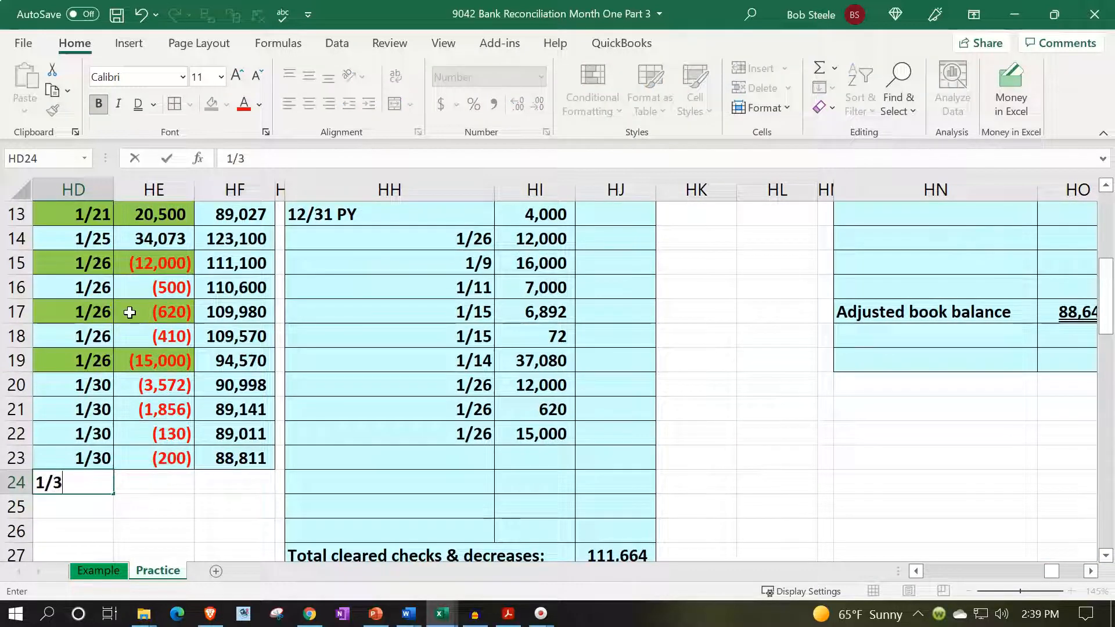
pyautogui.press('Return')
pyautogui.write('1/3')
pyautogui.press('Return')
# Extend the Checking detail by filling HD23:HF23 down through row 25, and date both new rows 1/31.
pyautogui.moveTo(109, 458); pyautogui.dragTo(273, 517)
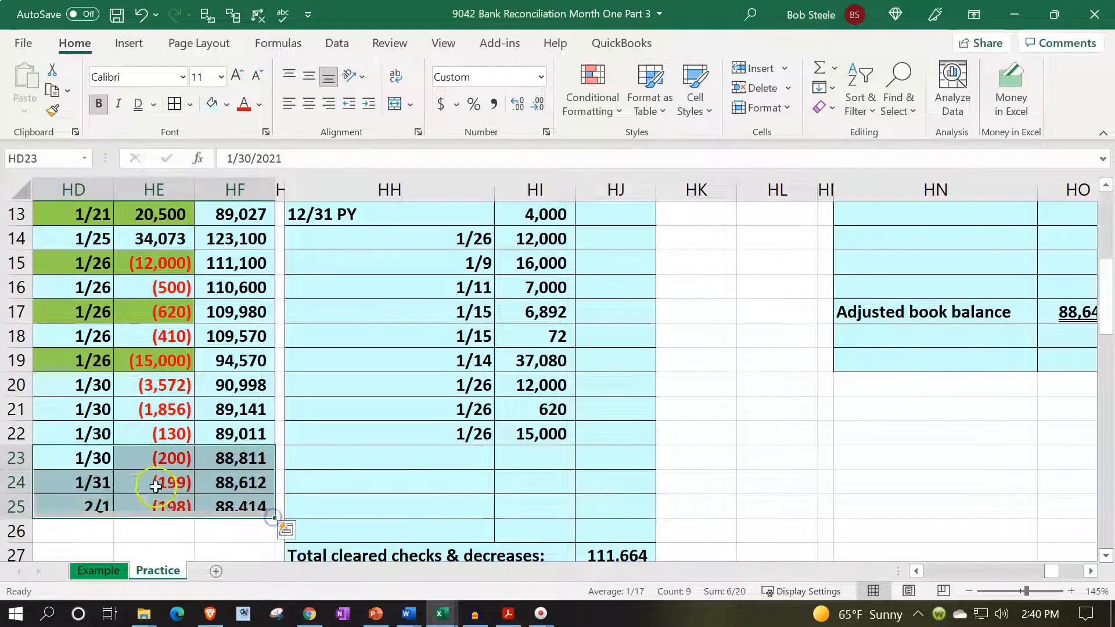
pyautogui.click(96, 482)
pyautogui.write('1/')
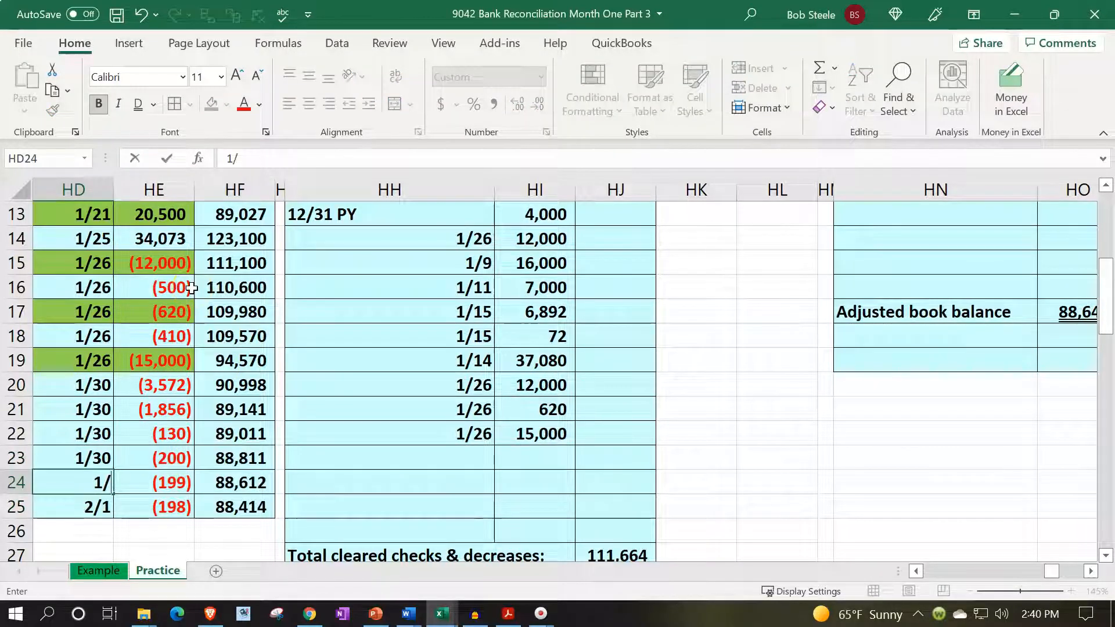
pyautogui.write('31')
pyautogui.press('Return')
pyautogui.write('1/31')
pyautogui.press('Return')
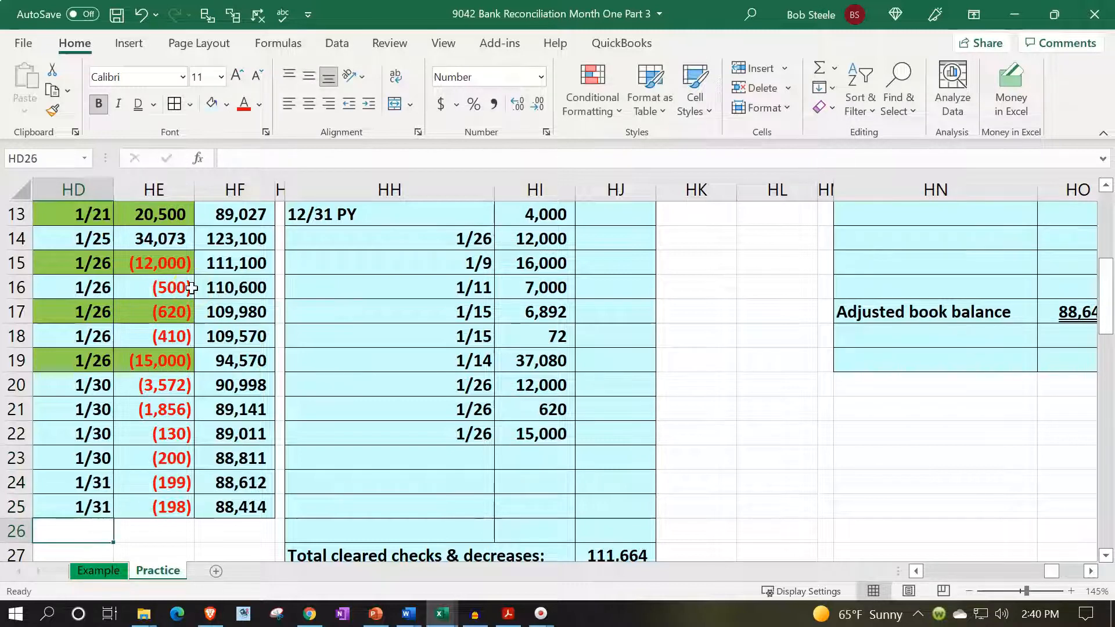
# Enter the withdrawal as -150 in HE24 and the service charge as -15 in HE25 of the Checking detail.
pyautogui.press('Right')
pyautogui.press('Up')
pyautogui.press('Up')
pyautogui.write('150')
pyautogui.press('Return')
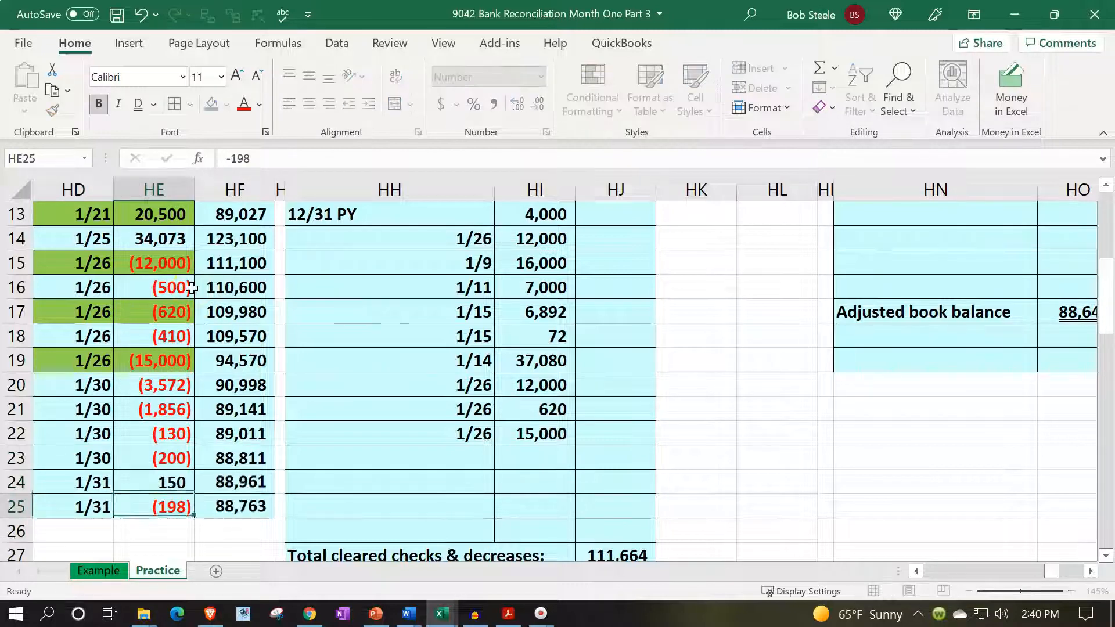
pyautogui.press('Up')
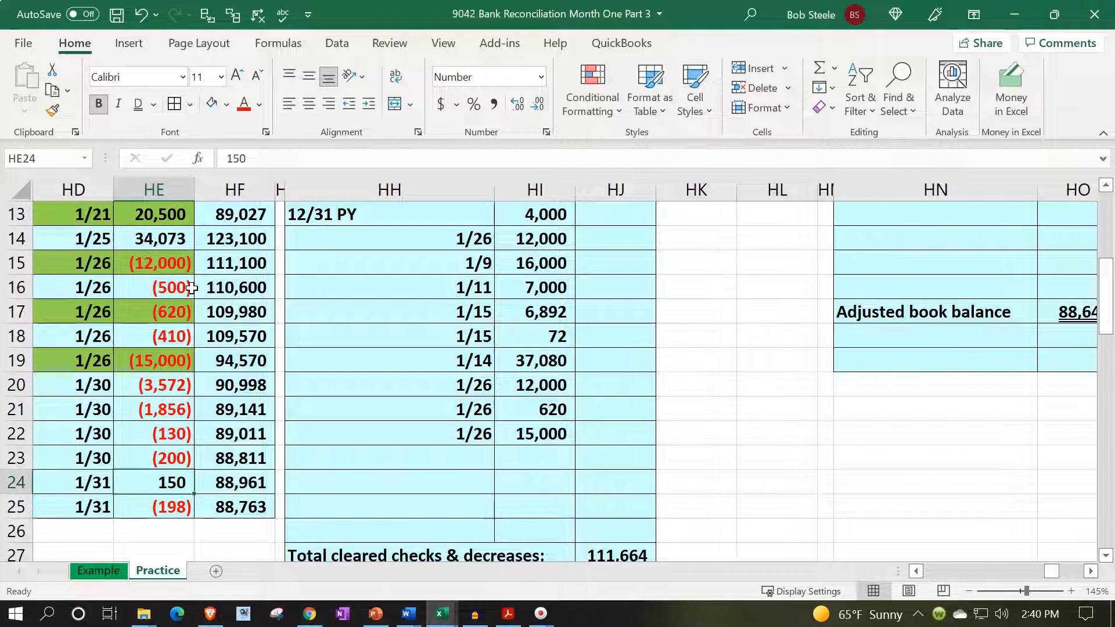
pyautogui.write('-15')
pyautogui.press('Return')
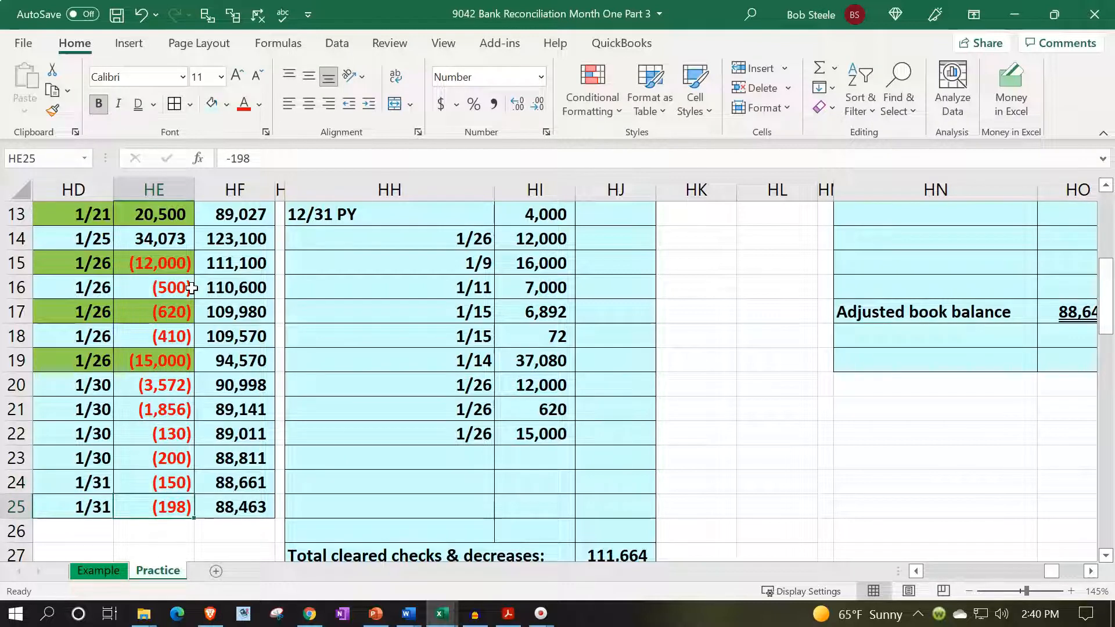
pyautogui.write('-15')
pyautogui.press('Return')
# Mark the two 1/31 Checking entries in HD24:HE25 as cleared with a light green fill, and check the ending balance in HF25.
pyautogui.moveTo(106, 491); pyautogui.dragTo(125, 506)
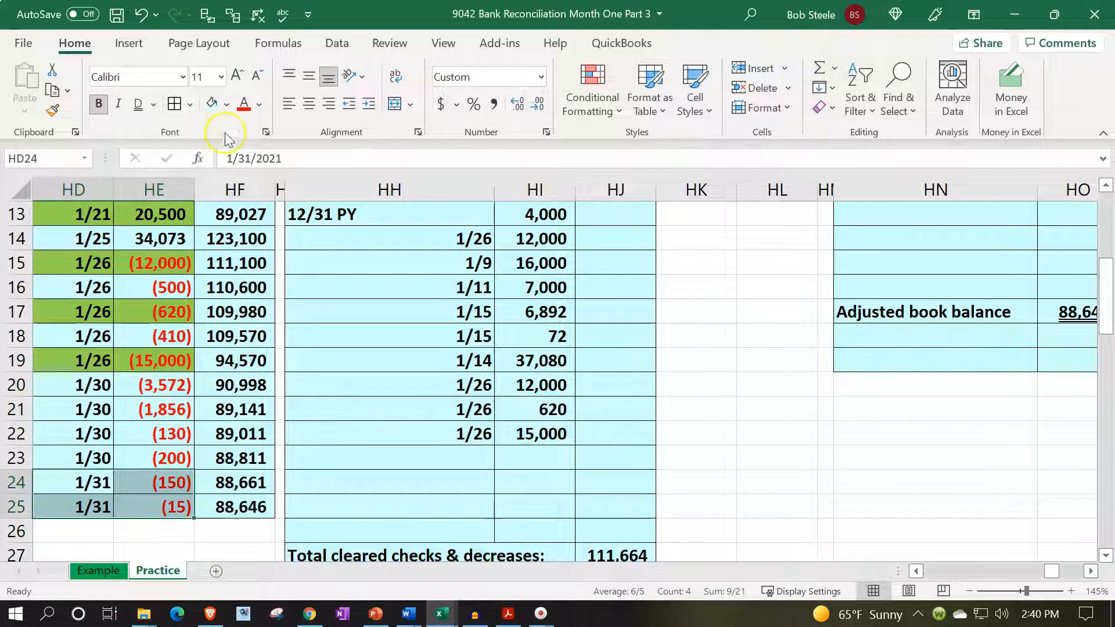
pyautogui.click(226, 104)
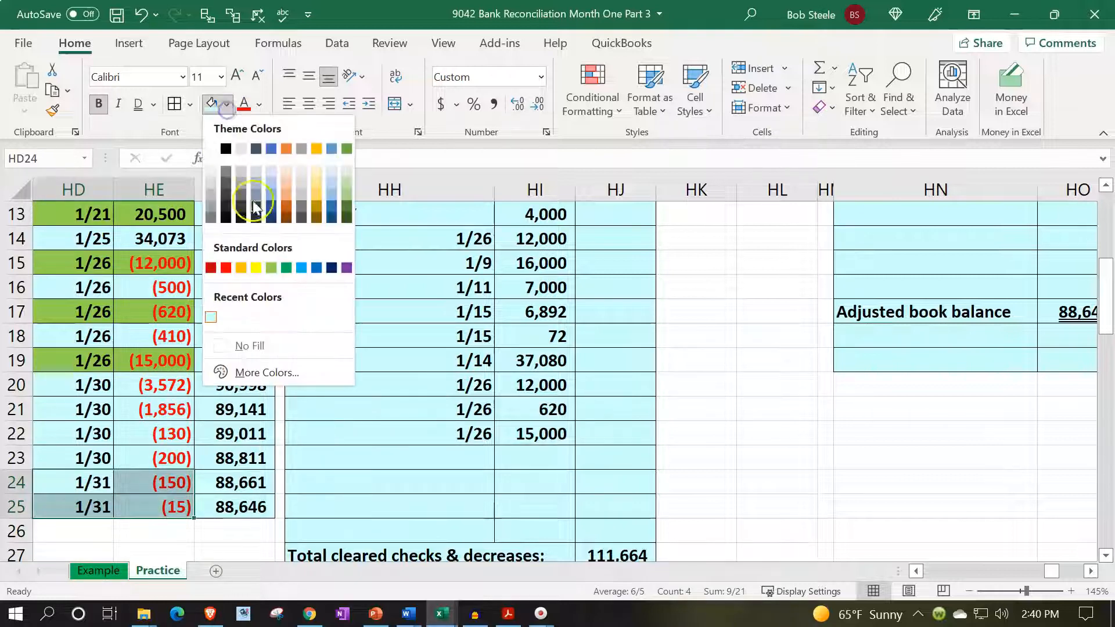
pyautogui.click(271, 267)
pyautogui.click(245, 510)
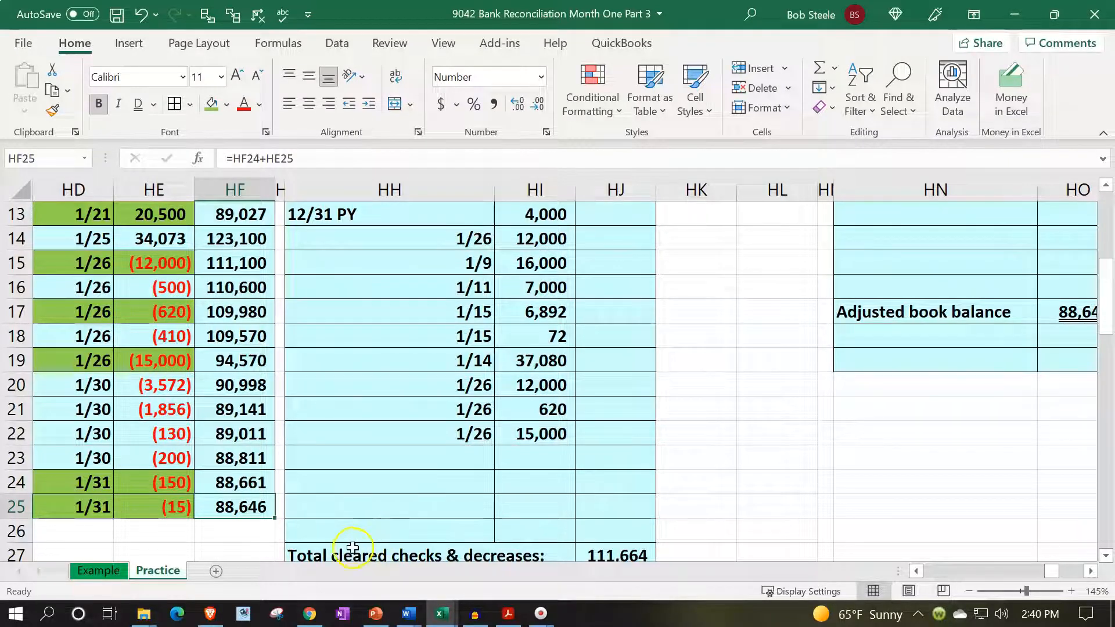
# Link HH23 under cleared checks & decreases to the withdrawal's date in HD24.
pyautogui.scroll(1, 376, 539)
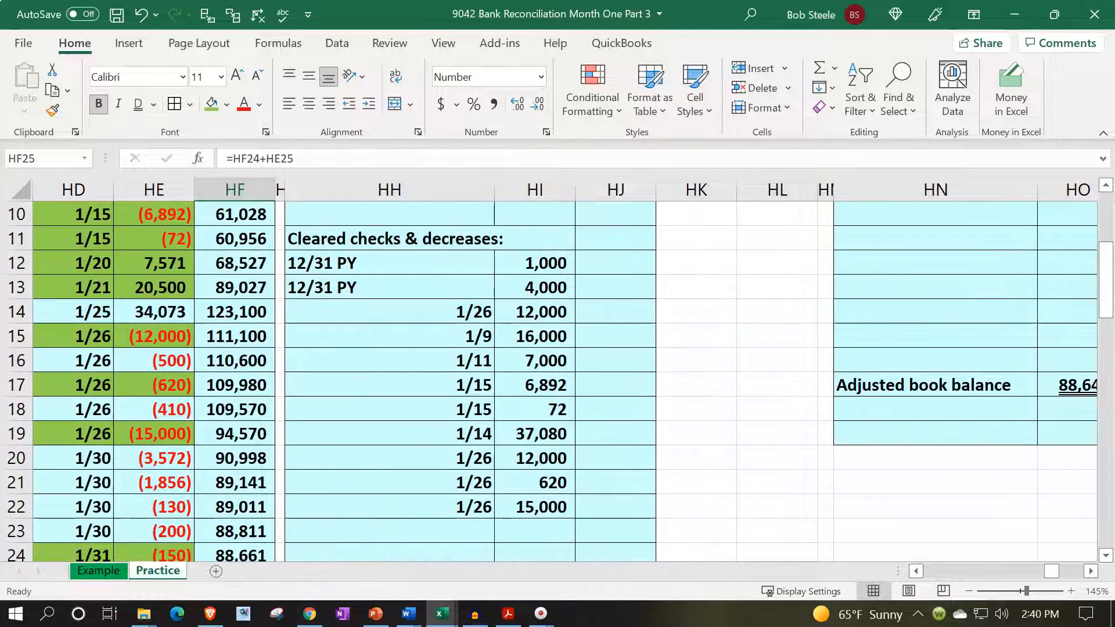
pyautogui.scroll(-1, 476, 470)
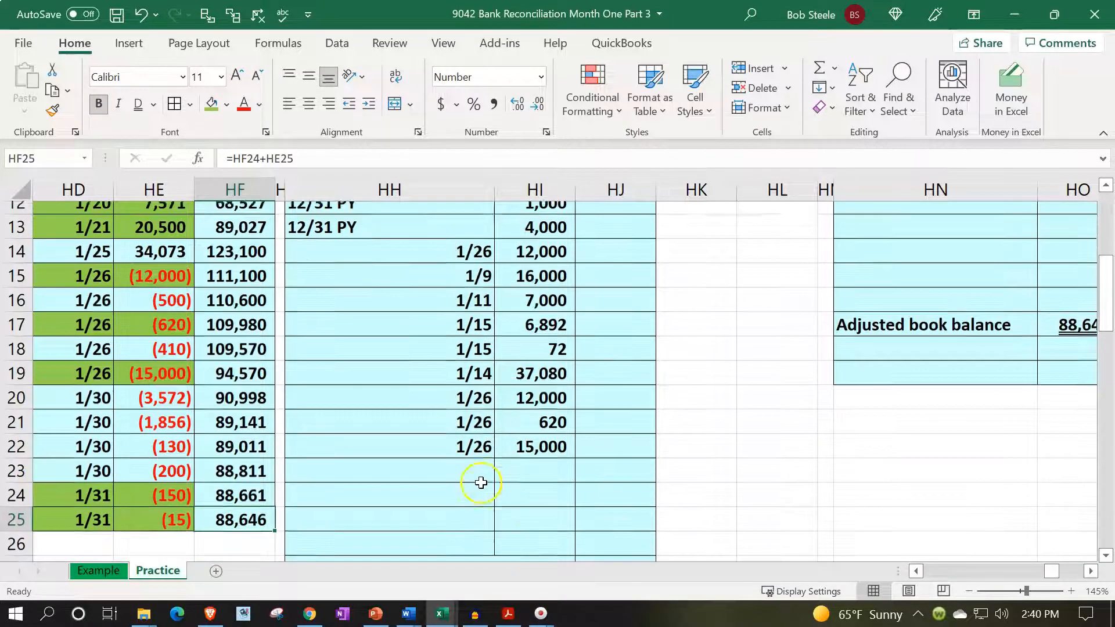
pyautogui.click(446, 461)
pyautogui.scroll(4, 467, 467)
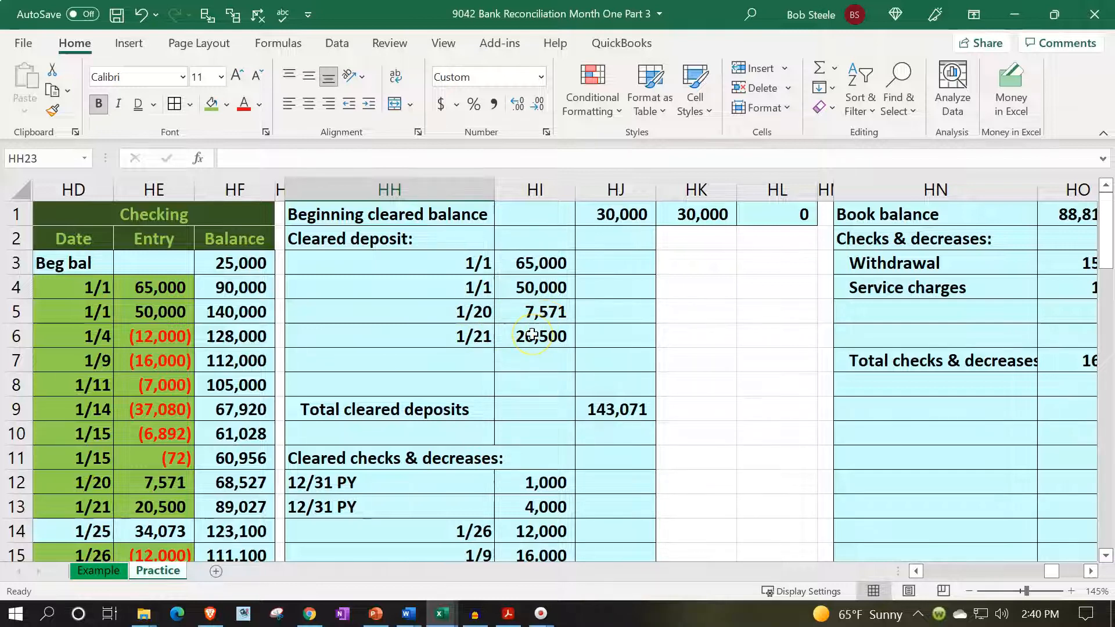
pyautogui.scroll(-4, 529, 335)
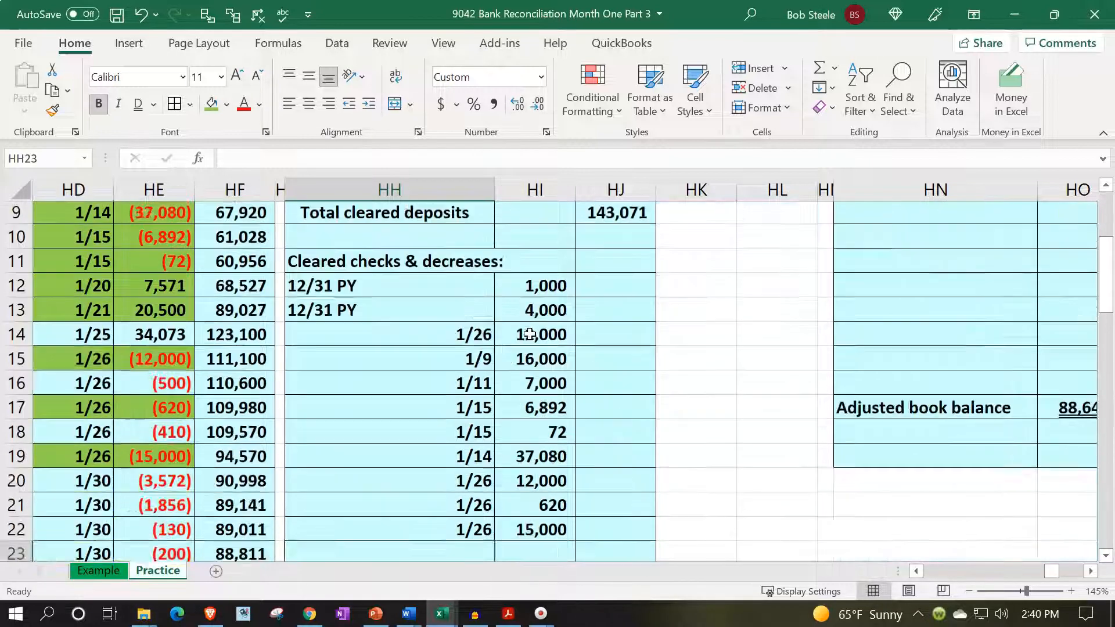
pyautogui.click(525, 458)
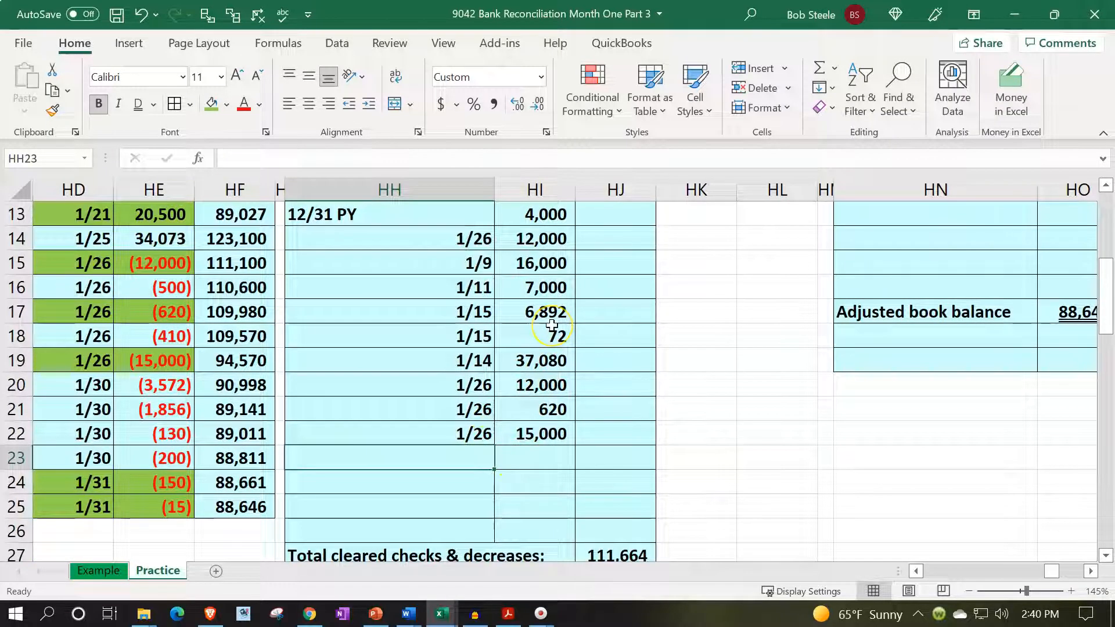
pyautogui.write('=')
pyautogui.press('Left')
pyautogui.press('Left')
pyautogui.press('Left')
pyautogui.press('Left')
pyautogui.press('Down')
pyautogui.press('Tab')
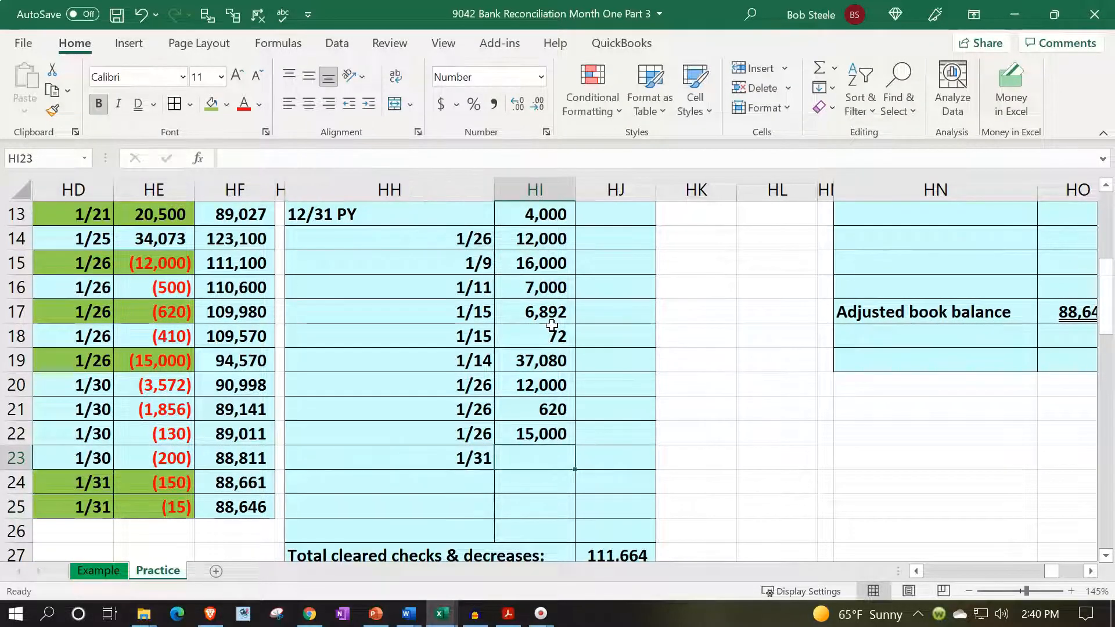
# Bring the withdrawal into HI23 as a positive amount by linking it to the negative of HE24.
pyautogui.write('=')
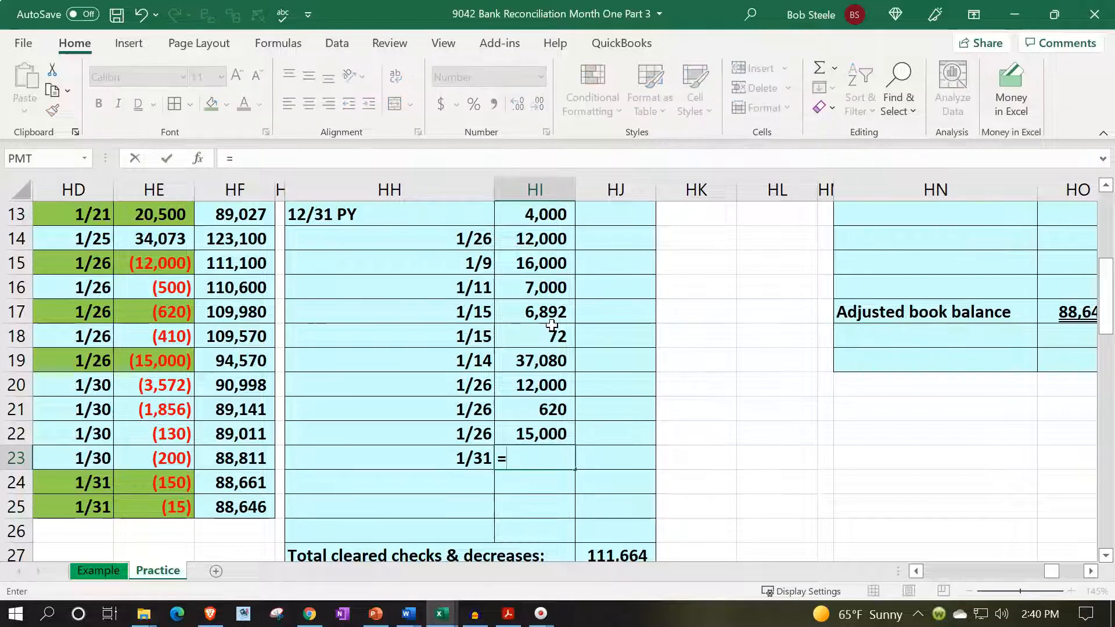
pyautogui.write('-')
pyautogui.press('Left')
pyautogui.press('Left')
pyautogui.press('Left')
pyautogui.press('Left')
pyautogui.press('Down')
pyautogui.press('Return')
# Link HH24 under cleared checks & decreases to the service charge's date in HD25.
pyautogui.write('=')
pyautogui.press('Left')
pyautogui.press('Left')
pyautogui.press('Left')
pyautogui.press('Left')
pyautogui.press('Down')
pyautogui.press('Tab')
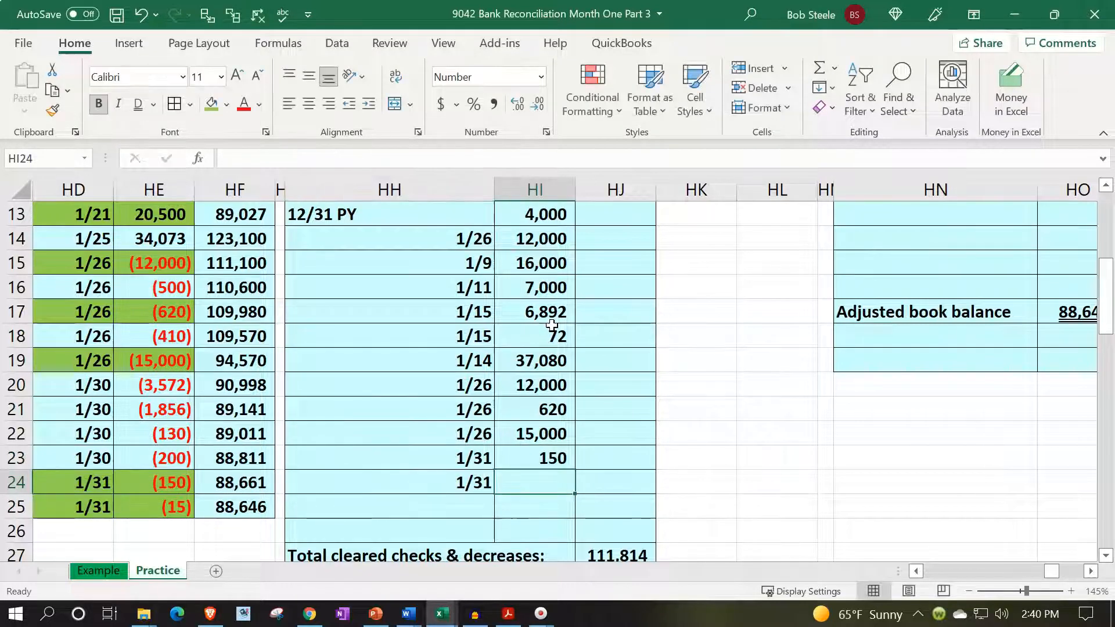
# Bring the service charge into HI24 as a positive amount by linking it to the negative of HE25.
pyautogui.write('-')
pyautogui.press('Left')
pyautogui.press('Left')
pyautogui.press('Left')
pyautogui.press('Left')
pyautogui.press('Down')
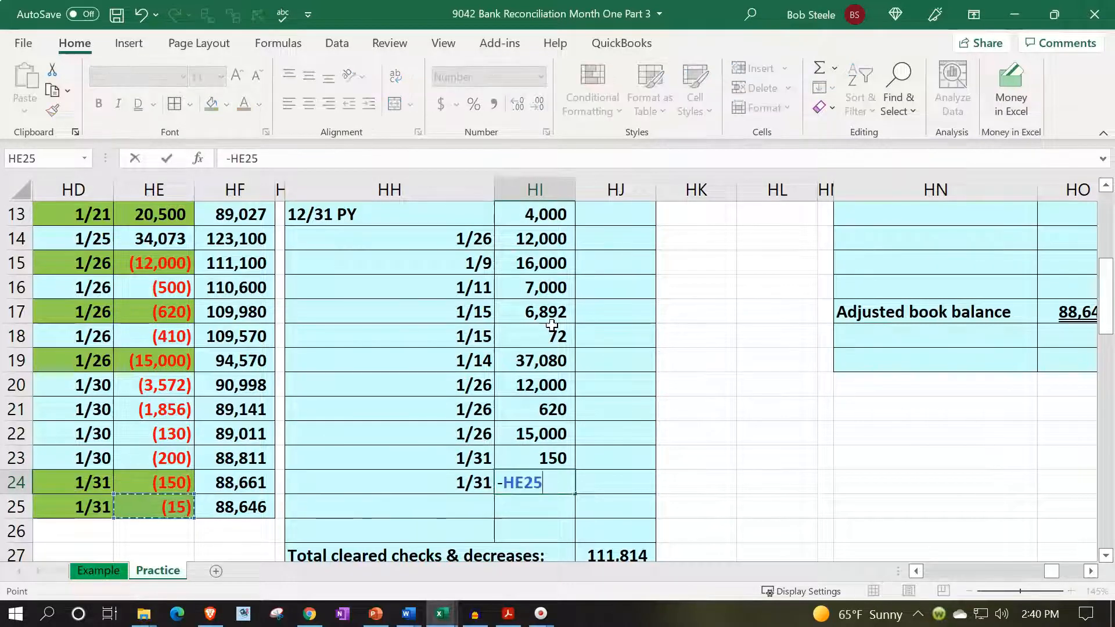
pyautogui.press('Return')
# Switch to the January bank statement in Acrobat Reader and highlight the withdrawal of 150.00 and the bank service charges of 15.00.
pyautogui.scroll(-1, 664, 346)
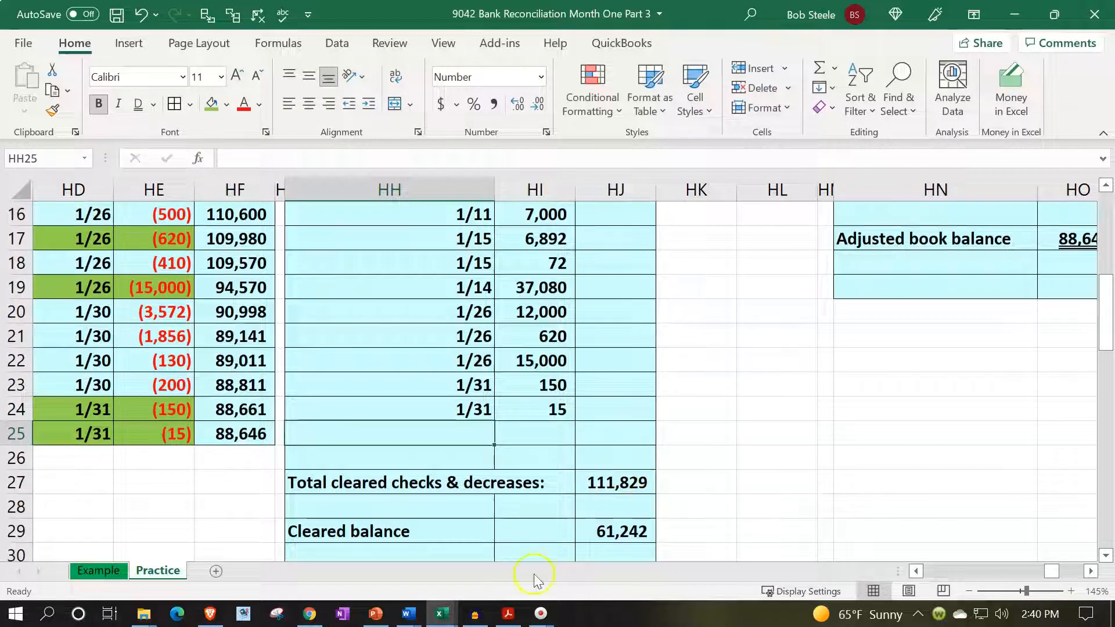
pyautogui.click(508, 614)
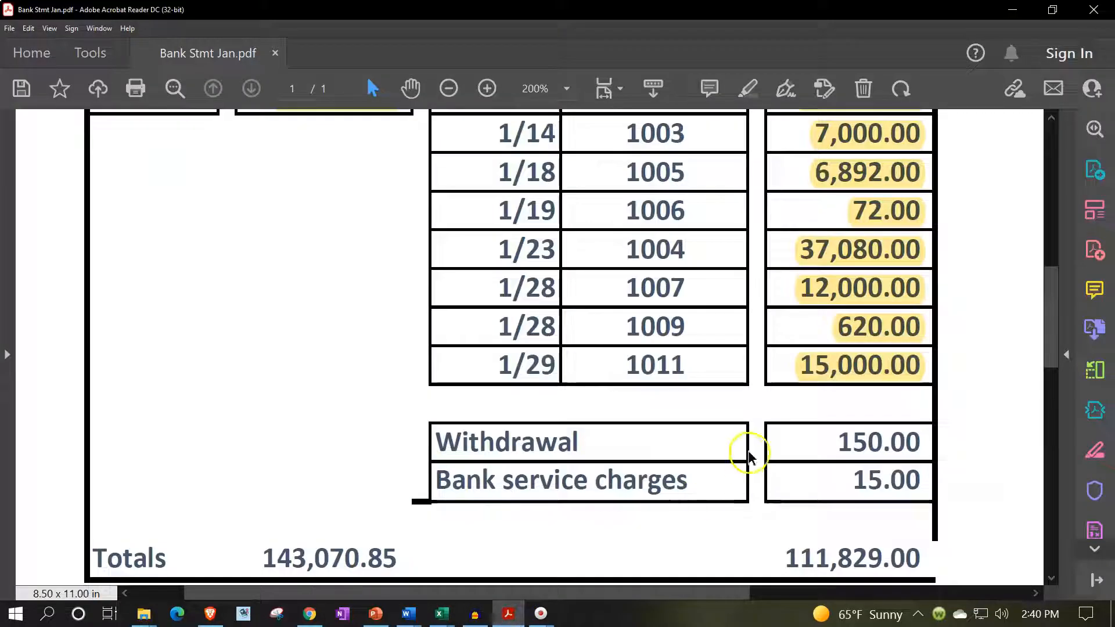
pyautogui.moveTo(837, 441); pyautogui.dragTo(919, 442)
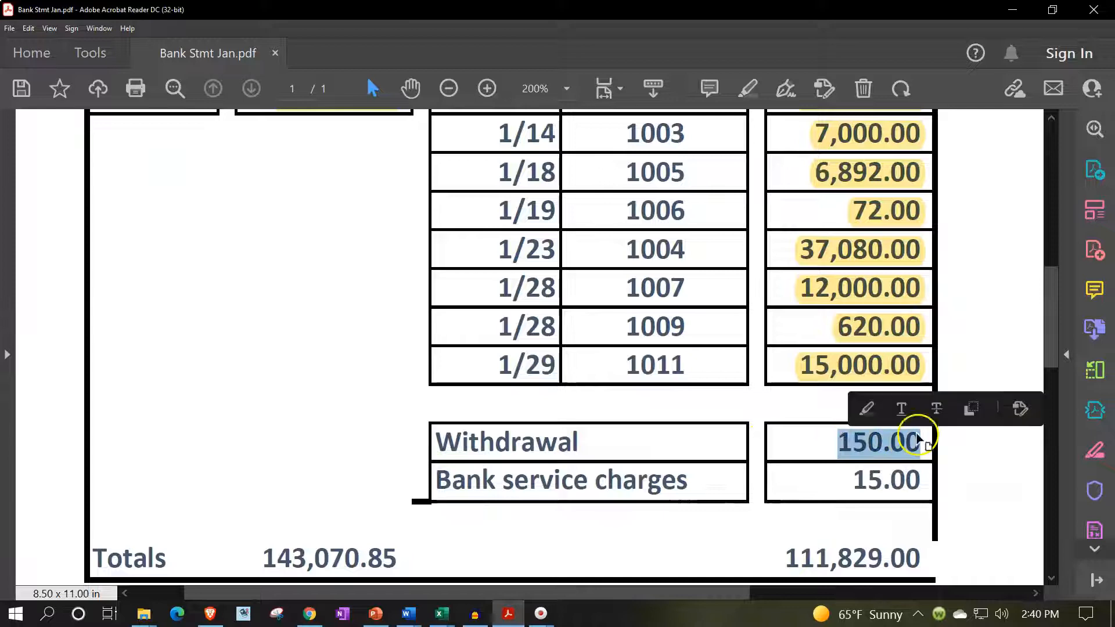
pyautogui.click(866, 408)
pyautogui.moveTo(852, 481); pyautogui.dragTo(930, 481)
pyautogui.click(864, 446)
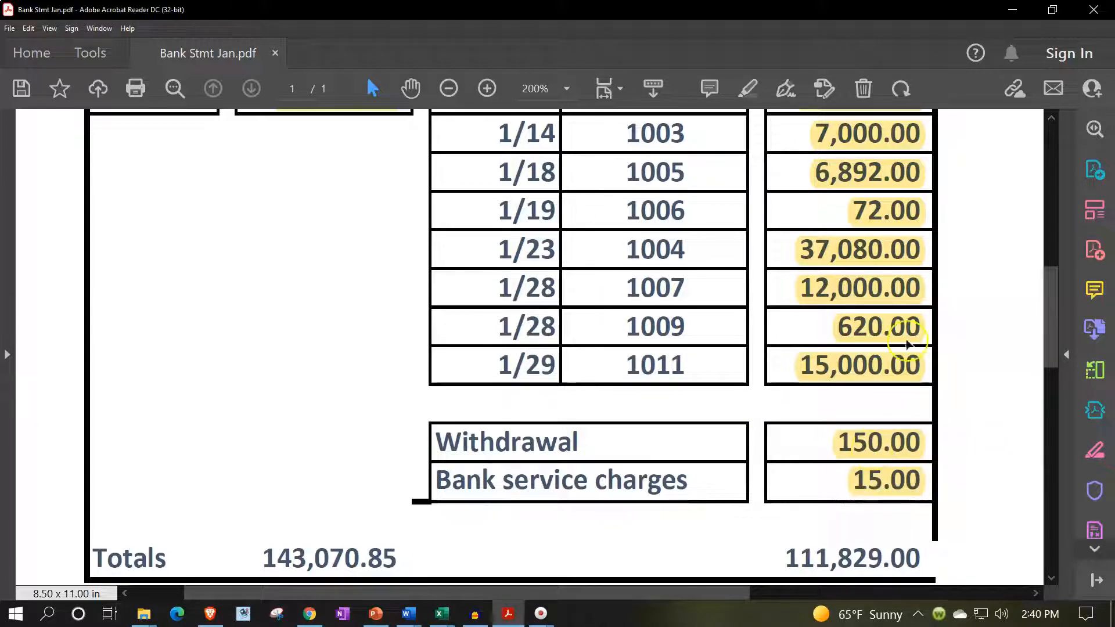
# Compare the beginning cleared balance in HJ1 and total cleared deposits in HJ9 of the Excel workbook with the bank statement's summary.
pyautogui.click(1012, 10)
pyautogui.click(702, 384)
pyautogui.scroll(-3, 702, 384)
pyautogui.scroll(8, 702, 384)
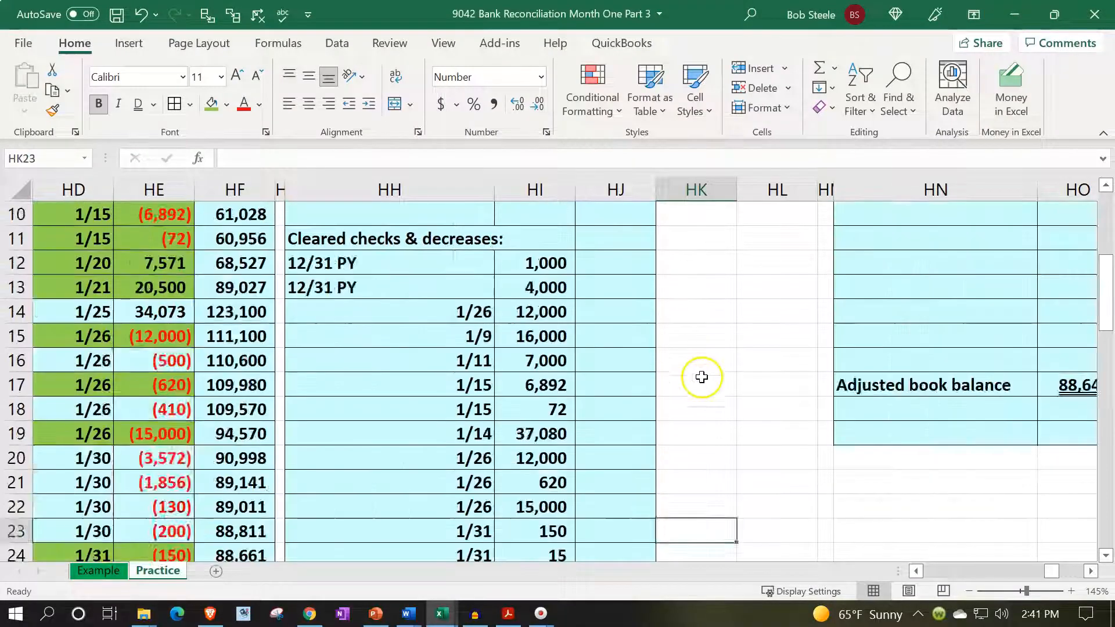
pyautogui.click(616, 214)
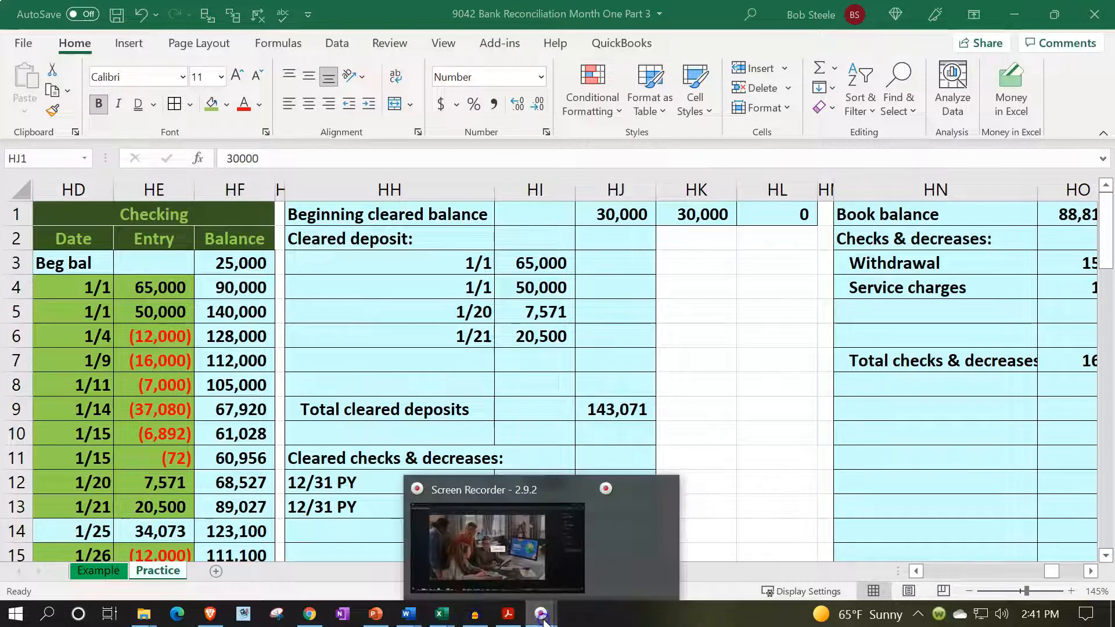
pyautogui.click(509, 615)
pyautogui.scroll(5, 617, 355)
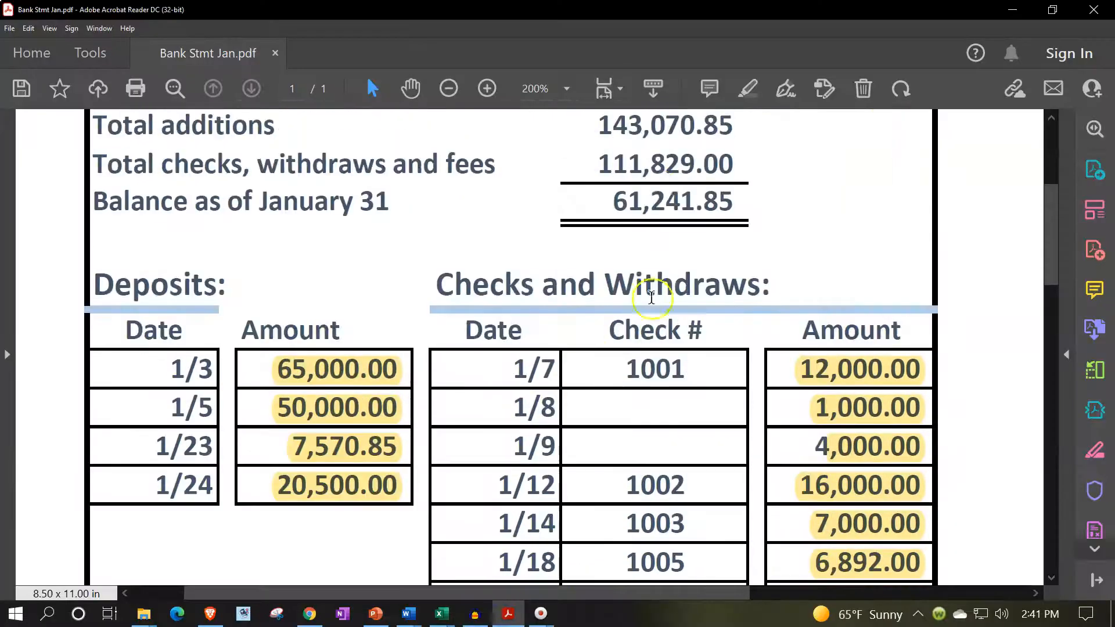
pyautogui.scroll(2, 633, 171)
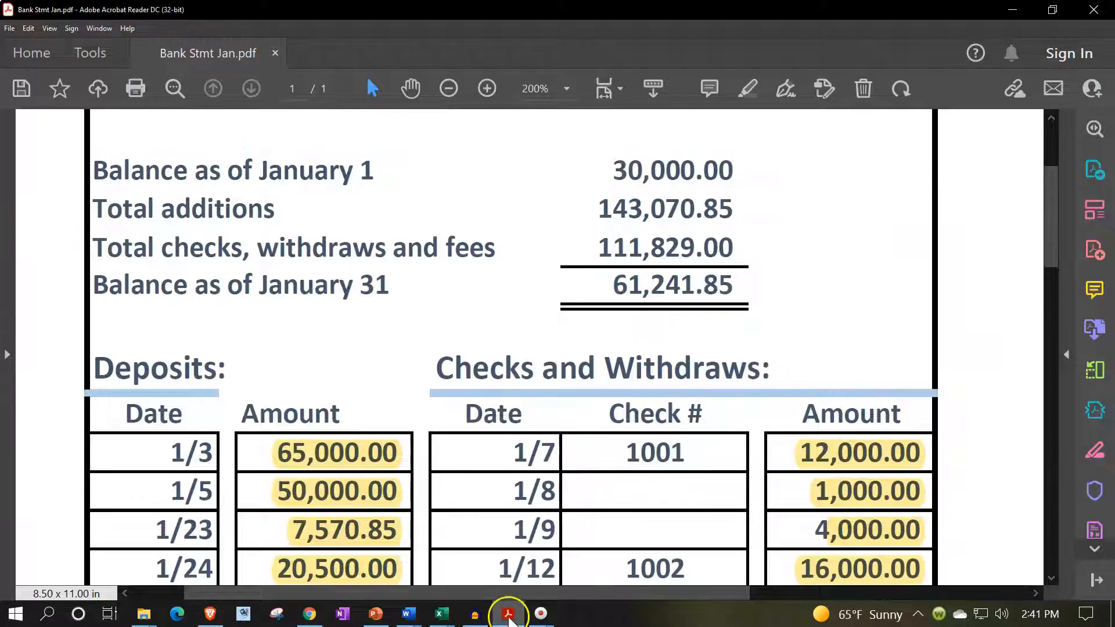
pyautogui.click(508, 615)
pyautogui.click(620, 410)
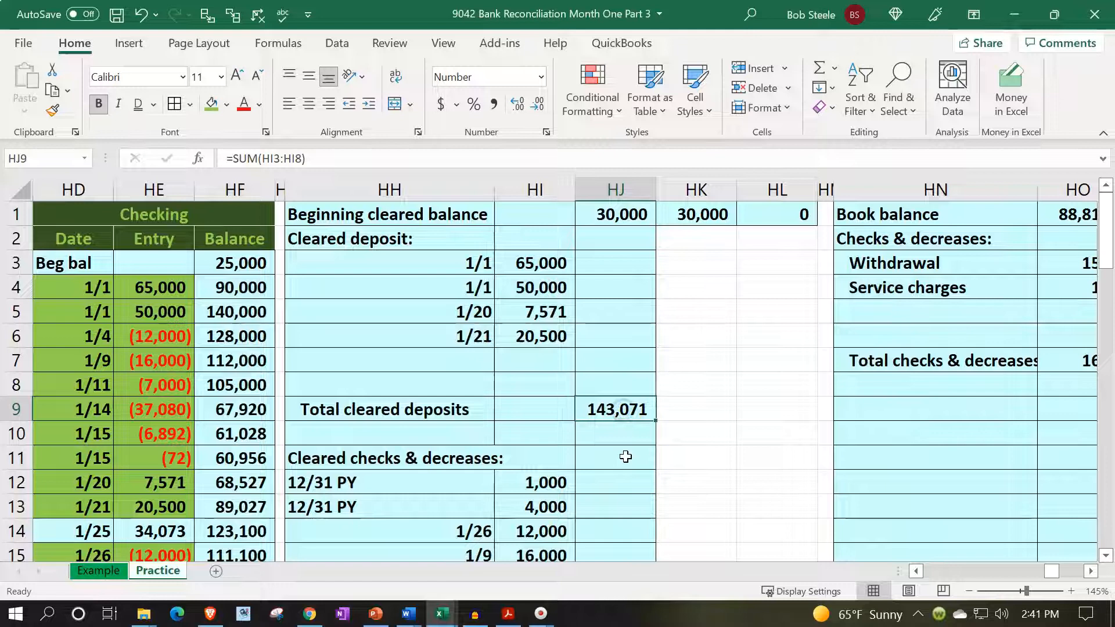
pyautogui.click(508, 614)
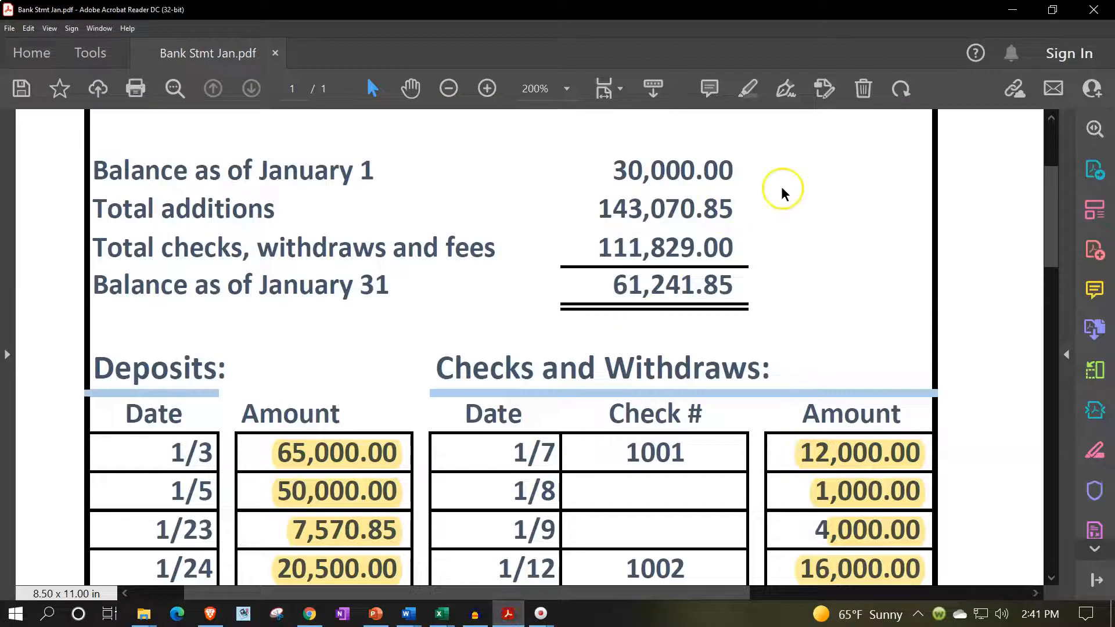
# Compare total cleared checks & decreases in HJ27 and the bank ending balance in HJ31 with the January bank statement's summary.
pyautogui.click(508, 614)
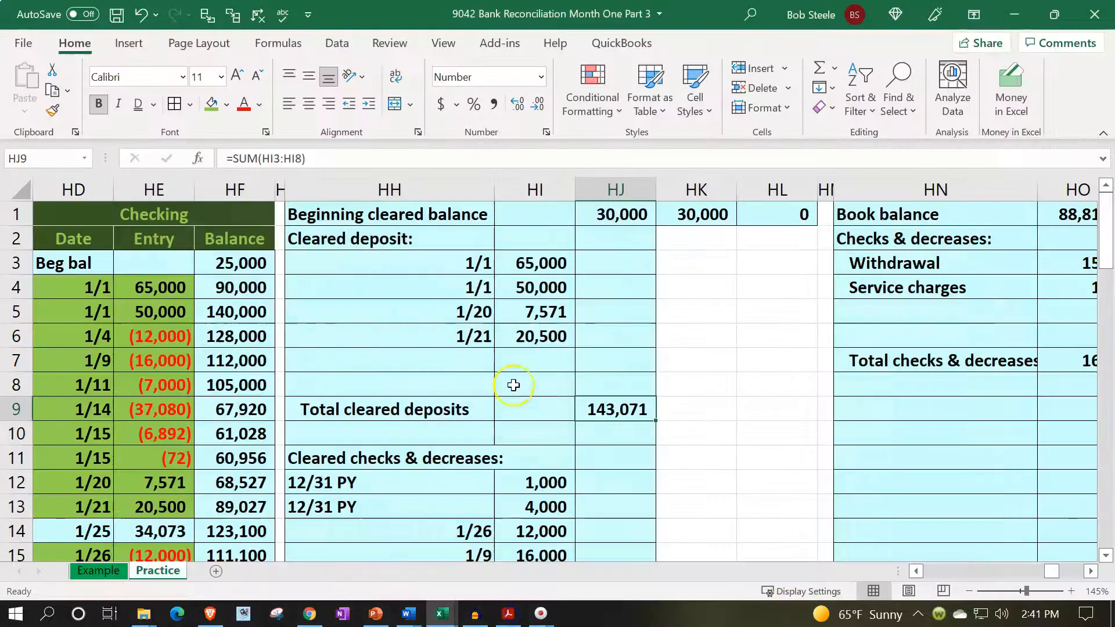
pyautogui.scroll(-4, 514, 385)
pyautogui.scroll(-2, 530, 428)
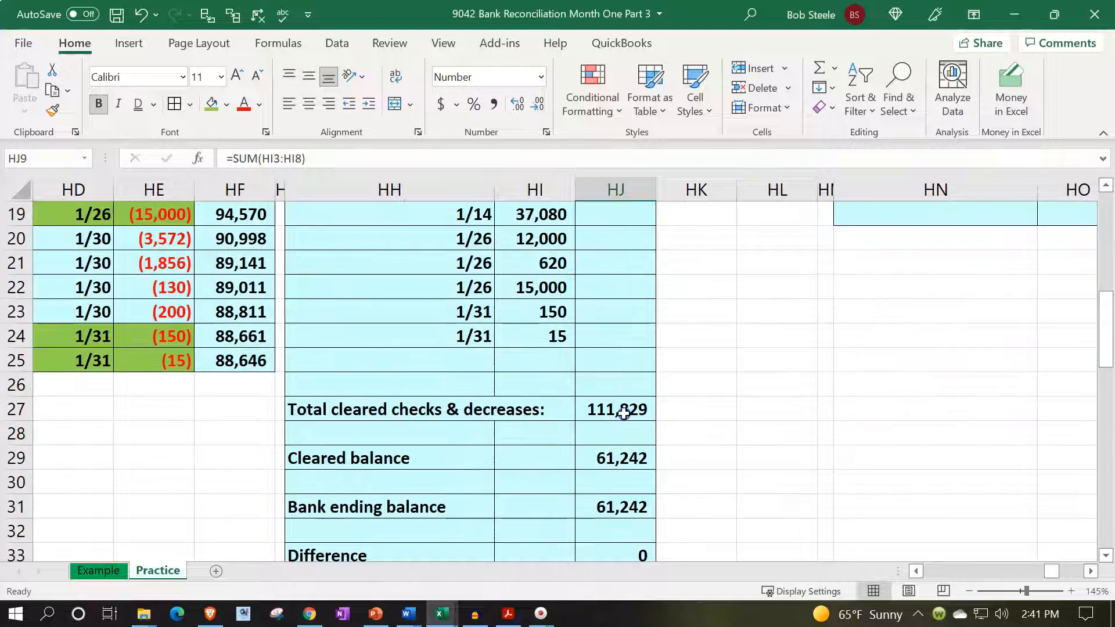
pyautogui.click(508, 614)
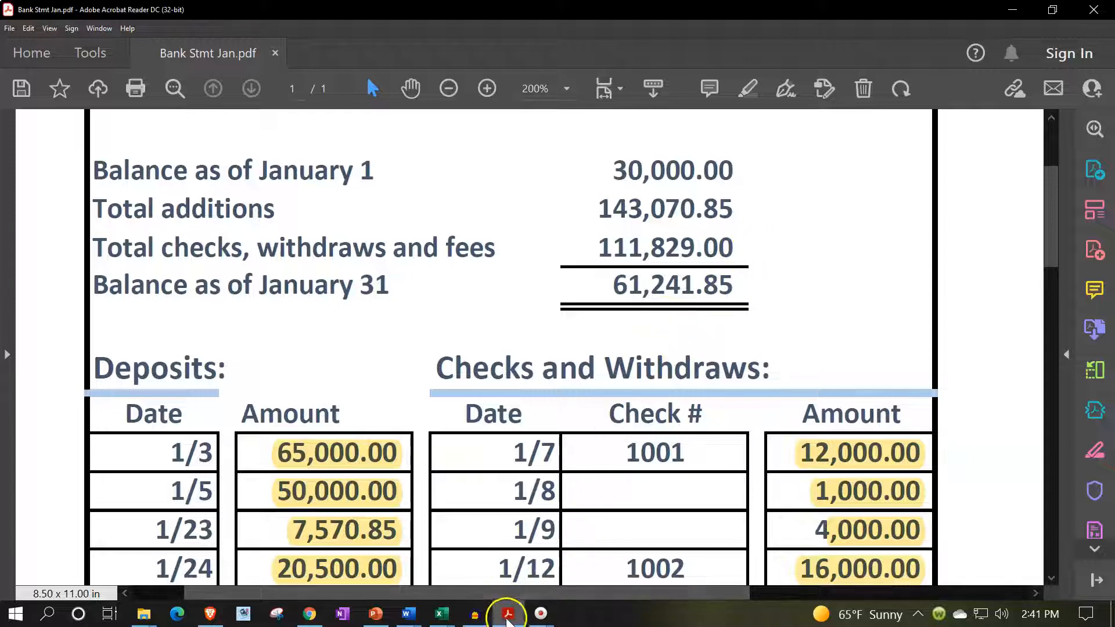
pyautogui.click(441, 613)
pyautogui.scroll(-1, 618, 406)
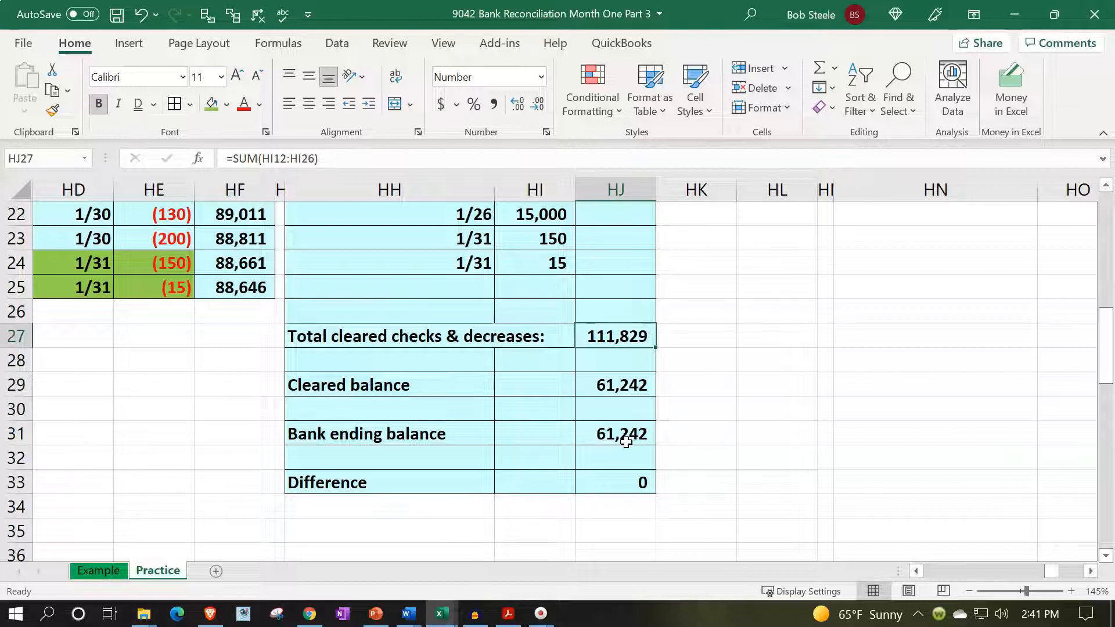
# Review the book balance and bank balance sections, plus the cleared totals and difference in the cleared items section.
pyautogui.scroll(7, 626, 442)
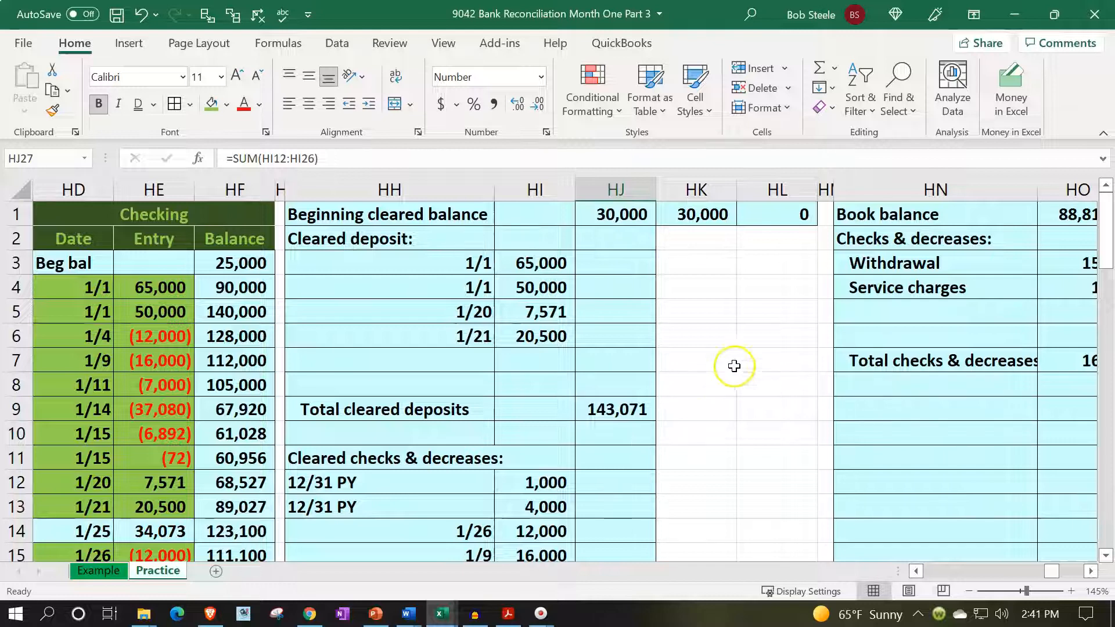
pyautogui.click(722, 287)
pyautogui.press('Right')
pyautogui.press('Right')
pyautogui.press('Right')
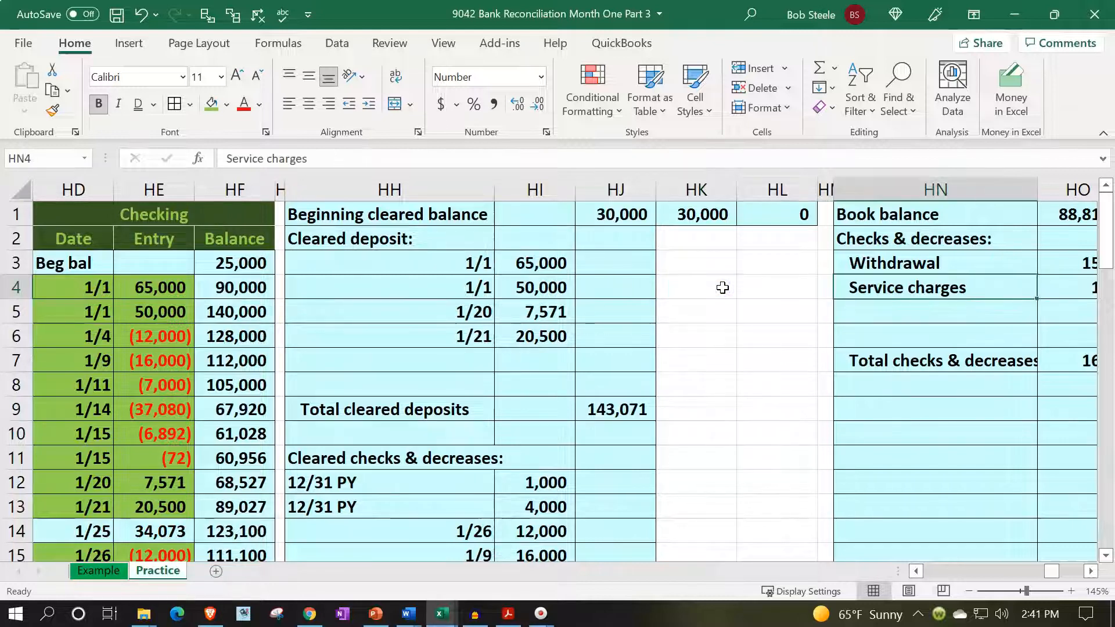
pyautogui.press('Right')
pyautogui.press('Right')
pyautogui.press('Left')
pyautogui.press('Left')
pyautogui.press('Left')
pyautogui.press('Left')
pyautogui.press('Left')
pyautogui.press('Left')
pyautogui.press('Left')
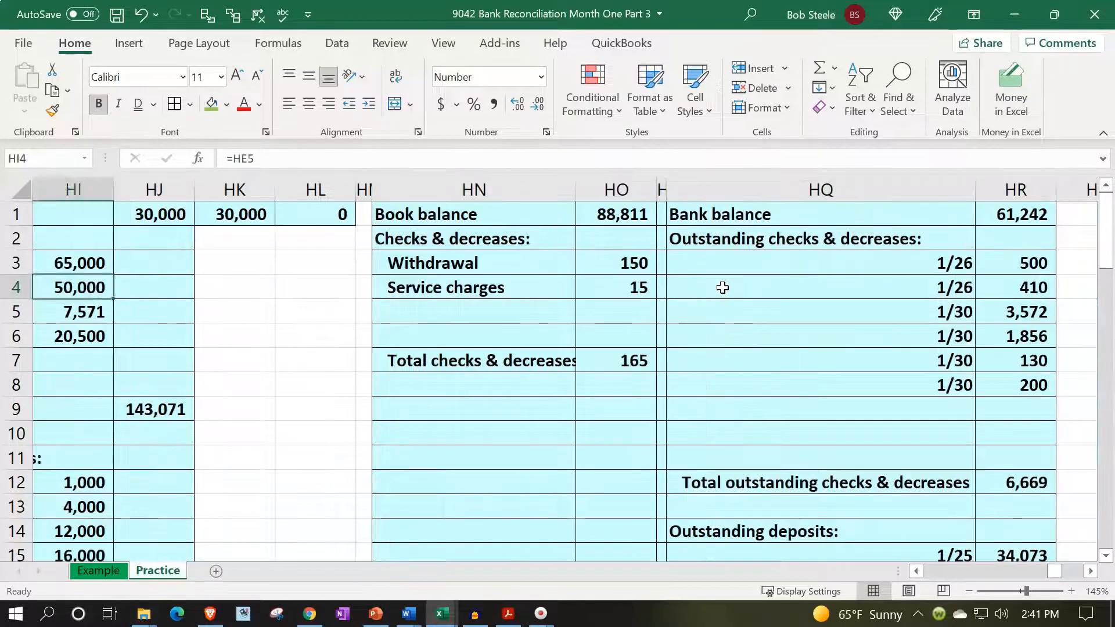
pyautogui.press('Left')
pyautogui.press('Left')
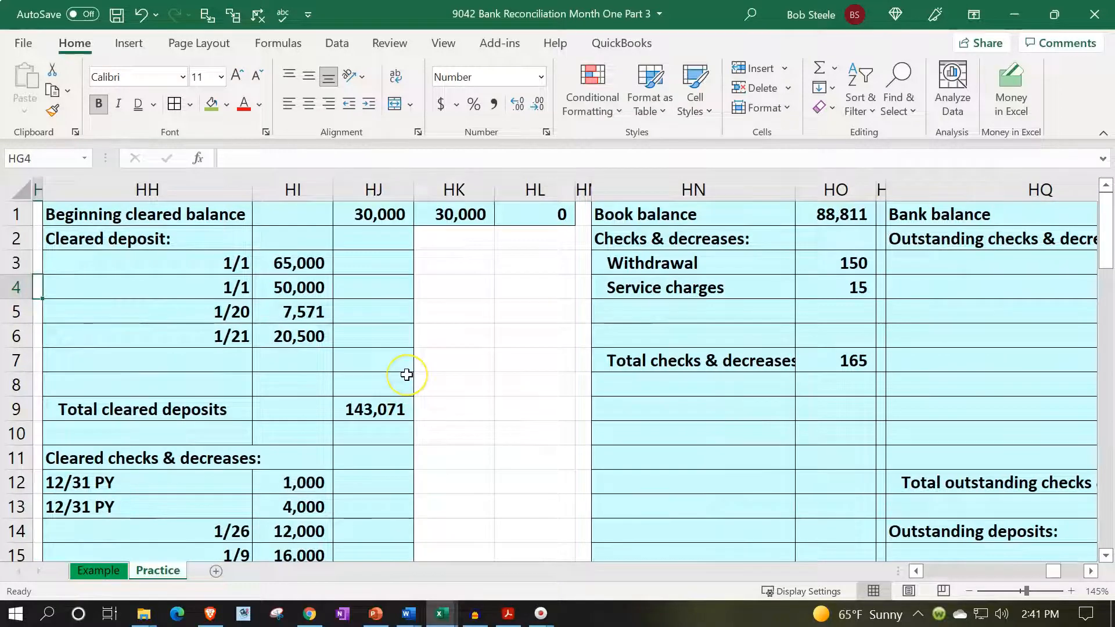
pyautogui.scroll(-6, 406, 375)
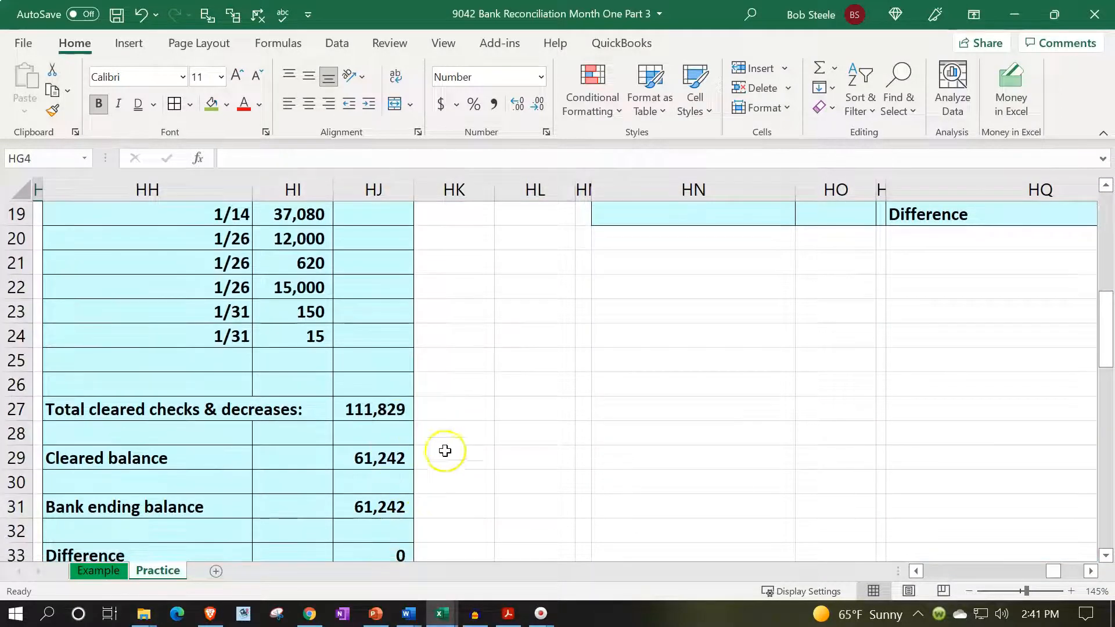
pyautogui.scroll(6, 444, 451)
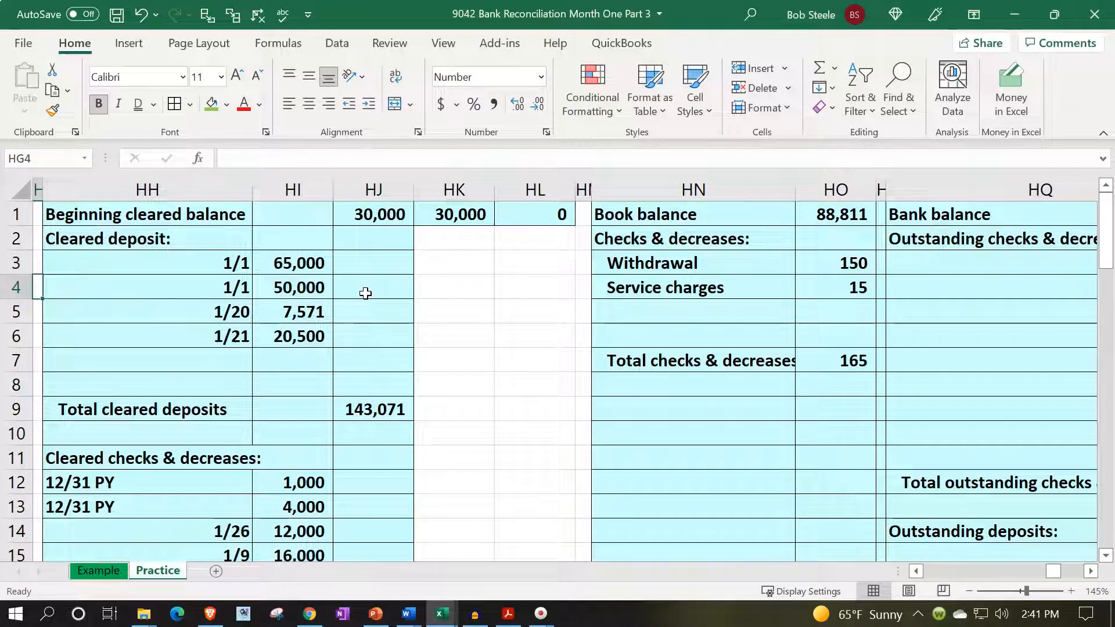
# Examine the Checking register for entries not shaded green, comparing them with the cleared deposits and cleared checks & decreases.
pyautogui.click(365, 293)
pyautogui.press('Left')
pyautogui.press('Left')
pyautogui.press('Left')
pyautogui.press('Left')
pyautogui.press('Left')
pyautogui.press('Left')
pyautogui.press('Left')
pyautogui.scroll(-1, 328, 322)
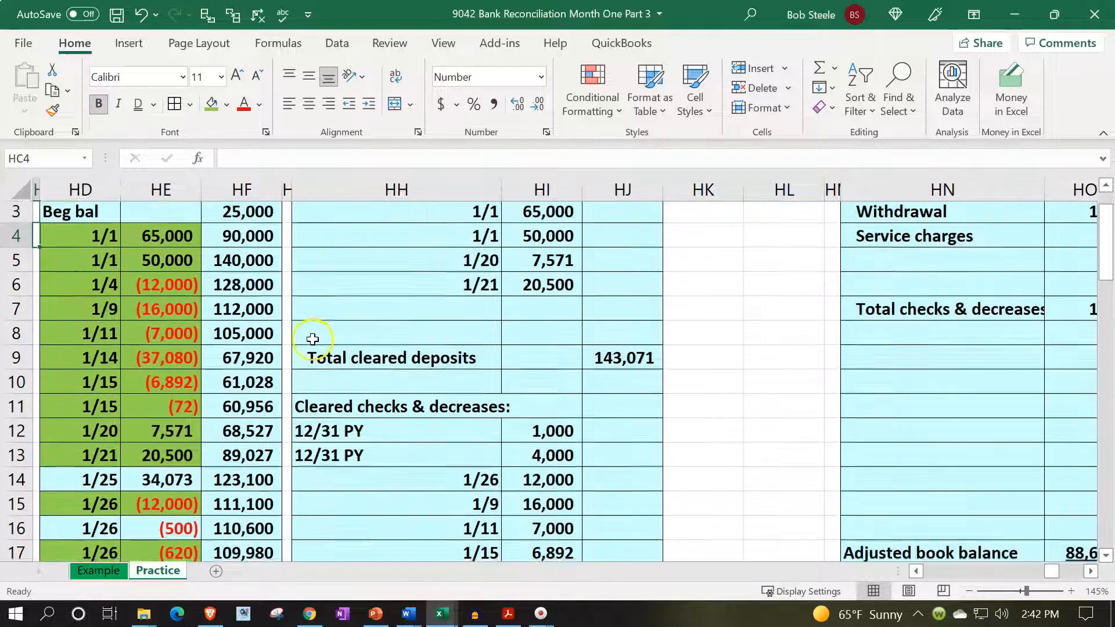
pyautogui.click(168, 458)
pyautogui.click(164, 516)
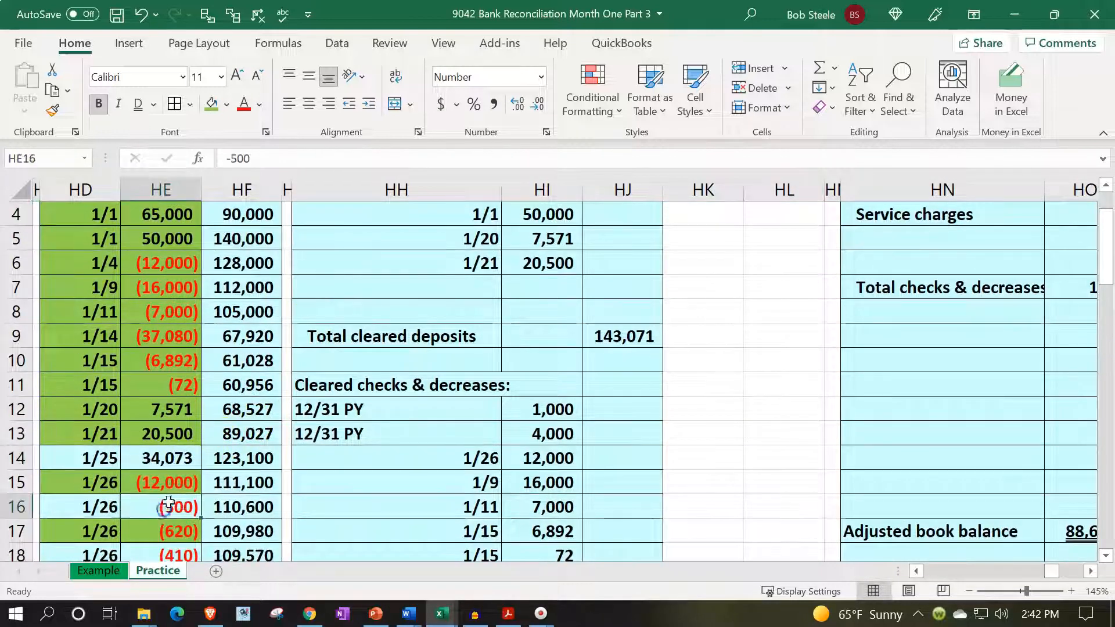
pyautogui.scroll(-2, 164, 513)
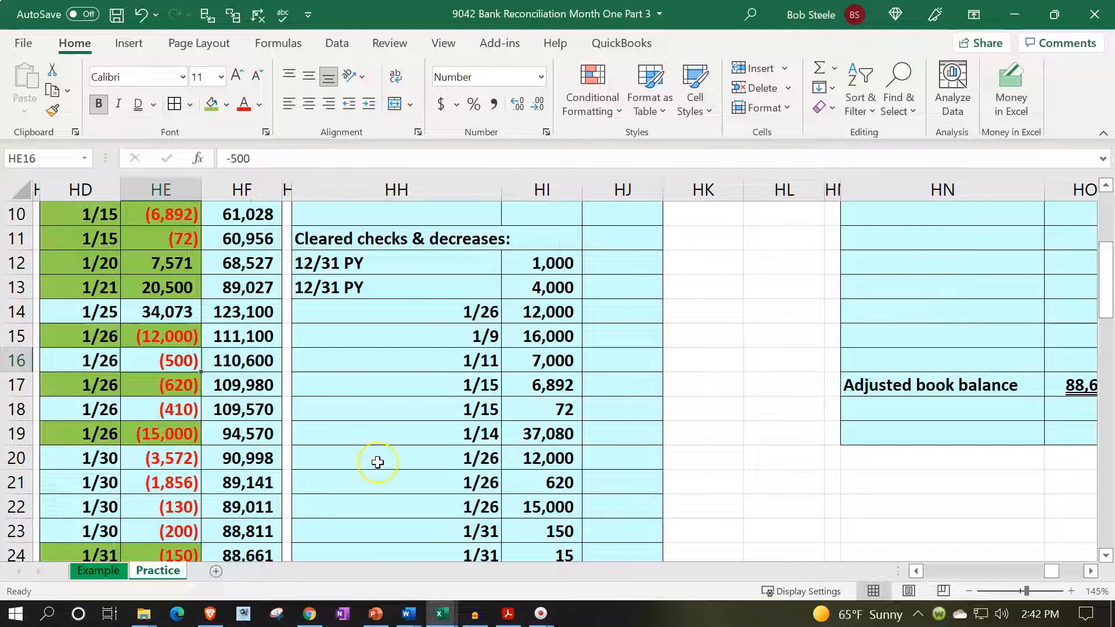
pyautogui.scroll(3, 377, 461)
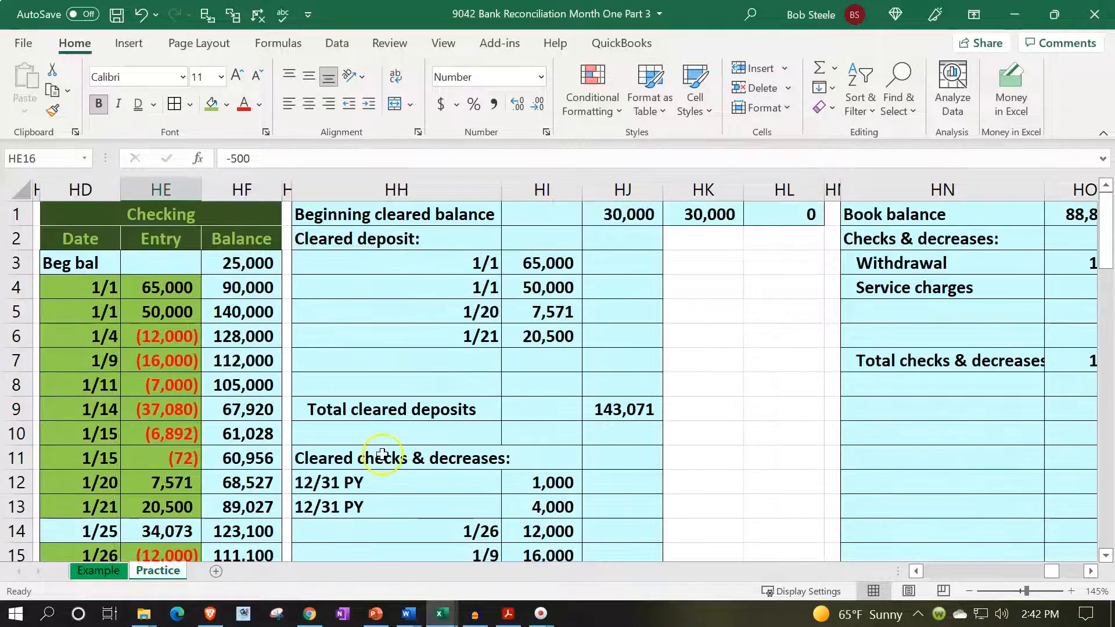
pyautogui.click(467, 376)
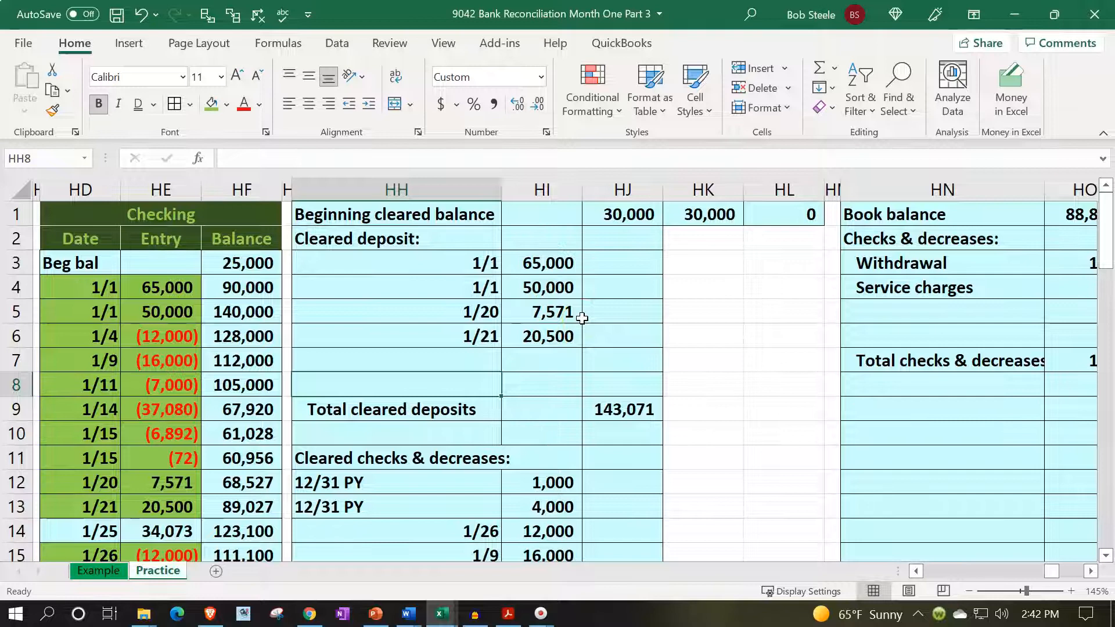
pyautogui.scroll(-2, 200, 383)
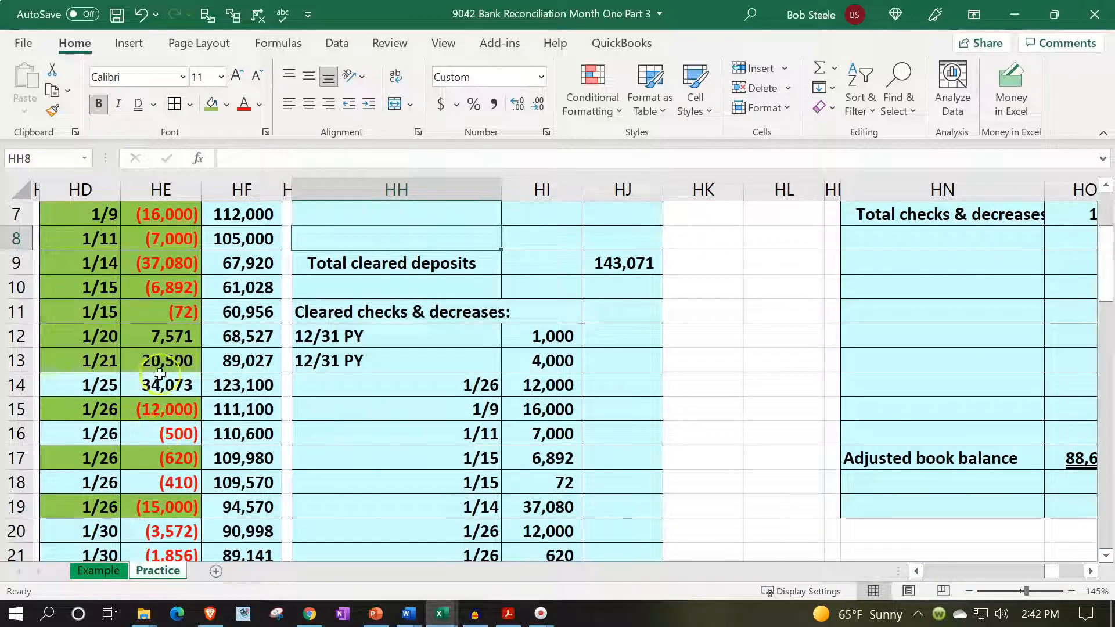
pyautogui.scroll(2, 580, 383)
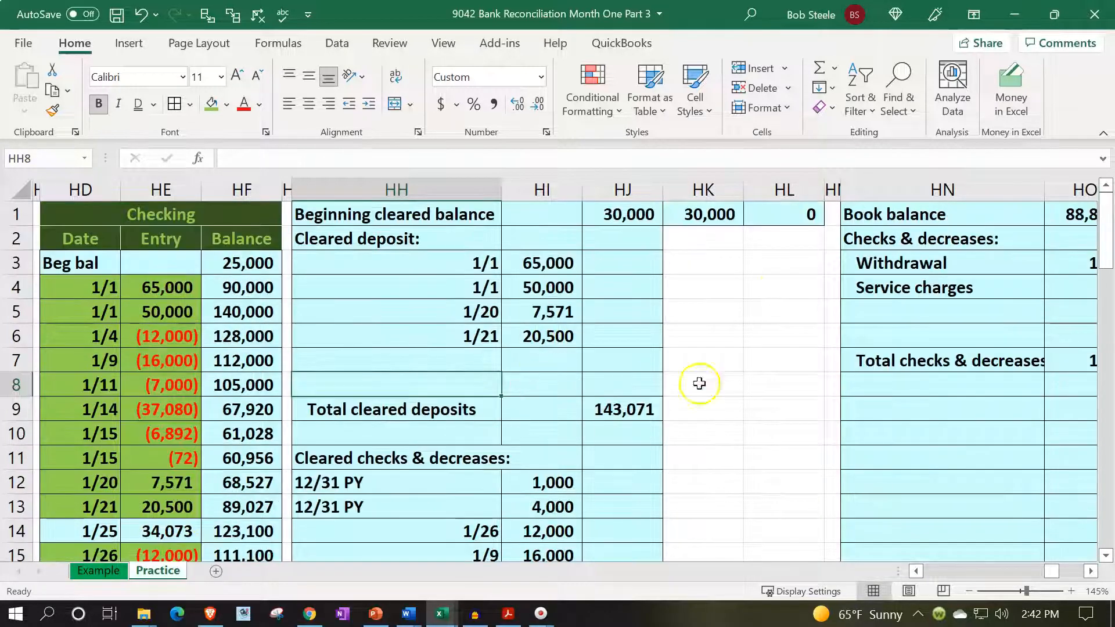
# Set the Withdrawal in HO3 and the Service charges in HO4 of the book balance section to 0.
pyautogui.click(798, 243)
pyautogui.press('Right')
pyautogui.press('Right')
pyautogui.press('Right')
pyautogui.press('Right')
pyautogui.press('Right')
pyautogui.press('Right')
pyautogui.press('Right')
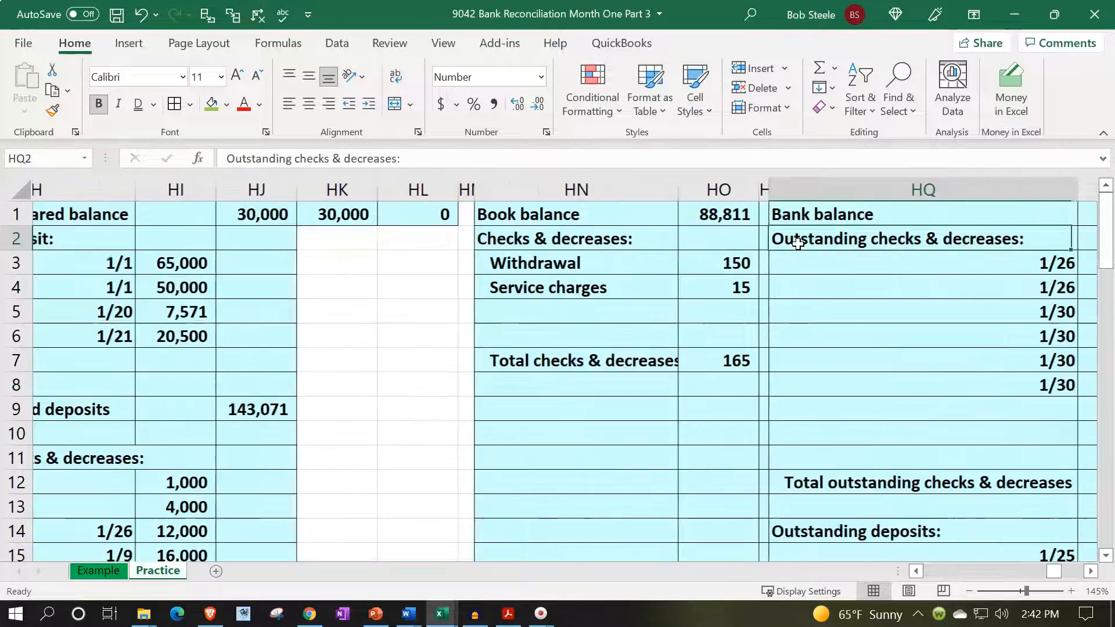
pyautogui.press('Left')
pyautogui.press('Left')
pyautogui.press('Left')
pyautogui.press('Left')
pyautogui.press('Down')
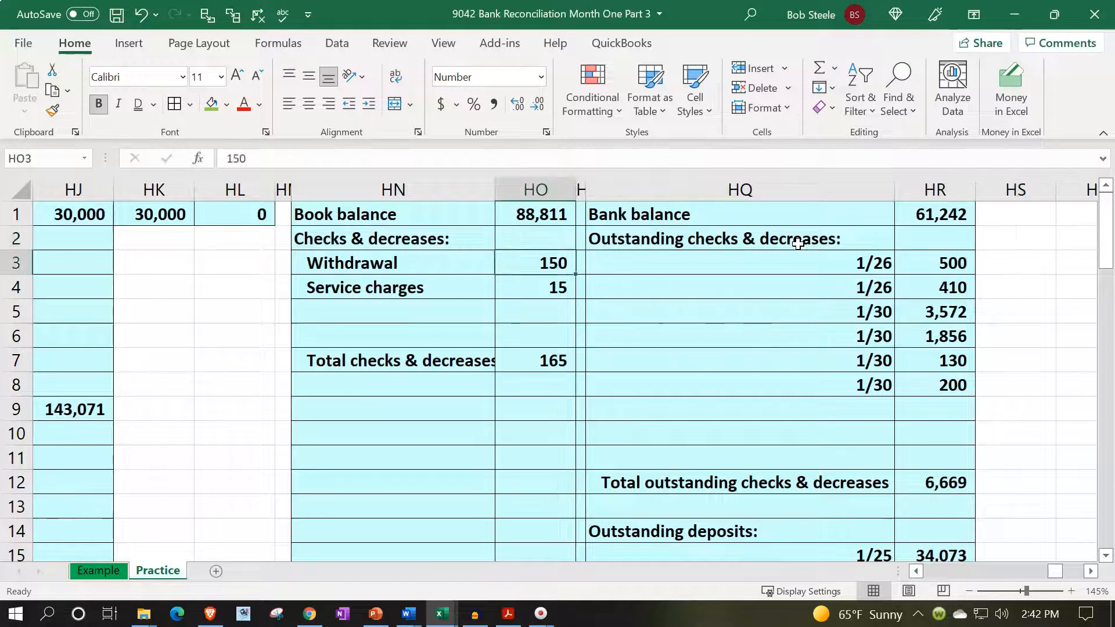
pyautogui.write('0')
pyautogui.press('Return')
pyautogui.write('0')
pyautogui.press('Return')
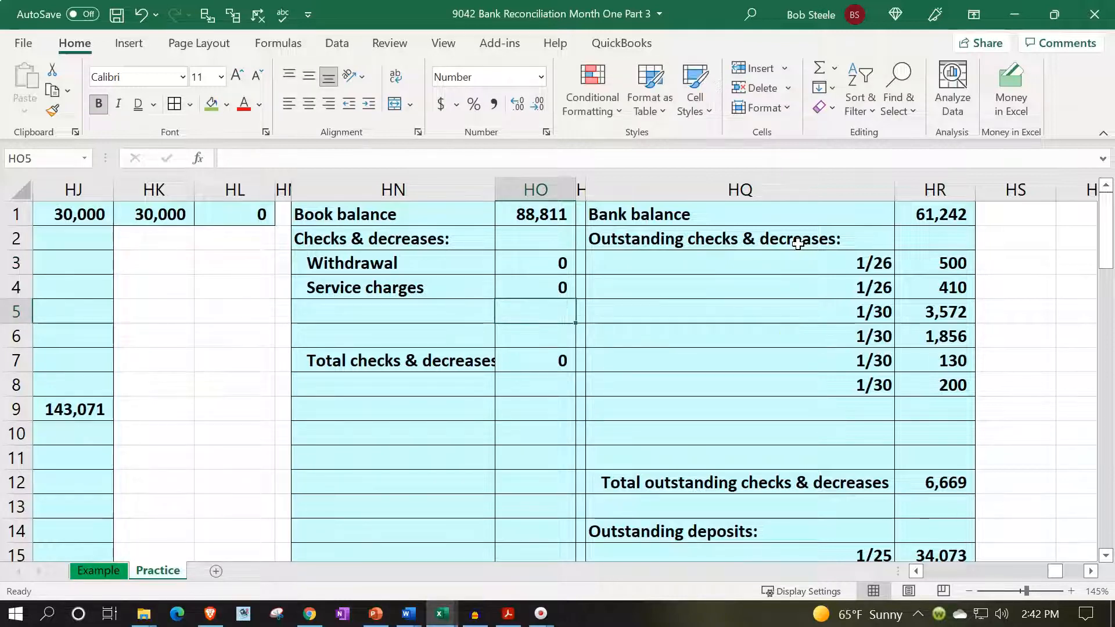
# Link the book balance in HO1 to the checking register's last running balance in HF25.
pyautogui.click(531, 219)
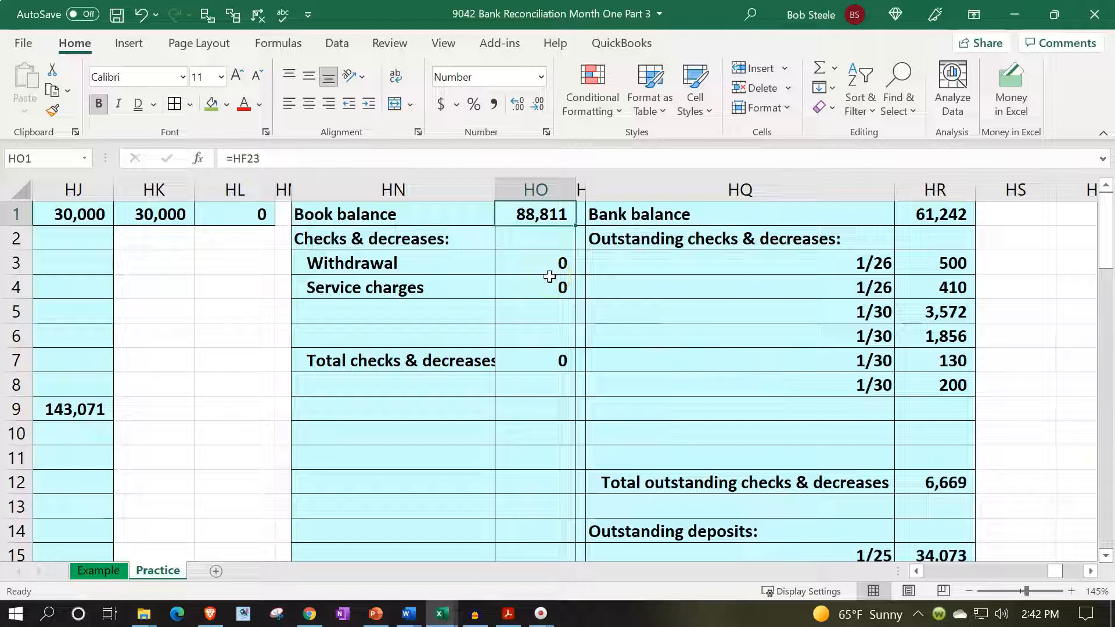
pyautogui.write('=')
pyautogui.press('Down')
pyautogui.press('Down')
pyautogui.press('Down')
pyautogui.press('Down')
pyautogui.press('Down')
pyautogui.press('Down')
pyautogui.press('Down')
pyautogui.press('Down')
pyautogui.press('Down')
pyautogui.press('Down')
pyautogui.press('Down')
pyautogui.press('Down')
pyautogui.press('Down')
pyautogui.press('Down')
pyautogui.press('Down')
pyautogui.press('Down')
pyautogui.press('Down')
pyautogui.press('Down')
pyautogui.press('Down')
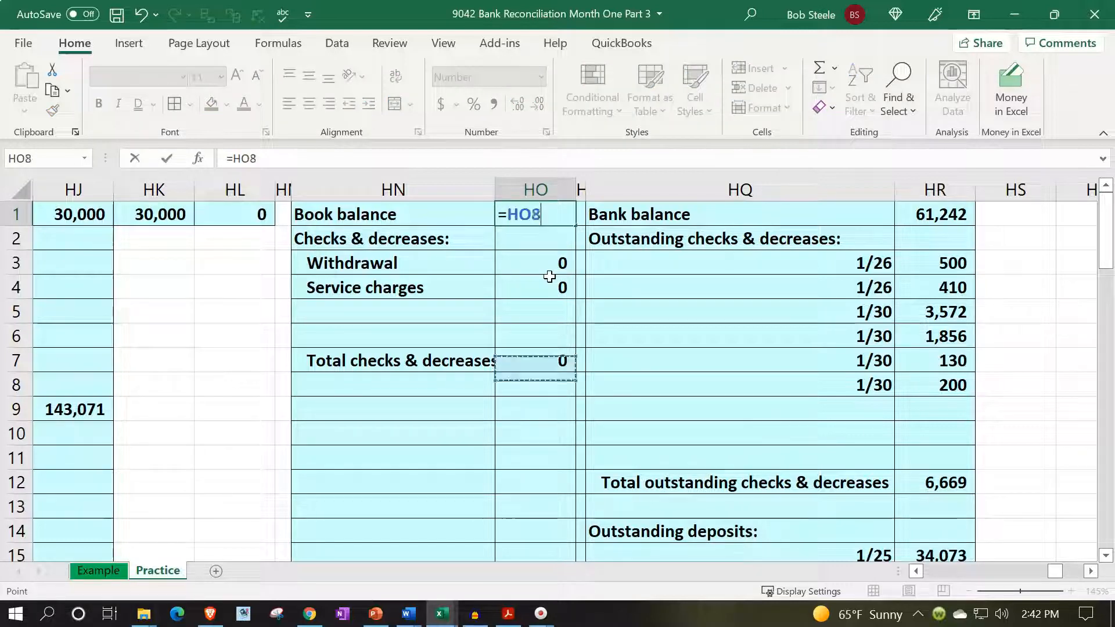
pyautogui.press('Left')
pyautogui.press('Left')
pyautogui.press('Left')
pyautogui.press('Left')
pyautogui.press('Left')
pyautogui.press('Left')
pyautogui.press('Left')
pyautogui.press('Left')
pyautogui.press('Left')
pyautogui.press('Left')
pyautogui.press('Down')
pyautogui.press('Down')
pyautogui.press('Down')
pyautogui.press('Down')
pyautogui.press('Down')
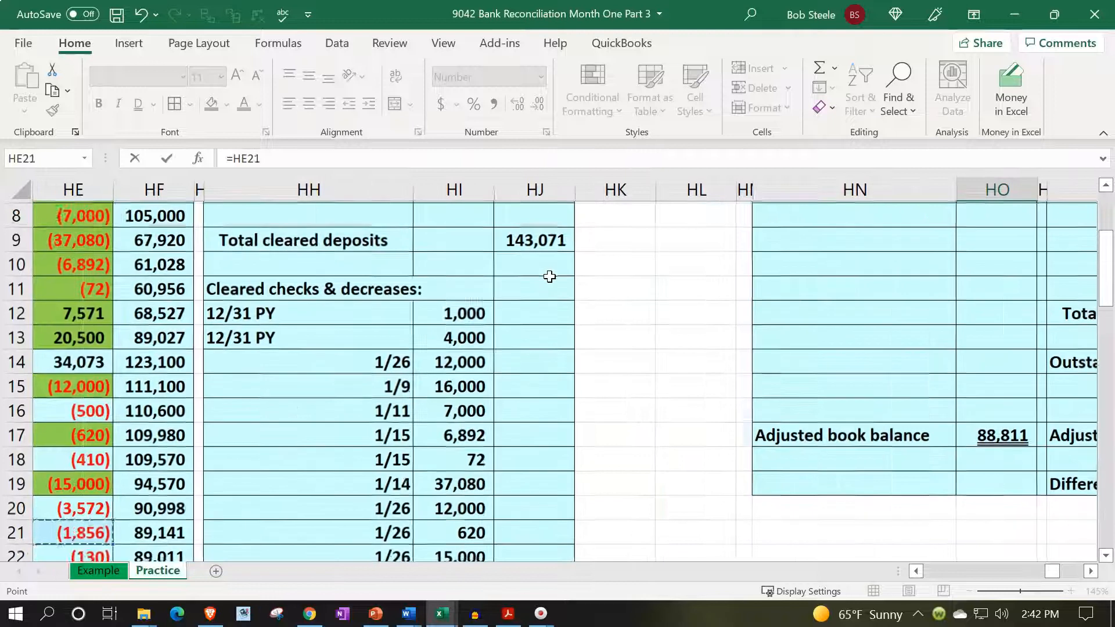
pyautogui.press('Down')
pyautogui.press('Down')
pyautogui.press('Right')
pyautogui.press('Up')
pyautogui.press('Up')
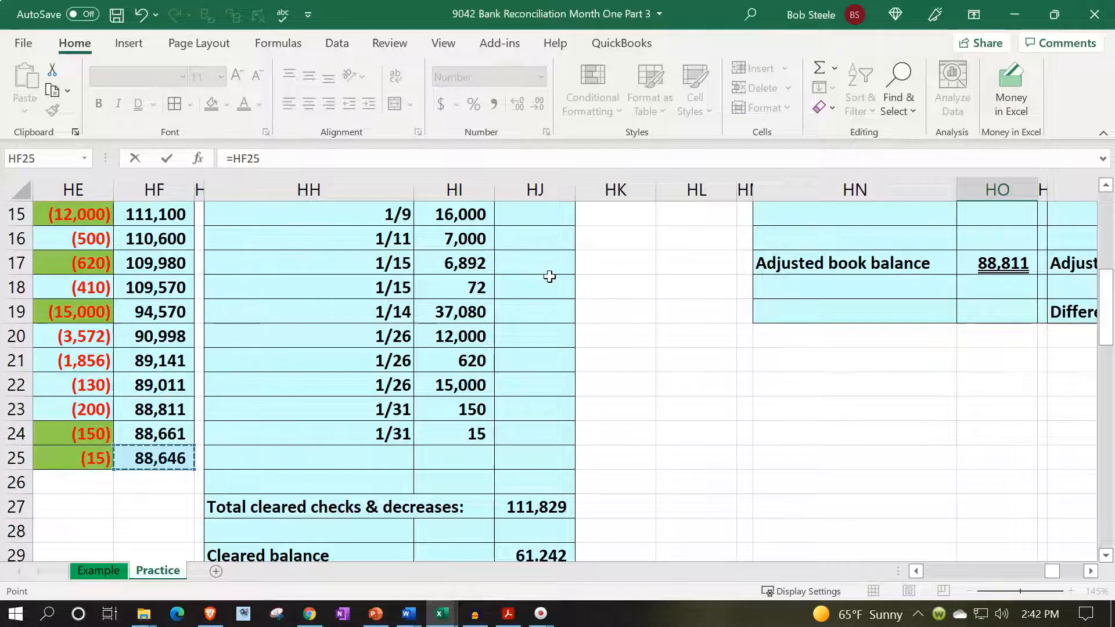
pyautogui.hotkey('ctrl', 'Return')
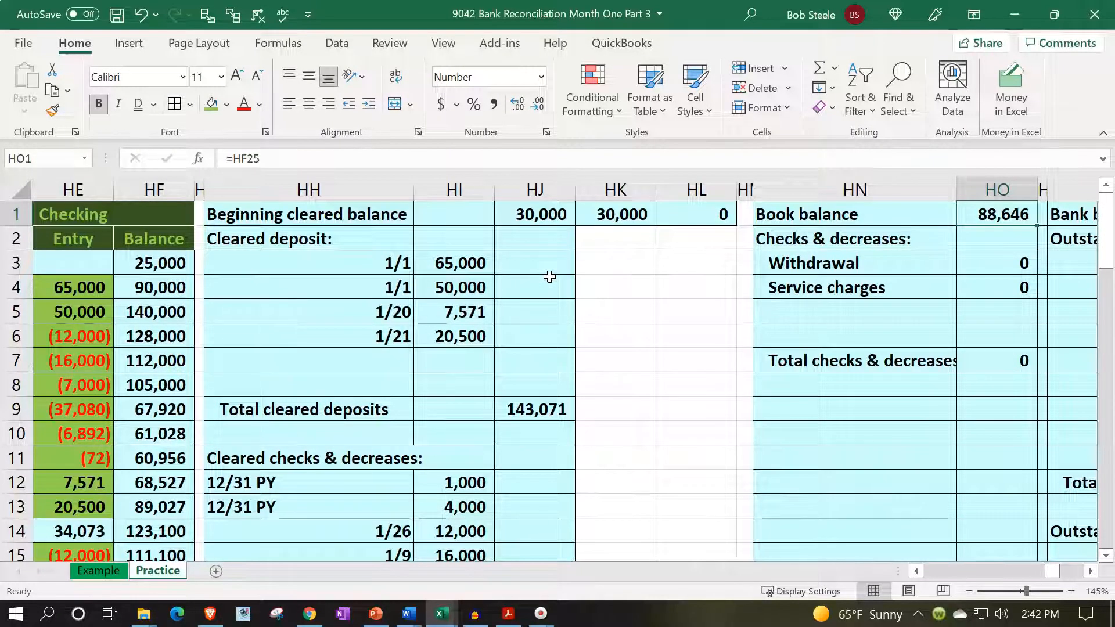
# Compare the adjusted book balance in HO17 with the adjusted bank balance and examine the difference between them.
pyautogui.press('Right')
pyautogui.press('Right')
pyautogui.press('Right')
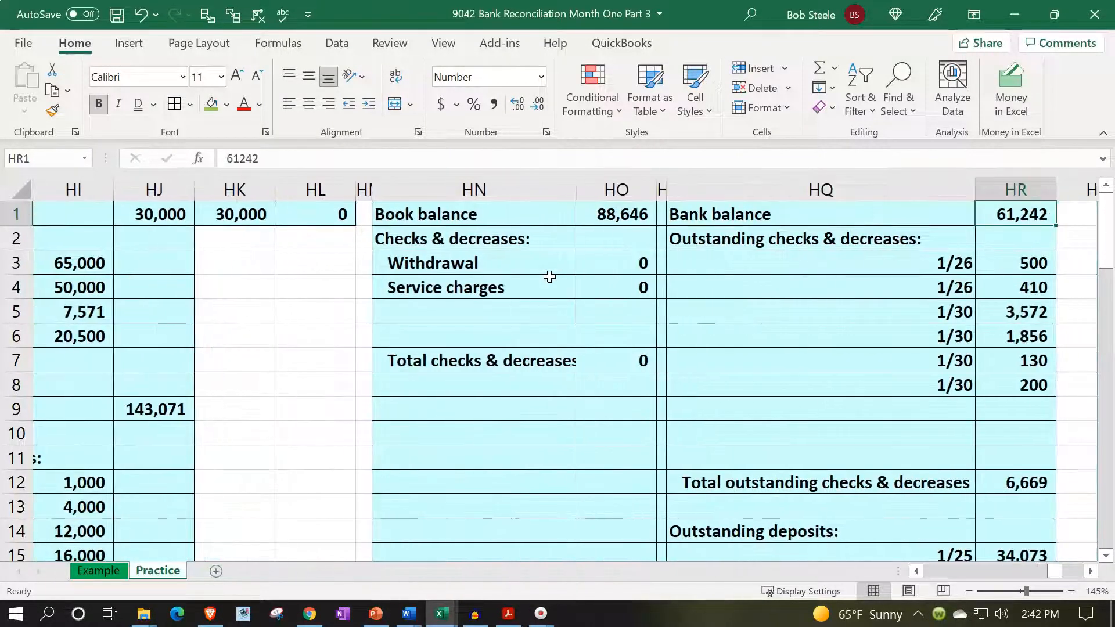
pyautogui.moveTo(615, 239); pyautogui.dragTo(620, 417)
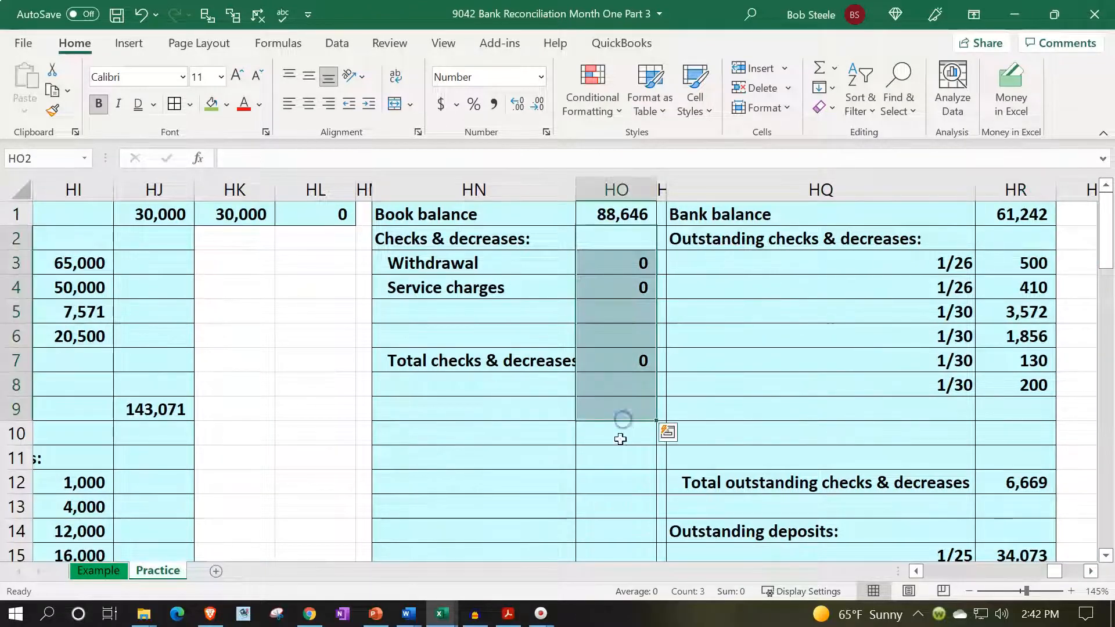
pyautogui.scroll(-3, 588, 478)
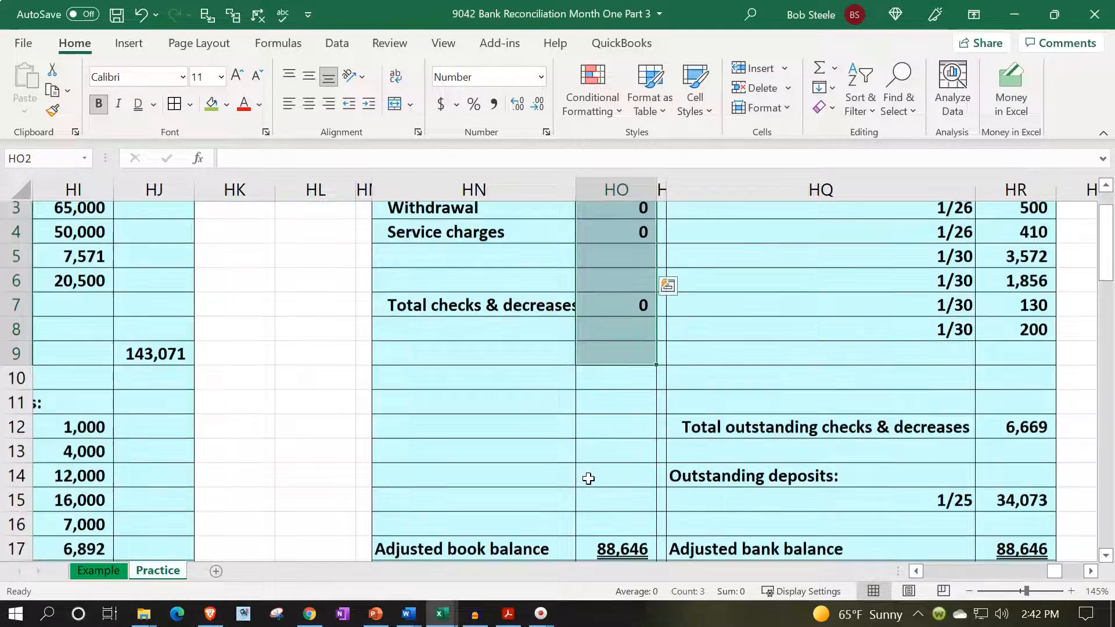
pyautogui.click(615, 385)
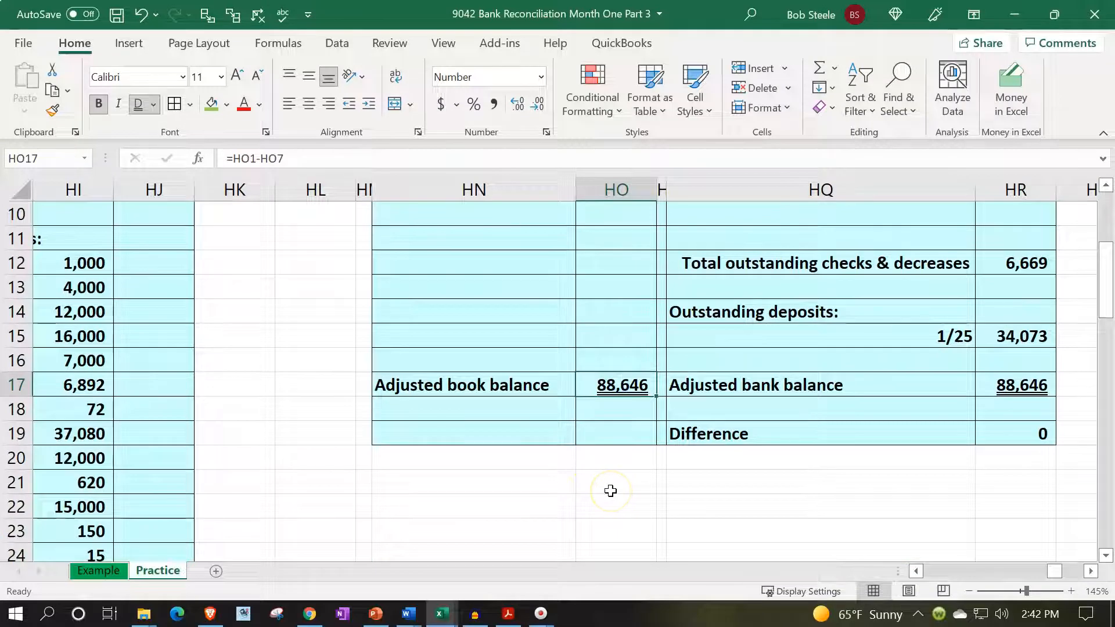
pyautogui.scroll(3, 610, 491)
# Check the bank balance in HR1 against the statement's January 31 balance, and select the outstanding checks & decreases in HQ3:HR8.
pyautogui.moveTo(772, 190); pyautogui.dragTo(1013, 203)
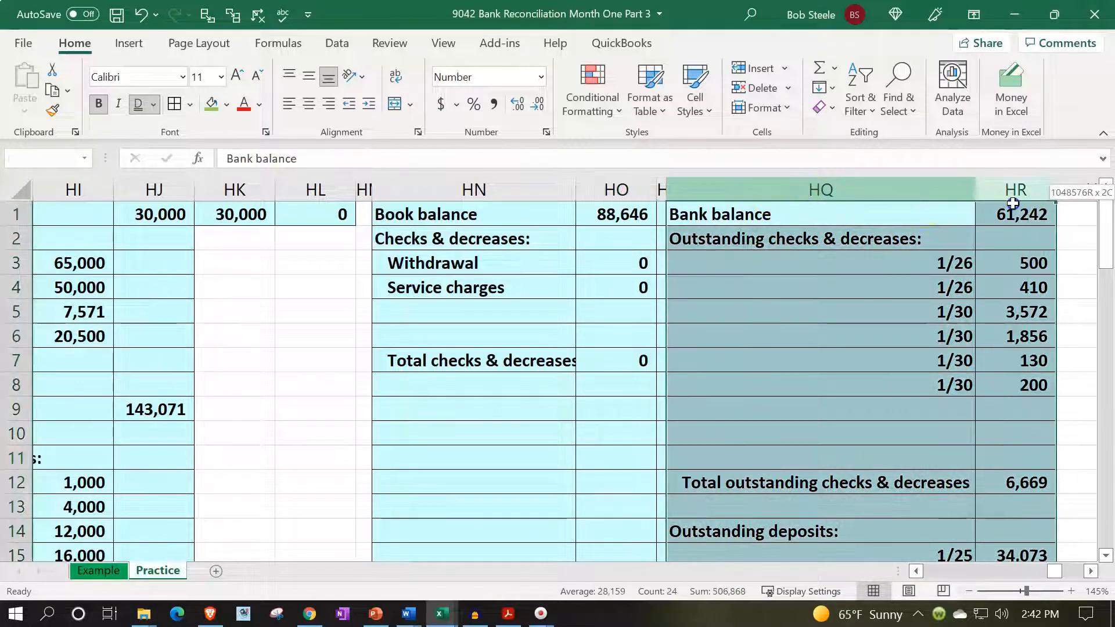
pyautogui.click(873, 342)
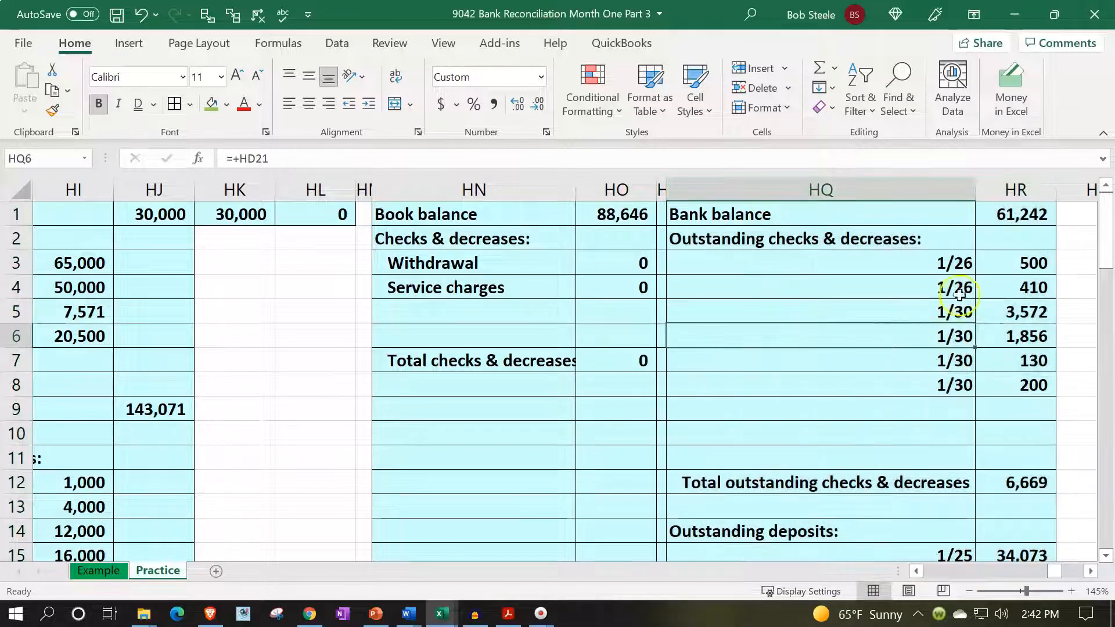
pyautogui.click(1011, 215)
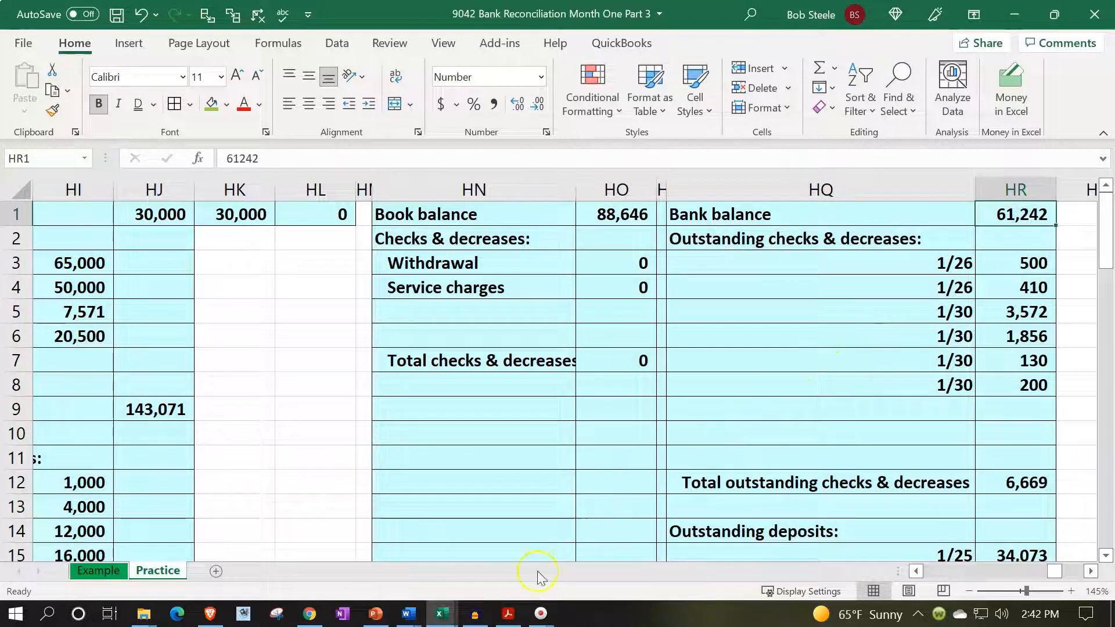
pyautogui.click(508, 613)
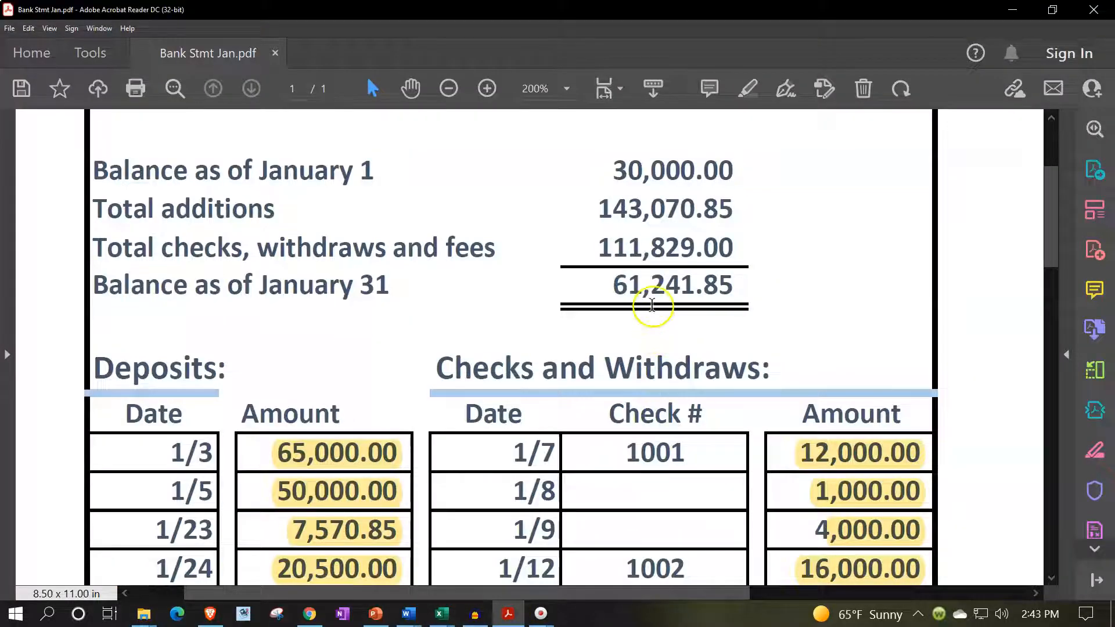
pyautogui.click(508, 613)
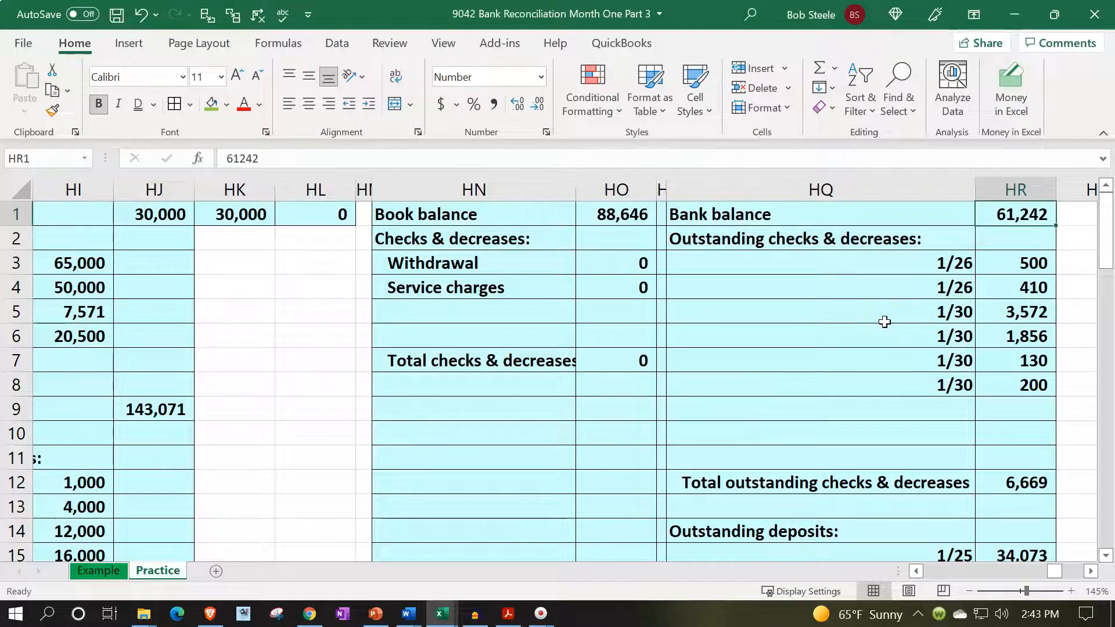
pyautogui.click(814, 247)
pyautogui.moveTo(828, 259); pyautogui.dragTo(1008, 388)
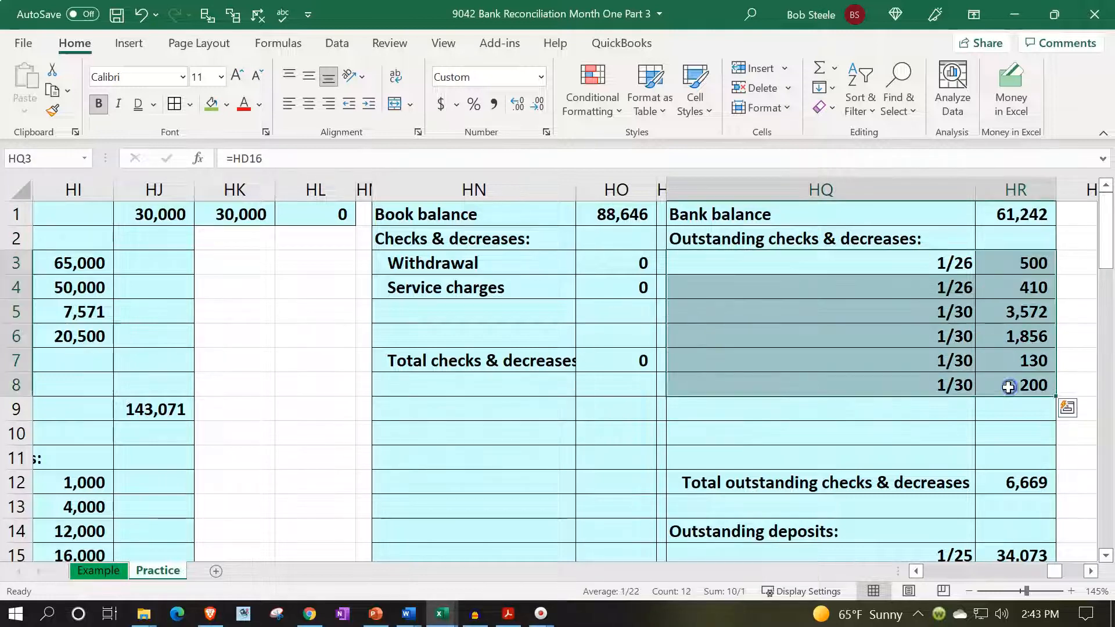
# Check the adjusted bank balance in HR17 against the adjusted book balance and the difference in HR19.
pyautogui.scroll(-1, 1008, 387)
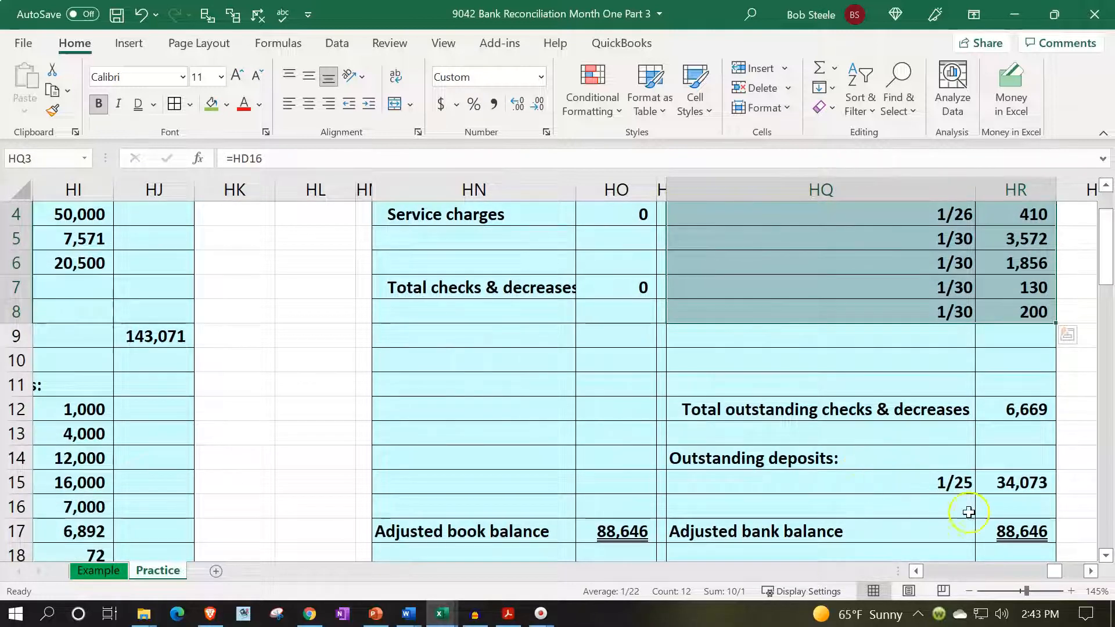
pyautogui.click(1007, 531)
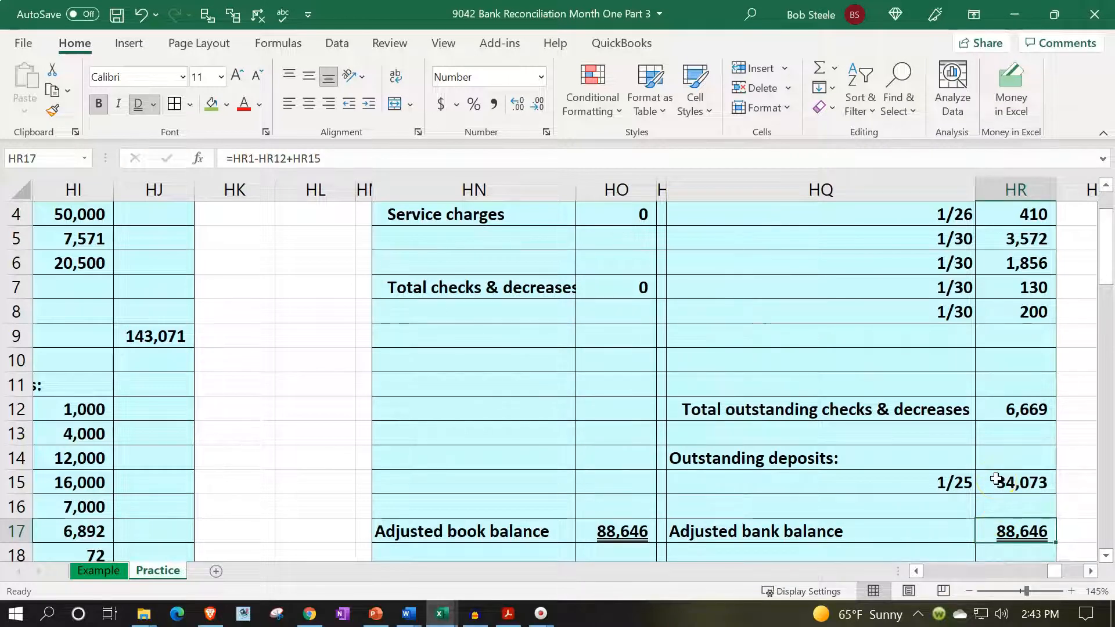
pyautogui.scroll(-1, 996, 479)
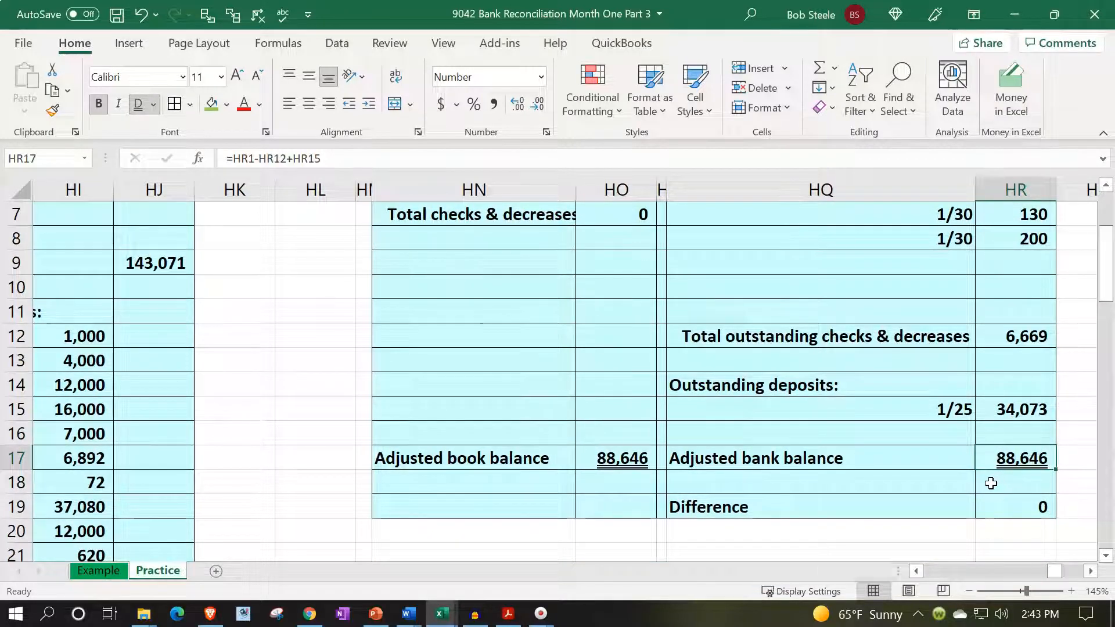
pyautogui.scroll(2, 990, 483)
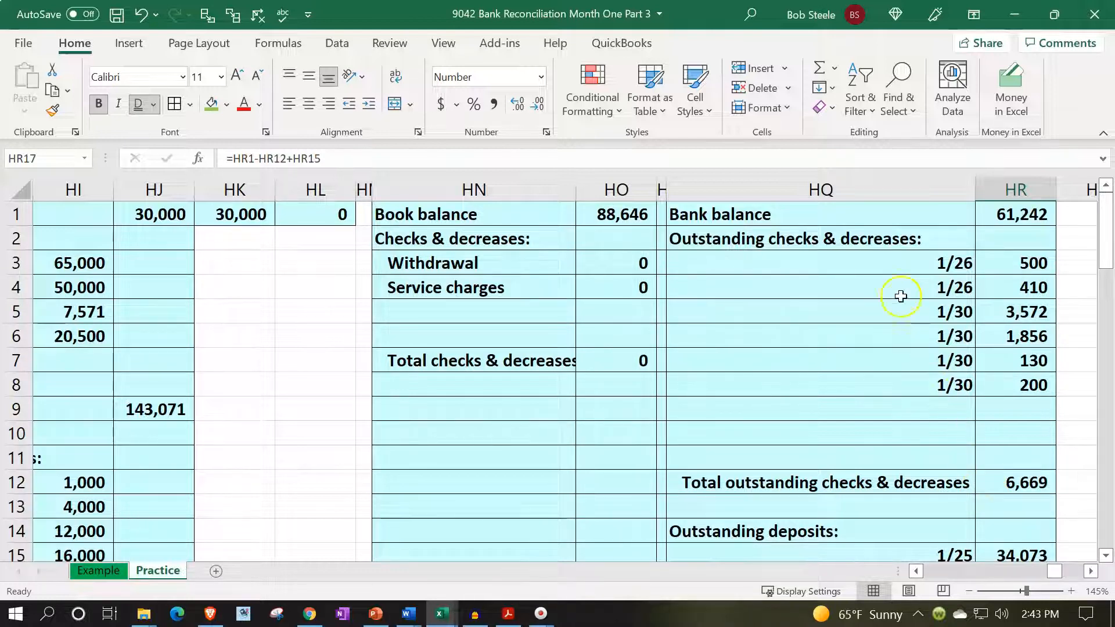
# Review the outstanding checks & decreases in HQ3:HR8, the 1/25 outstanding deposit in HQ15:HR15, and the adjusted bank balance in HR17.
pyautogui.moveTo(881, 260); pyautogui.dragTo(999, 390)
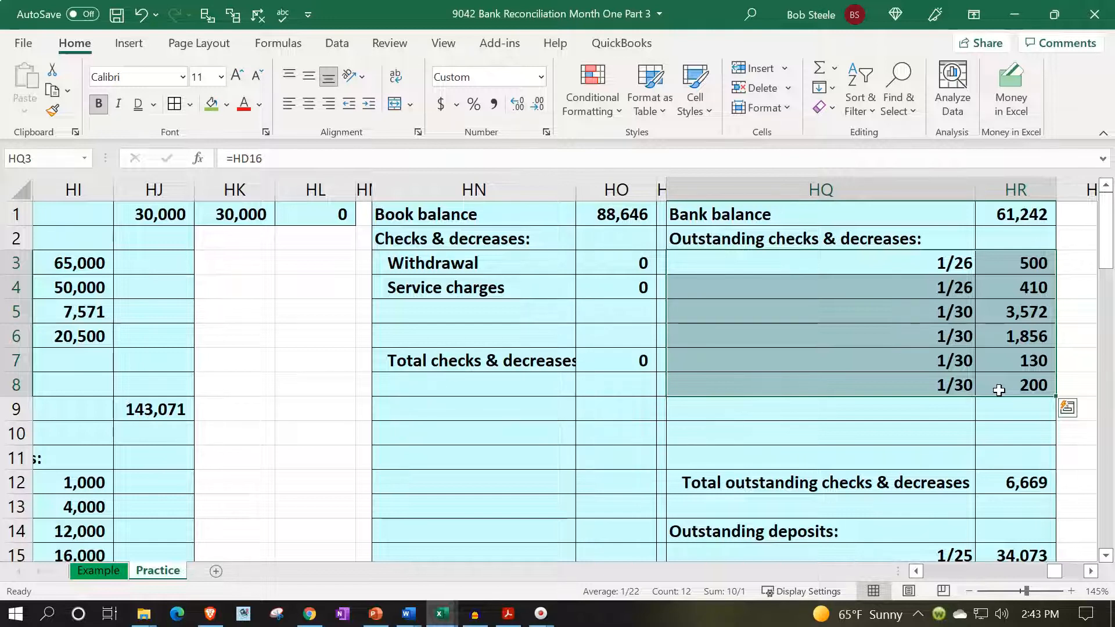
pyautogui.moveTo(952, 264); pyautogui.dragTo(1017, 374)
pyautogui.scroll(-1, 951, 473)
pyautogui.moveTo(901, 490); pyautogui.dragTo(1007, 485)
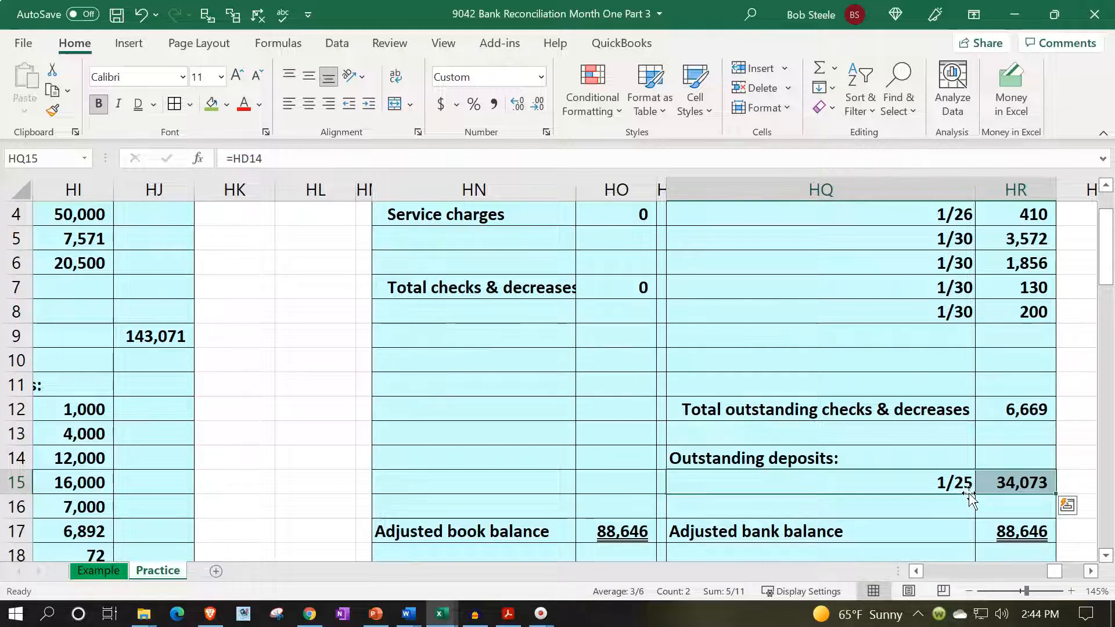
pyautogui.click(1007, 534)
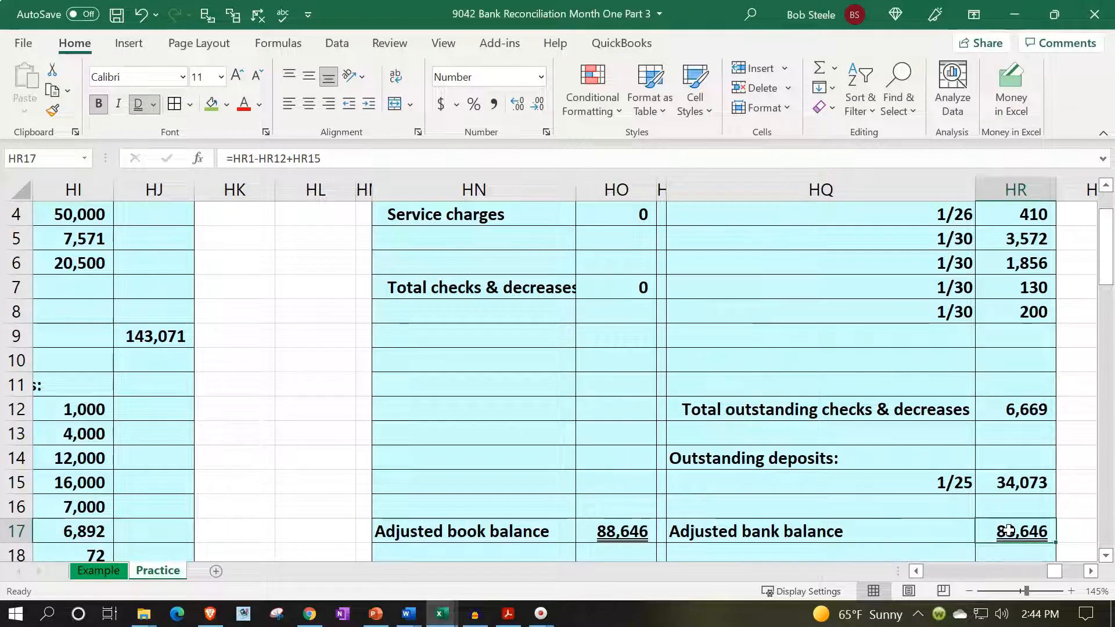
# Return to the checking register in columns HD:HF and examine its highlighted and unhighlighted entries from the beginning balance.
pyautogui.press('Left')
pyautogui.press('Left')
pyautogui.press('Left')
pyautogui.press('Left')
pyautogui.press('Left')
pyautogui.press('Left')
pyautogui.press('Left')
pyautogui.press('Left')
pyautogui.press('Left')
pyautogui.press('Left')
pyautogui.press('Left')
pyautogui.press('Left')
pyautogui.press('Left')
pyautogui.press('Left')
pyautogui.press('Left')
pyautogui.press('Left')
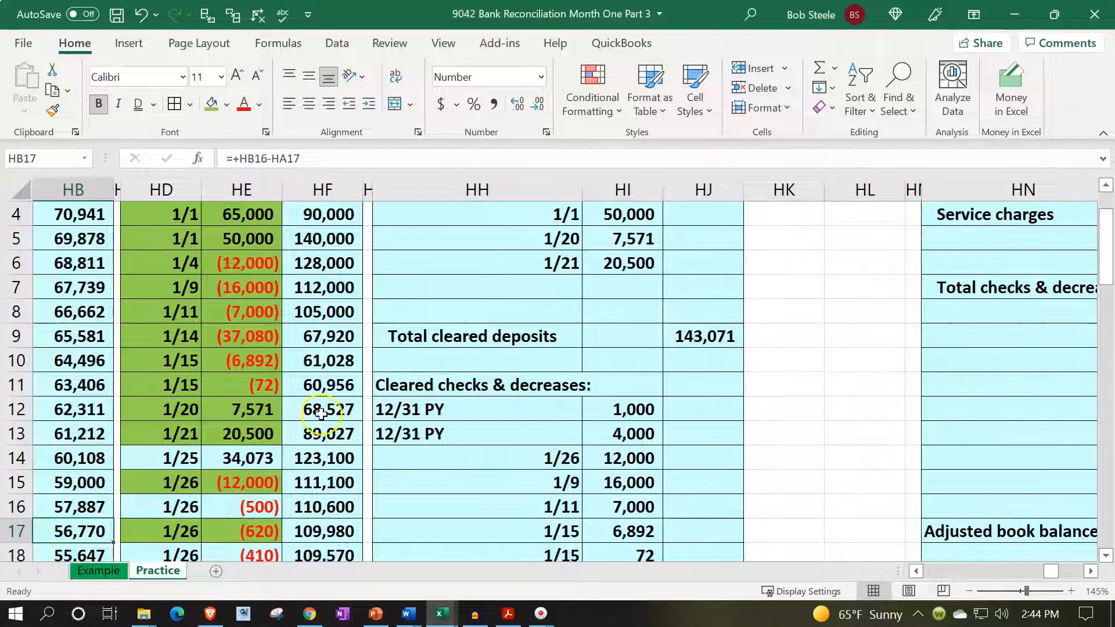
pyautogui.scroll(1, 322, 415)
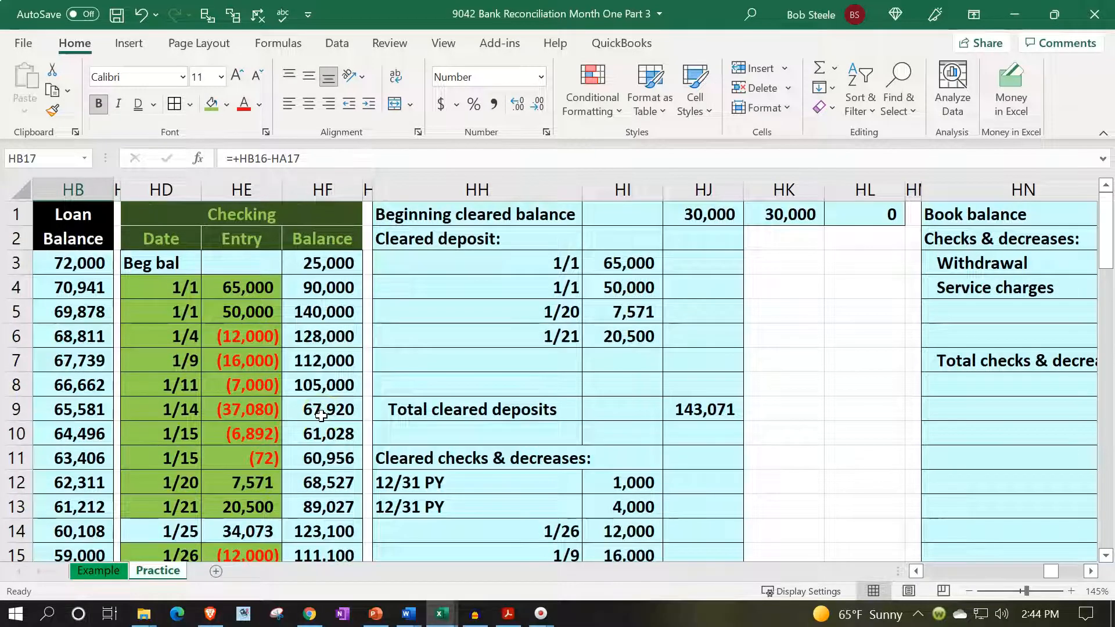